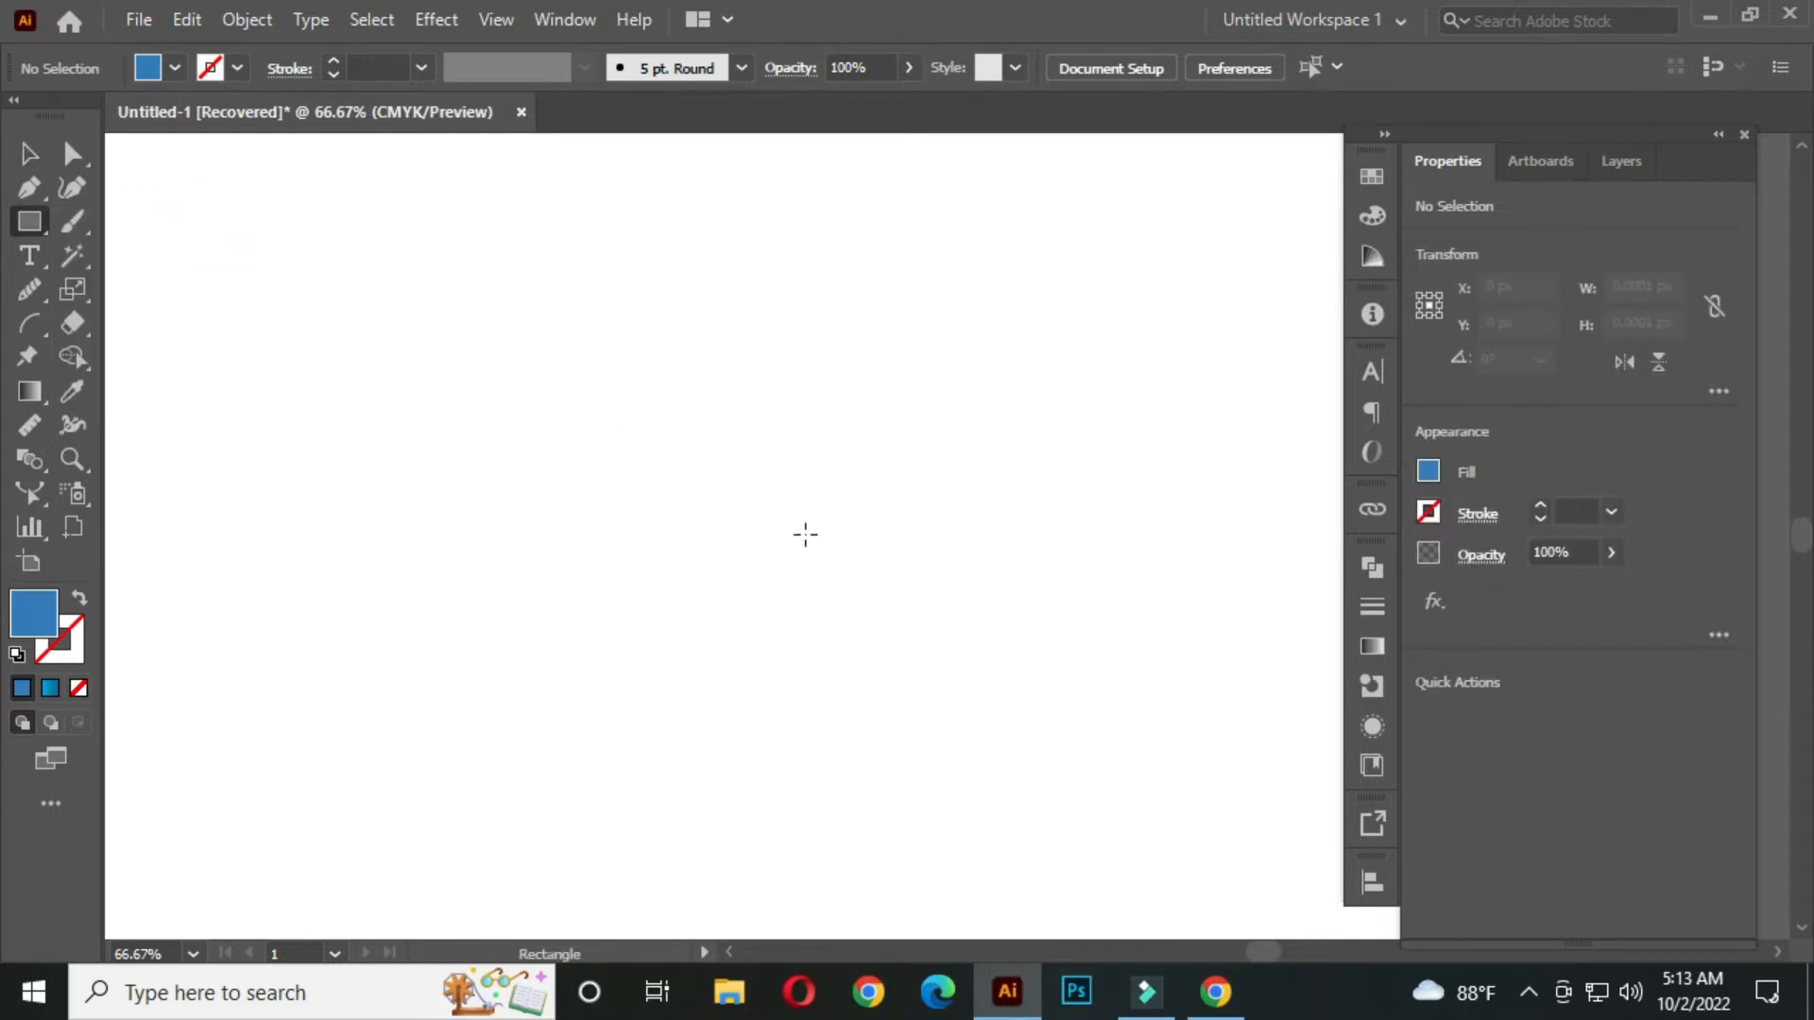
- Draw a rectangle 200 px wide and 250 px high on the artboard
{"action": "left_click", "coordinate": [684, 451]}
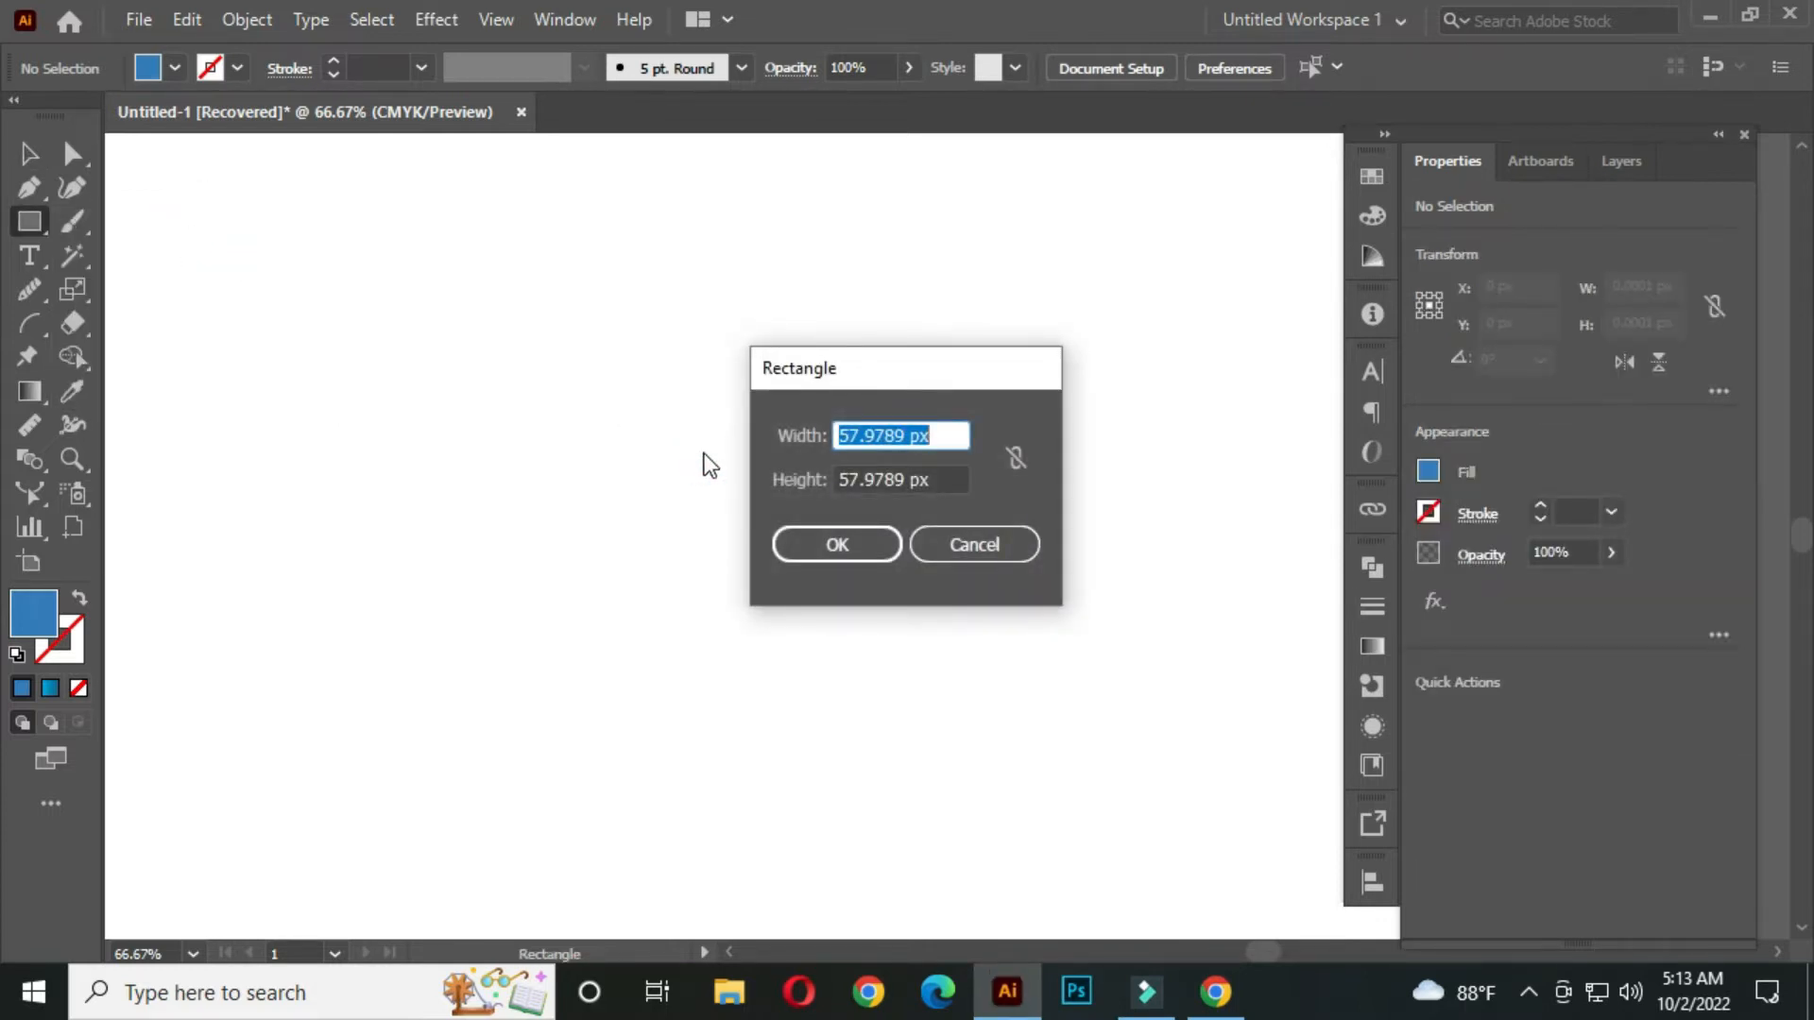
{"action": "left_click", "coordinate": [954, 436]}
{"action": "type", "text": "200"}
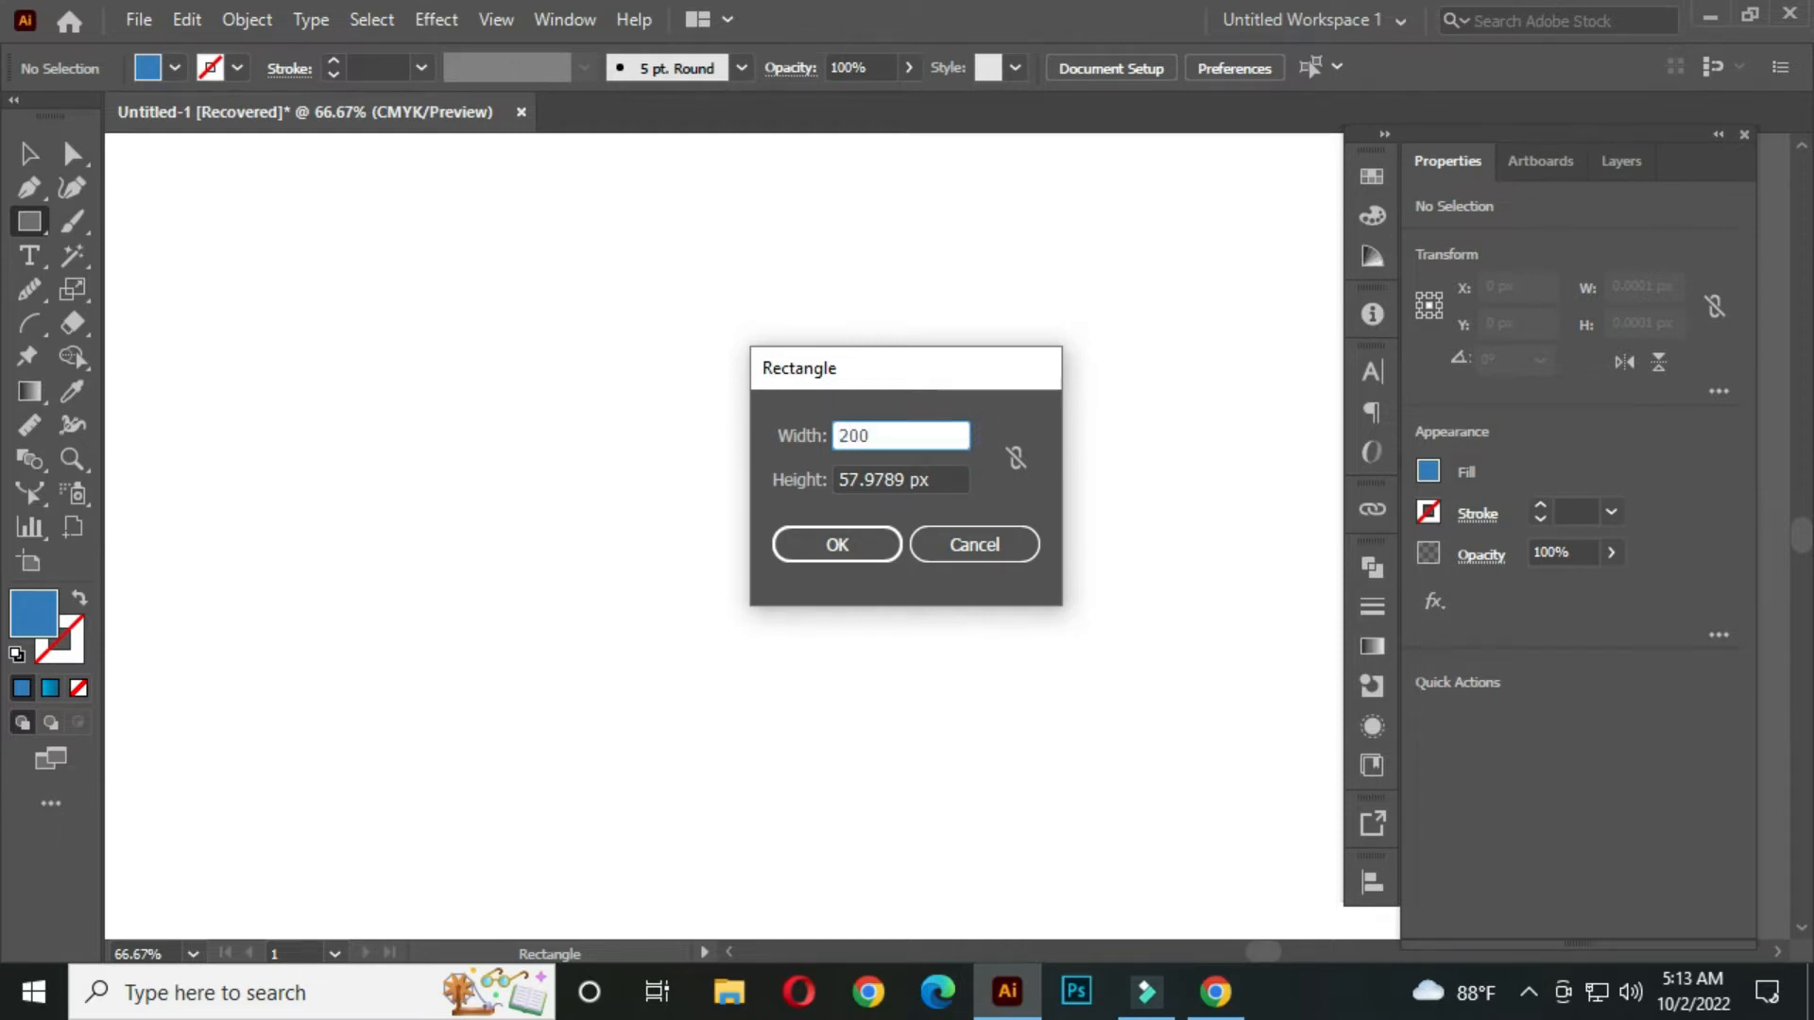
{"action": "key", "text": "Tab"}
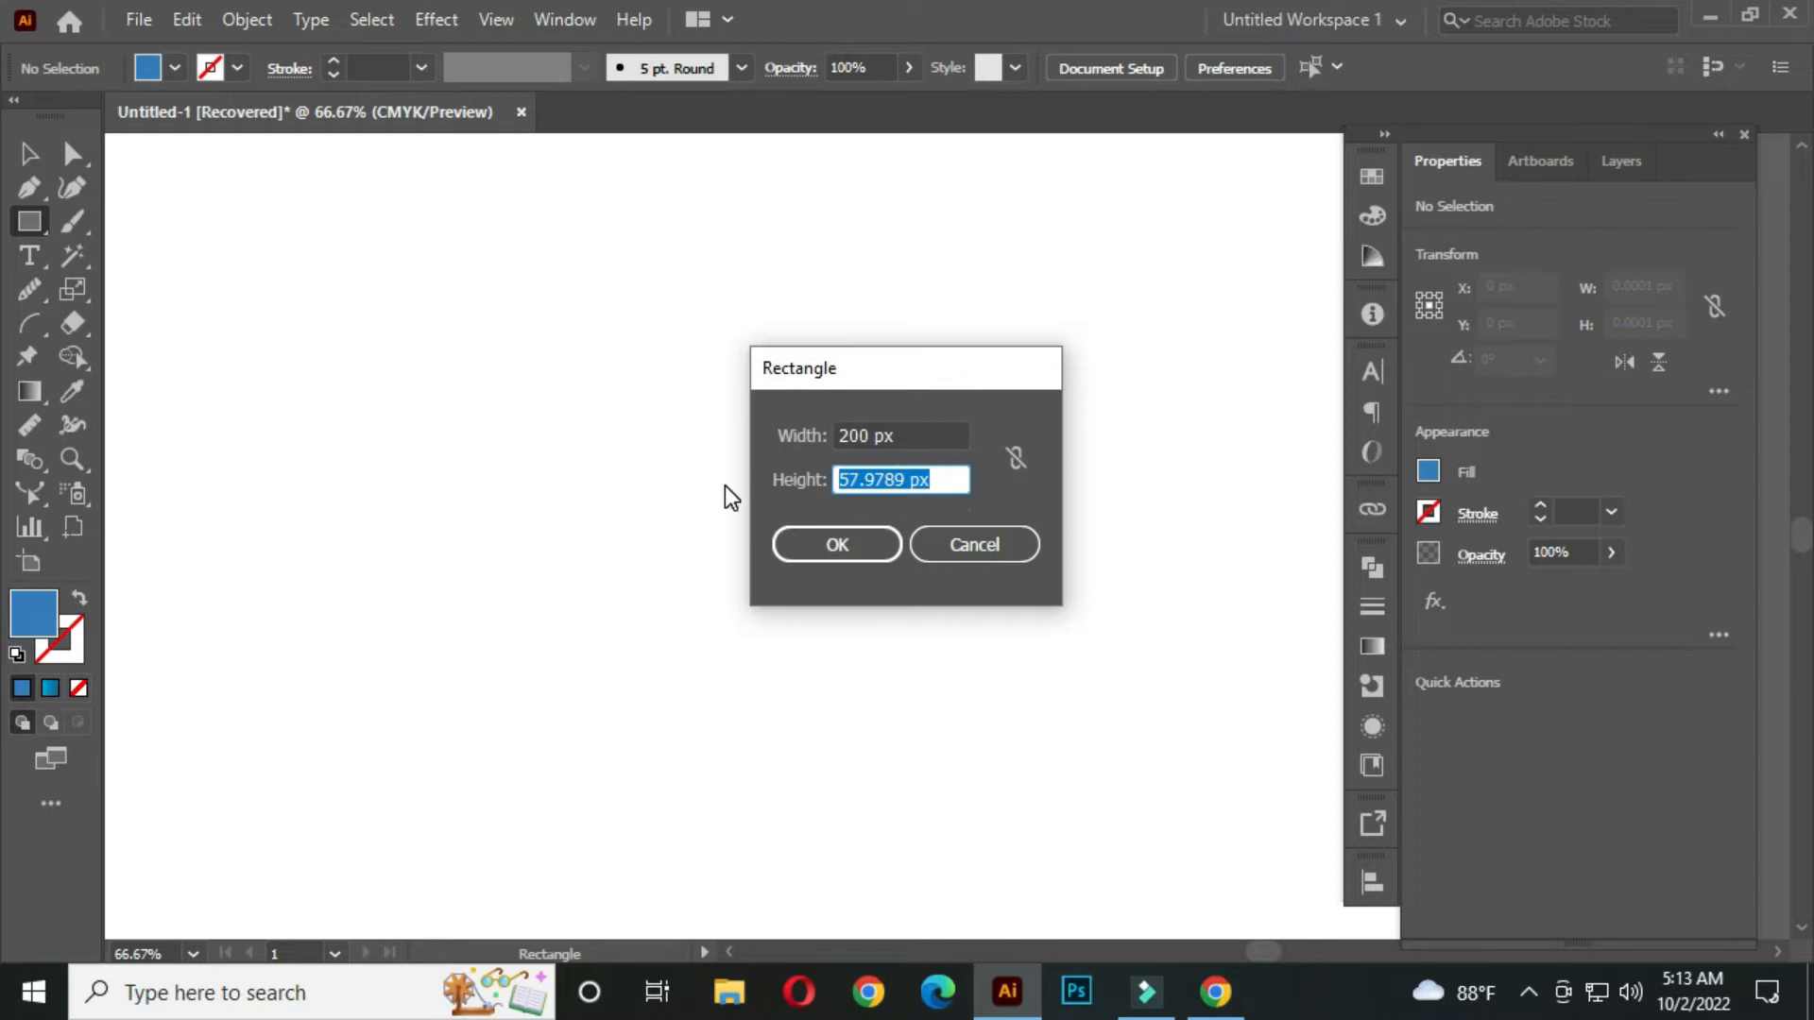
{"action": "type", "text": "250"}
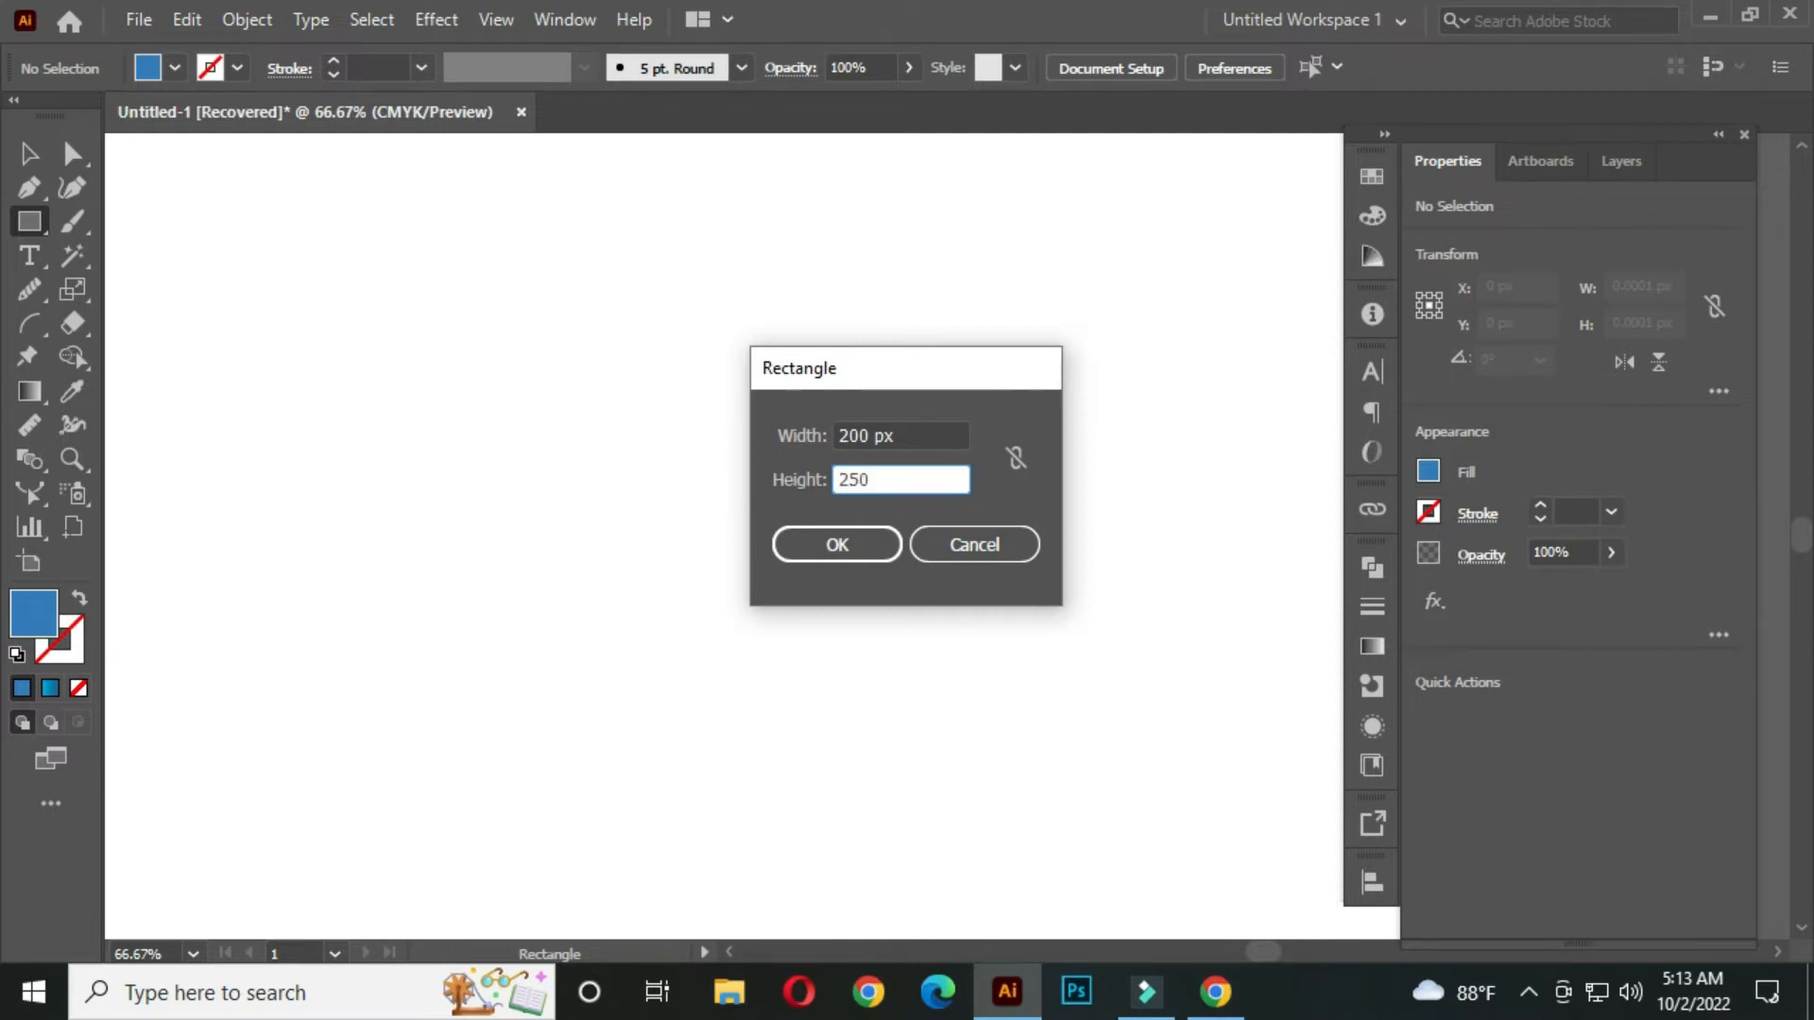
{"action": "left_click", "coordinate": [860, 552]}
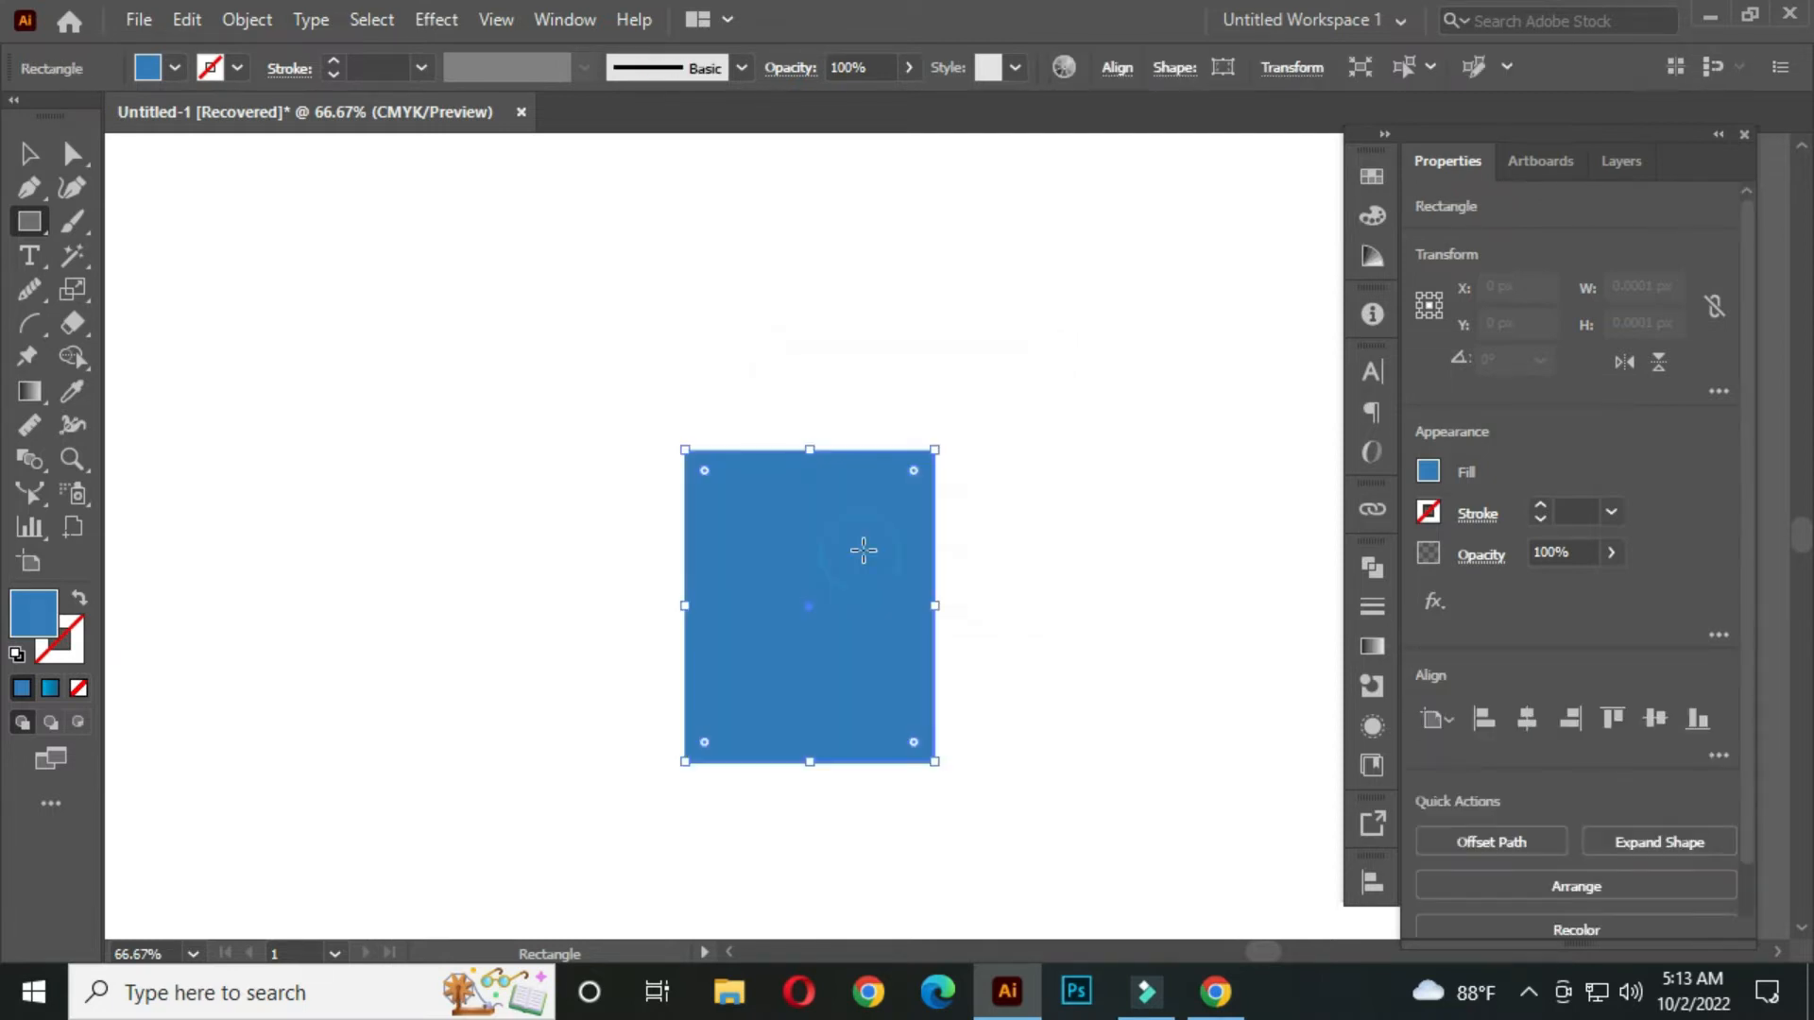
- Move the rectangle up and to the left so its centre sits at about X 609 px, Y 327 px
{"action": "left_click", "coordinate": [29, 153]}
{"action": "left_click_drag", "start_coordinate": [746, 656], "coordinate": [708, 574]}
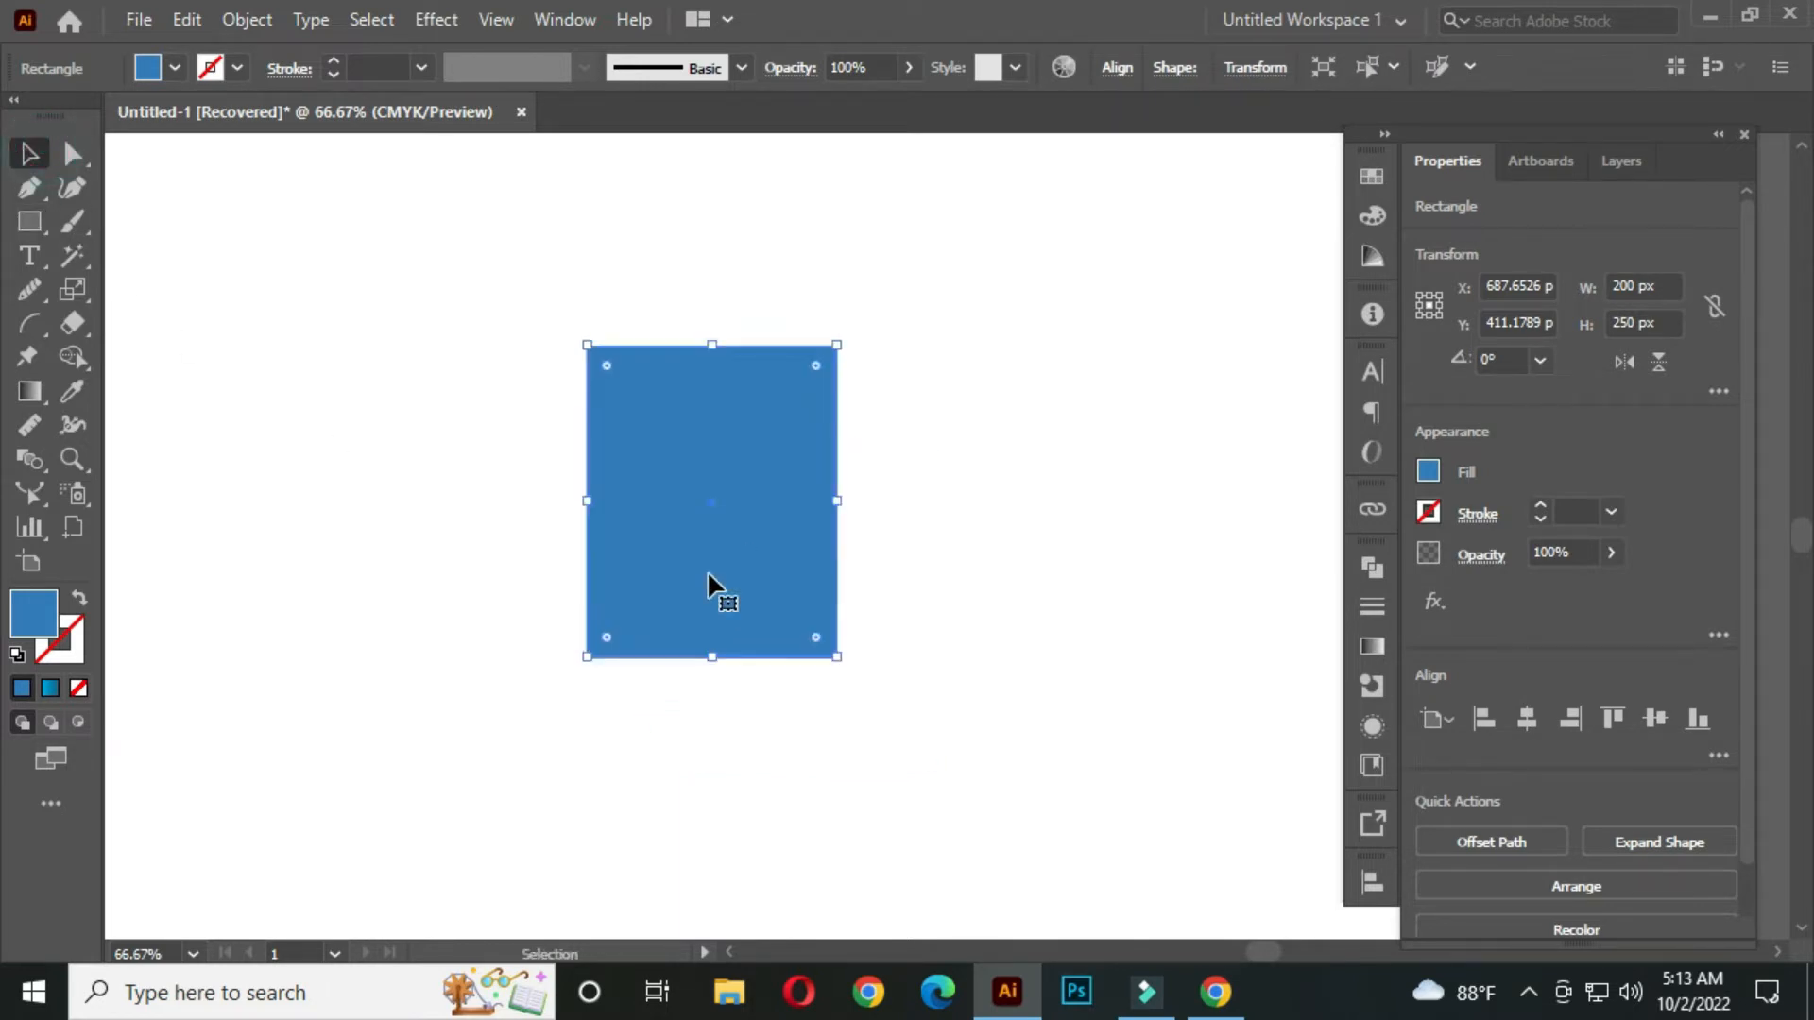
{"action": "left_click", "coordinate": [915, 589]}
- Copy the rectangle, paste it in front, and scale the copy proportionally about its centre to about 116 × 146 px
{"action": "left_click_drag", "start_coordinate": [505, 298], "coordinate": [875, 566]}
{"action": "left_click", "coordinate": [186, 18]}
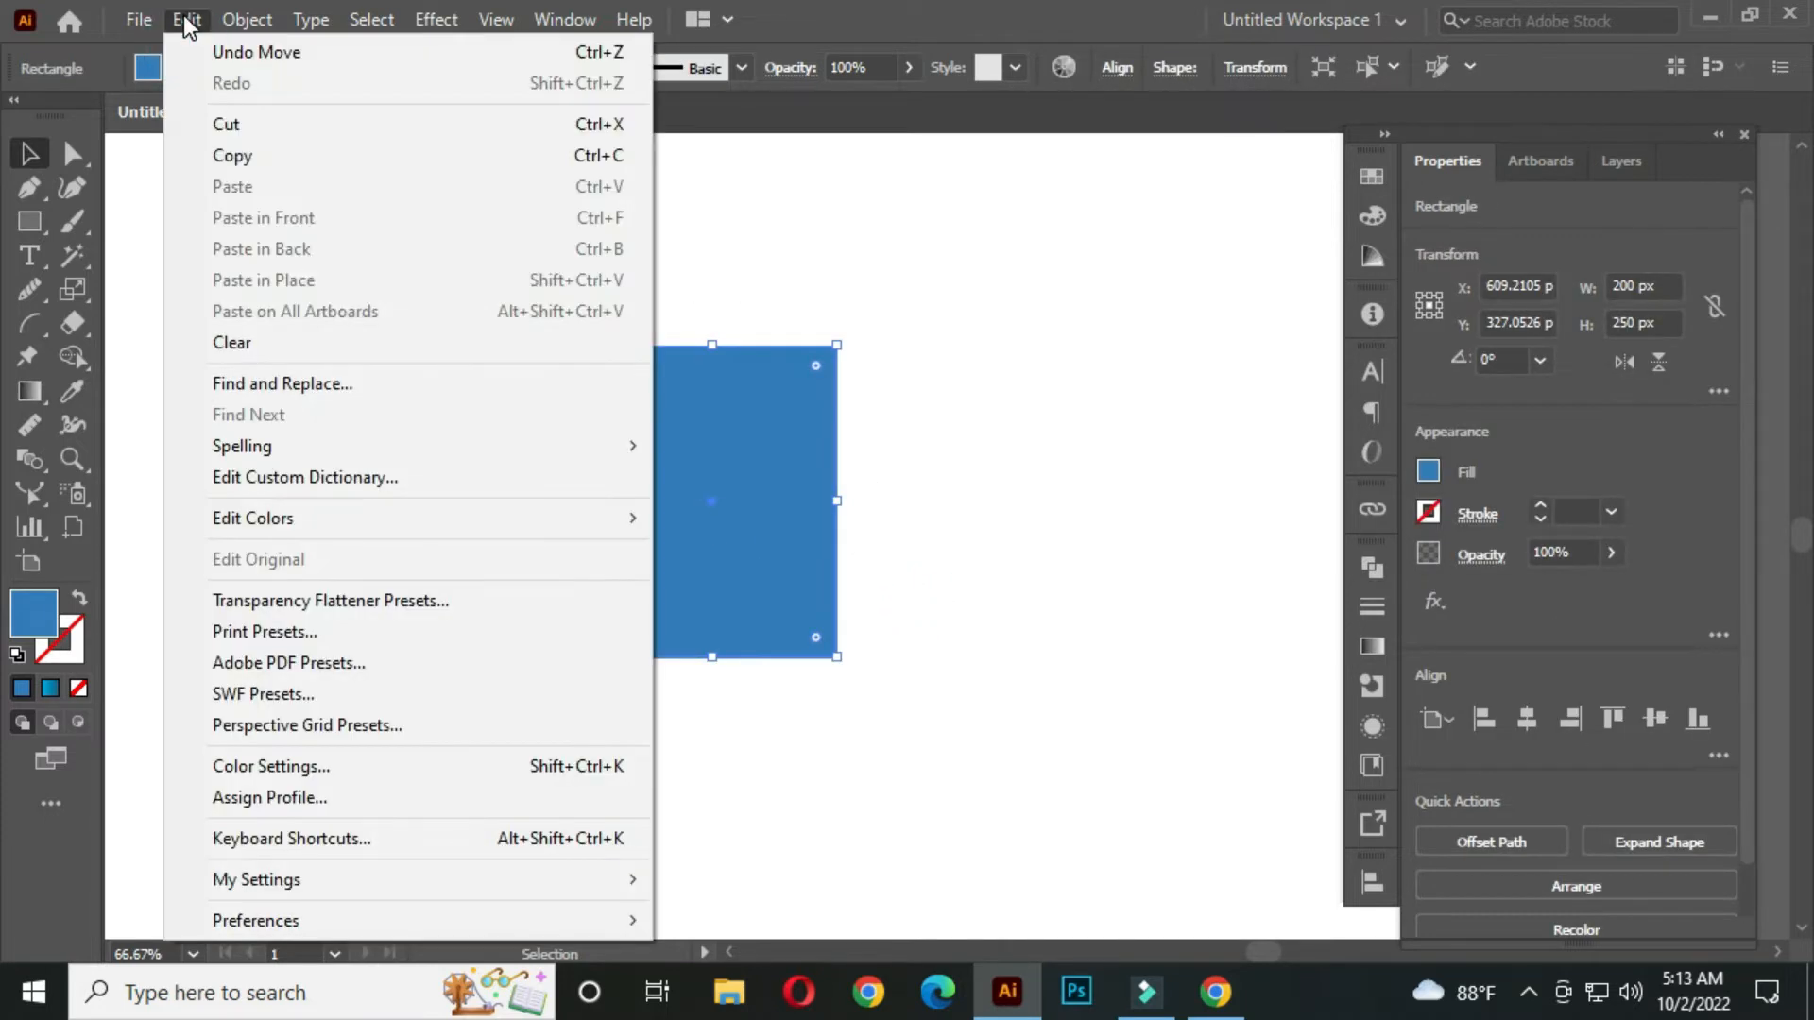
{"action": "left_click", "coordinate": [280, 155]}
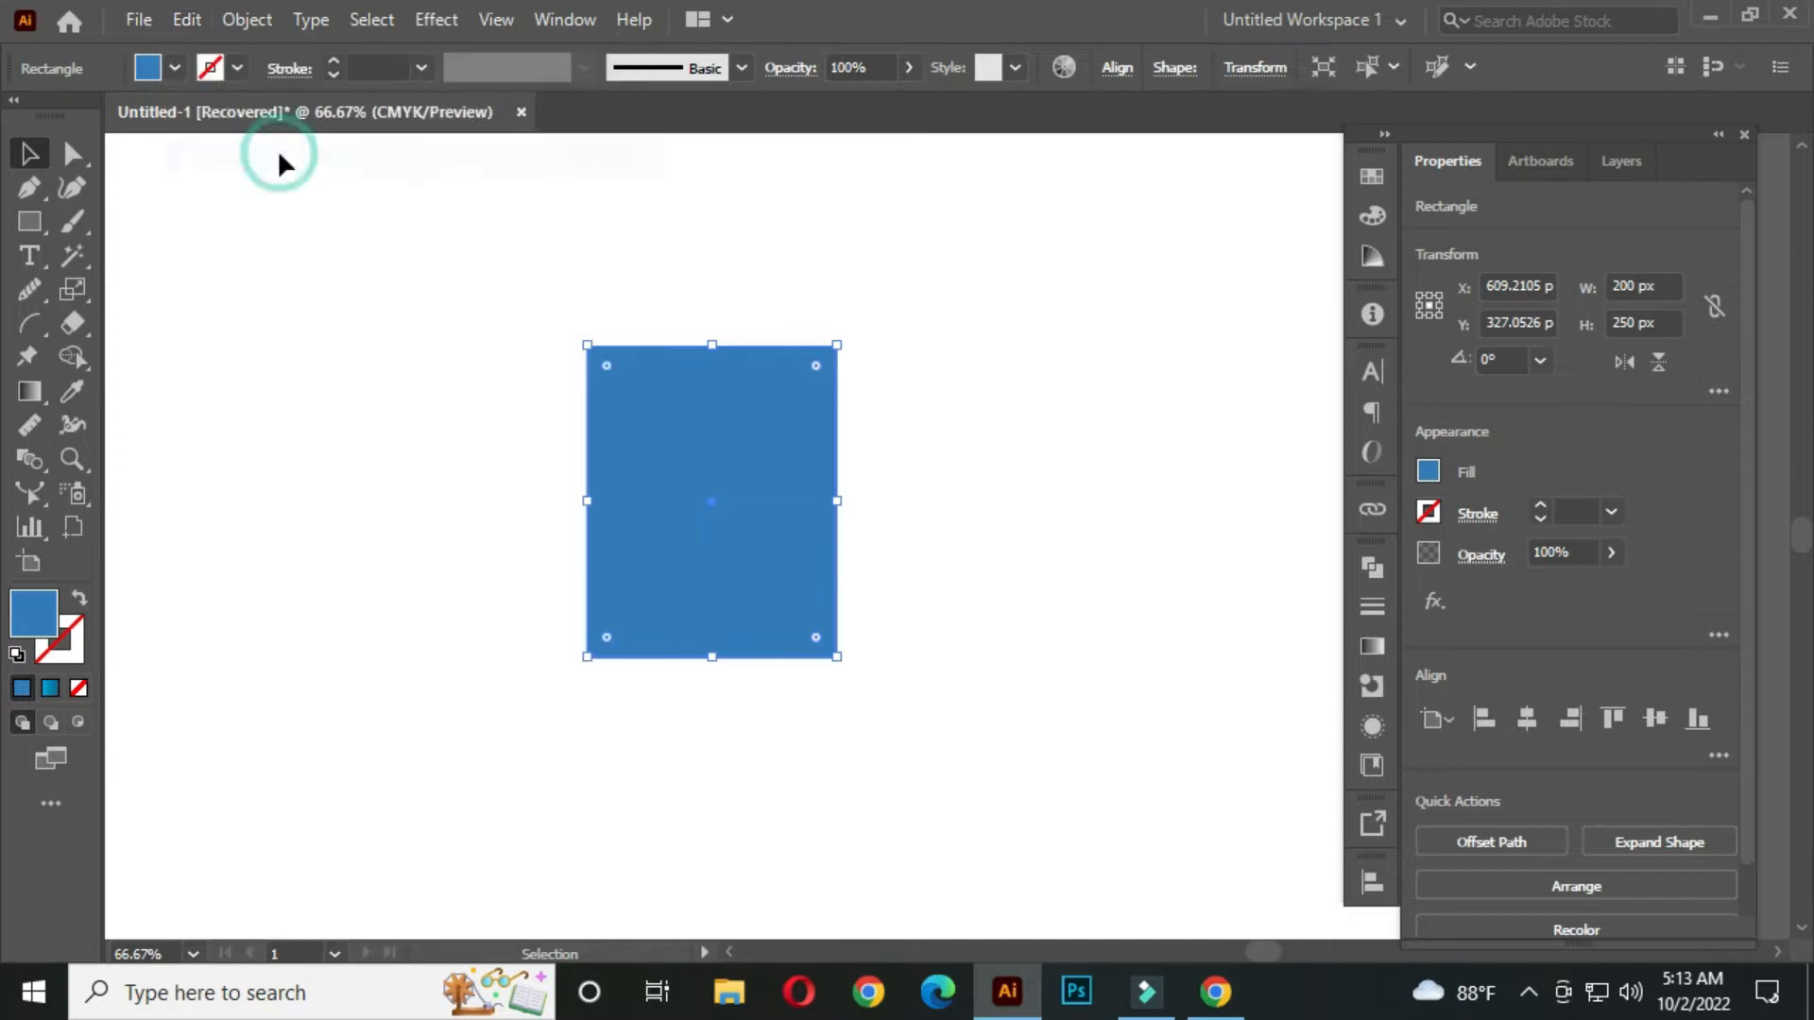
{"action": "left_click", "coordinate": [180, 15]}
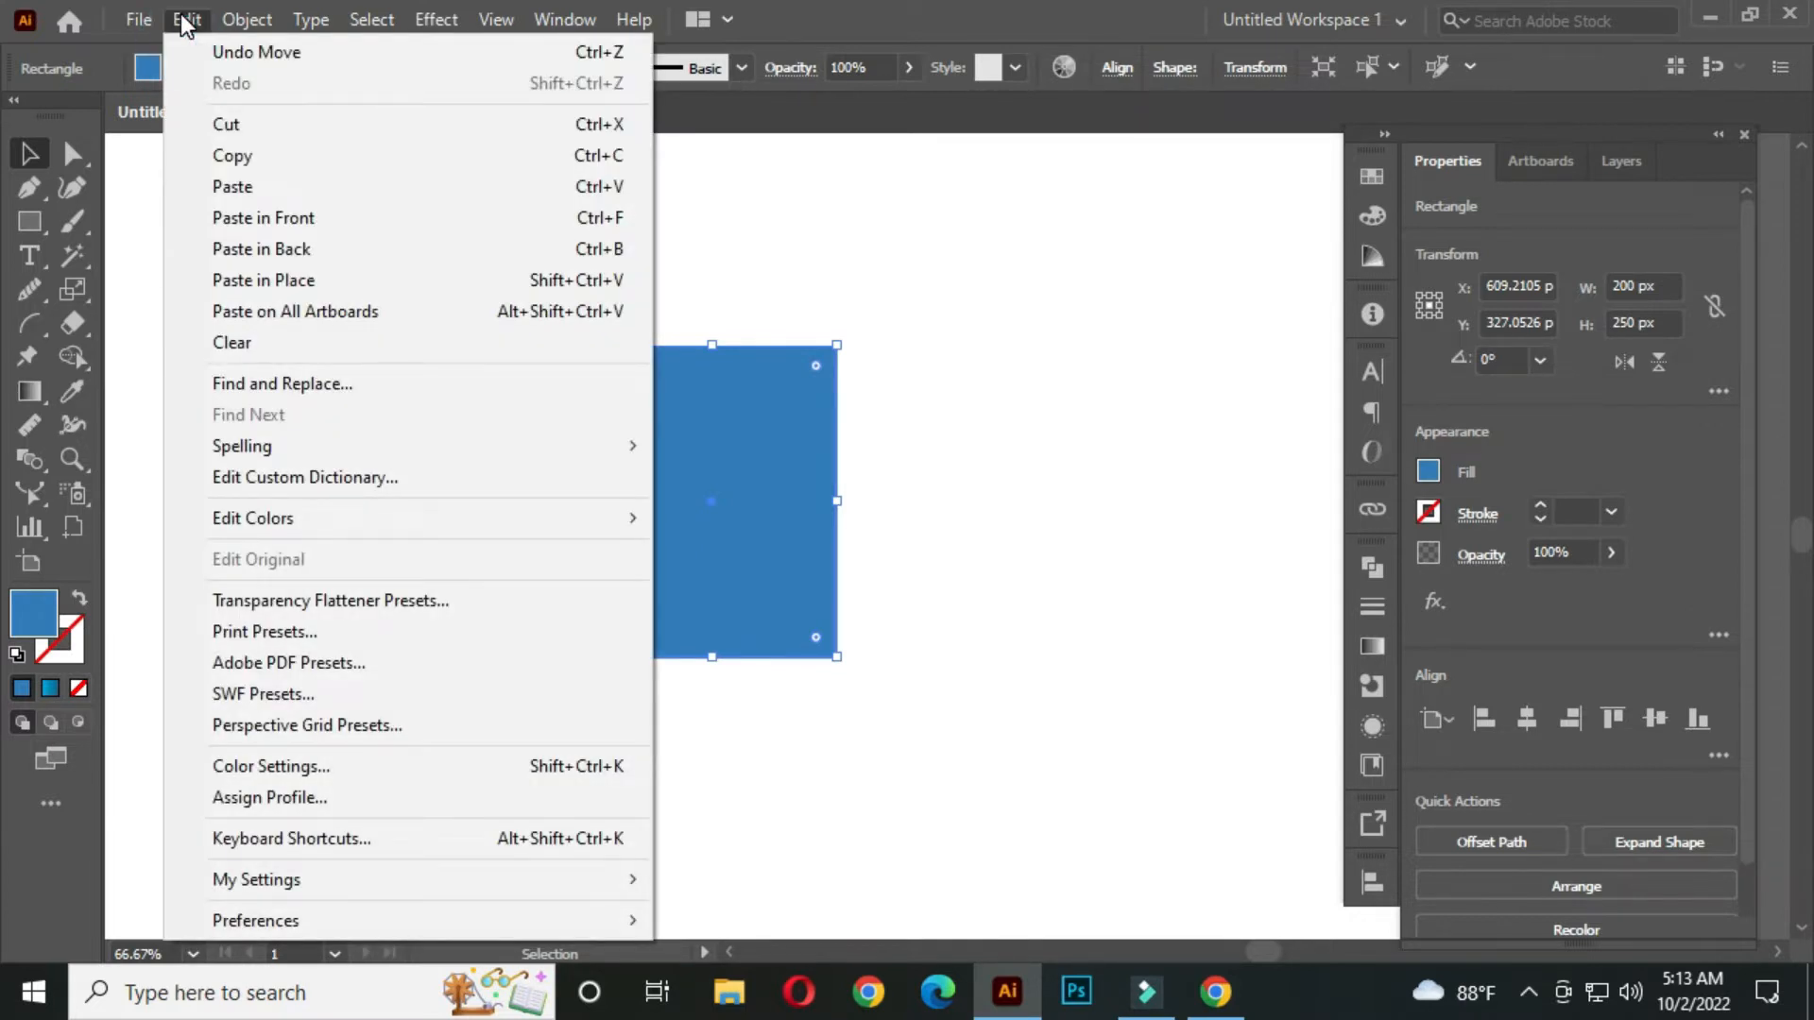
{"action": "left_click", "coordinate": [313, 217]}
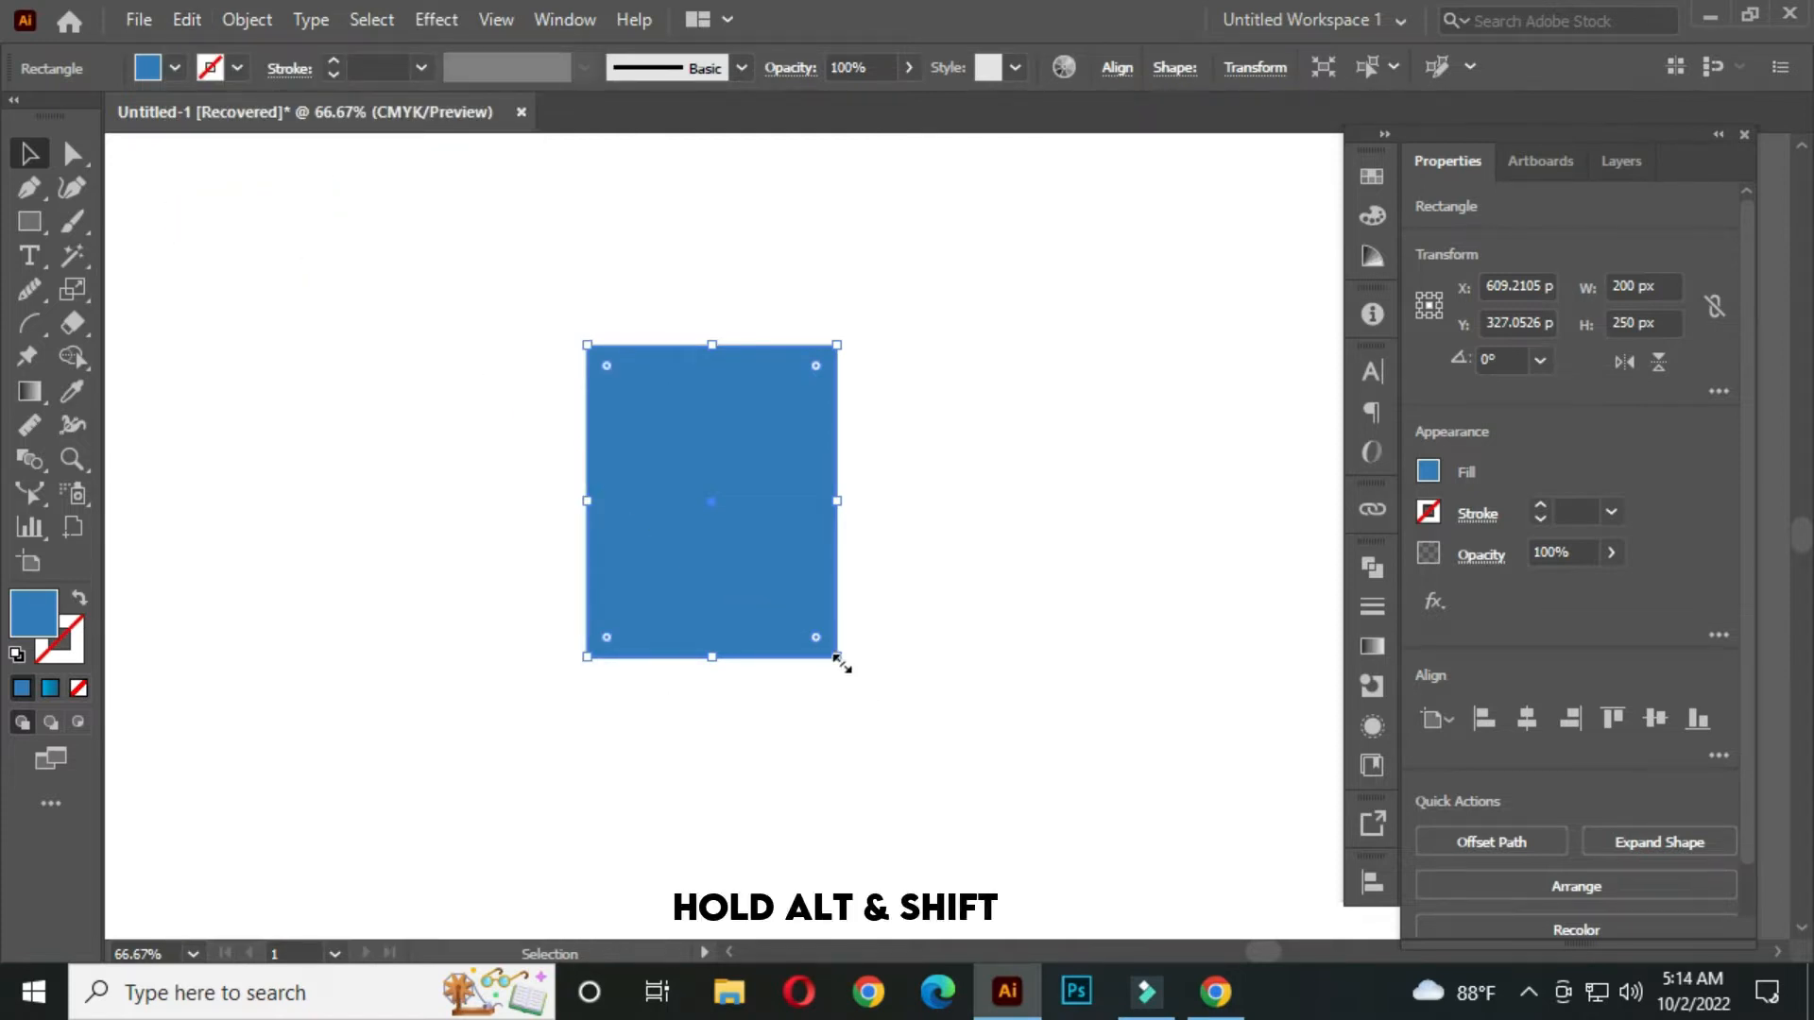
{"action": "left_click_drag", "start_coordinate": [836, 655], "coordinate": [802, 597]}
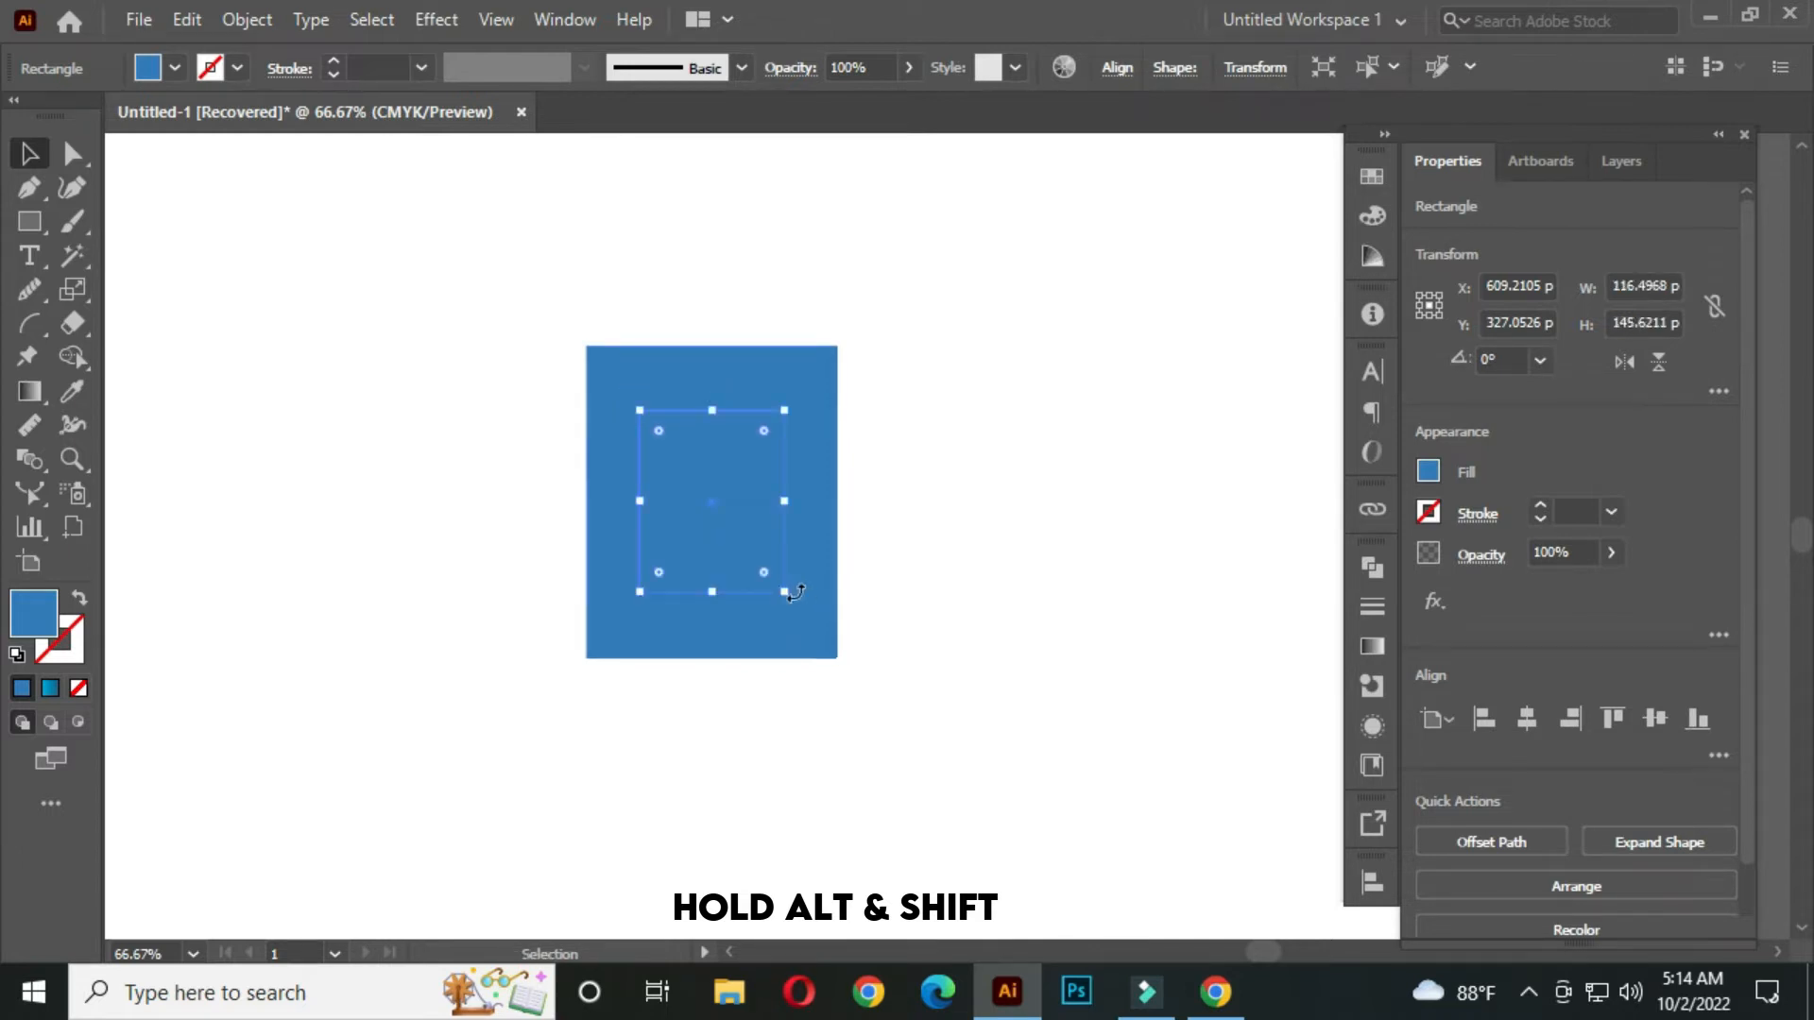
{"action": "left_click", "coordinate": [516, 546]}
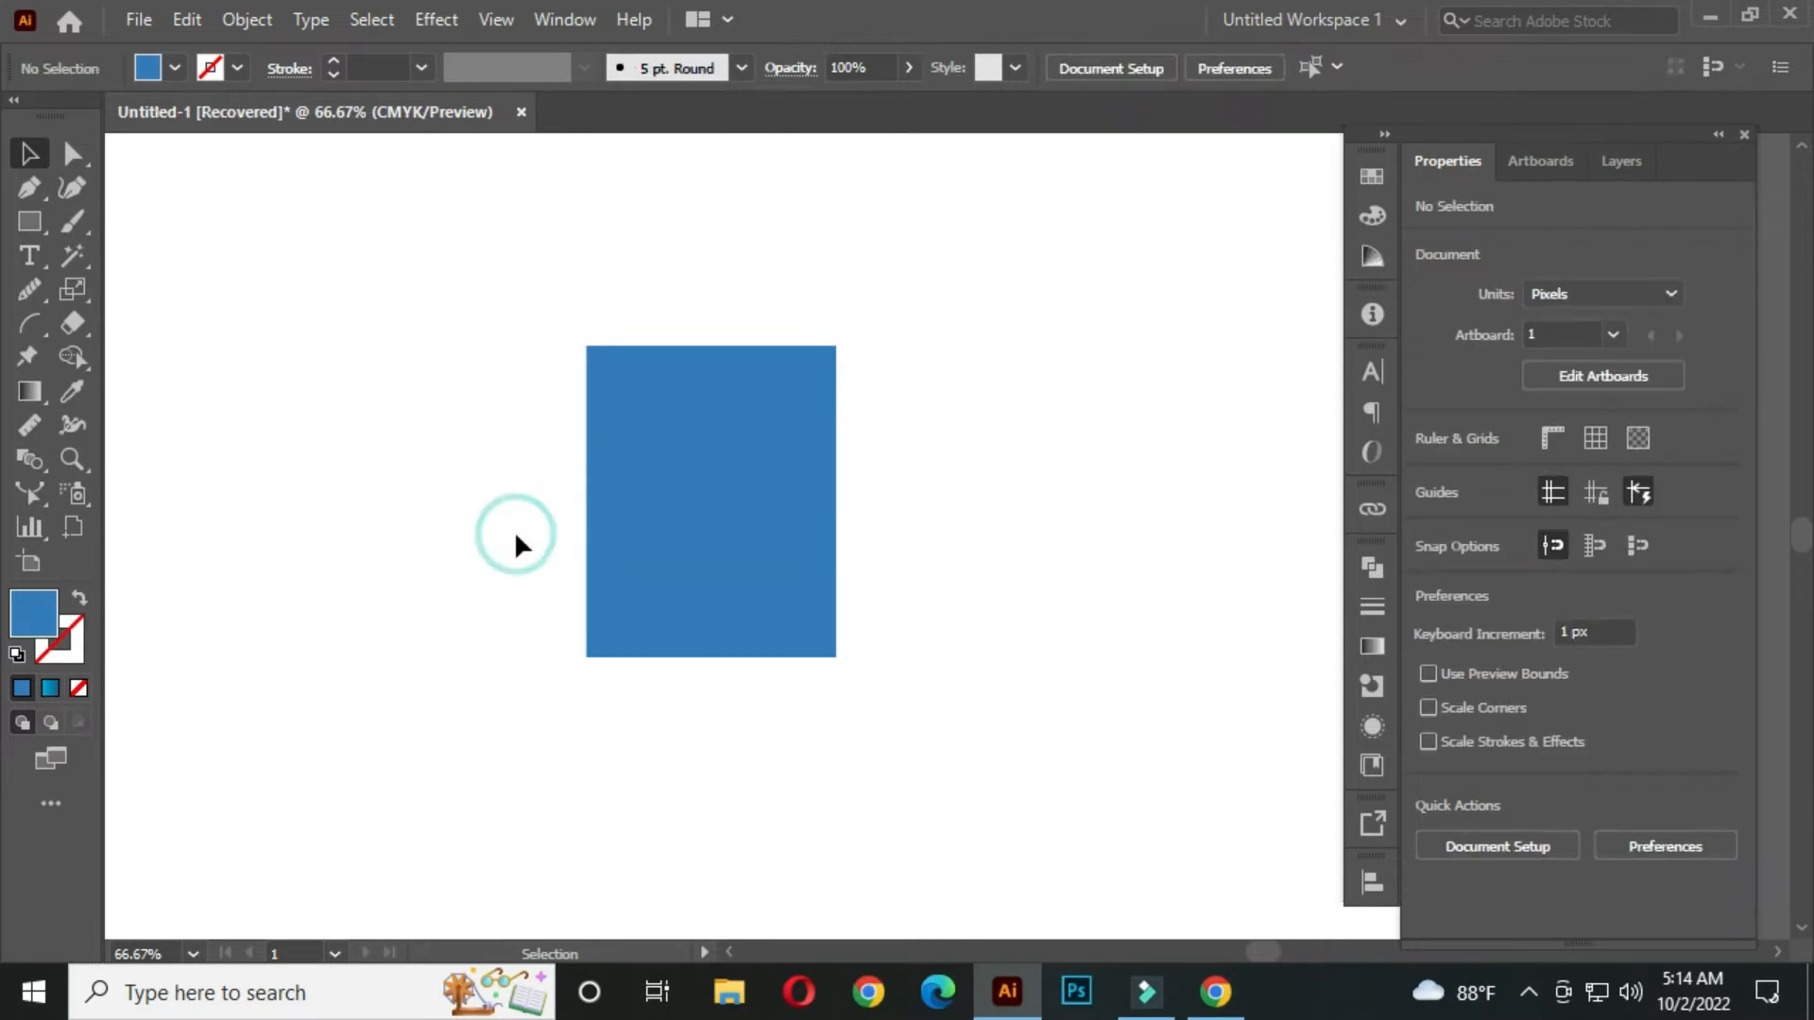
- Cut the smaller rectangle out of the larger one with Pathfinder's Minus Front to form a frame
{"action": "left_click_drag", "start_coordinate": [457, 279], "coordinate": [978, 734]}
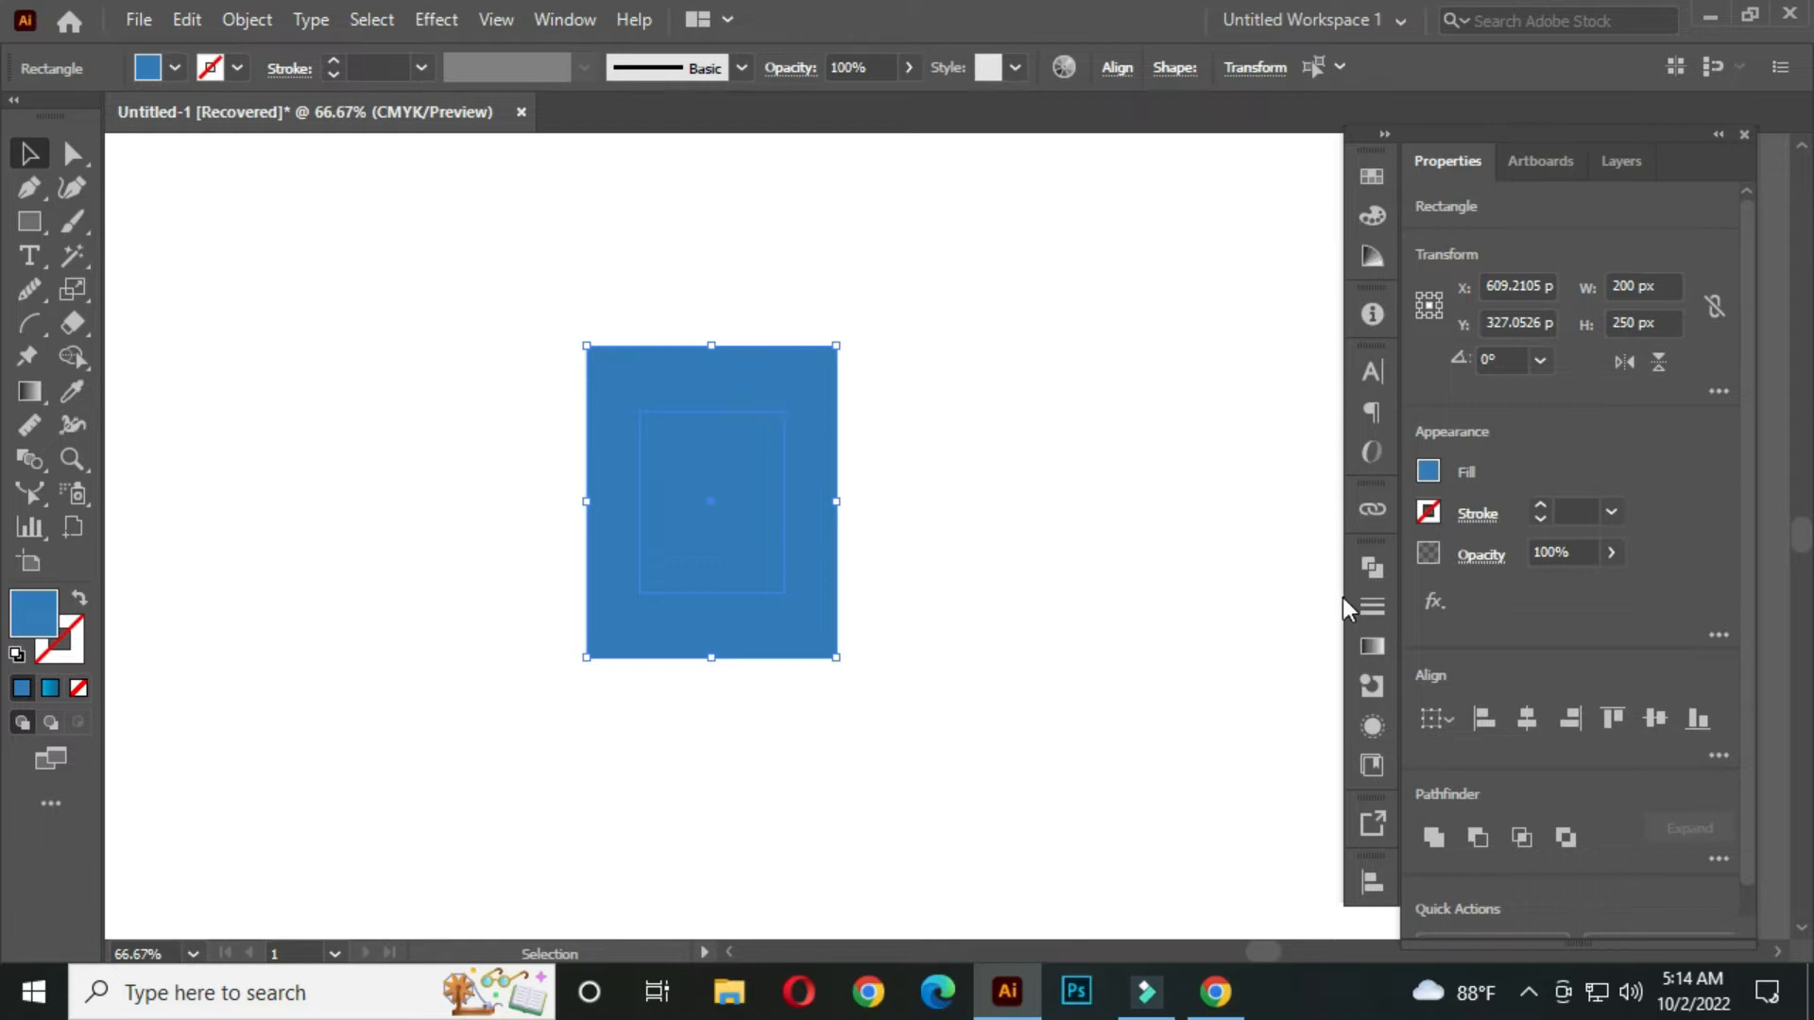
{"action": "left_click", "coordinate": [1375, 575]}
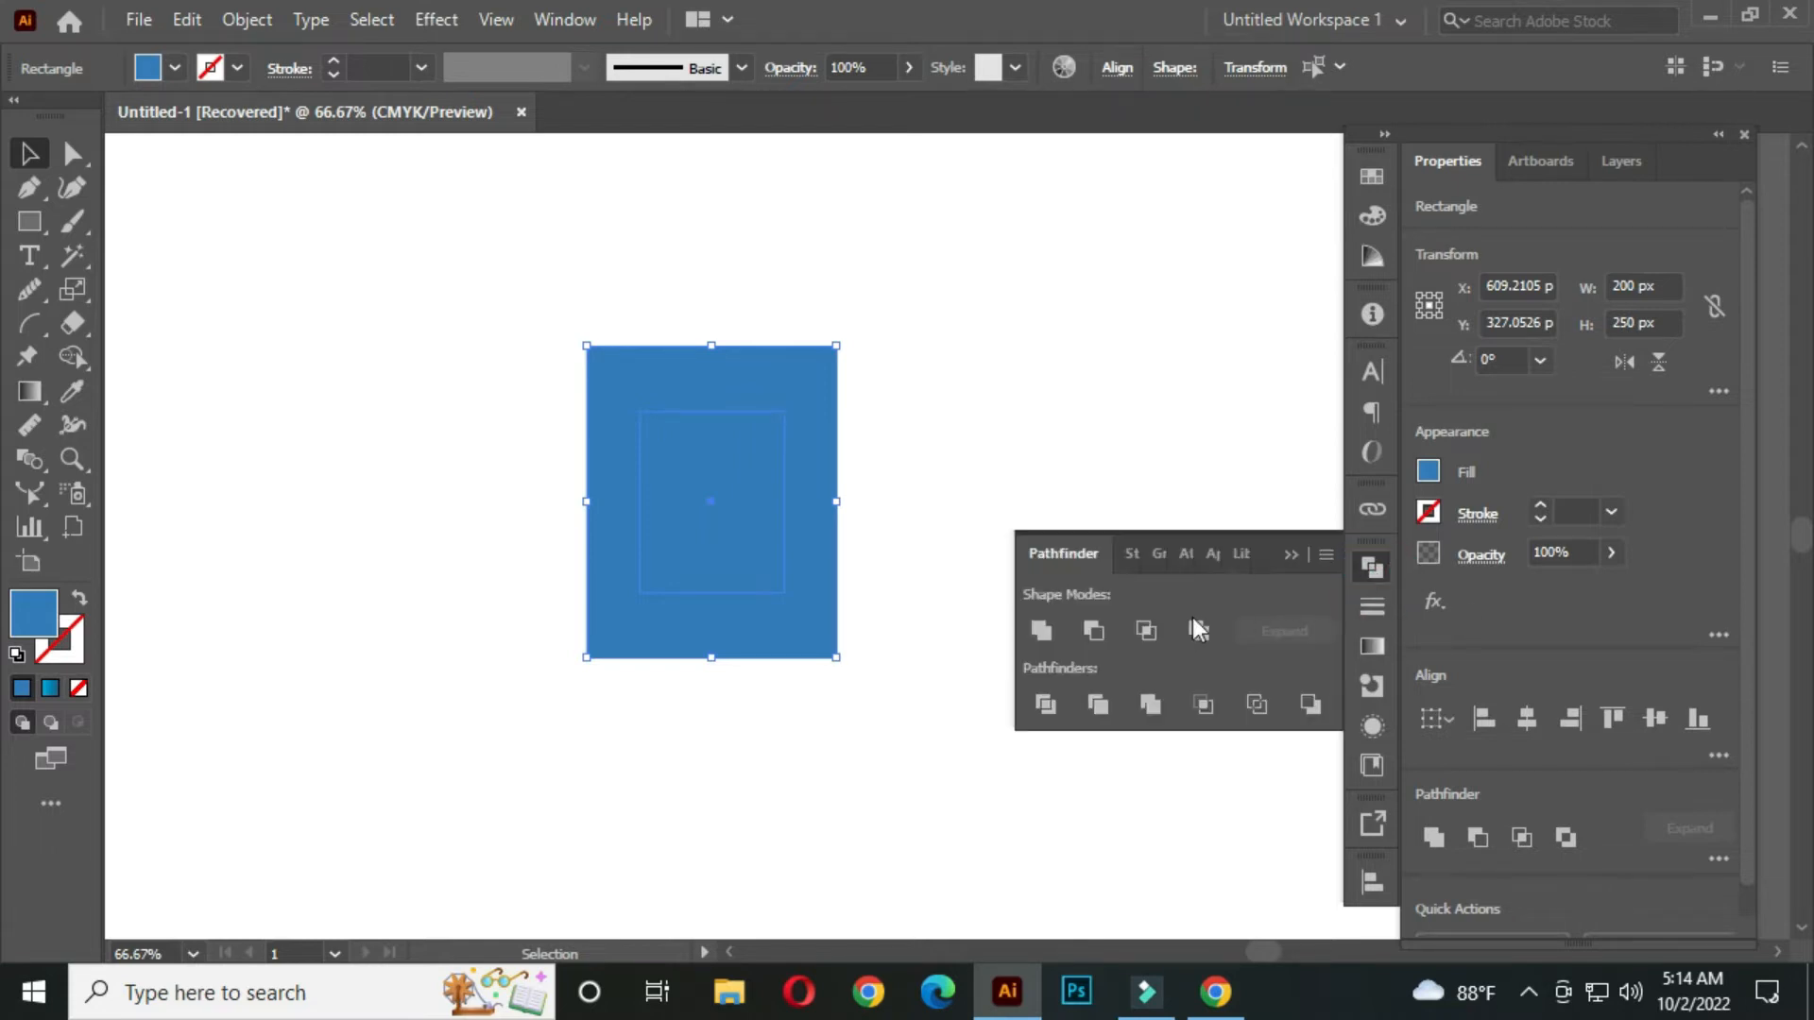
{"action": "left_click", "coordinate": [1091, 629]}
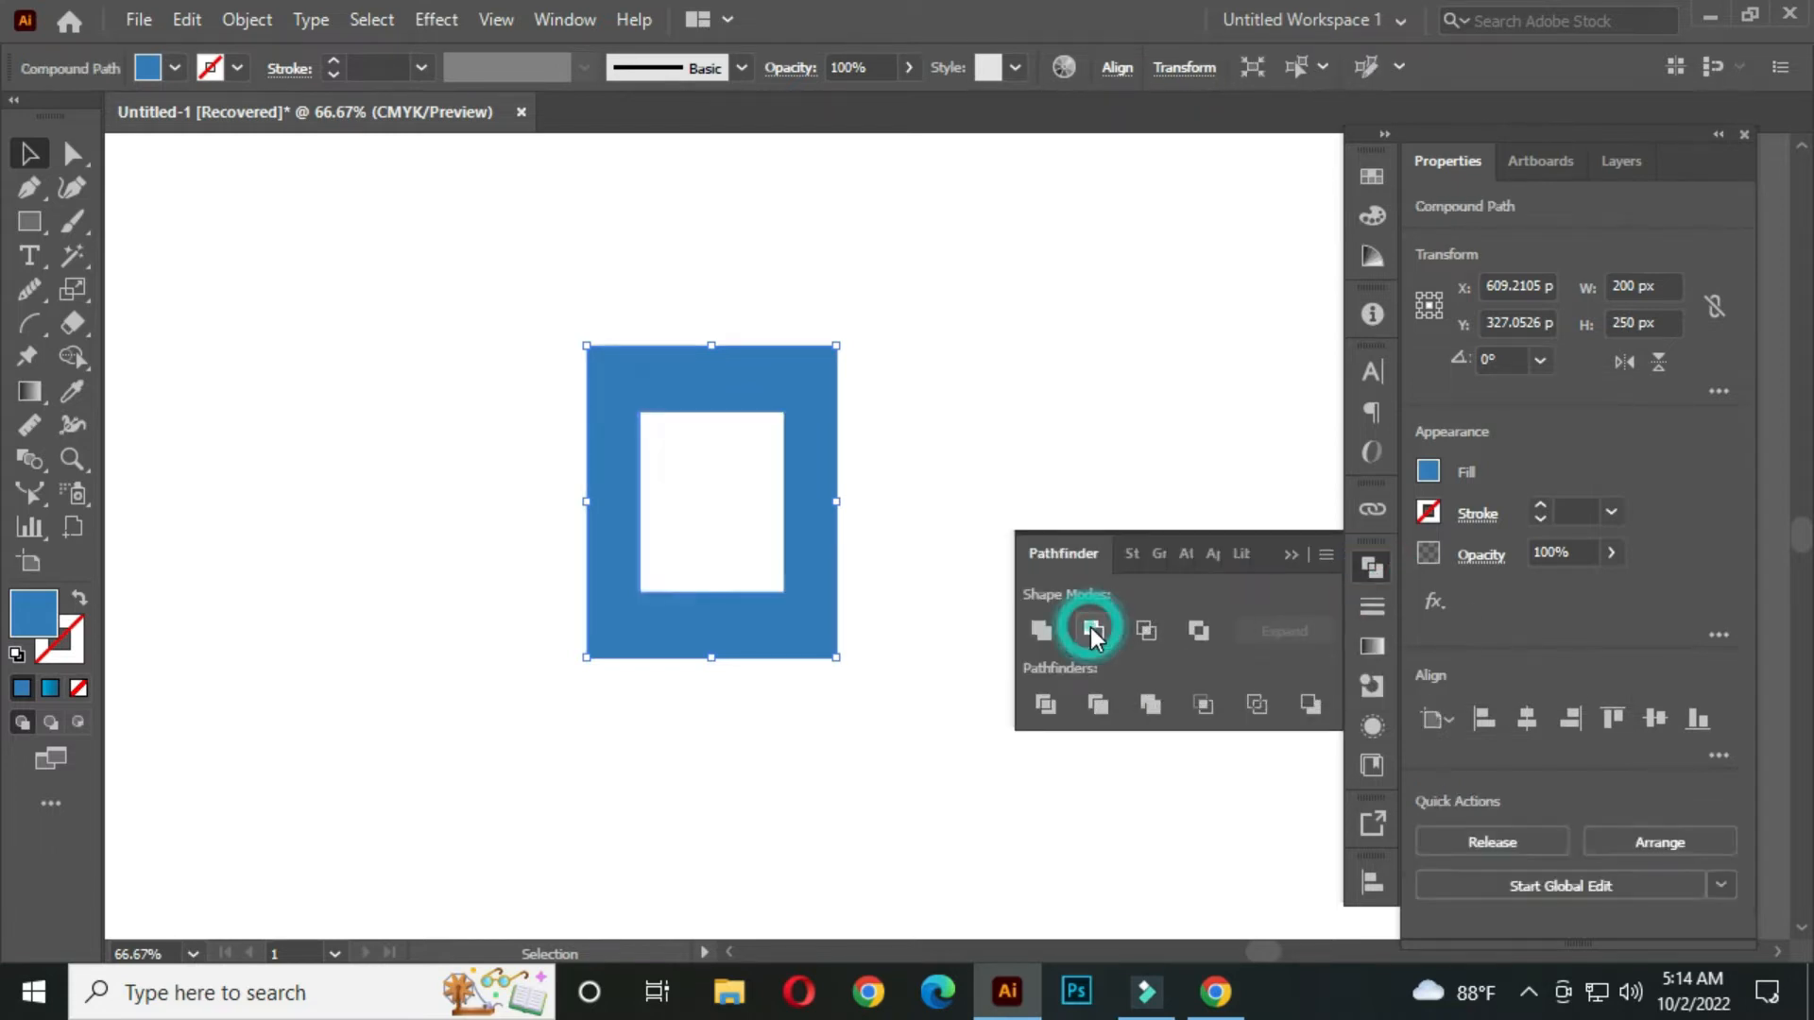
{"action": "left_click", "coordinate": [1294, 557]}
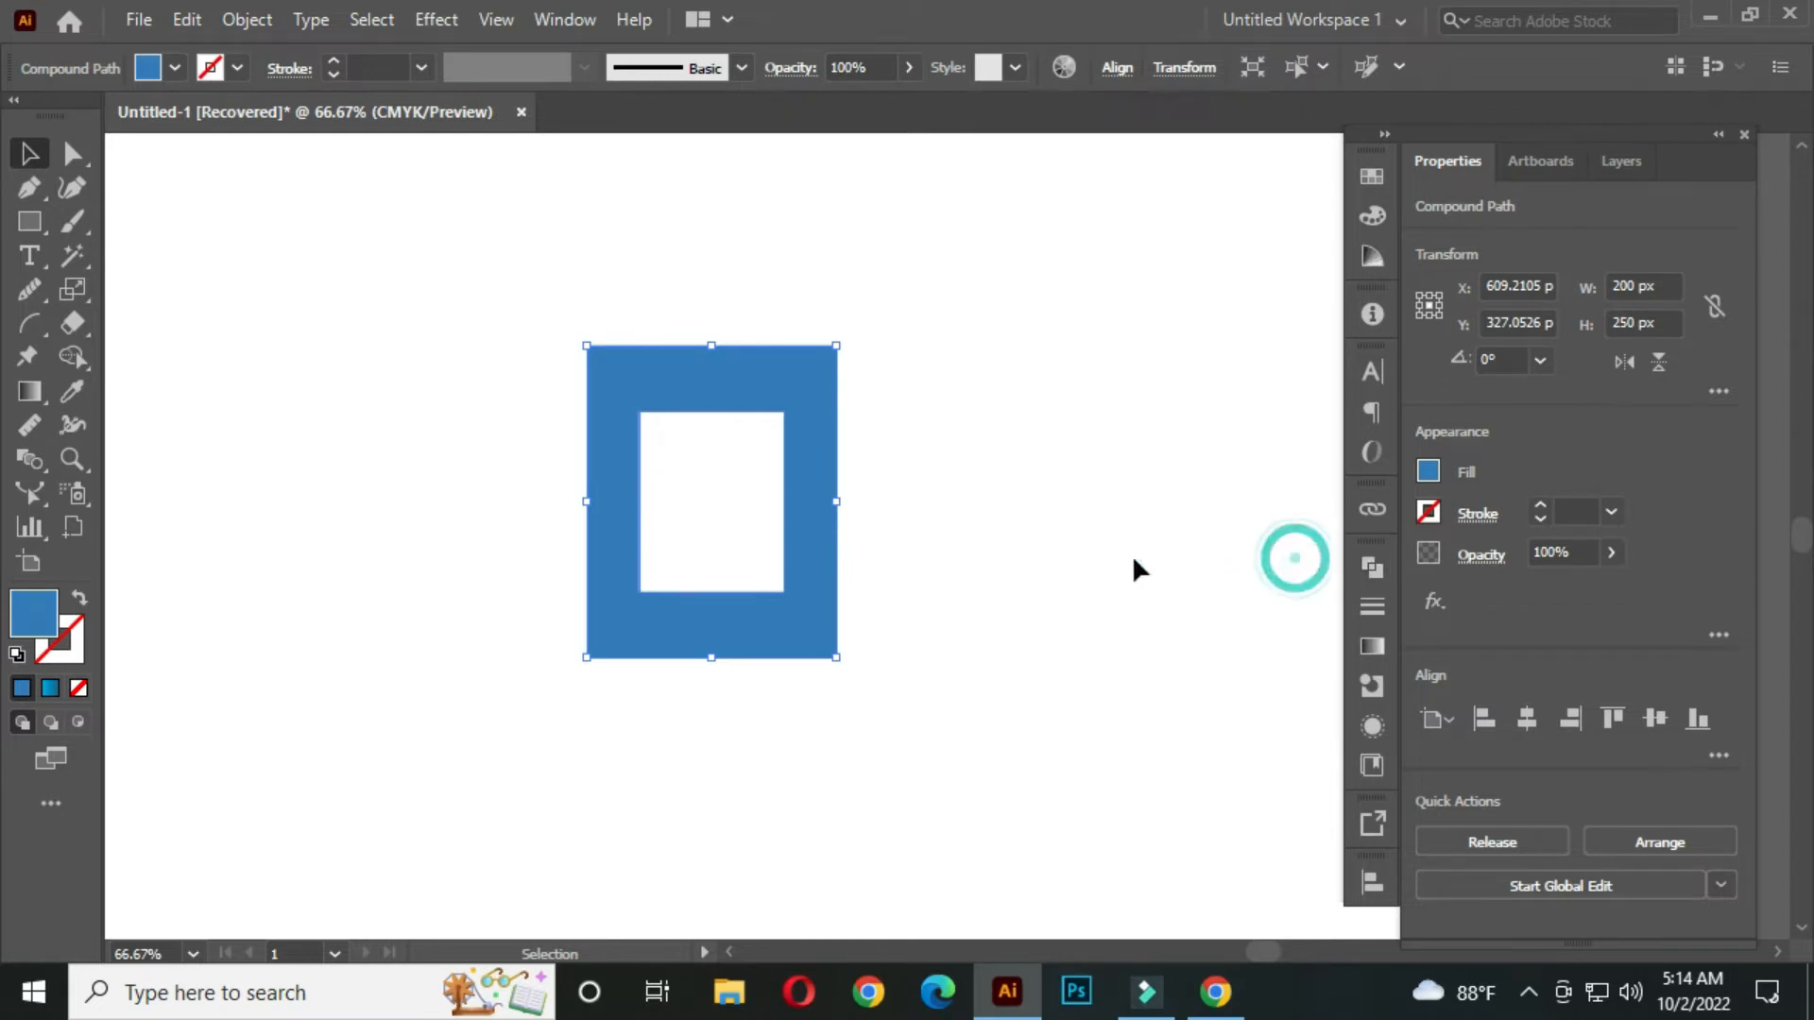
{"action": "left_click", "coordinate": [506, 416]}
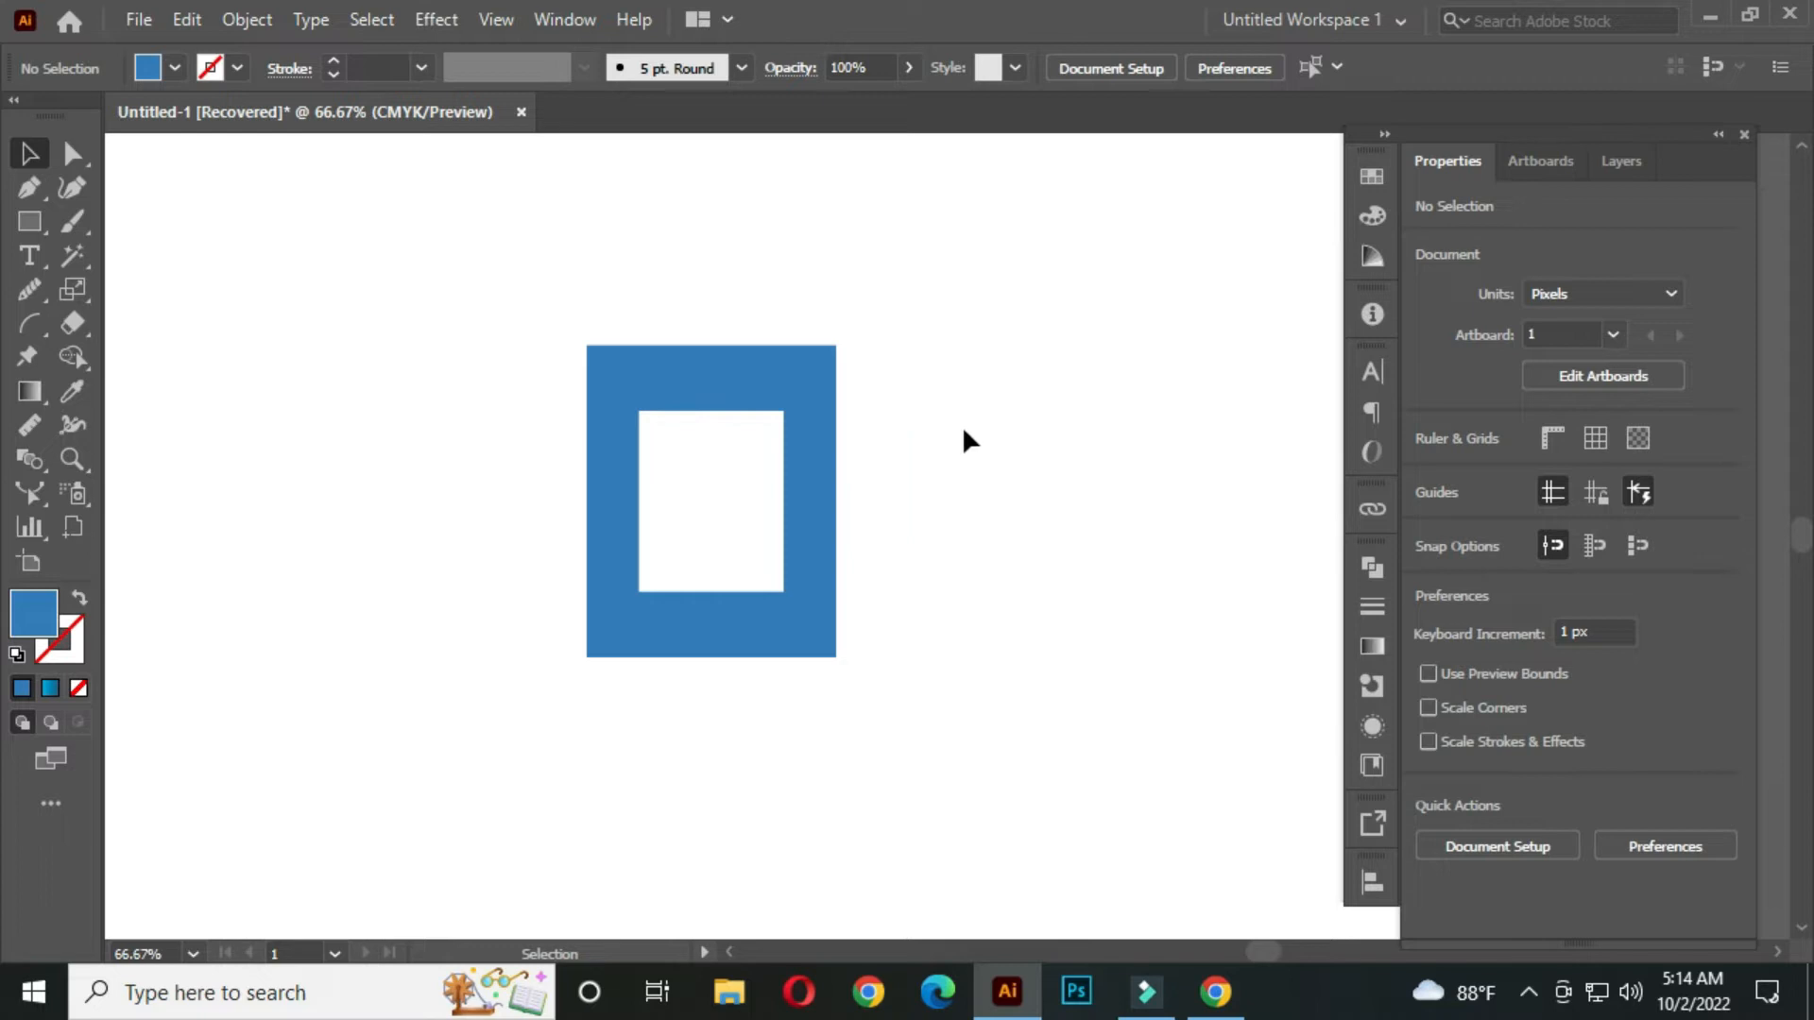
- Draw a black vertical line segment along the opening's right edge, spanning the frame's full 250 px height
{"action": "left_click", "coordinate": [29, 223]}
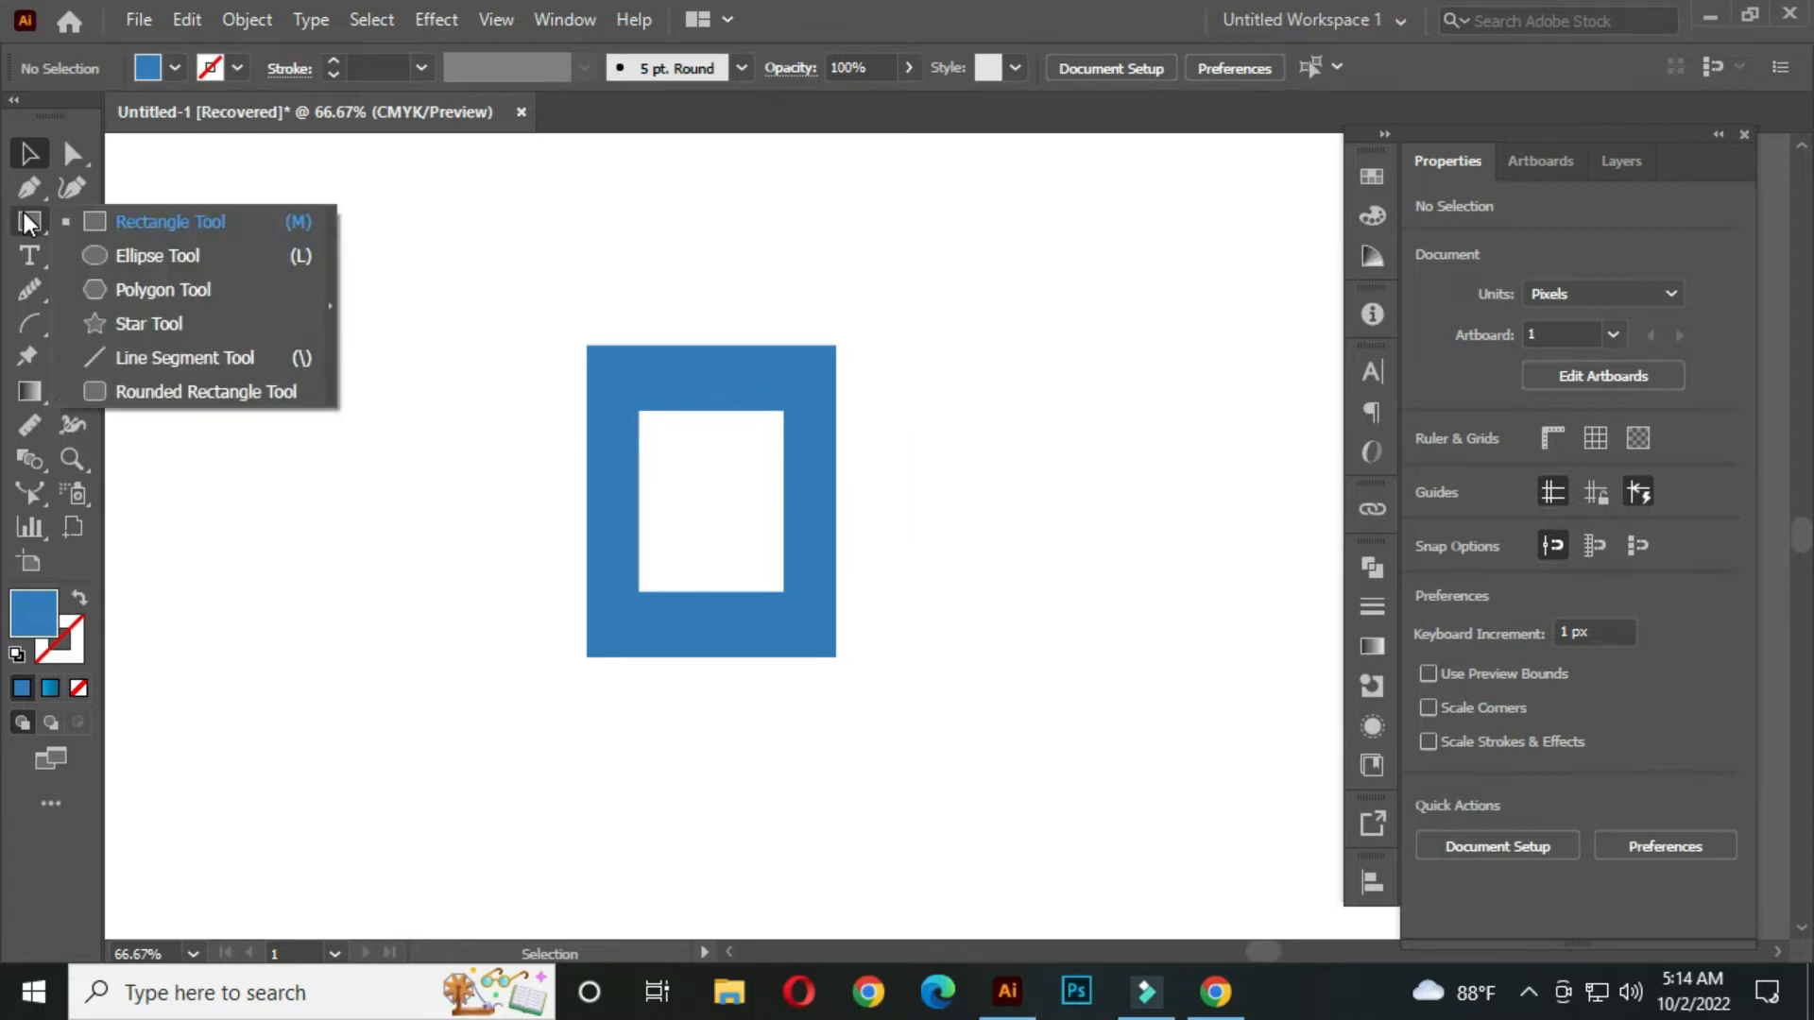
{"action": "left_click", "coordinate": [259, 355]}
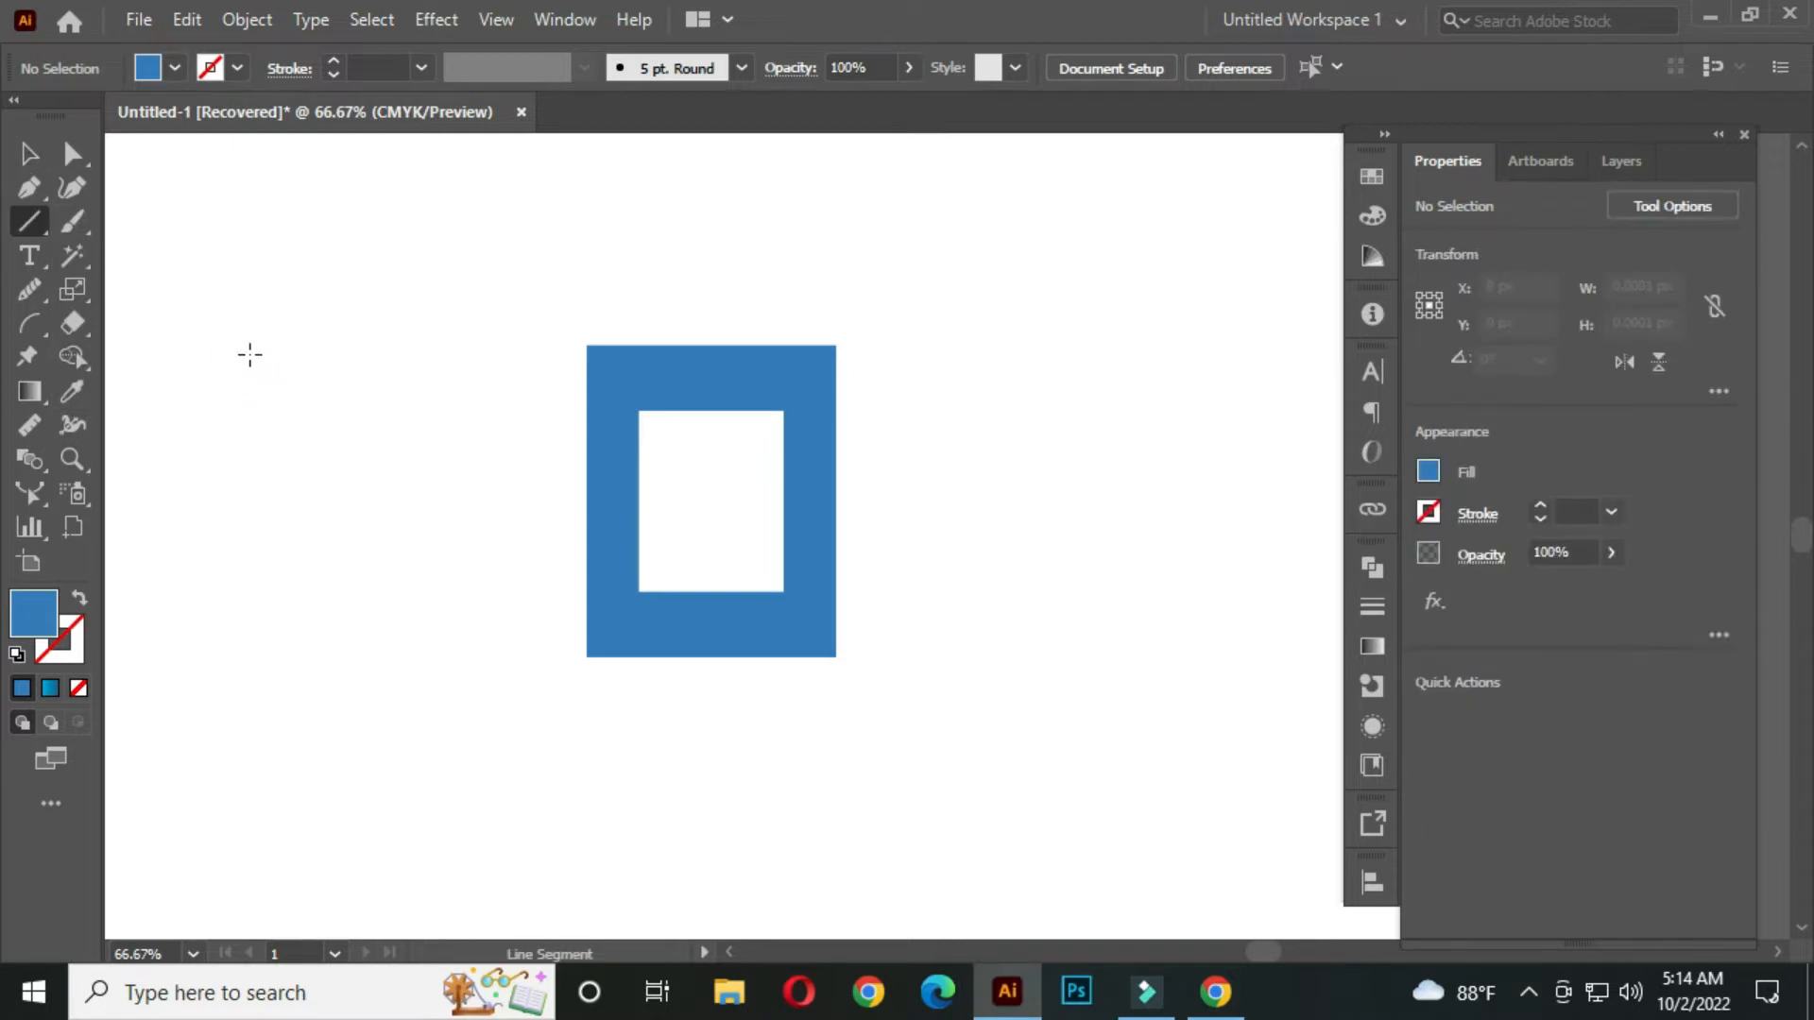
{"action": "left_click", "coordinate": [237, 67]}
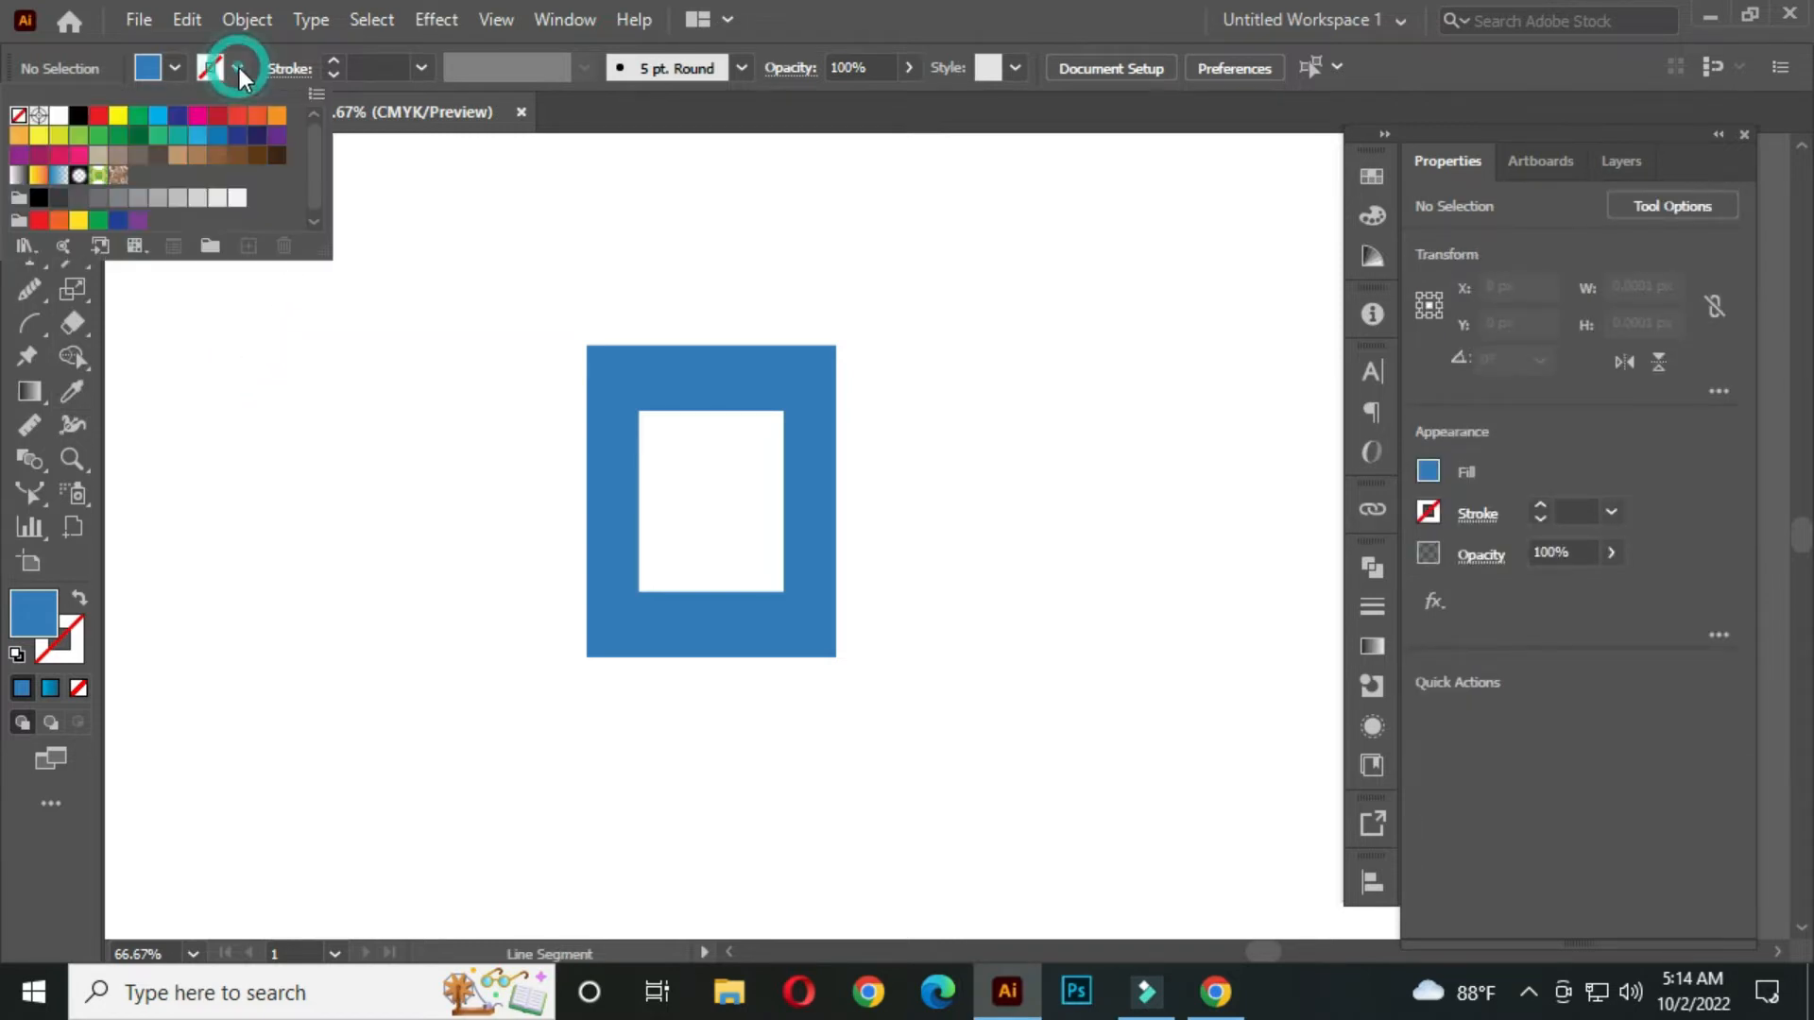
{"action": "left_click", "coordinate": [77, 117]}
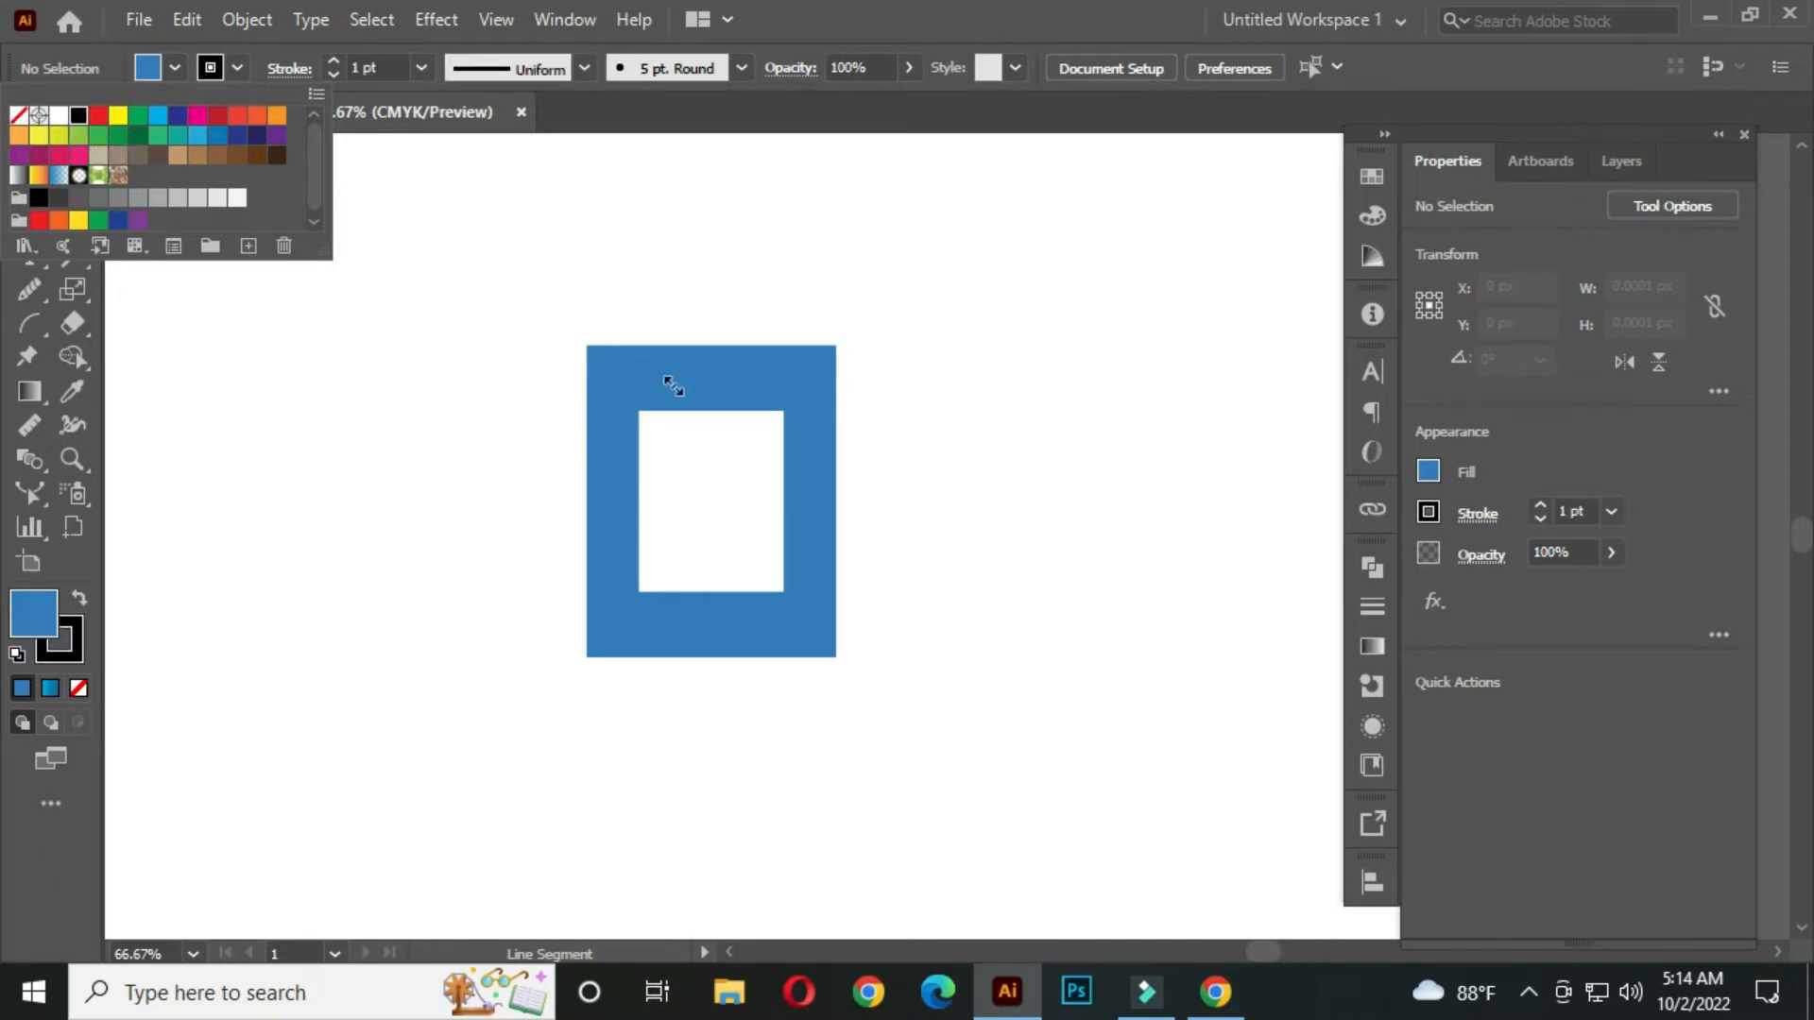
{"action": "left_click", "coordinate": [740, 397]}
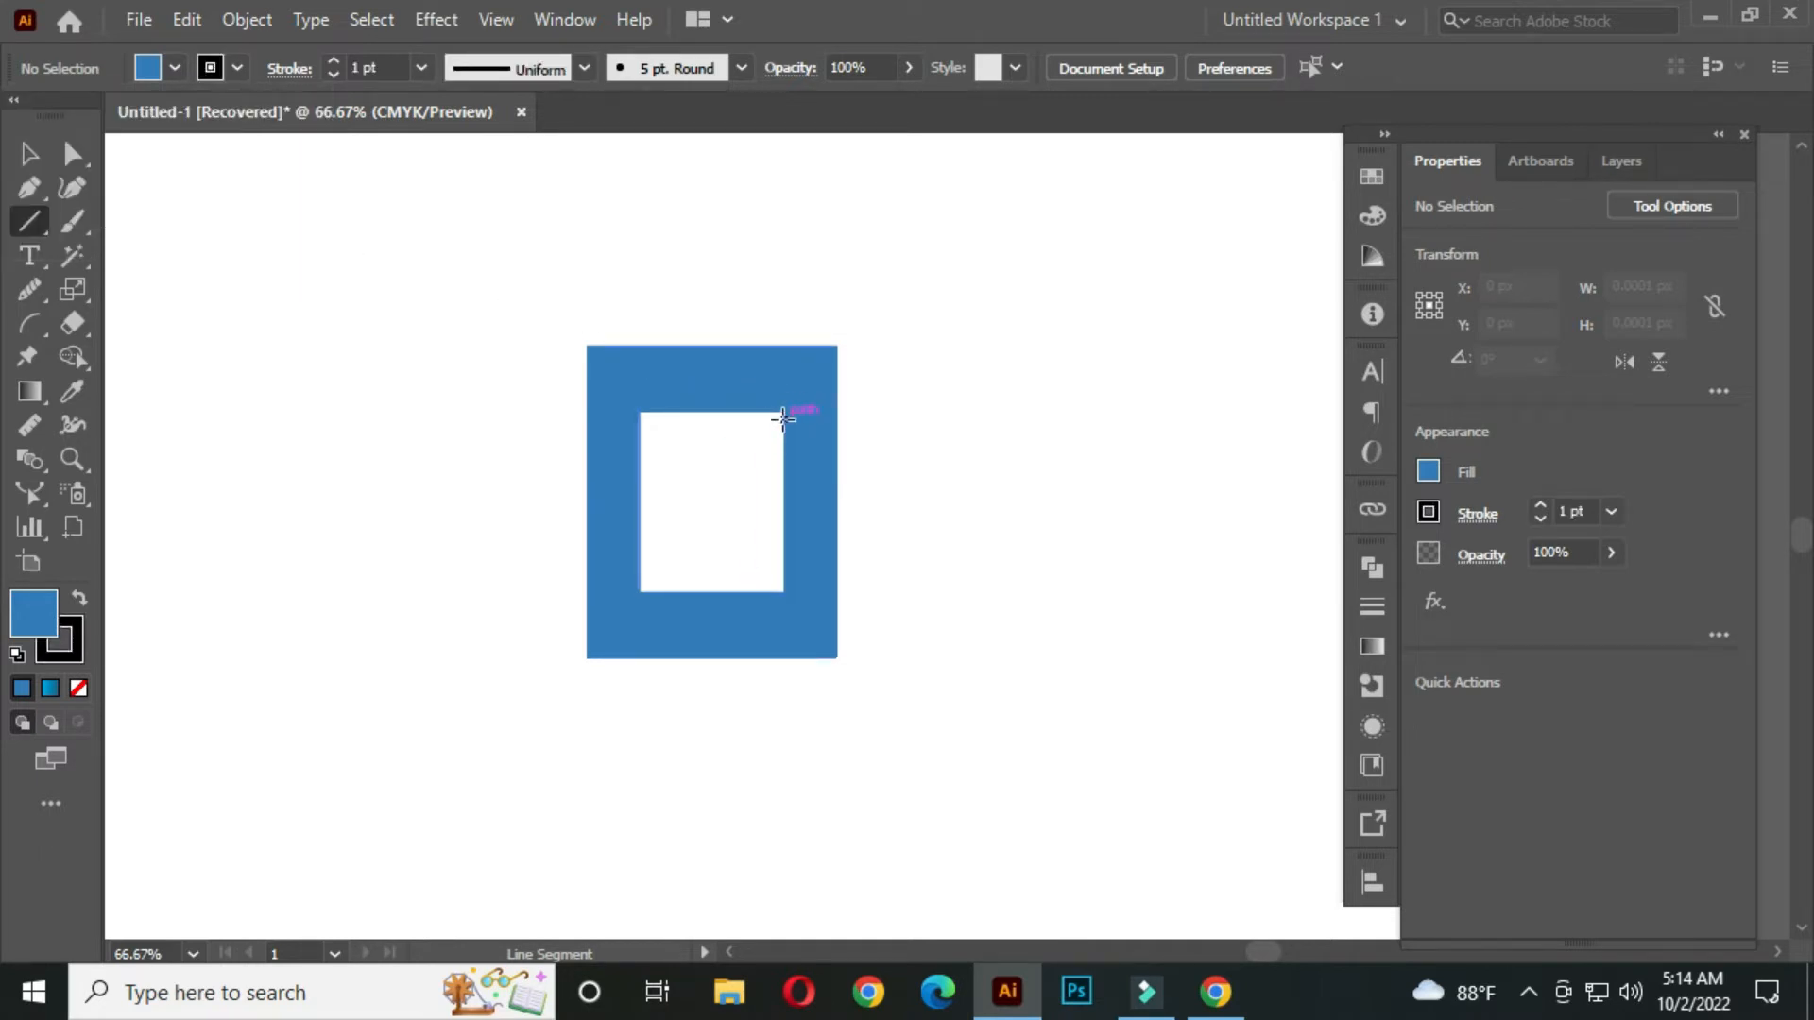
{"action": "scroll", "coordinate": [784, 411], "scroll_direction": "up", "scroll_amount": 1}
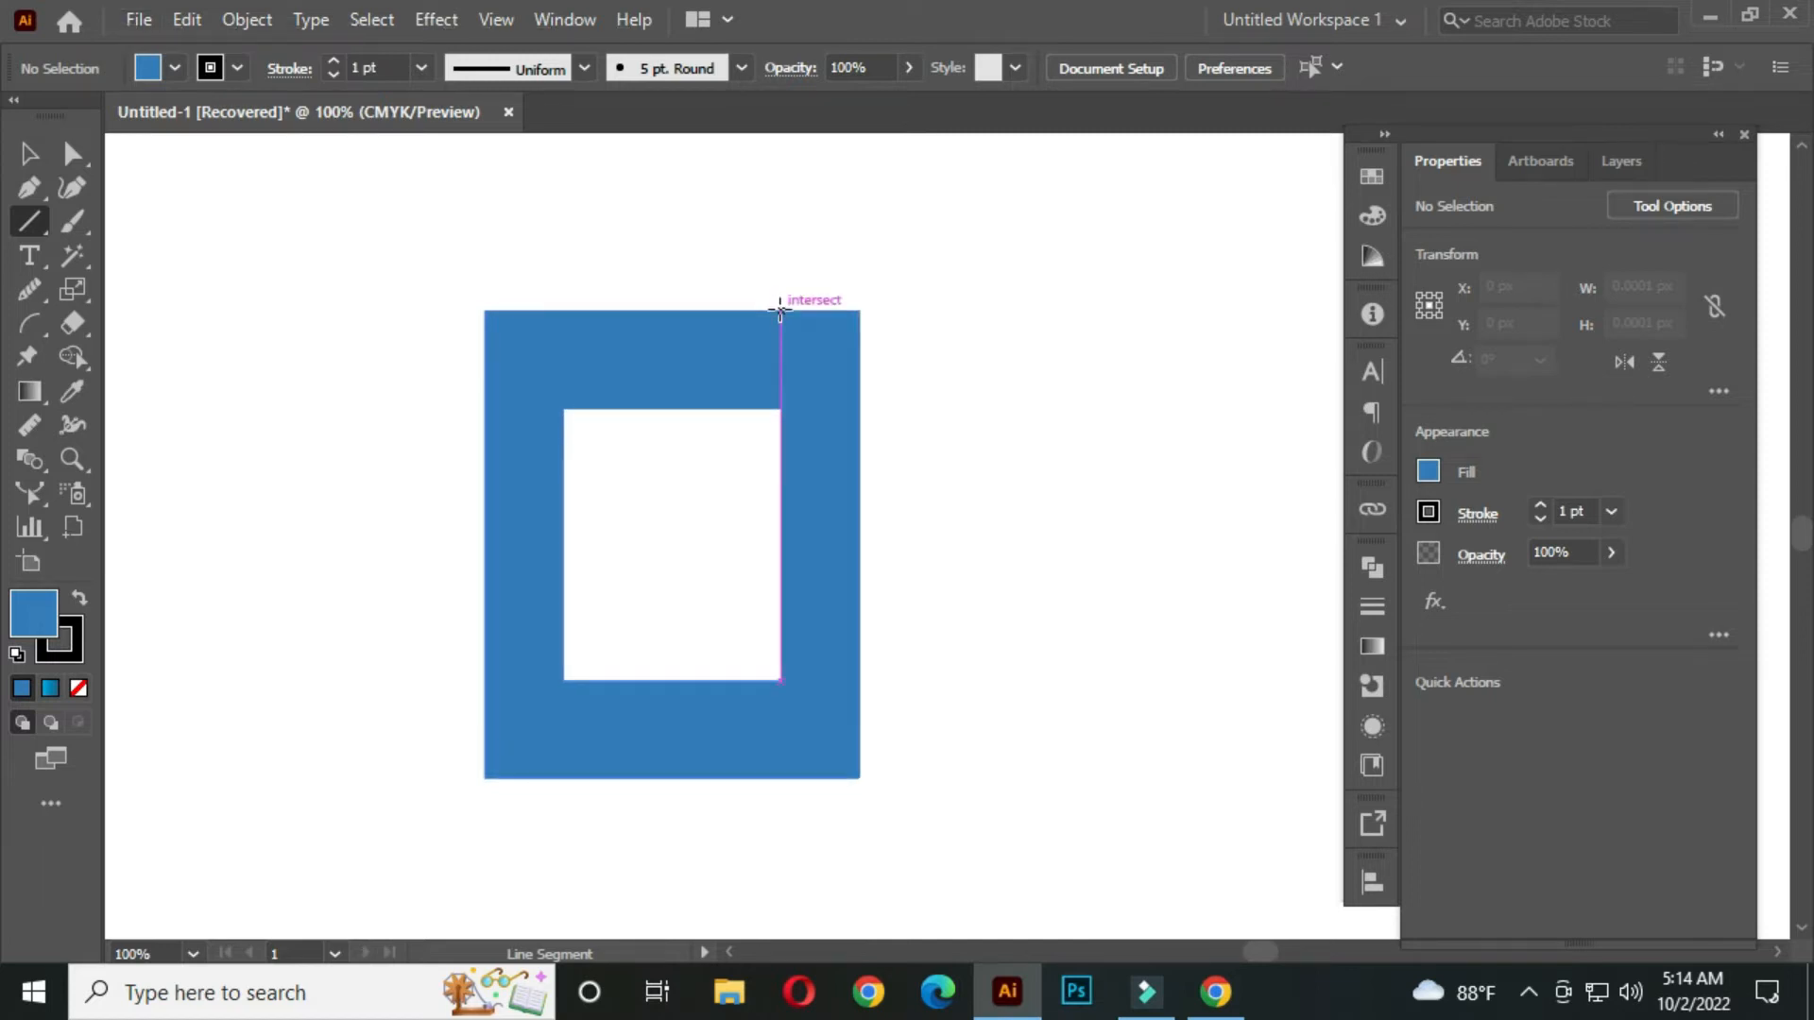
{"action": "left_click_drag", "start_coordinate": [780, 312], "coordinate": [780, 775]}
- Set the vertical line's stroke weight to 2 pt and deselect it
{"action": "key", "text": "v"}
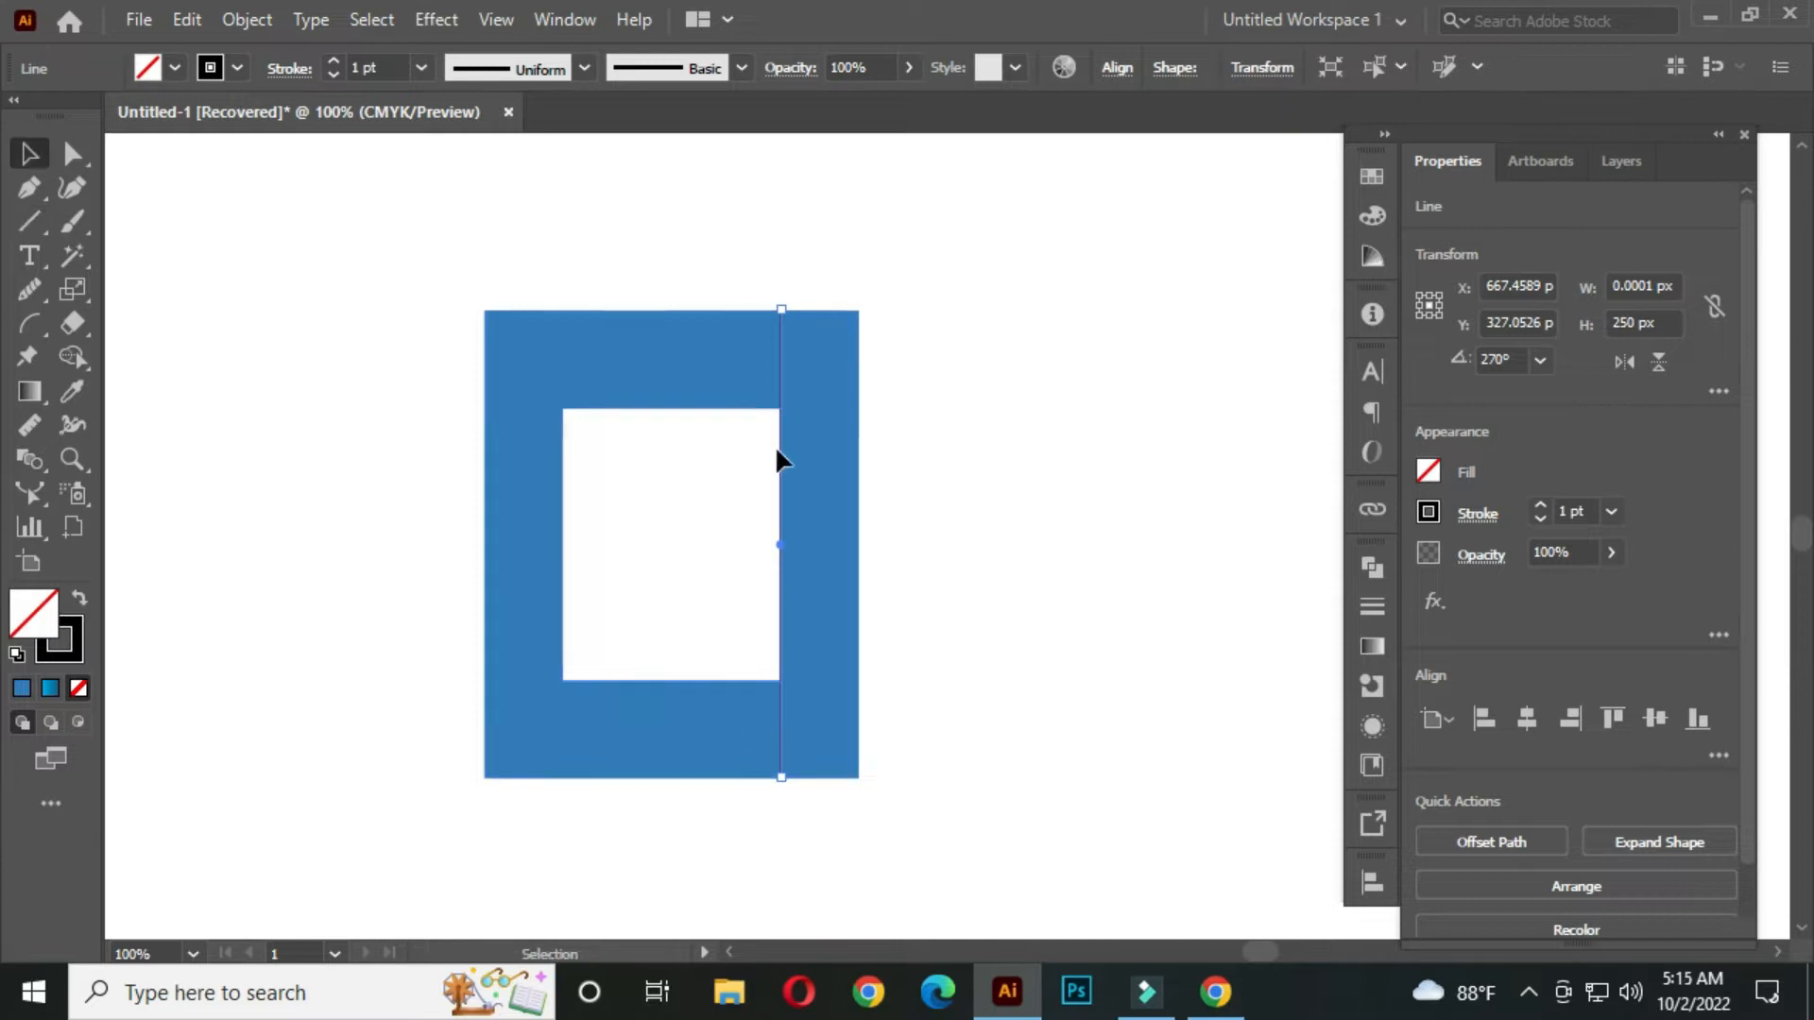
{"action": "left_click", "coordinate": [393, 60]}
{"action": "key", "text": "Up"}
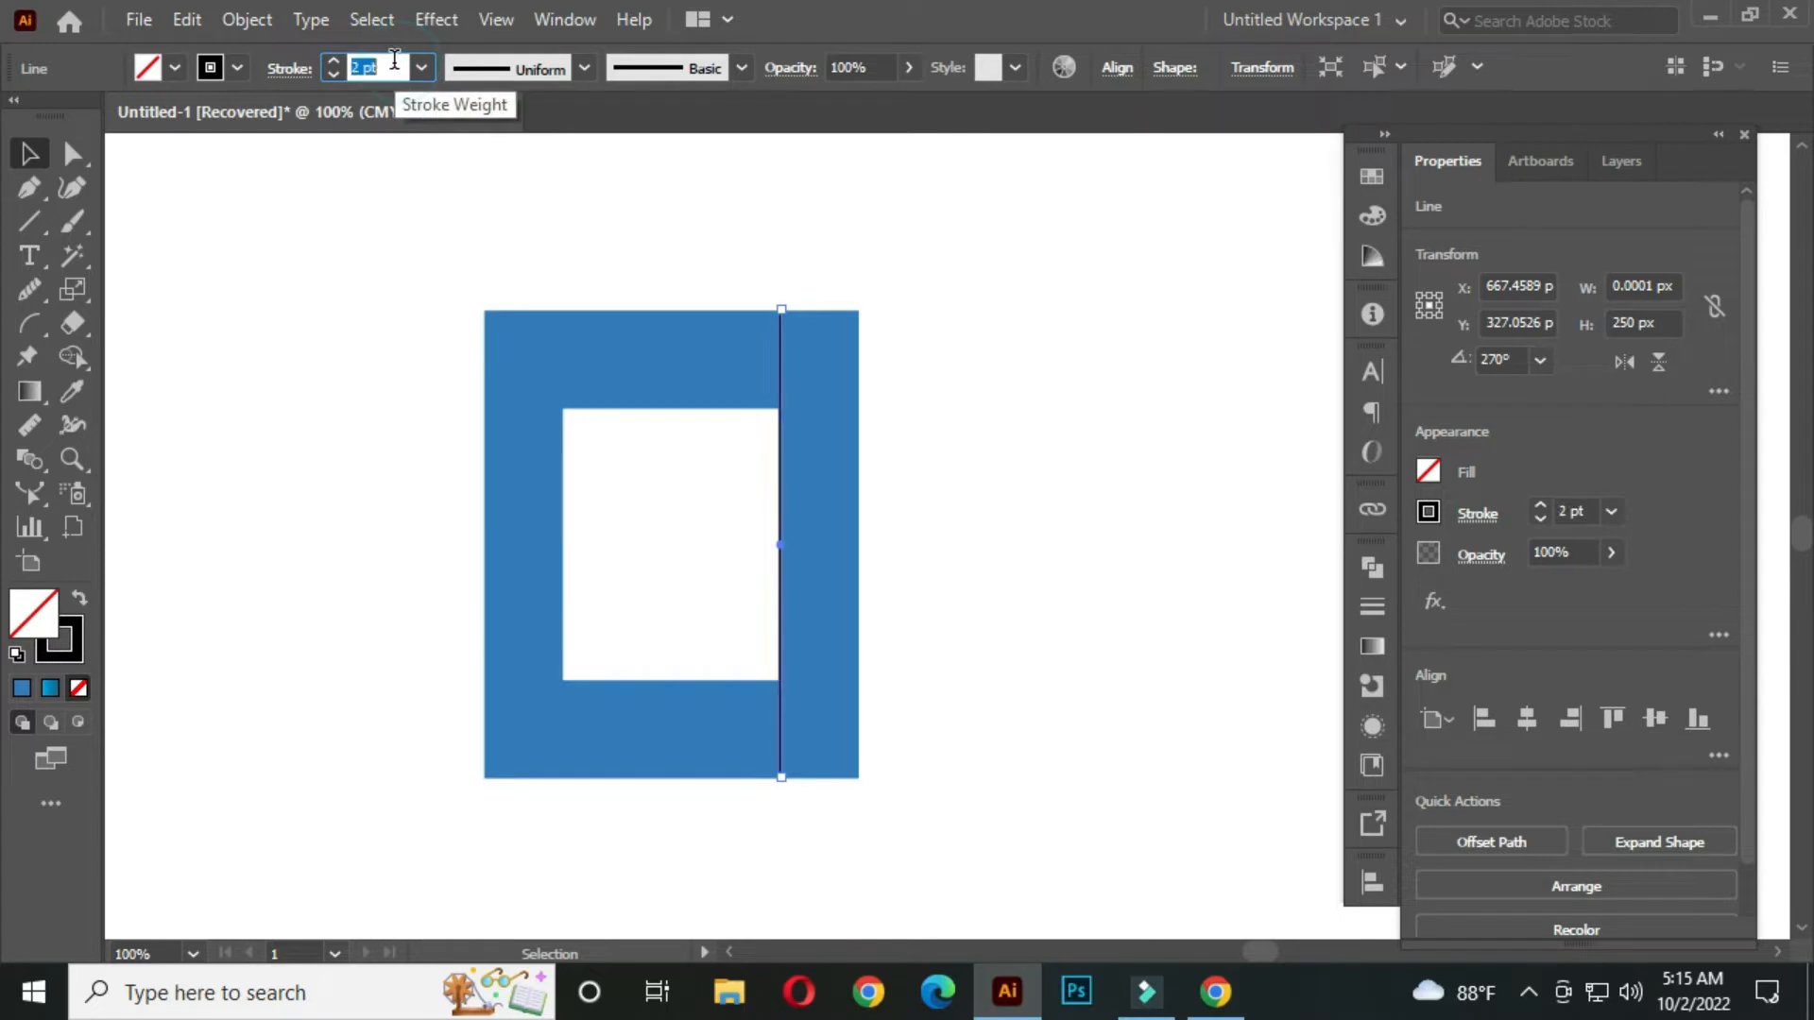
{"action": "left_click", "coordinate": [666, 487]}
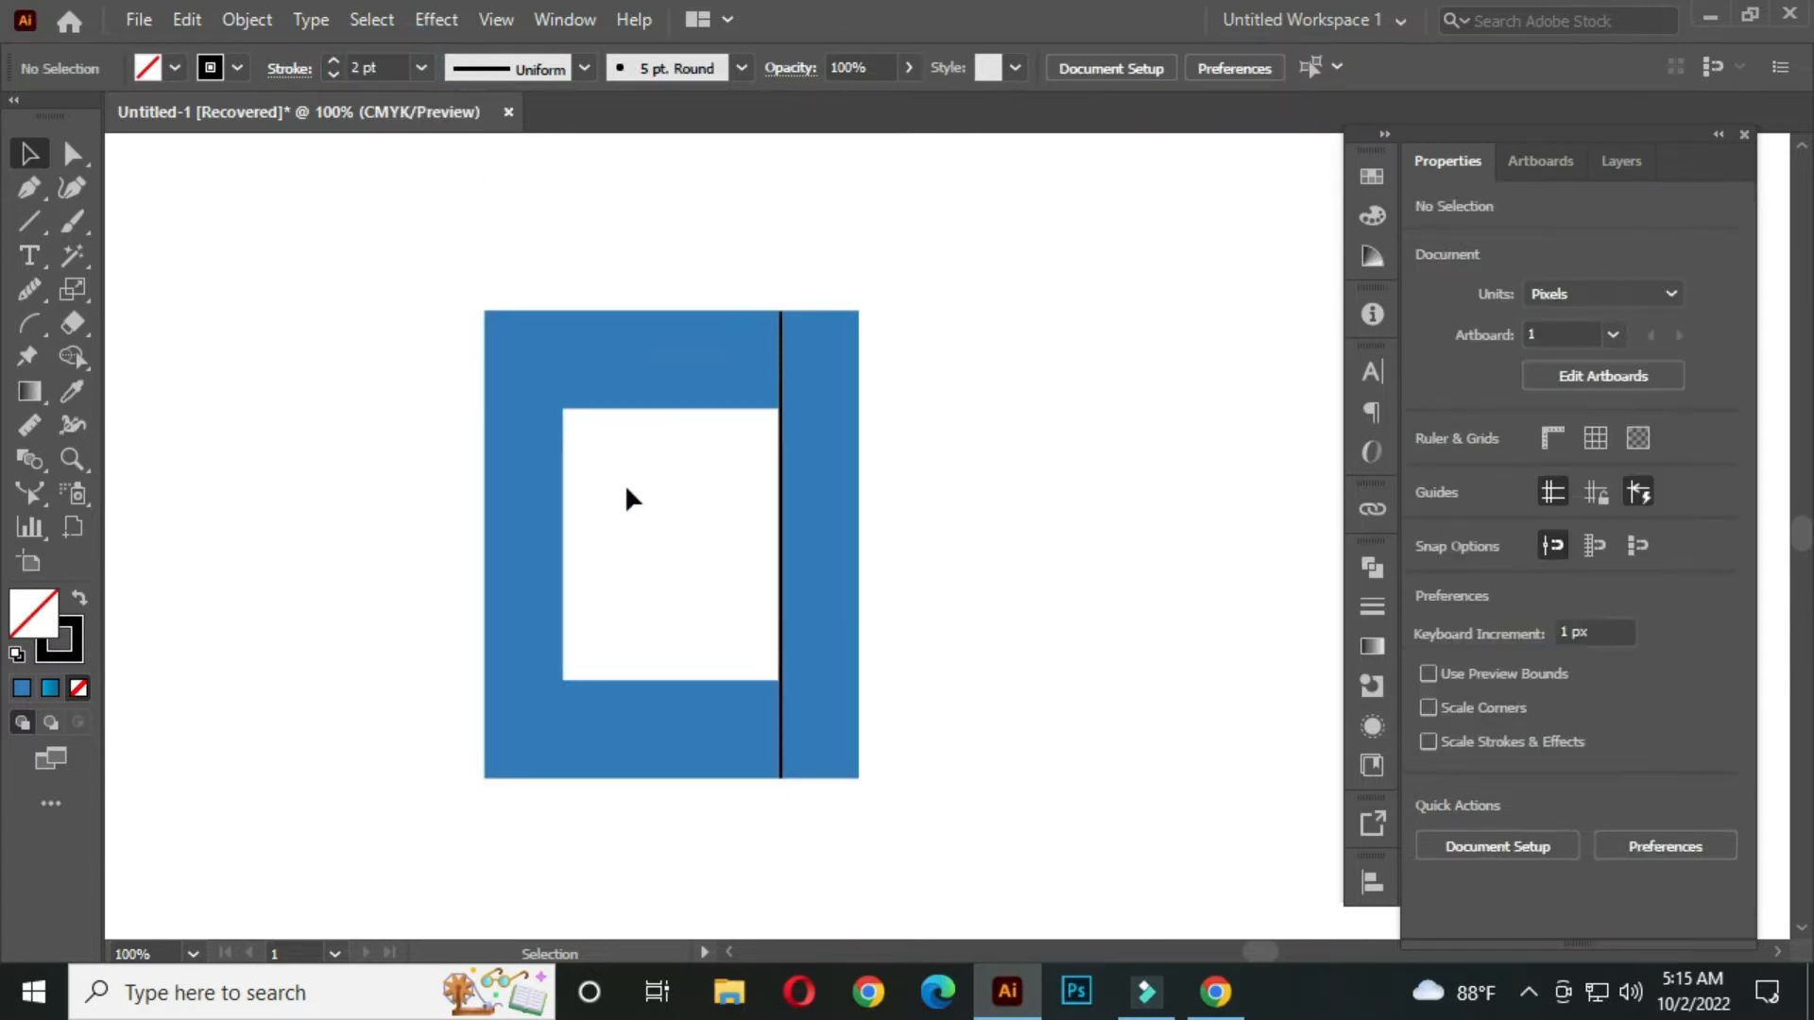
- Draw full-length line segments across the frame along the opening's left, top and bottom edges
{"action": "left_click", "coordinate": [32, 223]}
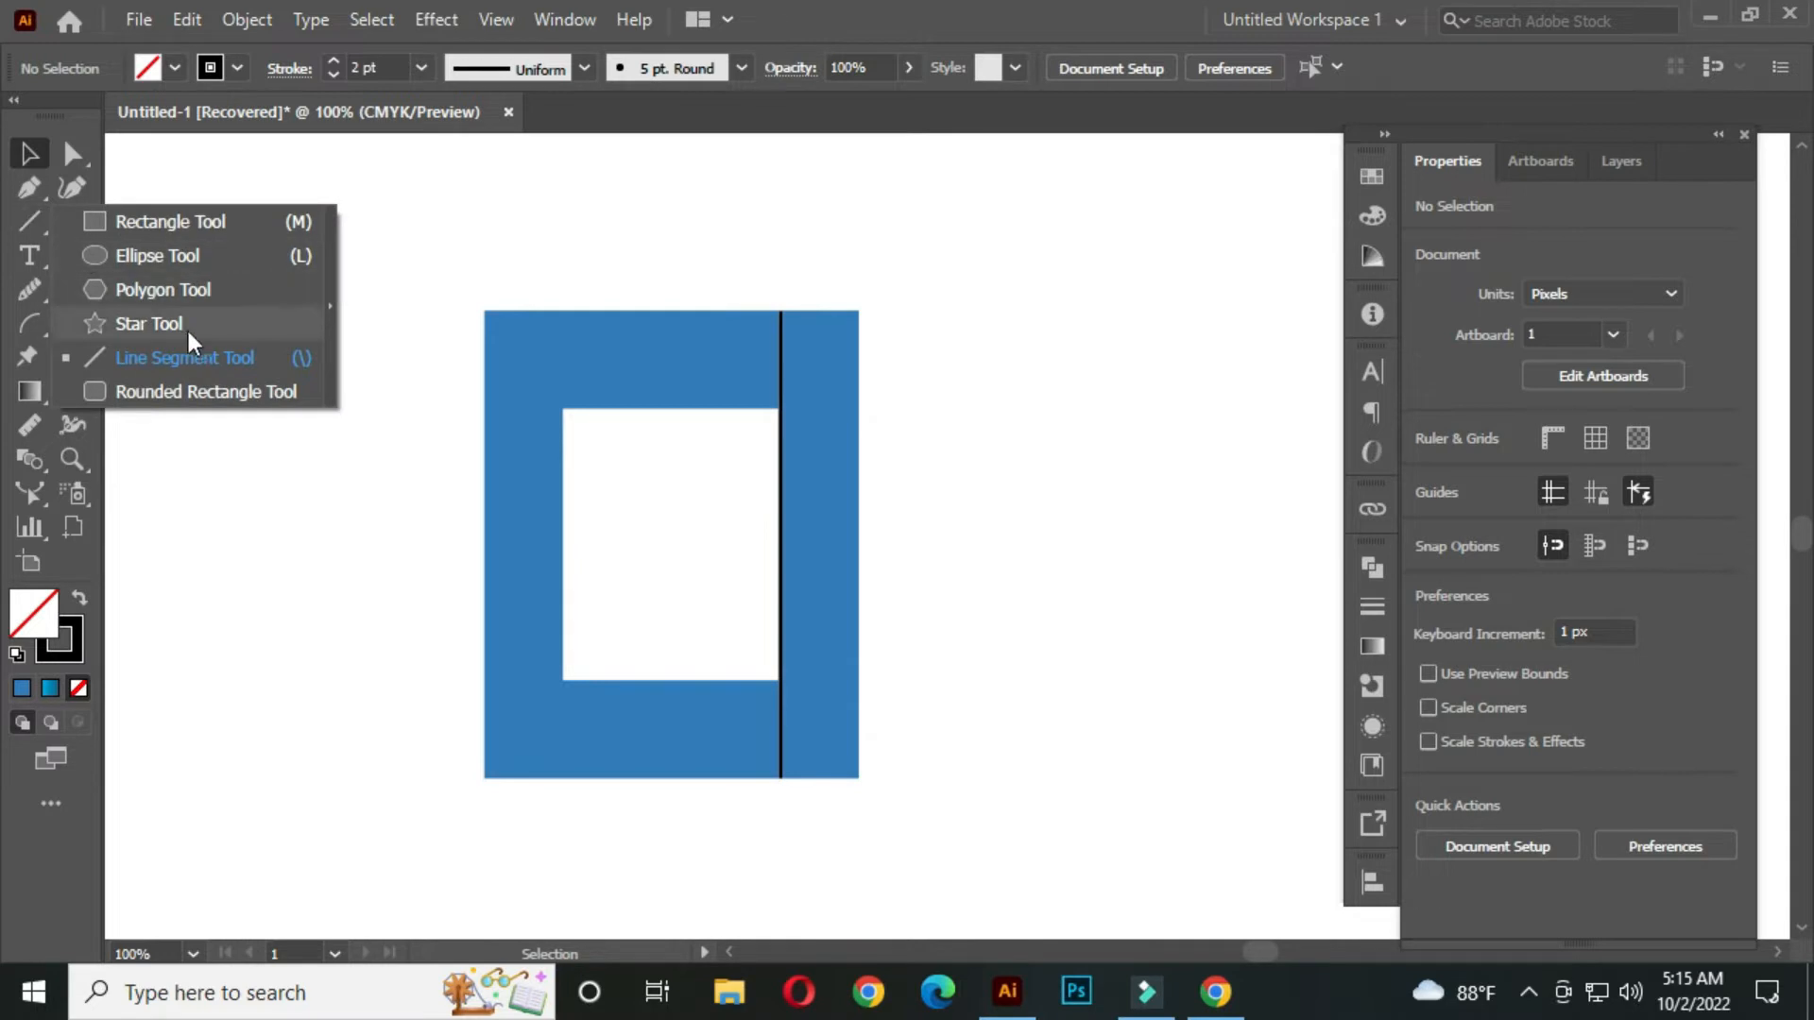
{"action": "left_click", "coordinate": [223, 357]}
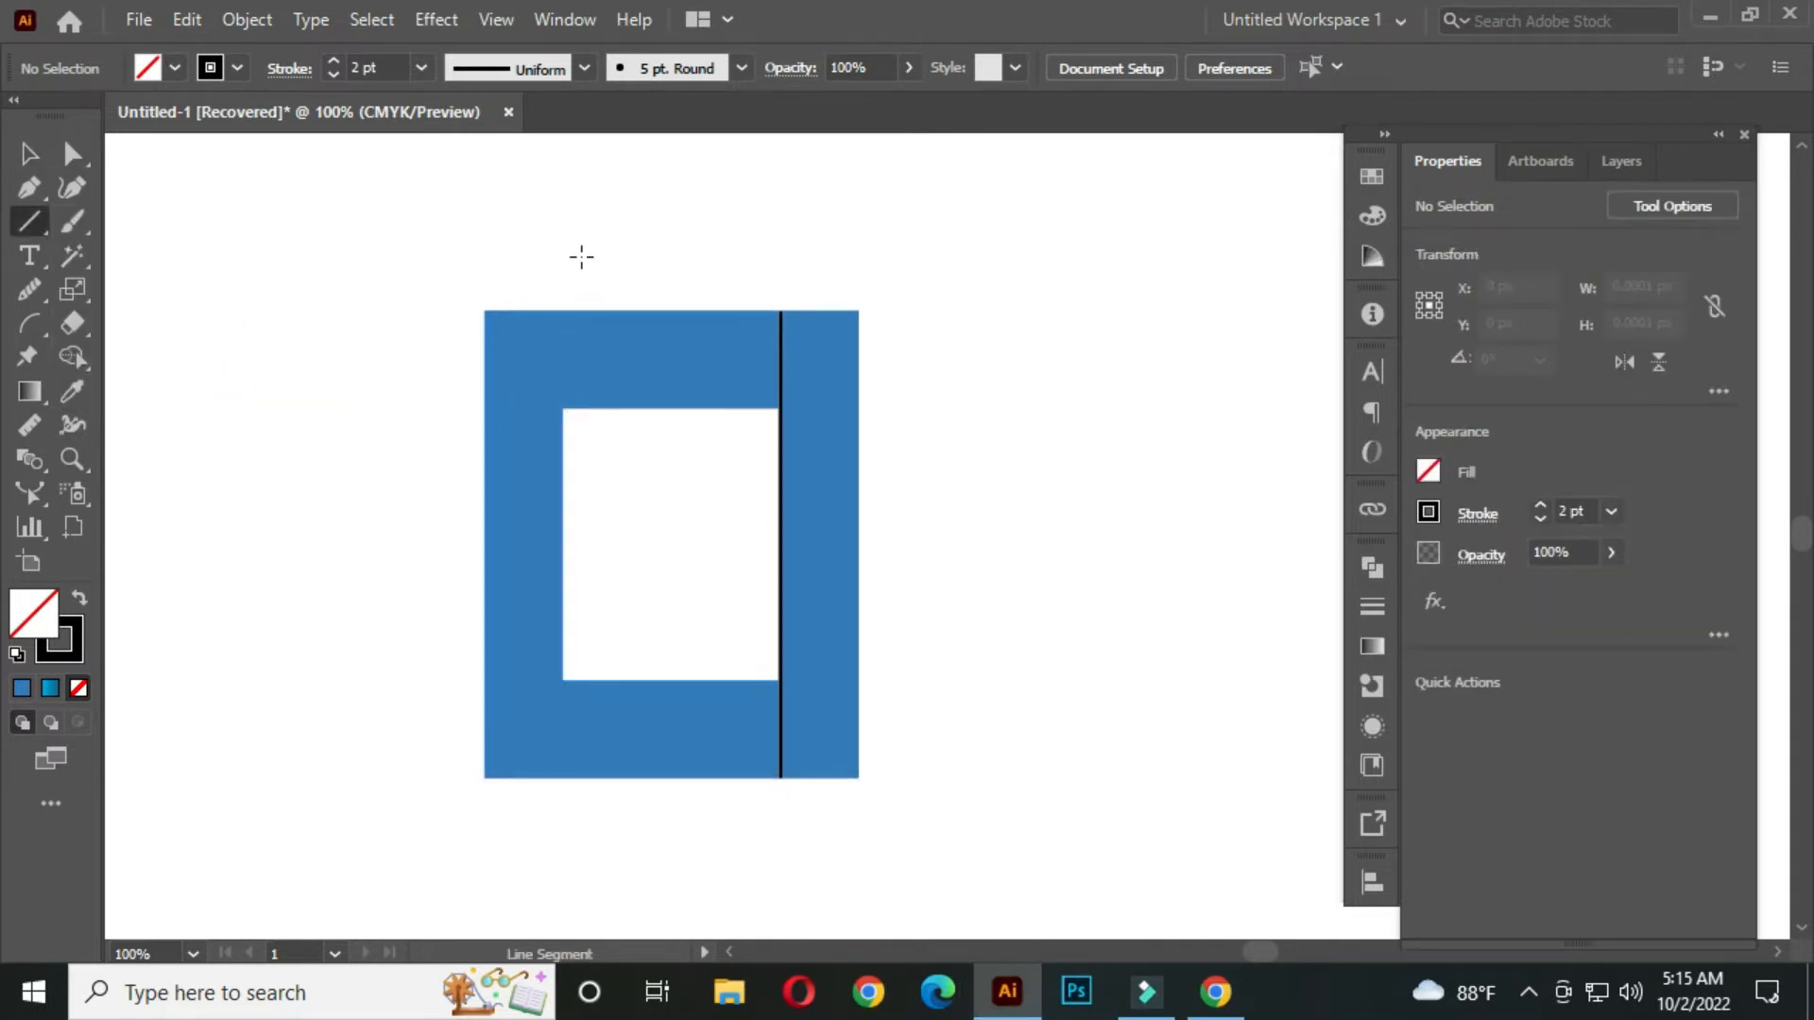
{"action": "left_click_drag", "start_coordinate": [562, 312], "coordinate": [565, 777]}
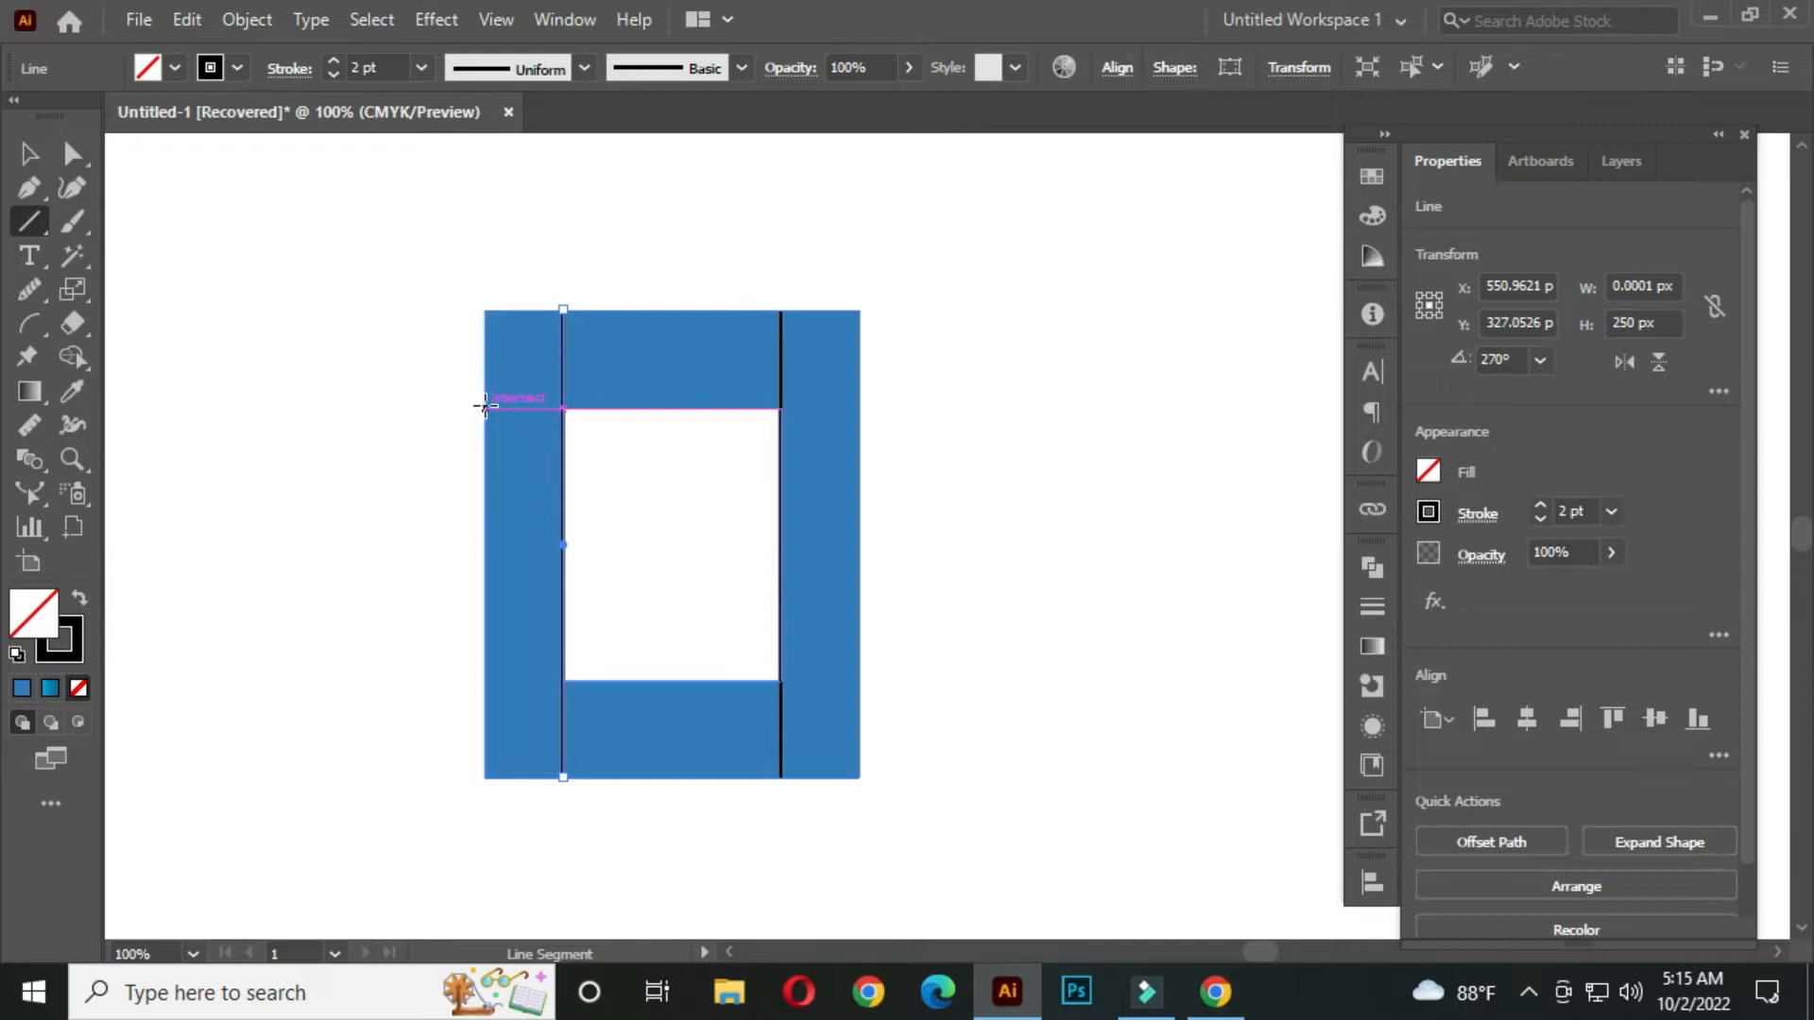
{"action": "left_click_drag", "start_coordinate": [484, 409], "coordinate": [860, 409]}
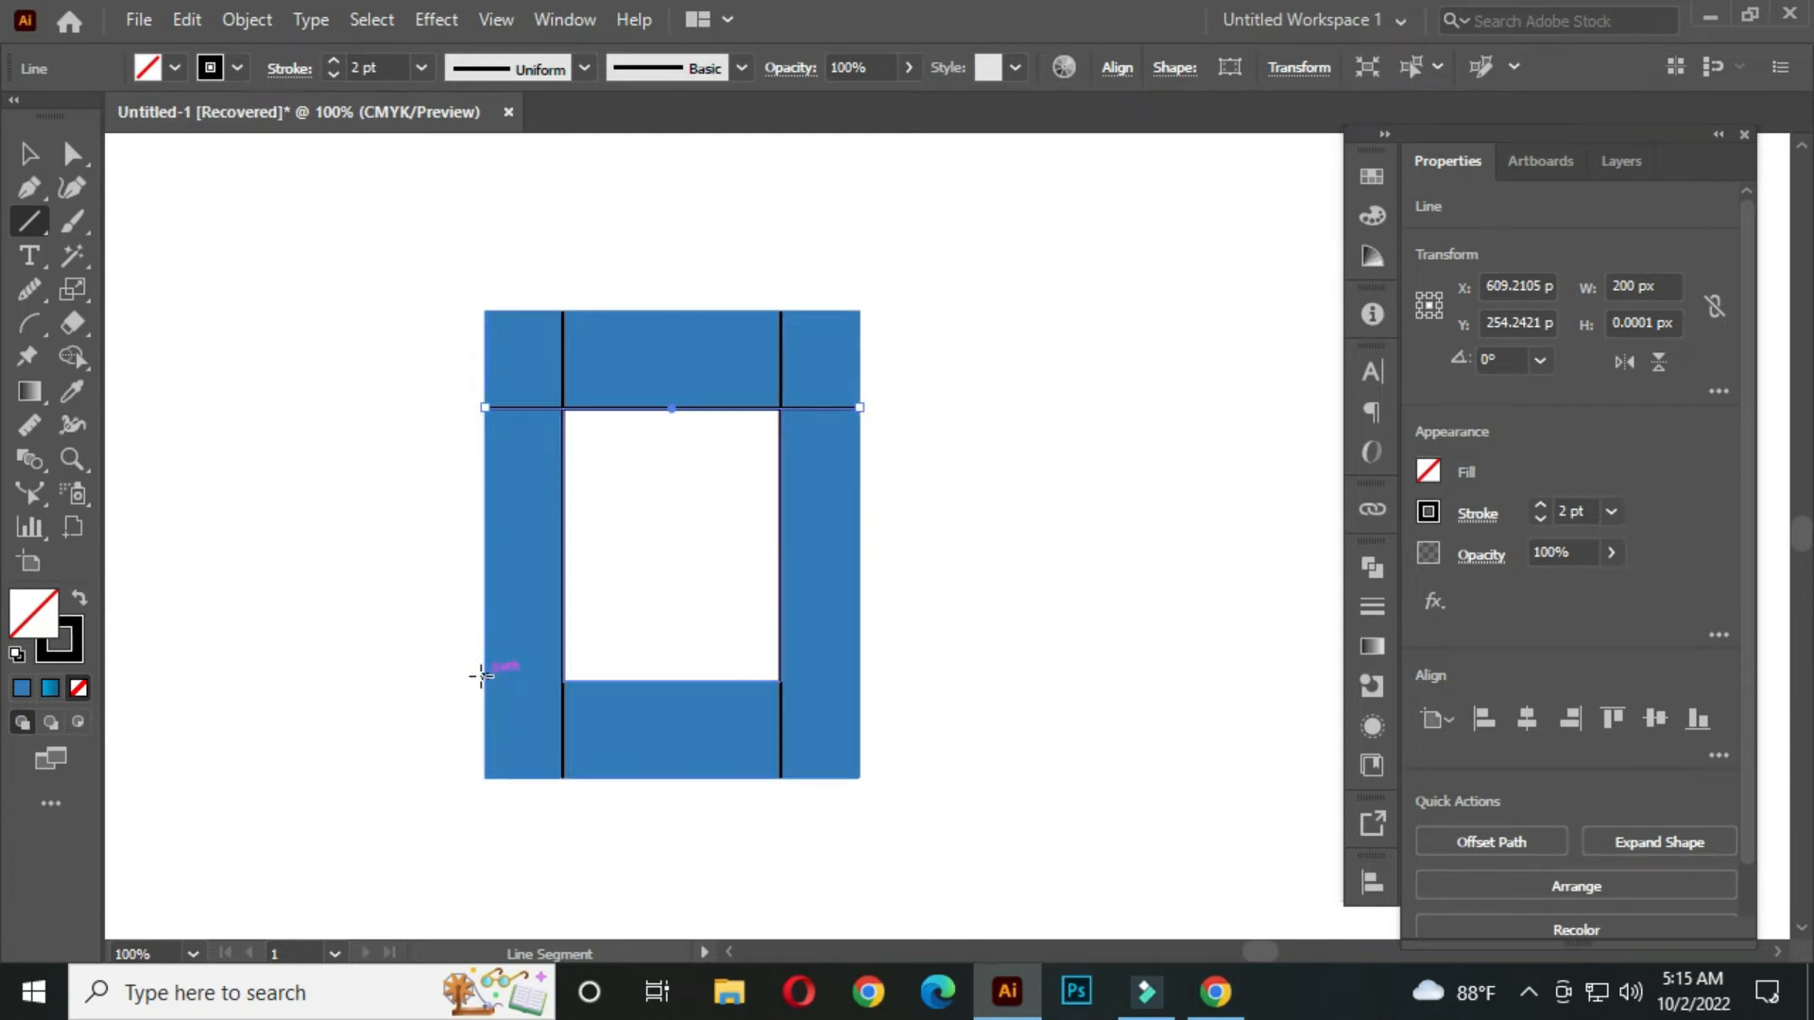
{"action": "left_click_drag", "start_coordinate": [482, 678], "coordinate": [860, 680]}
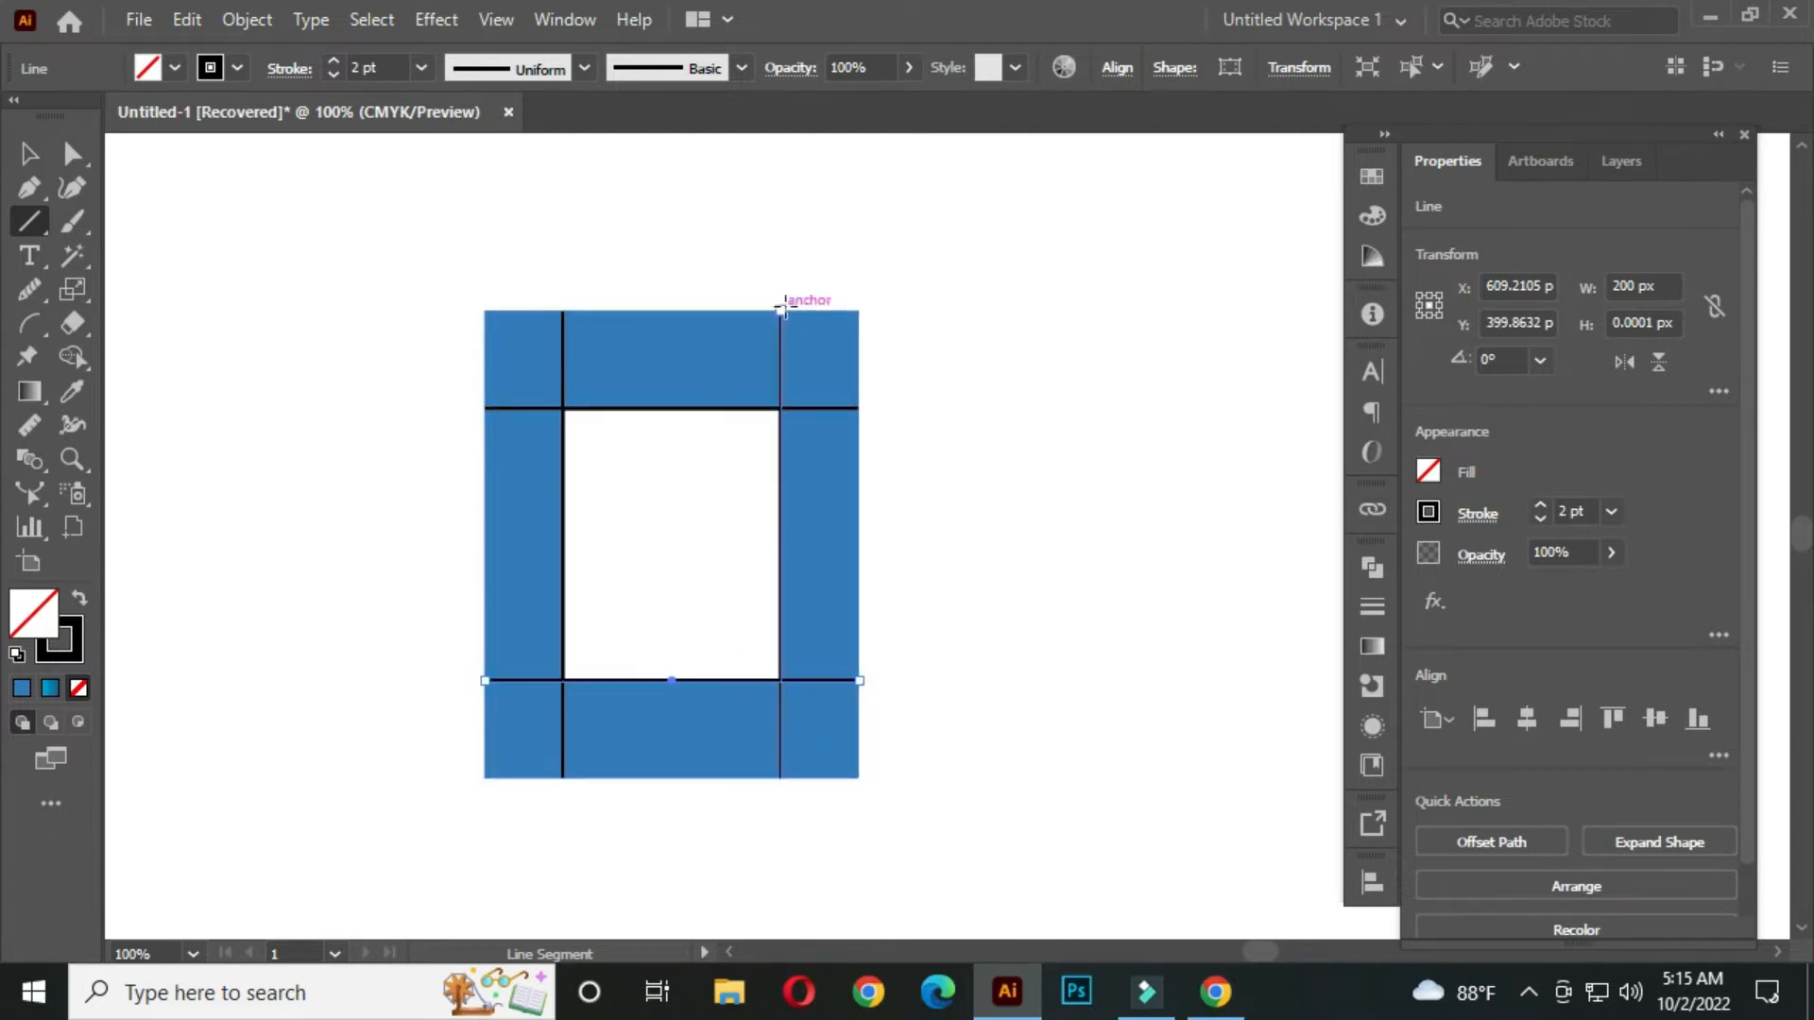
- Draw four crossing diagonal line segments, each joining an end of a vertical guide line to the far end of the opposite horizontal one
{"action": "left_click_drag", "start_coordinate": [781, 309], "coordinate": [484, 680]}
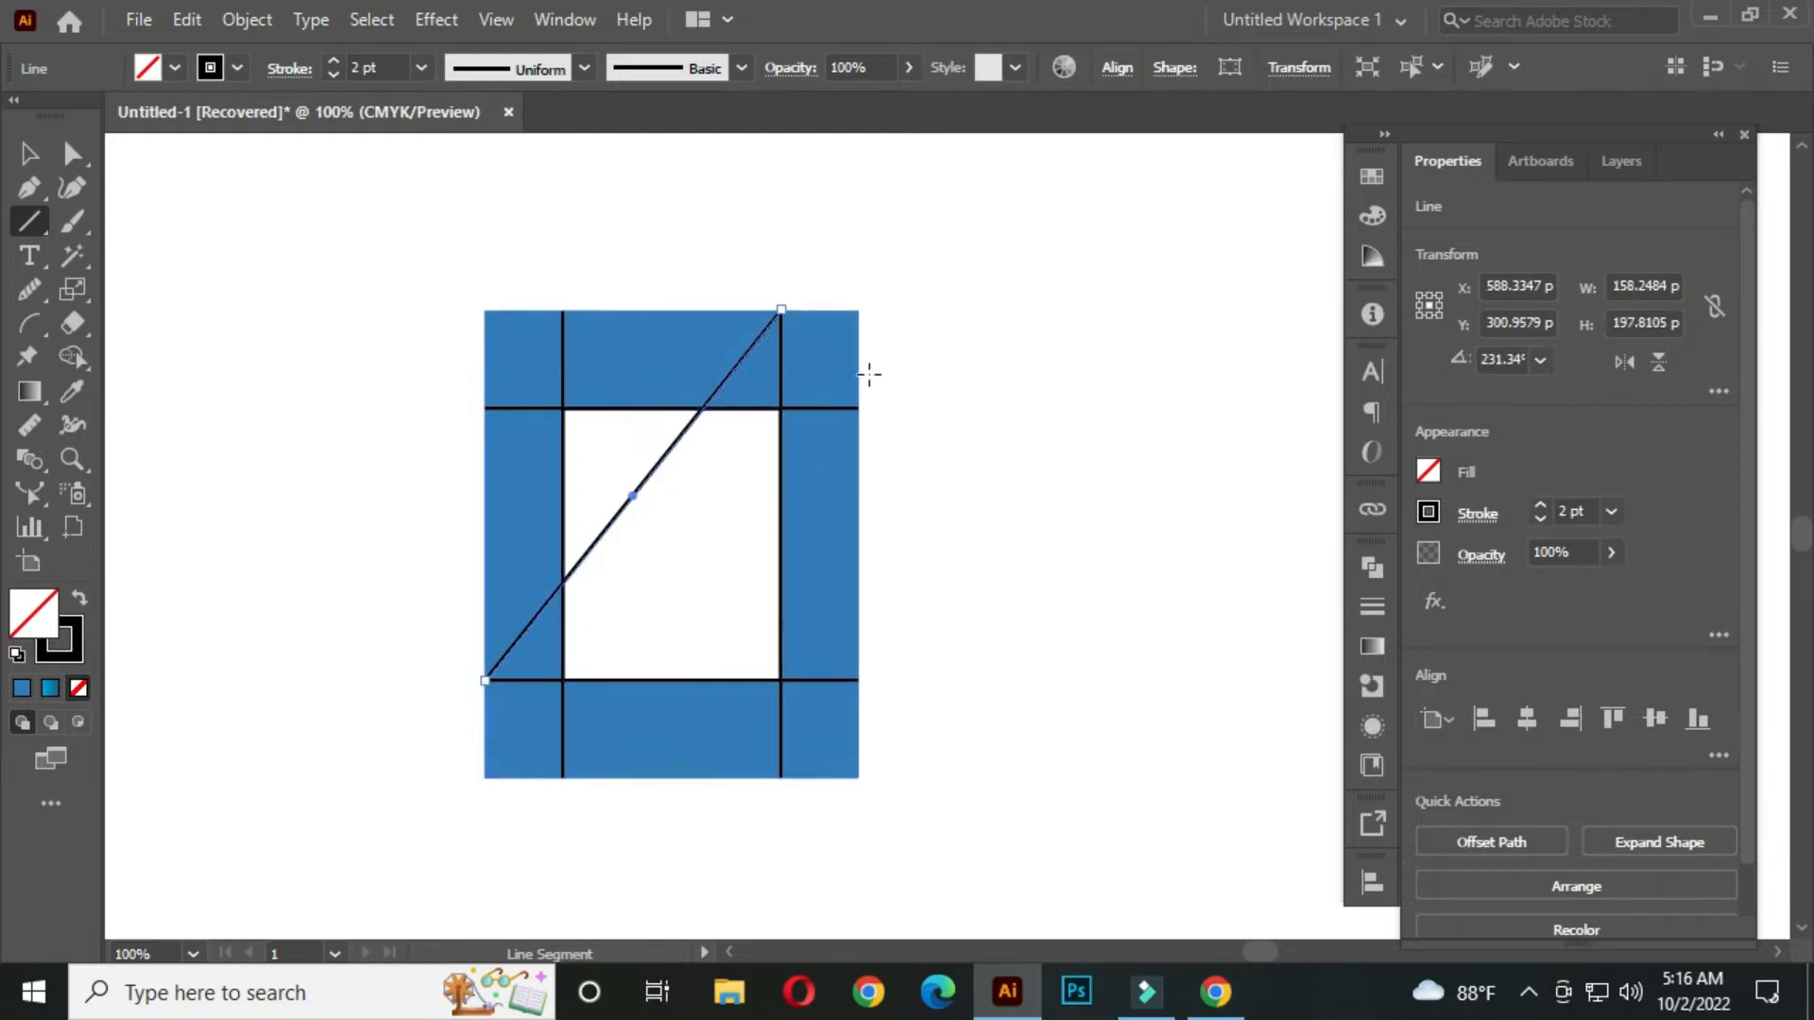
{"action": "left_click_drag", "start_coordinate": [859, 407], "coordinate": [563, 778]}
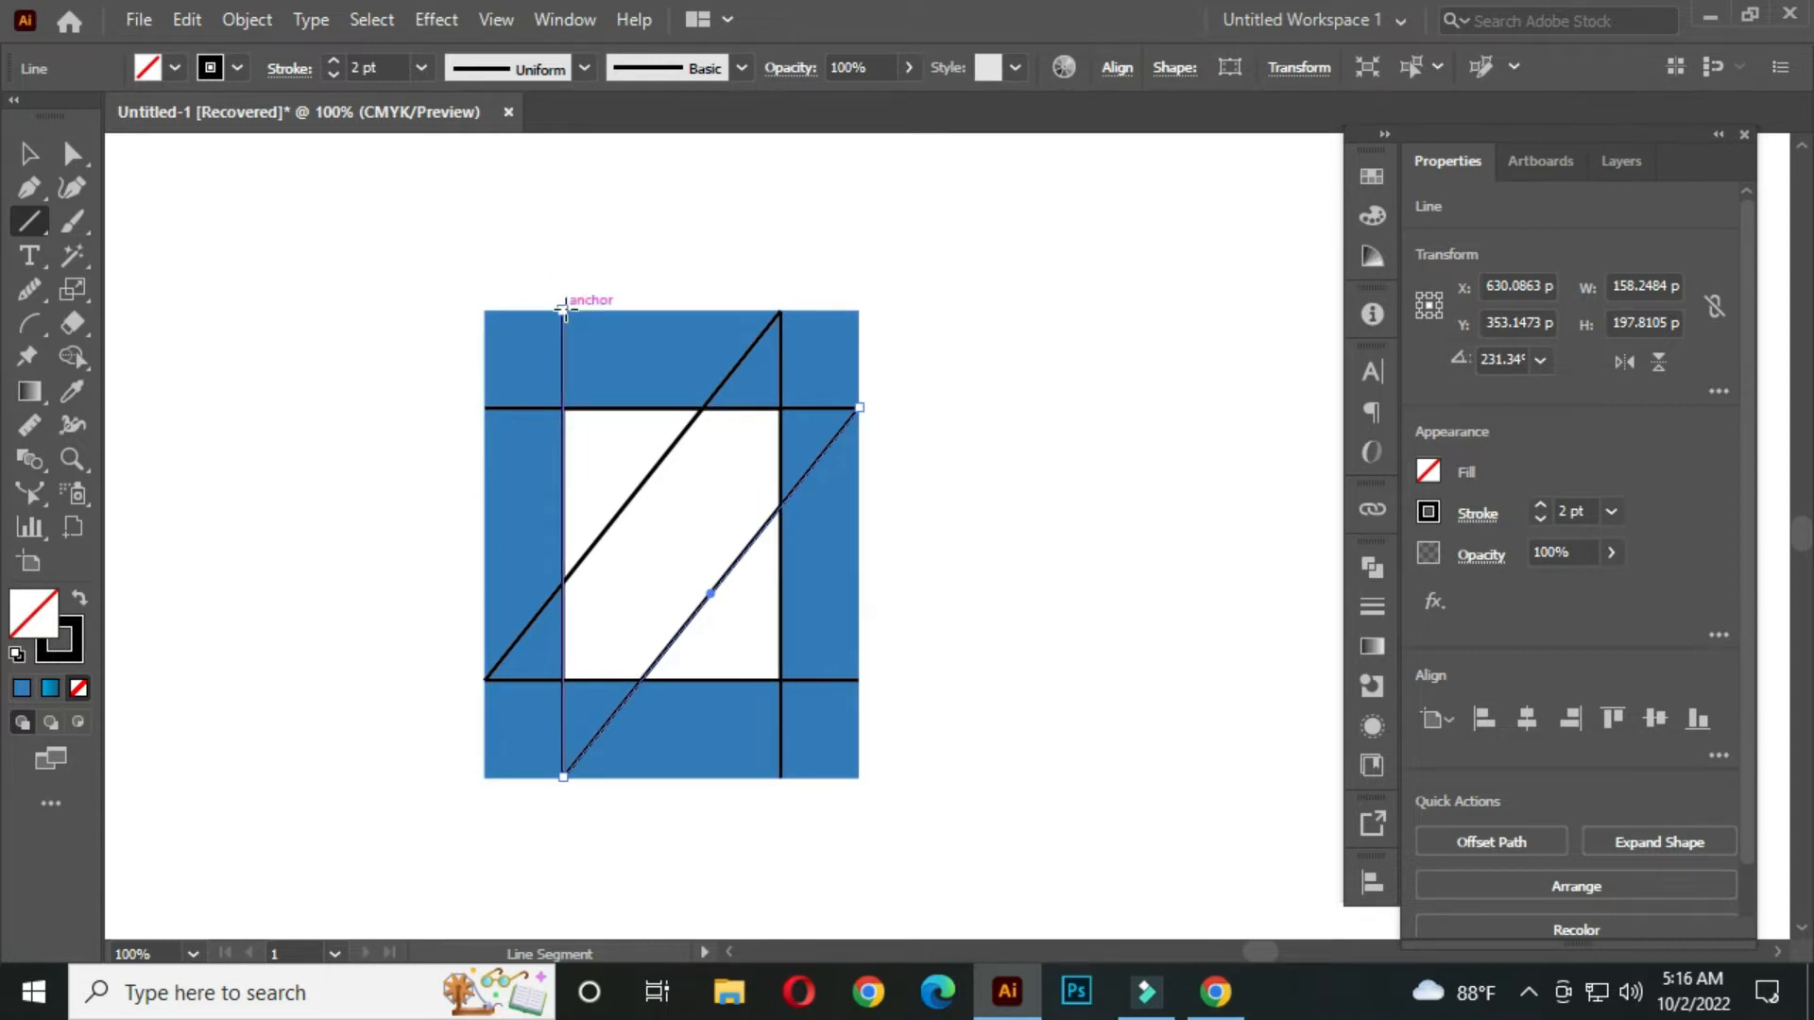
{"action": "left_click_drag", "start_coordinate": [564, 309], "coordinate": [859, 679]}
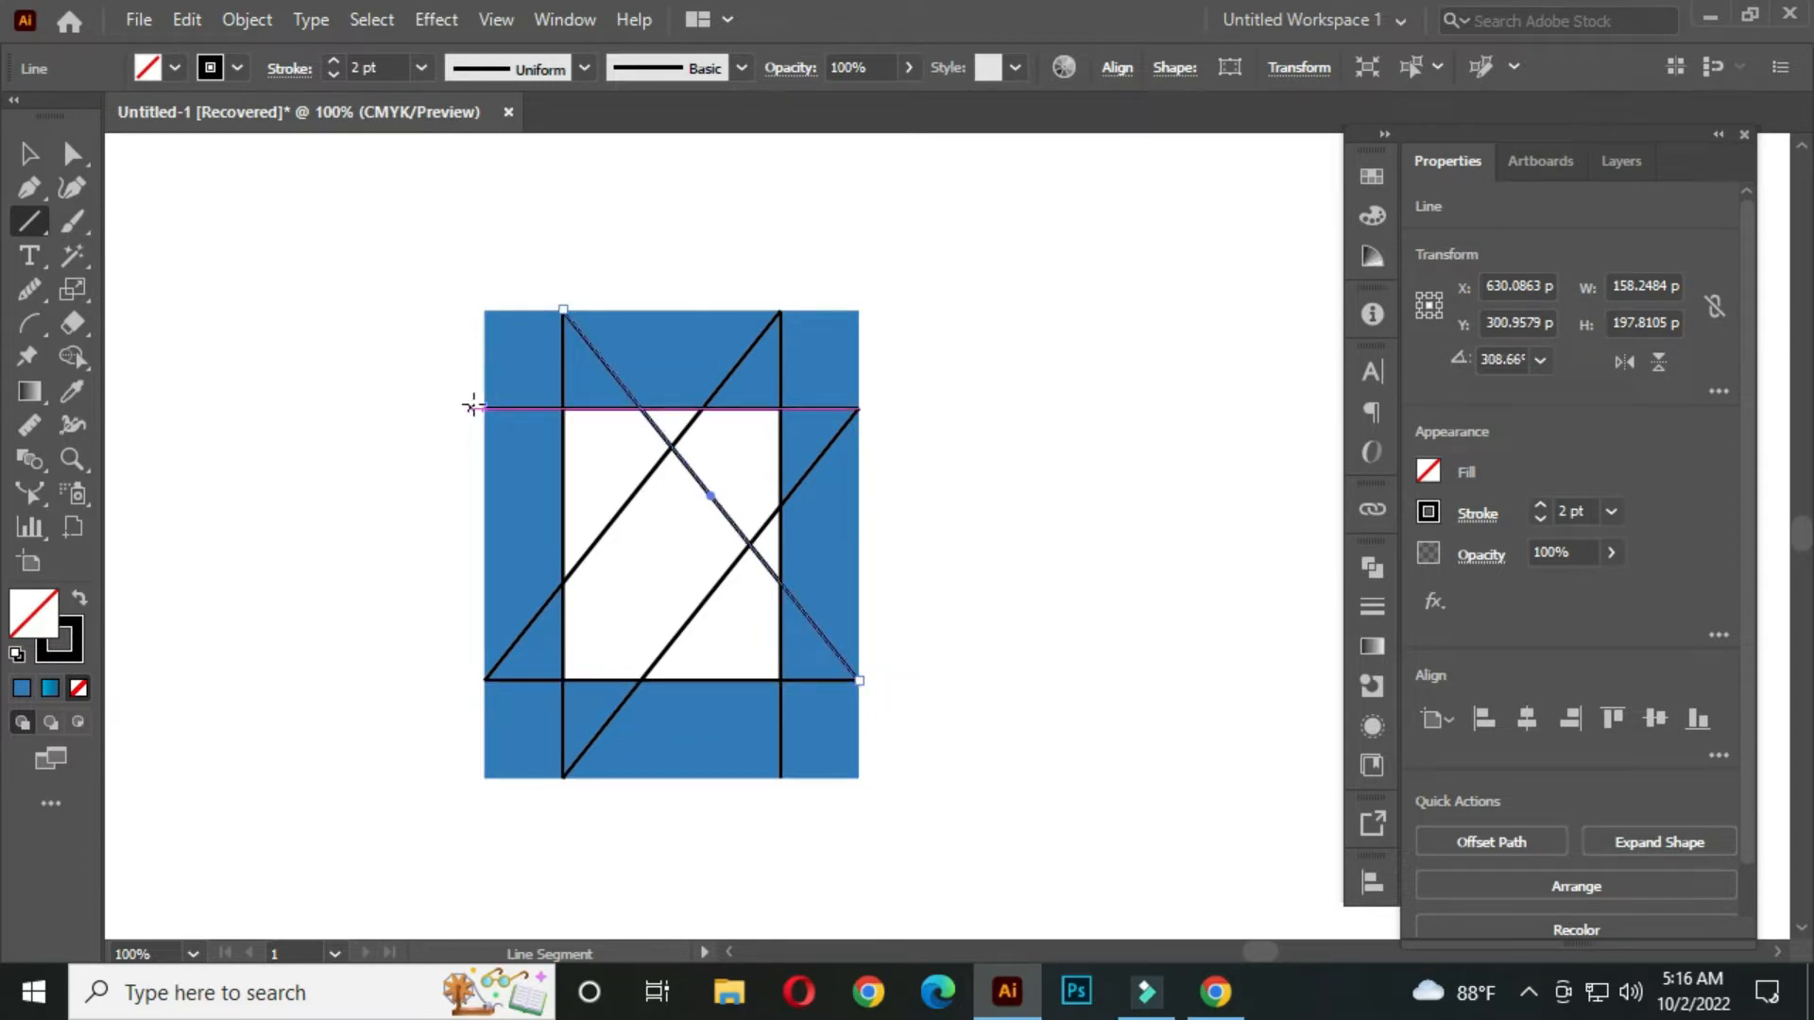
{"action": "left_click_drag", "start_coordinate": [484, 408], "coordinate": [781, 776]}
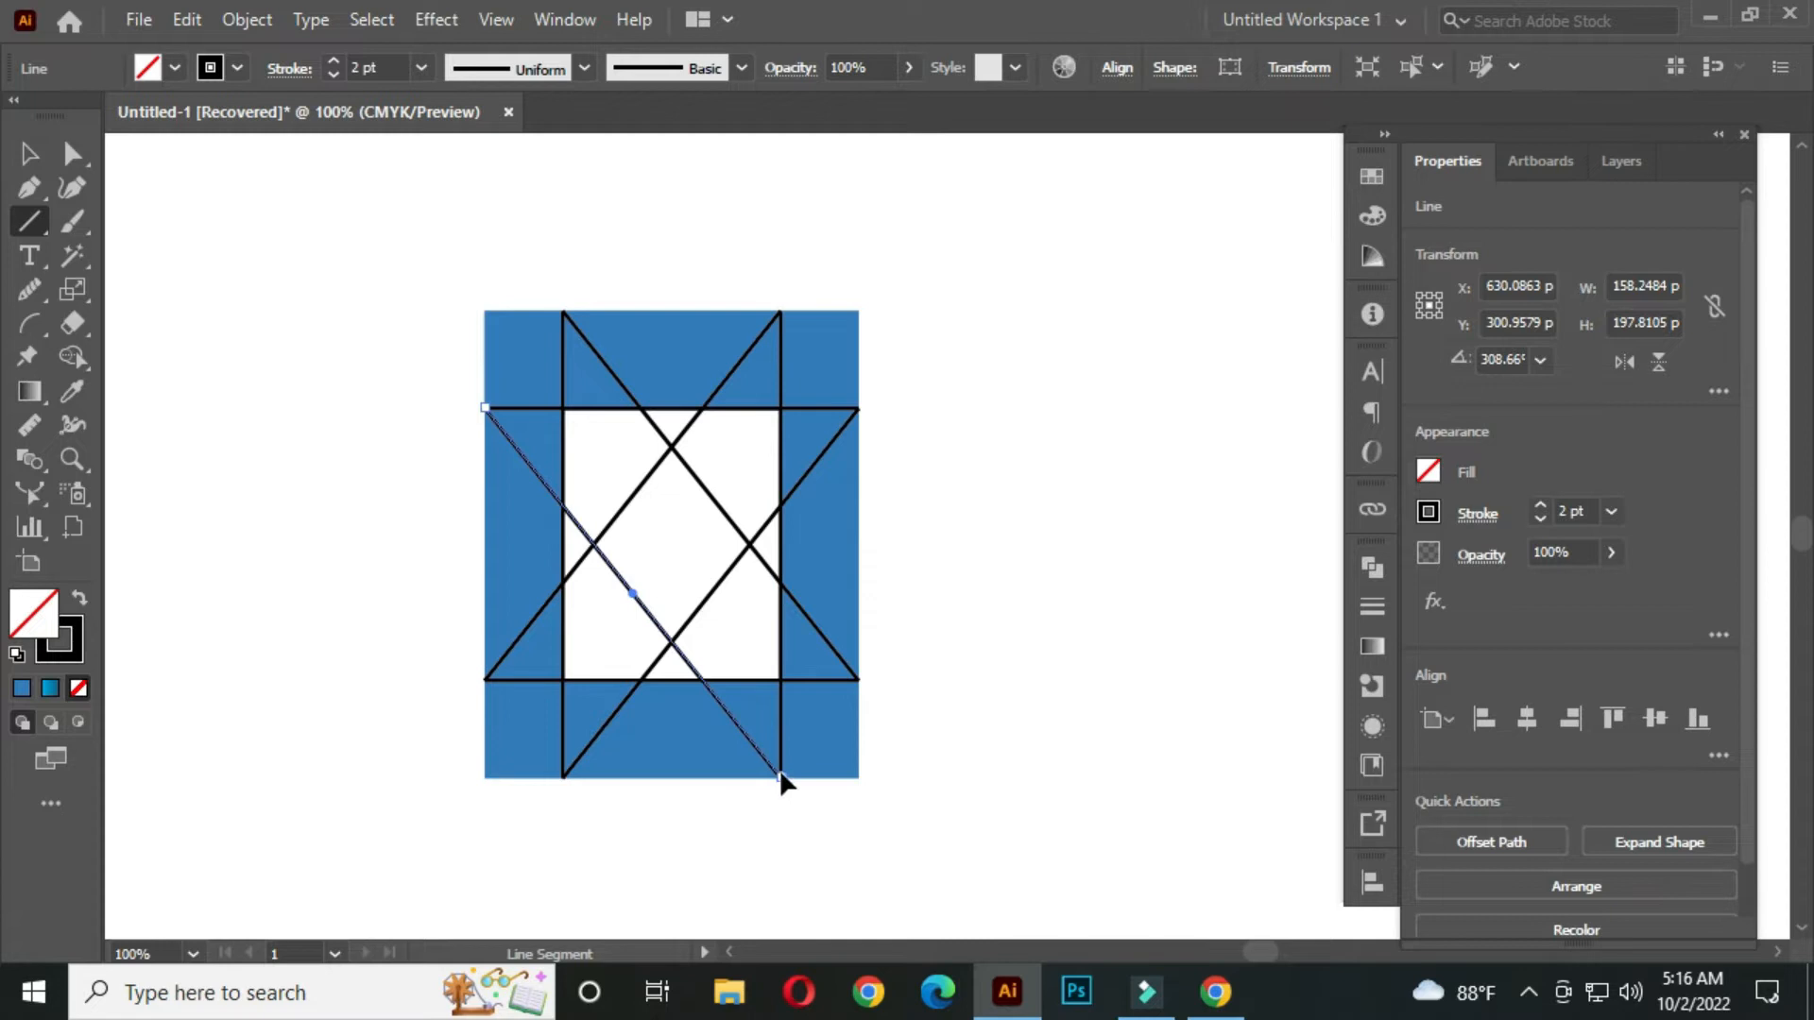
- Paste a copy in front of the diagonal joining the upper horizontal line's right end to the left vertical's bottom, and move it 10 px left
{"action": "left_click", "coordinate": [24, 153]}
{"action": "key", "text": "space"}
{"action": "left_click_drag", "start_coordinate": [382, 469], "coordinate": [425, 441]}
{"action": "left_click", "coordinate": [385, 407]}
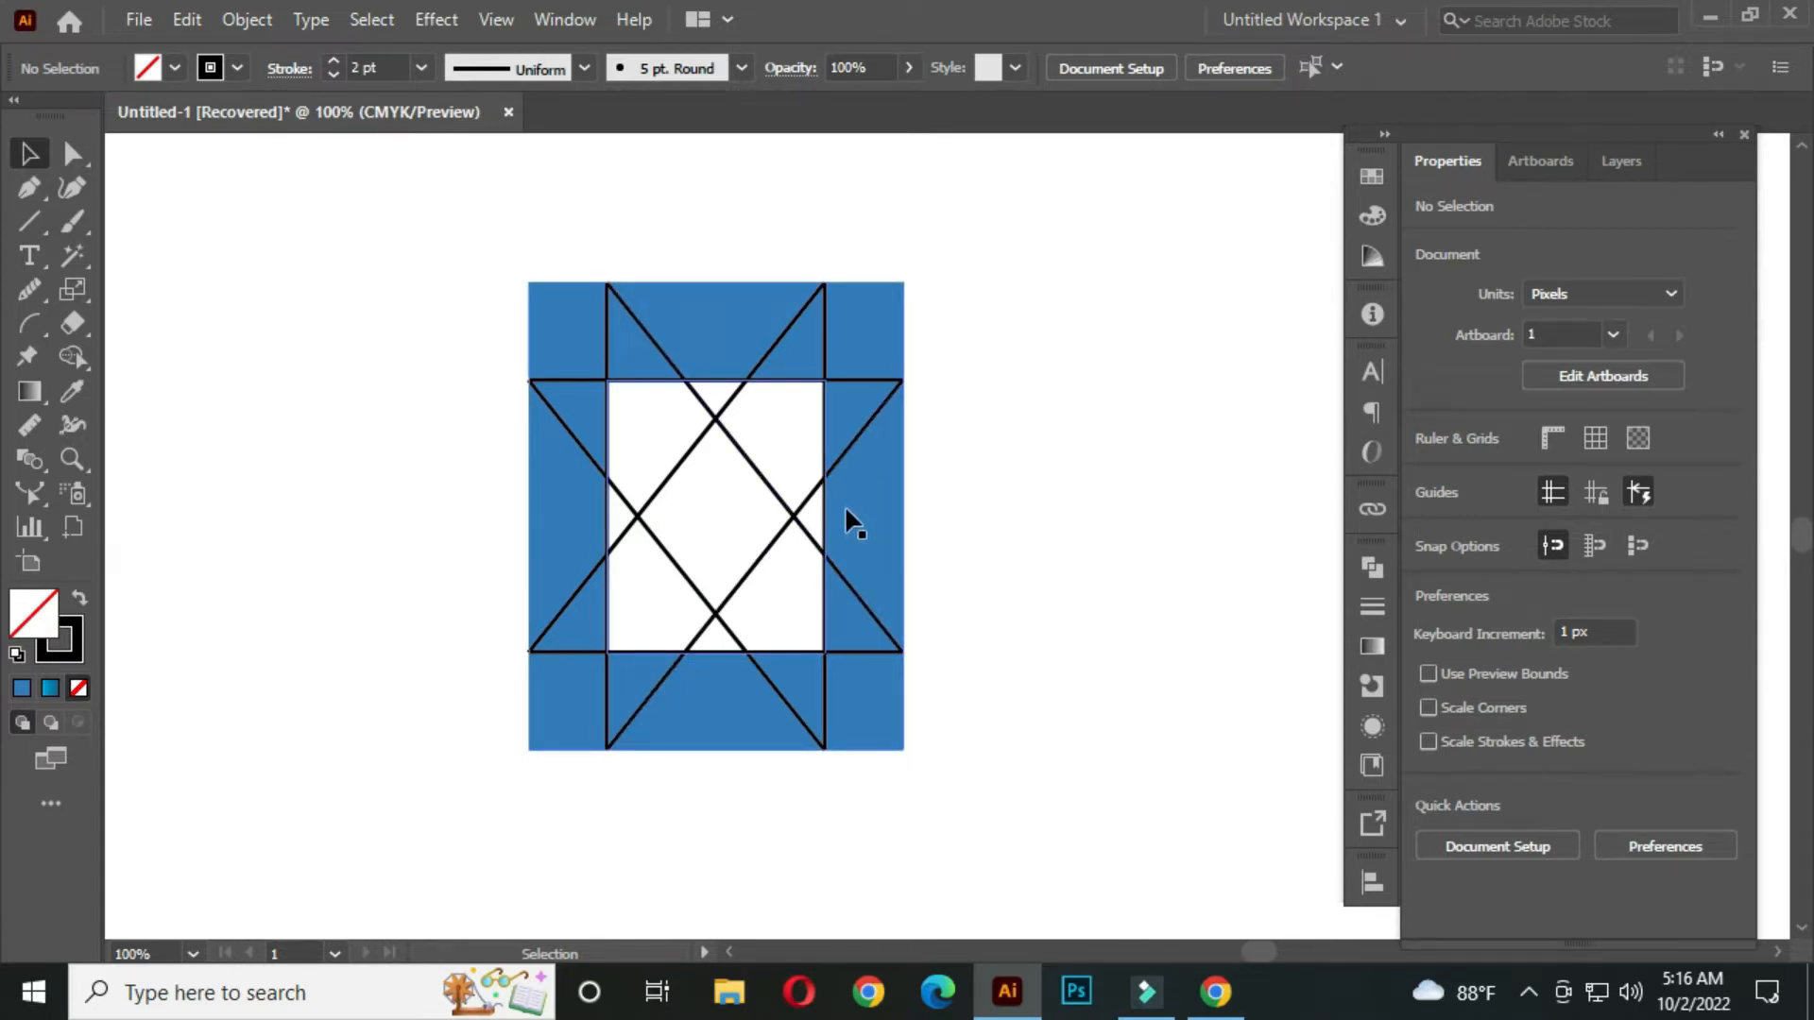
{"action": "scroll", "coordinate": [828, 472], "scroll_direction": "up", "scroll_amount": 1}
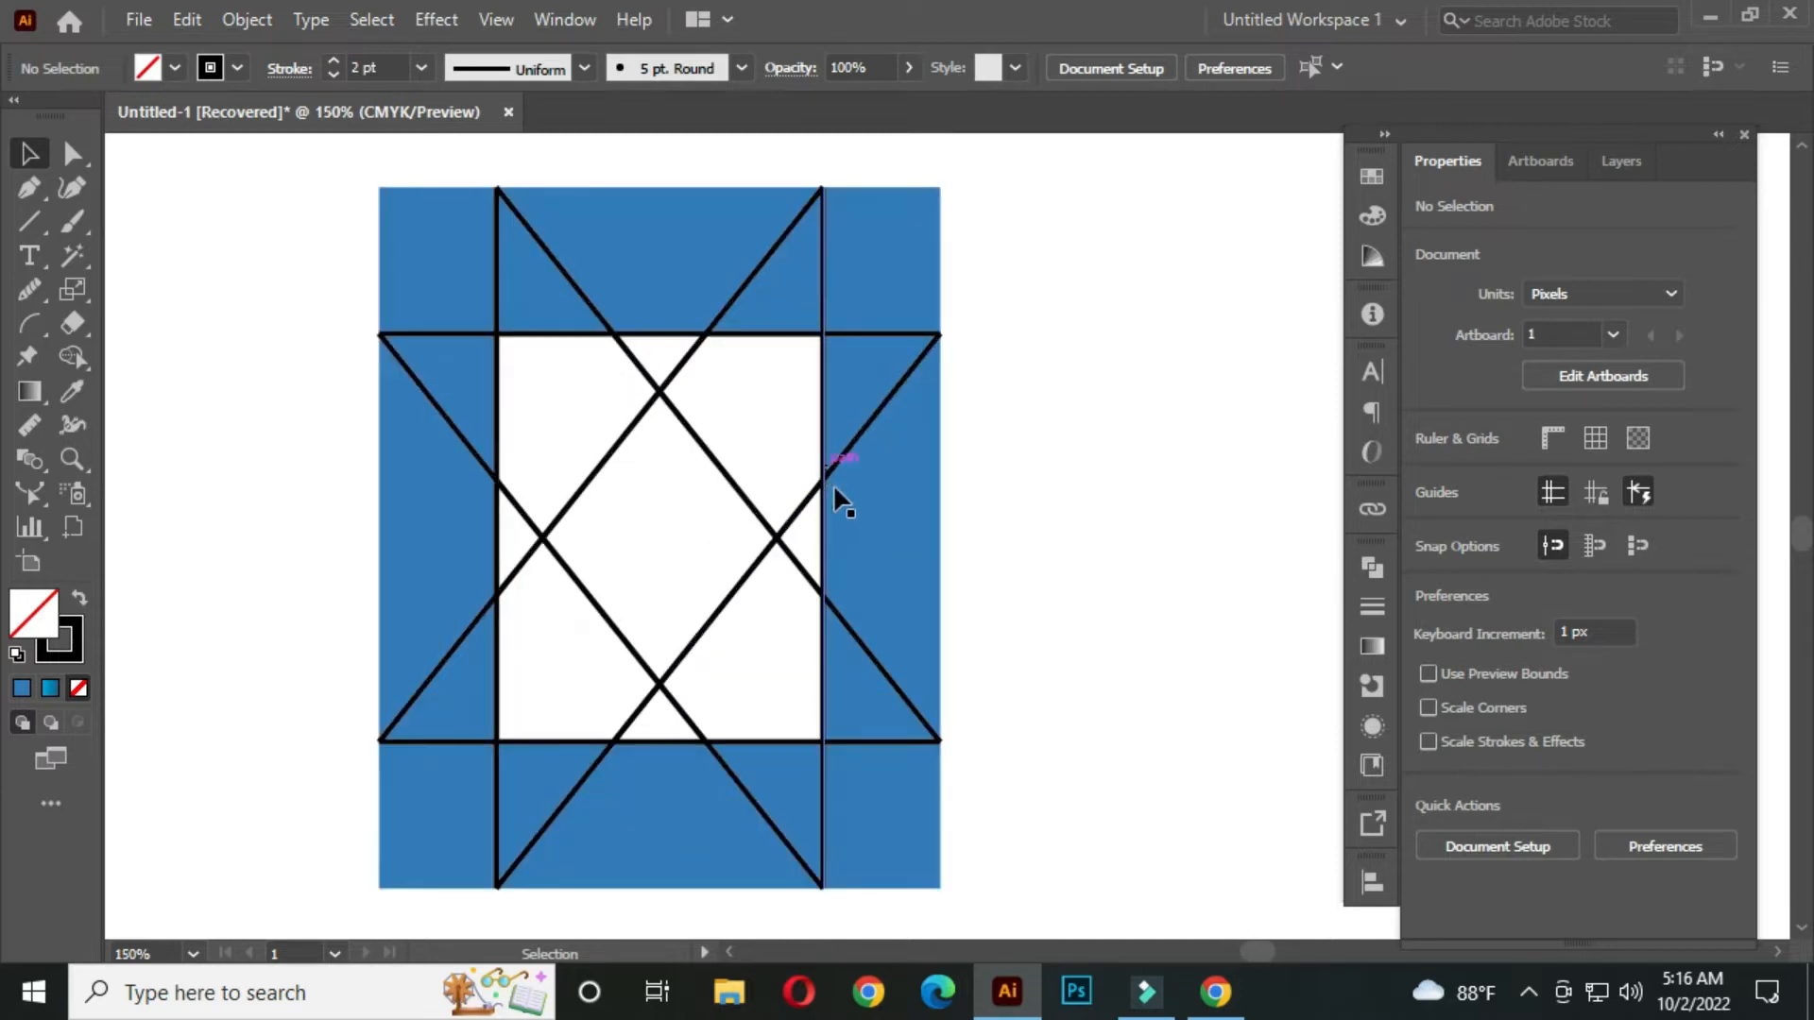
{"action": "left_click", "coordinate": [744, 582]}
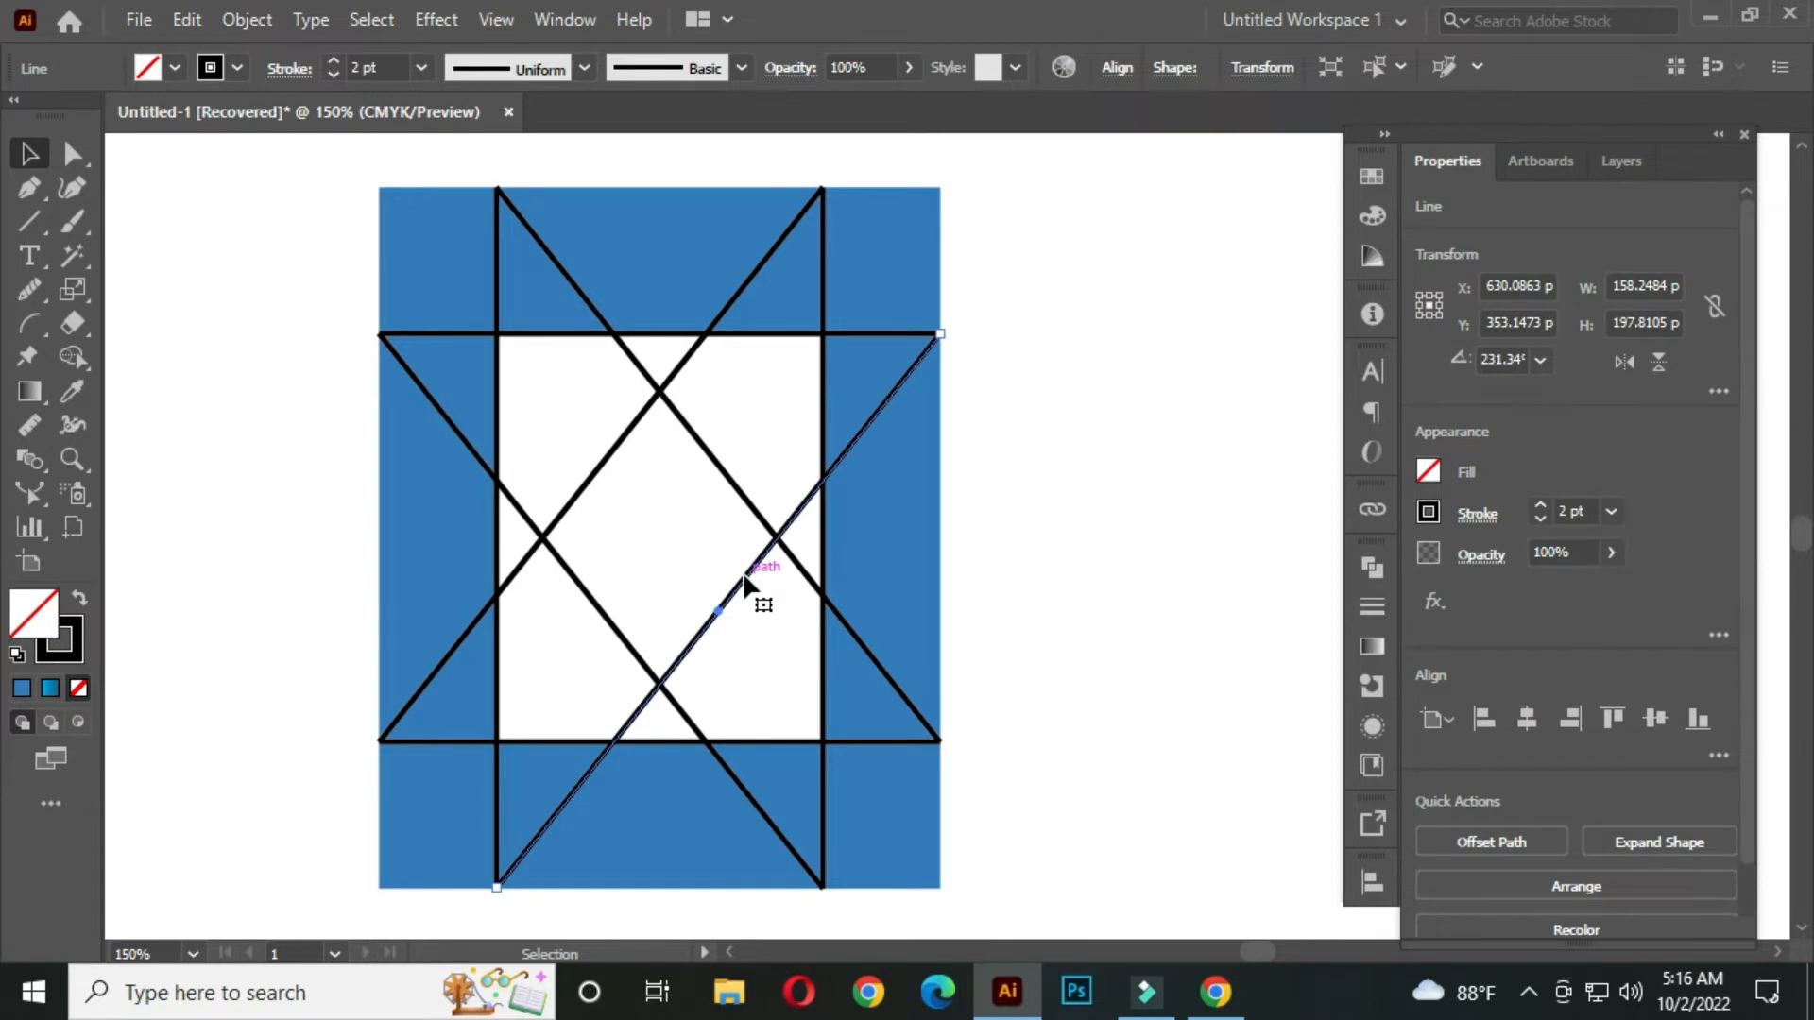
{"action": "left_click", "coordinate": [186, 17]}
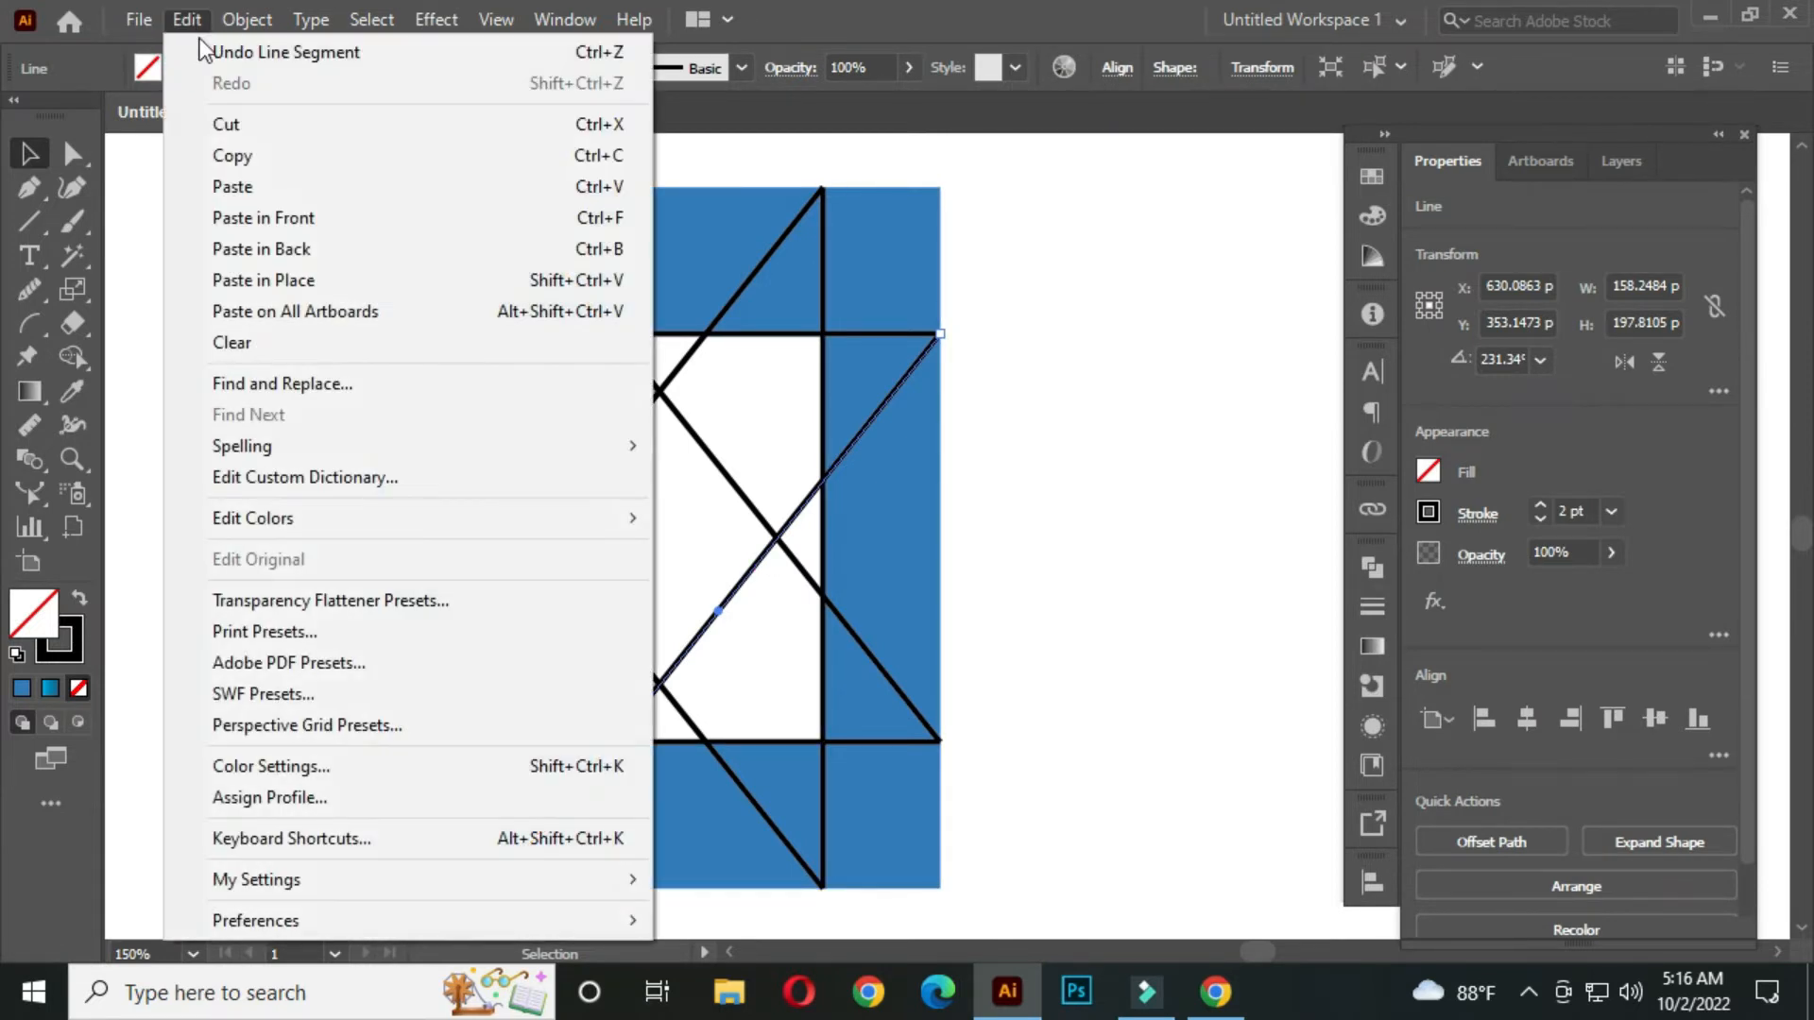
{"action": "left_click", "coordinate": [303, 157]}
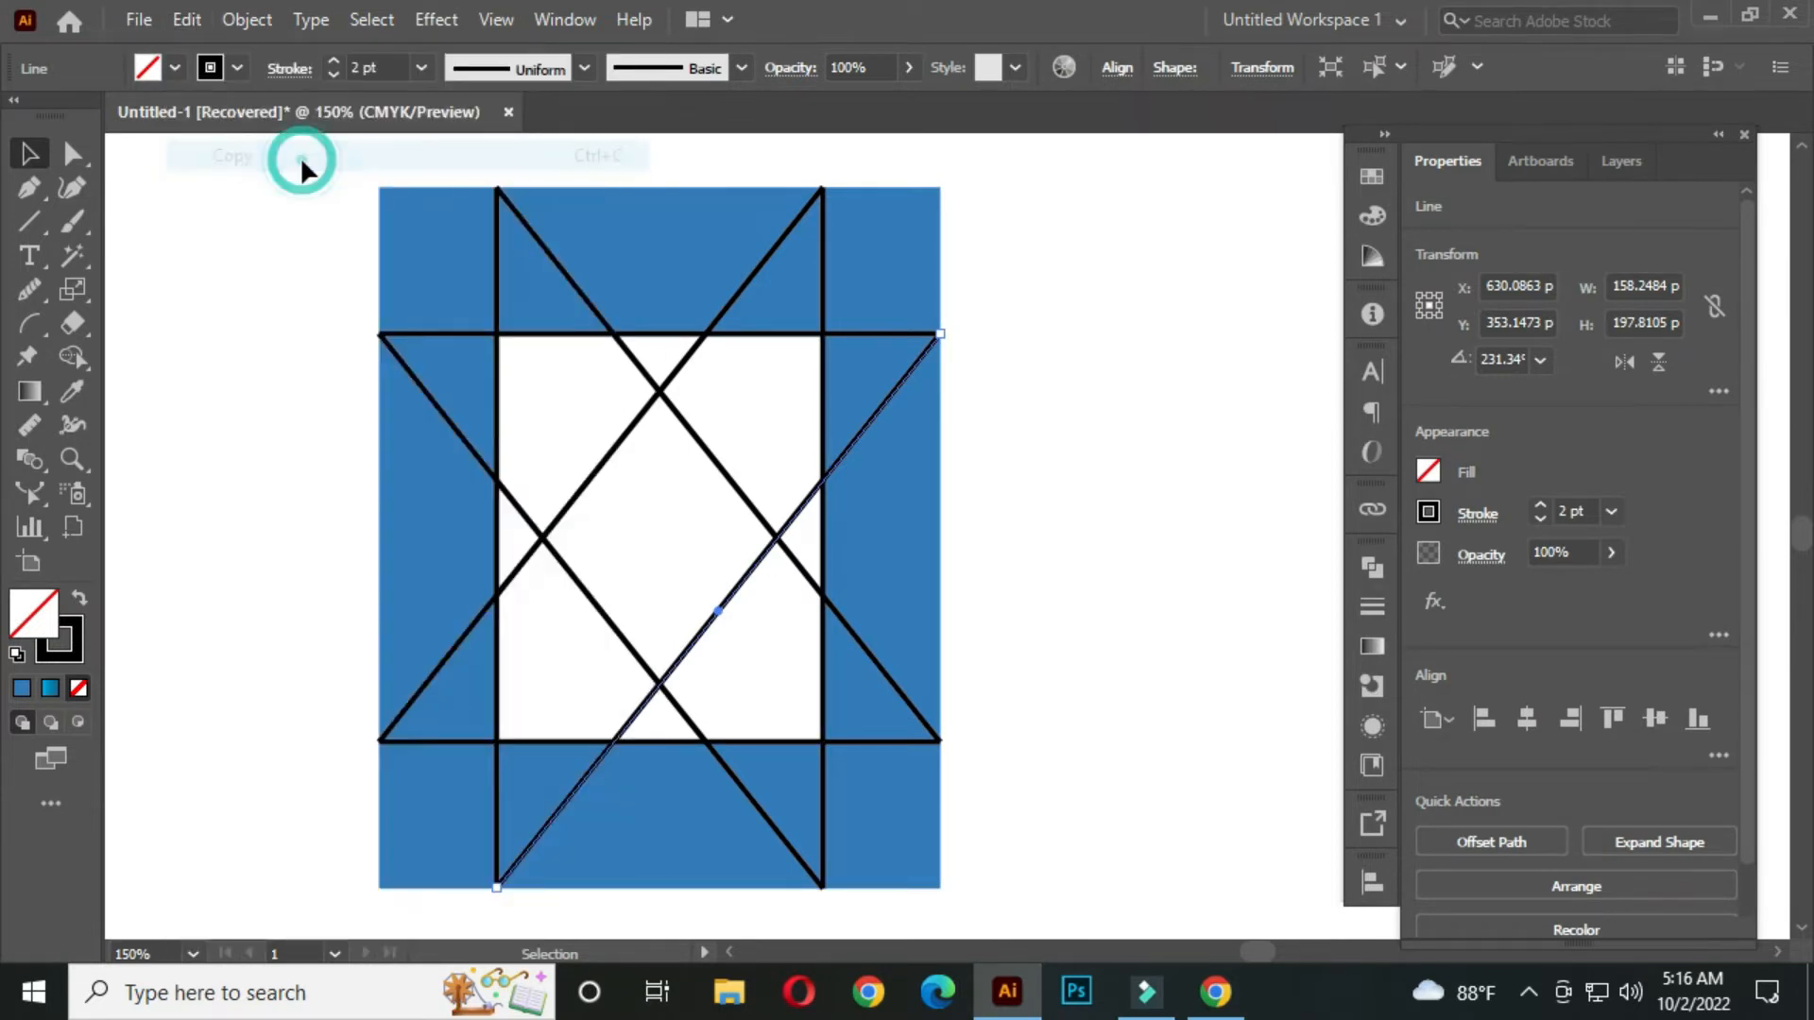
{"action": "left_click", "coordinate": [188, 20]}
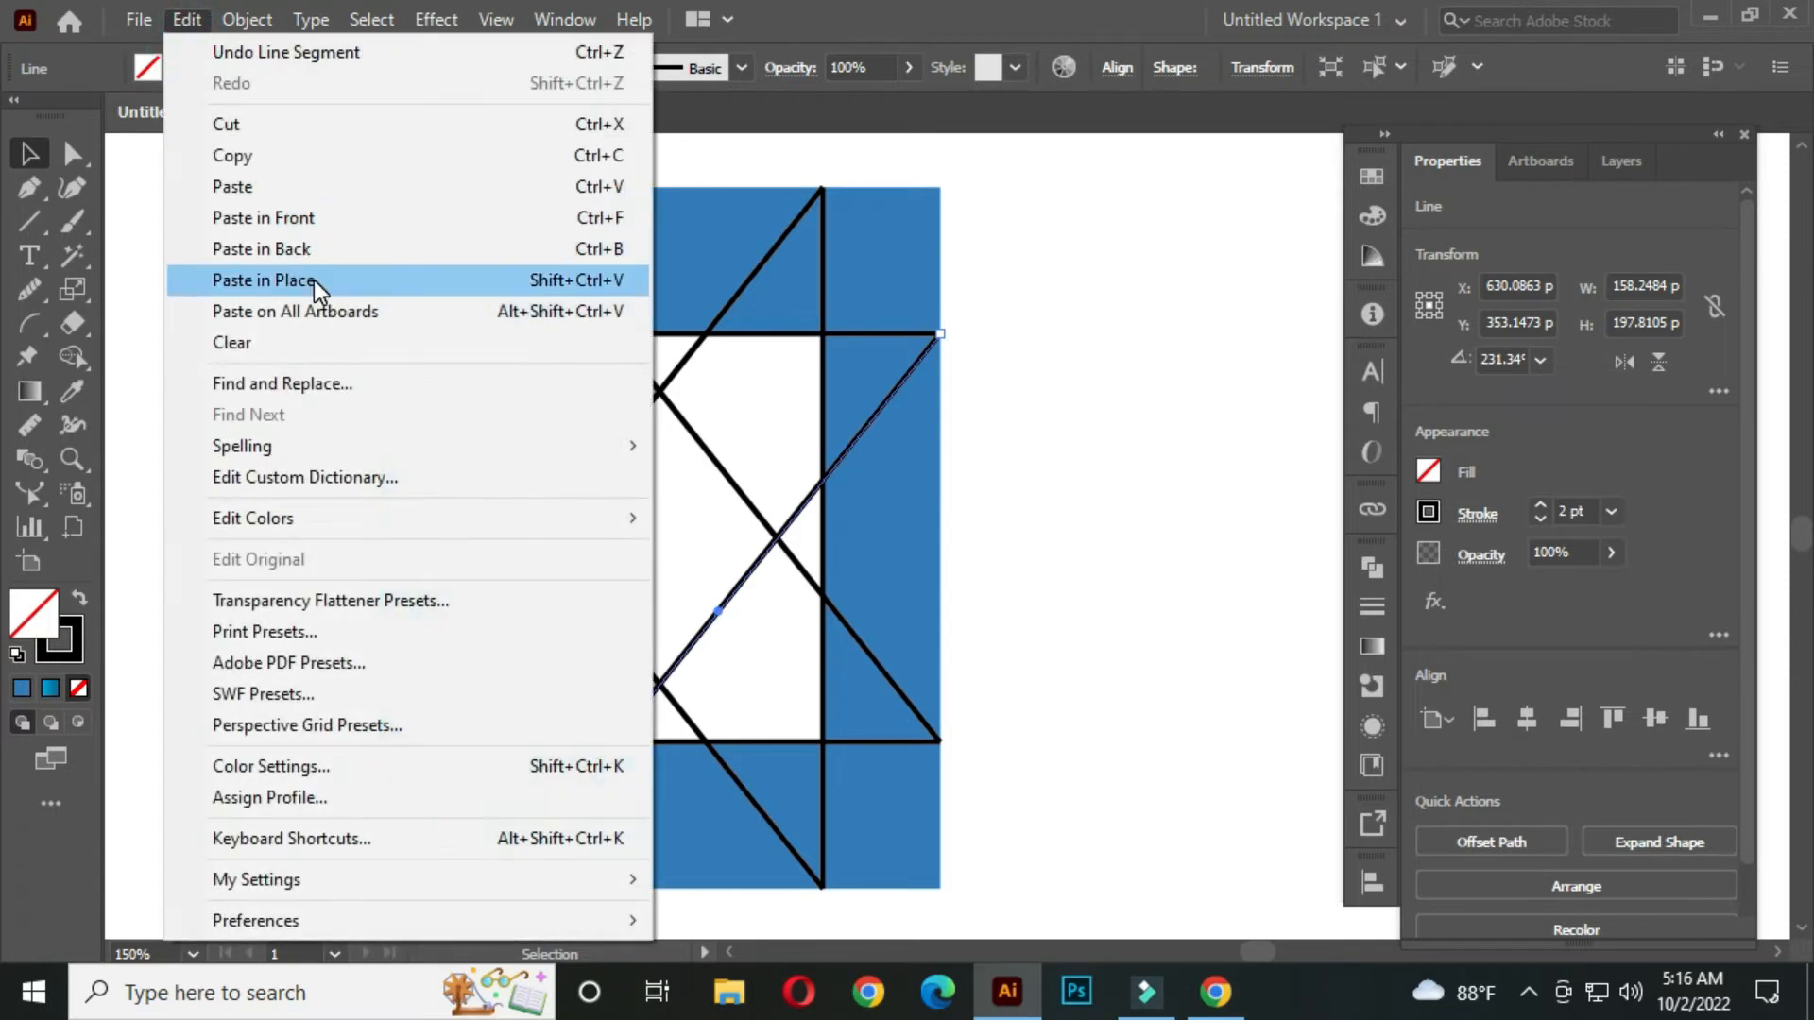
{"action": "left_click", "coordinate": [327, 225]}
{"action": "key", "text": "Left"}
{"action": "key", "text": "Left"}
{"action": "key", "text": "Left"}
{"action": "key", "text": "Left"}
{"action": "key", "text": "Left"}
{"action": "key", "text": "Left"}
{"action": "key", "text": "Left"}
{"action": "key", "text": "Left"}
{"action": "key", "text": "Left"}
{"action": "key", "text": "Left"}
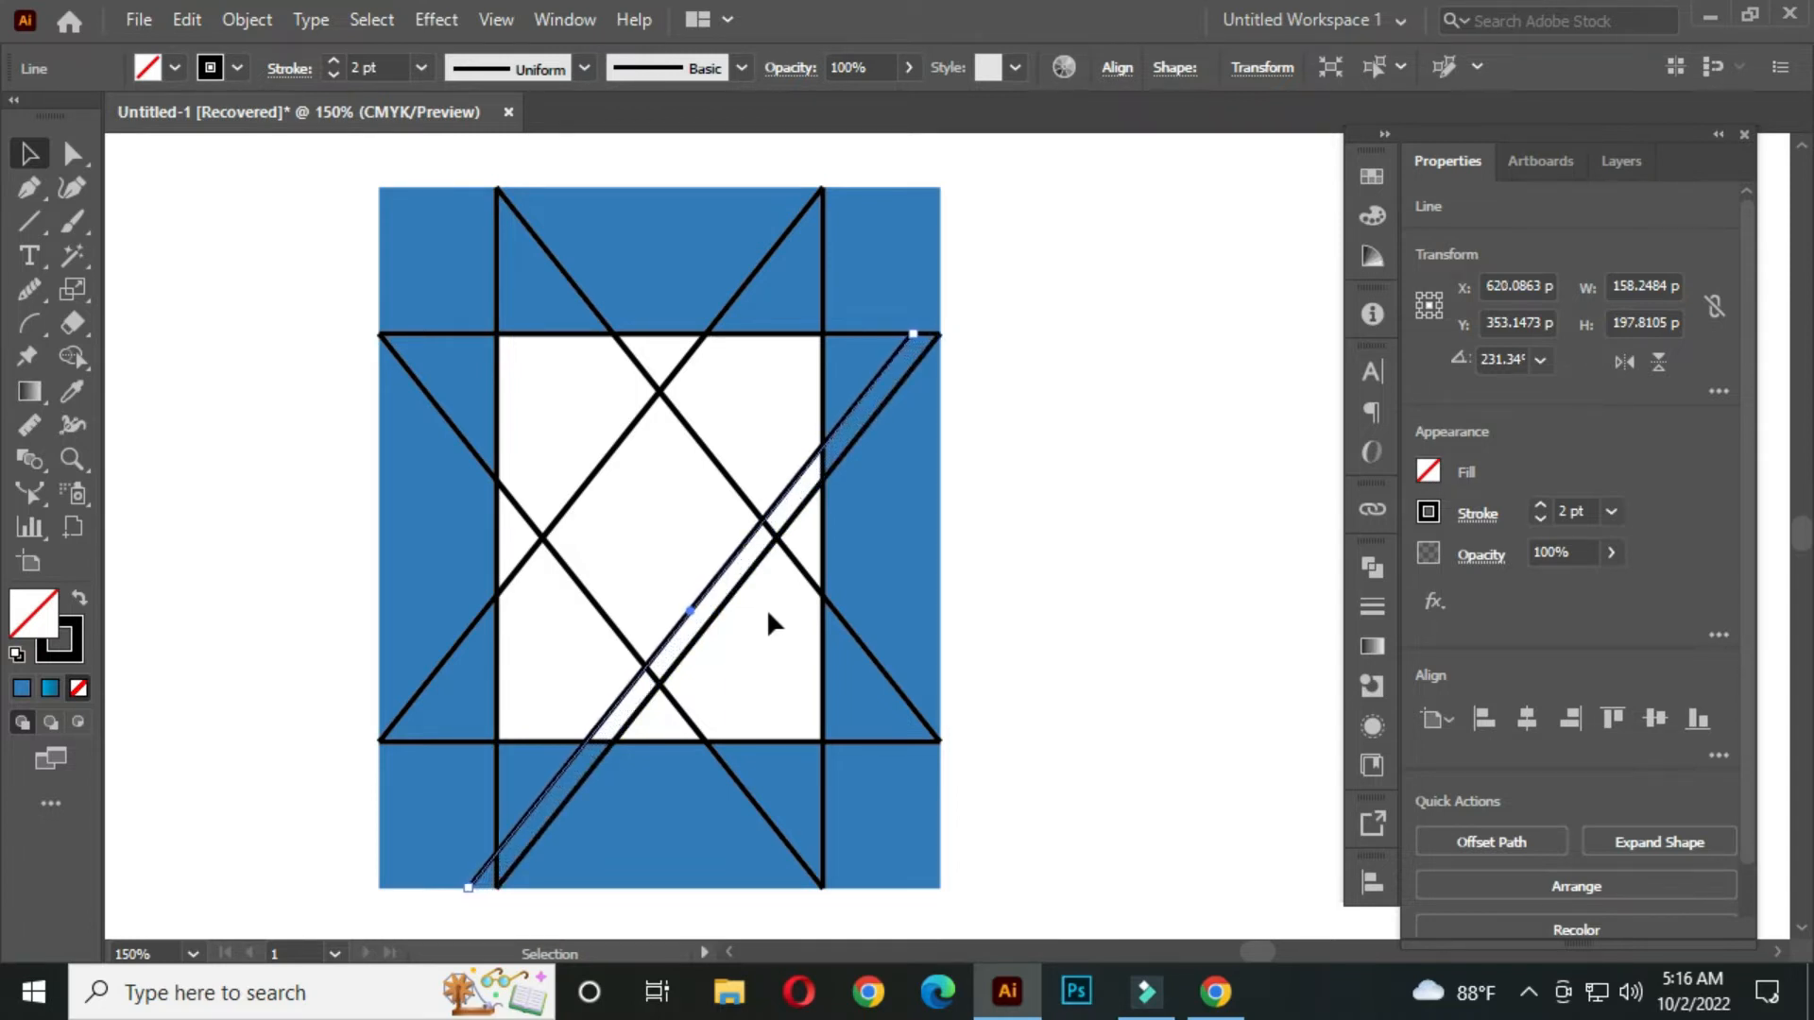
- Duplicate in place the diagonal joining the left vertical's top to the lower horizontal line's right end, and move the copy 10 px left
{"action": "left_click", "coordinate": [709, 446]}
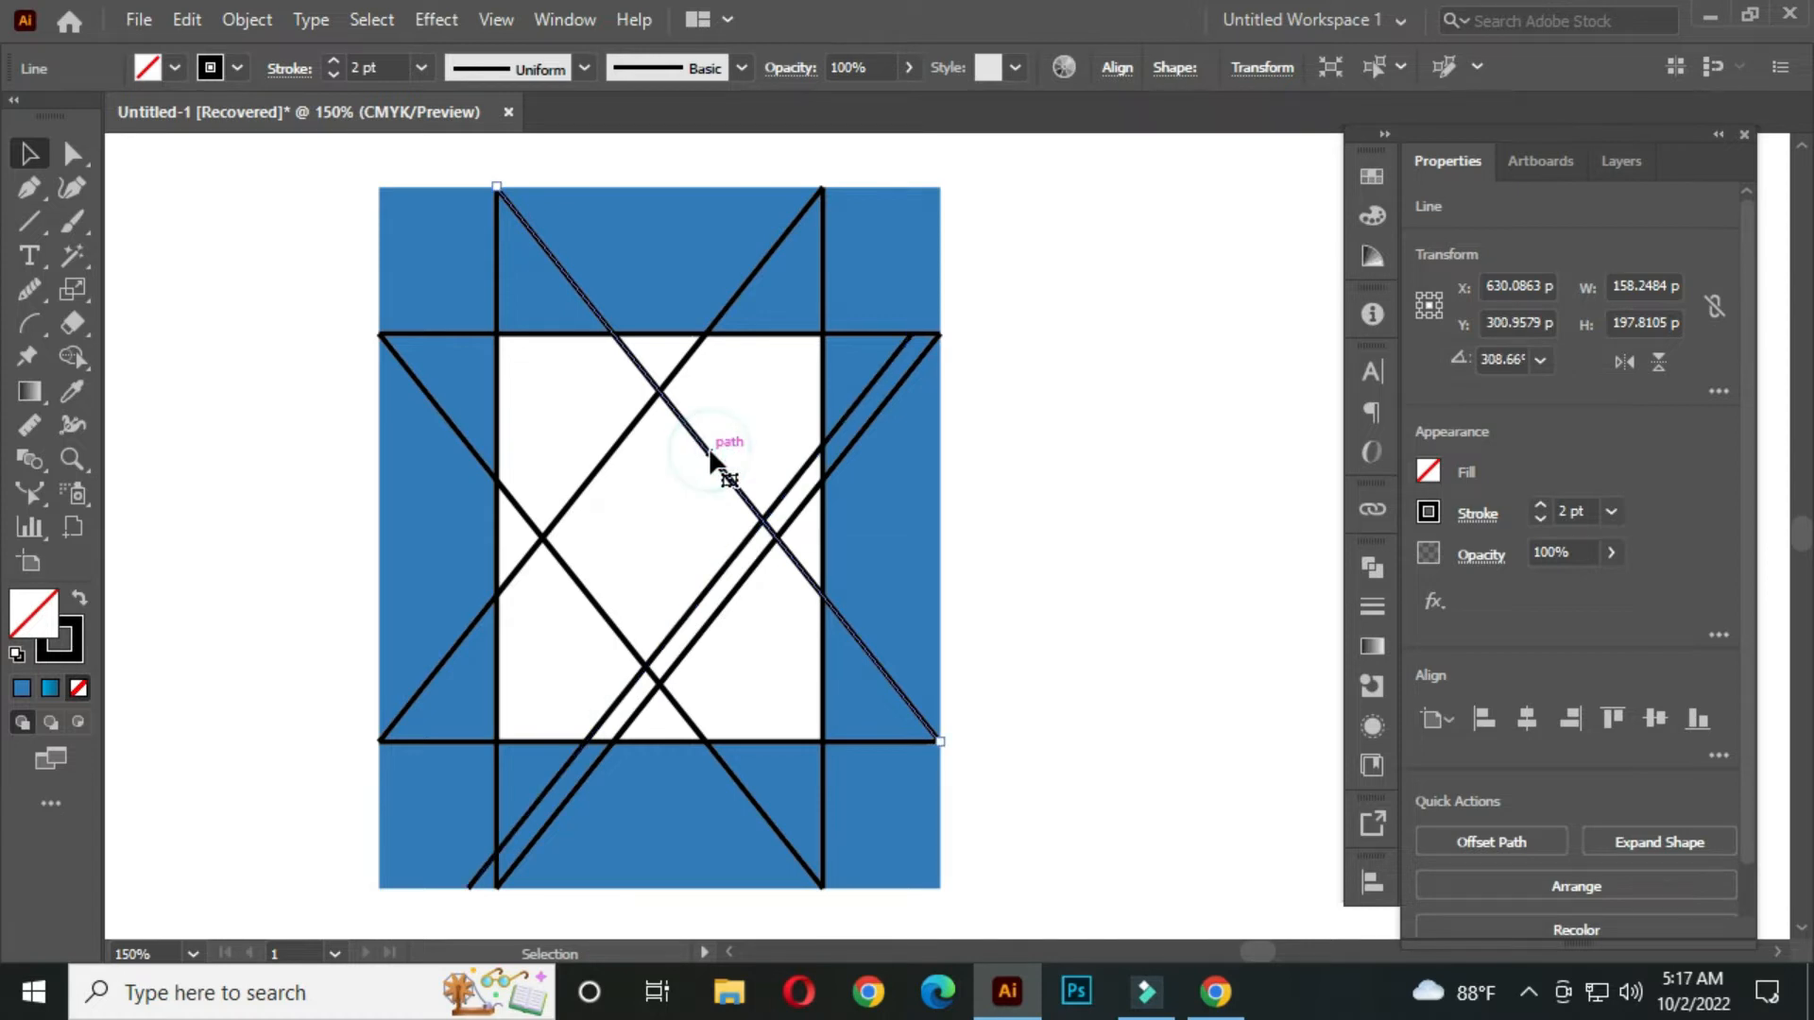
{"action": "key", "text": "ctrl+c"}
{"action": "key", "text": "ctrl+f"}
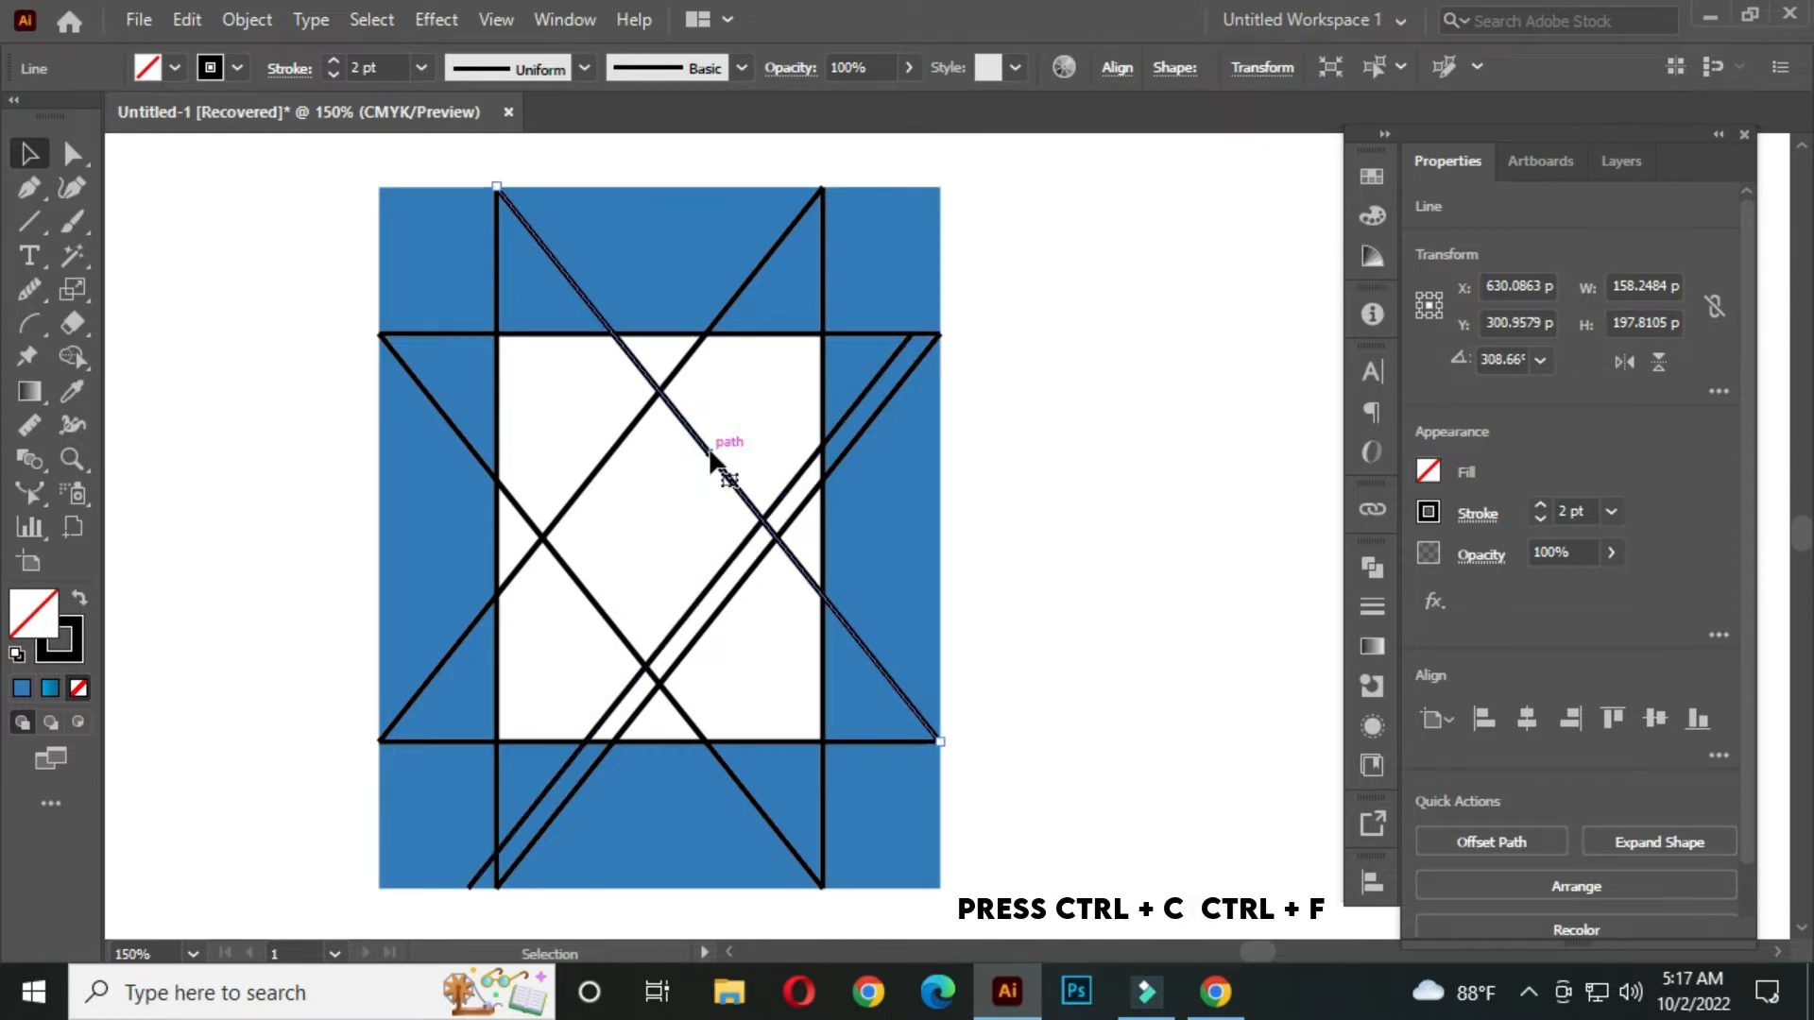
{"action": "key", "text": "Left"}
{"action": "key", "text": "Left"}
{"action": "key", "text": "Left"}
{"action": "key", "text": "Left"}
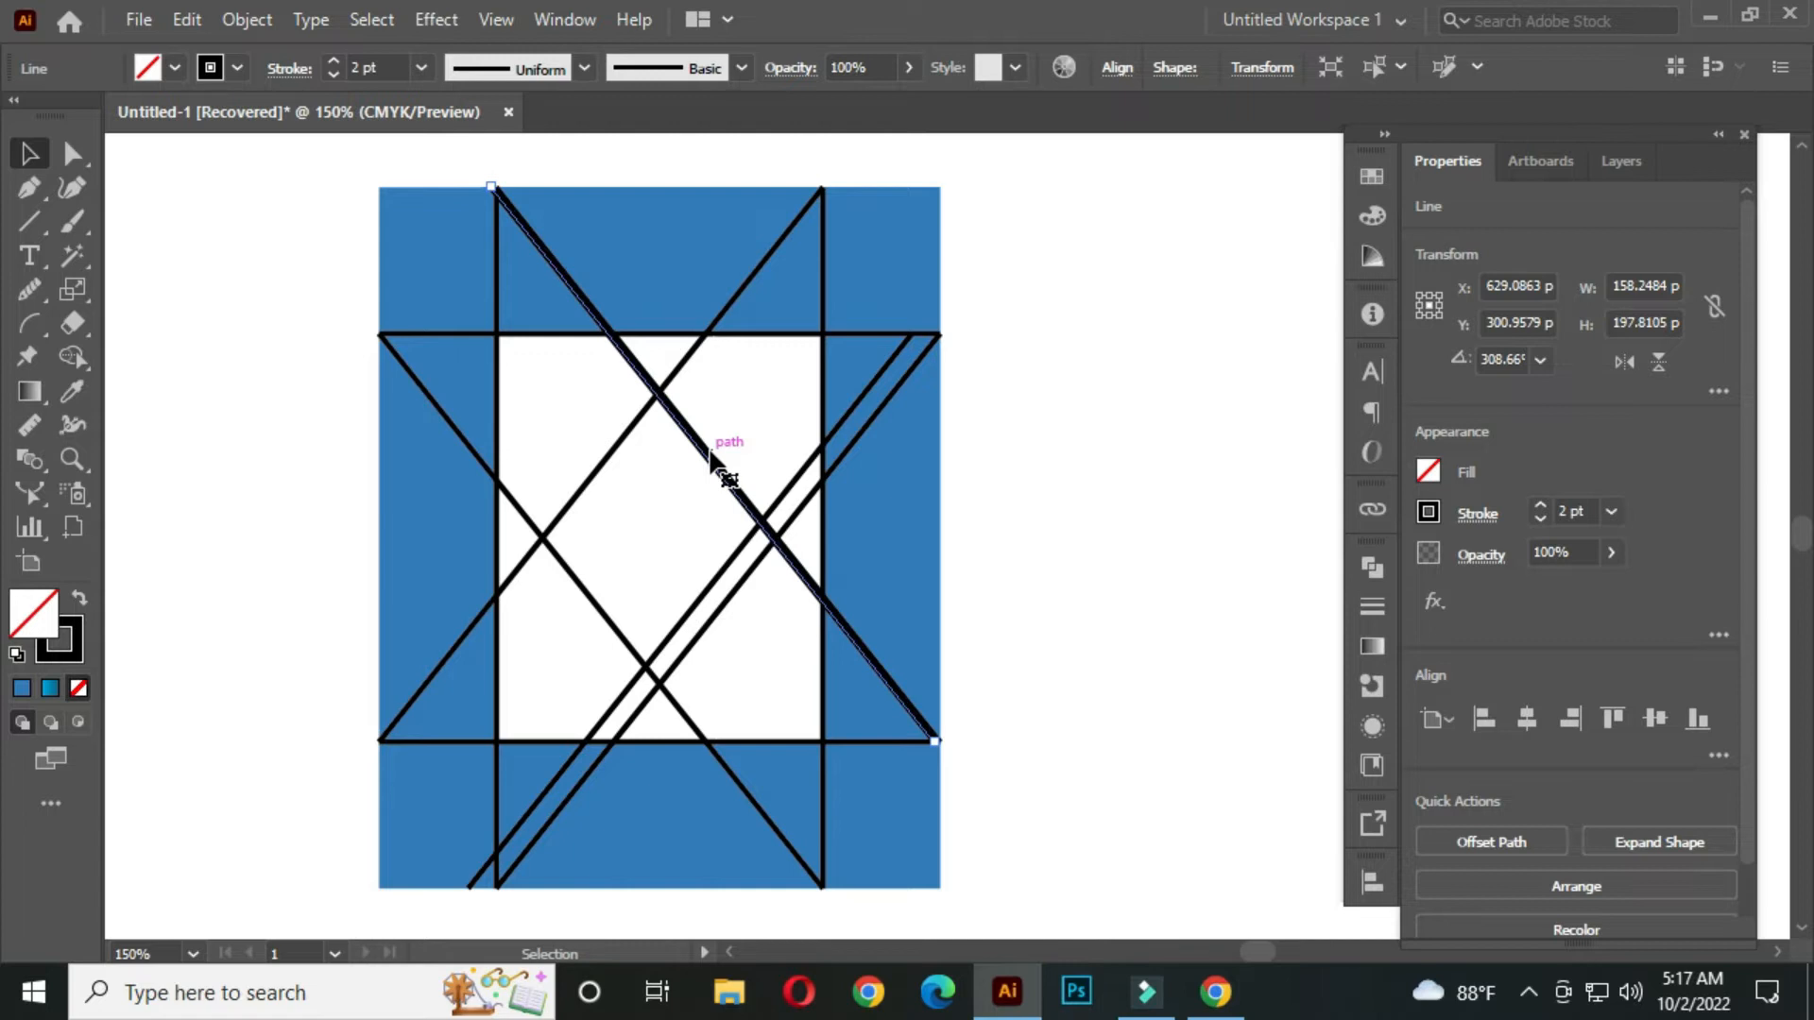
{"action": "key", "text": "Left"}
{"action": "key", "text": "Left"}
{"action": "key", "text": "Left"}
{"action": "key", "text": "Left"}
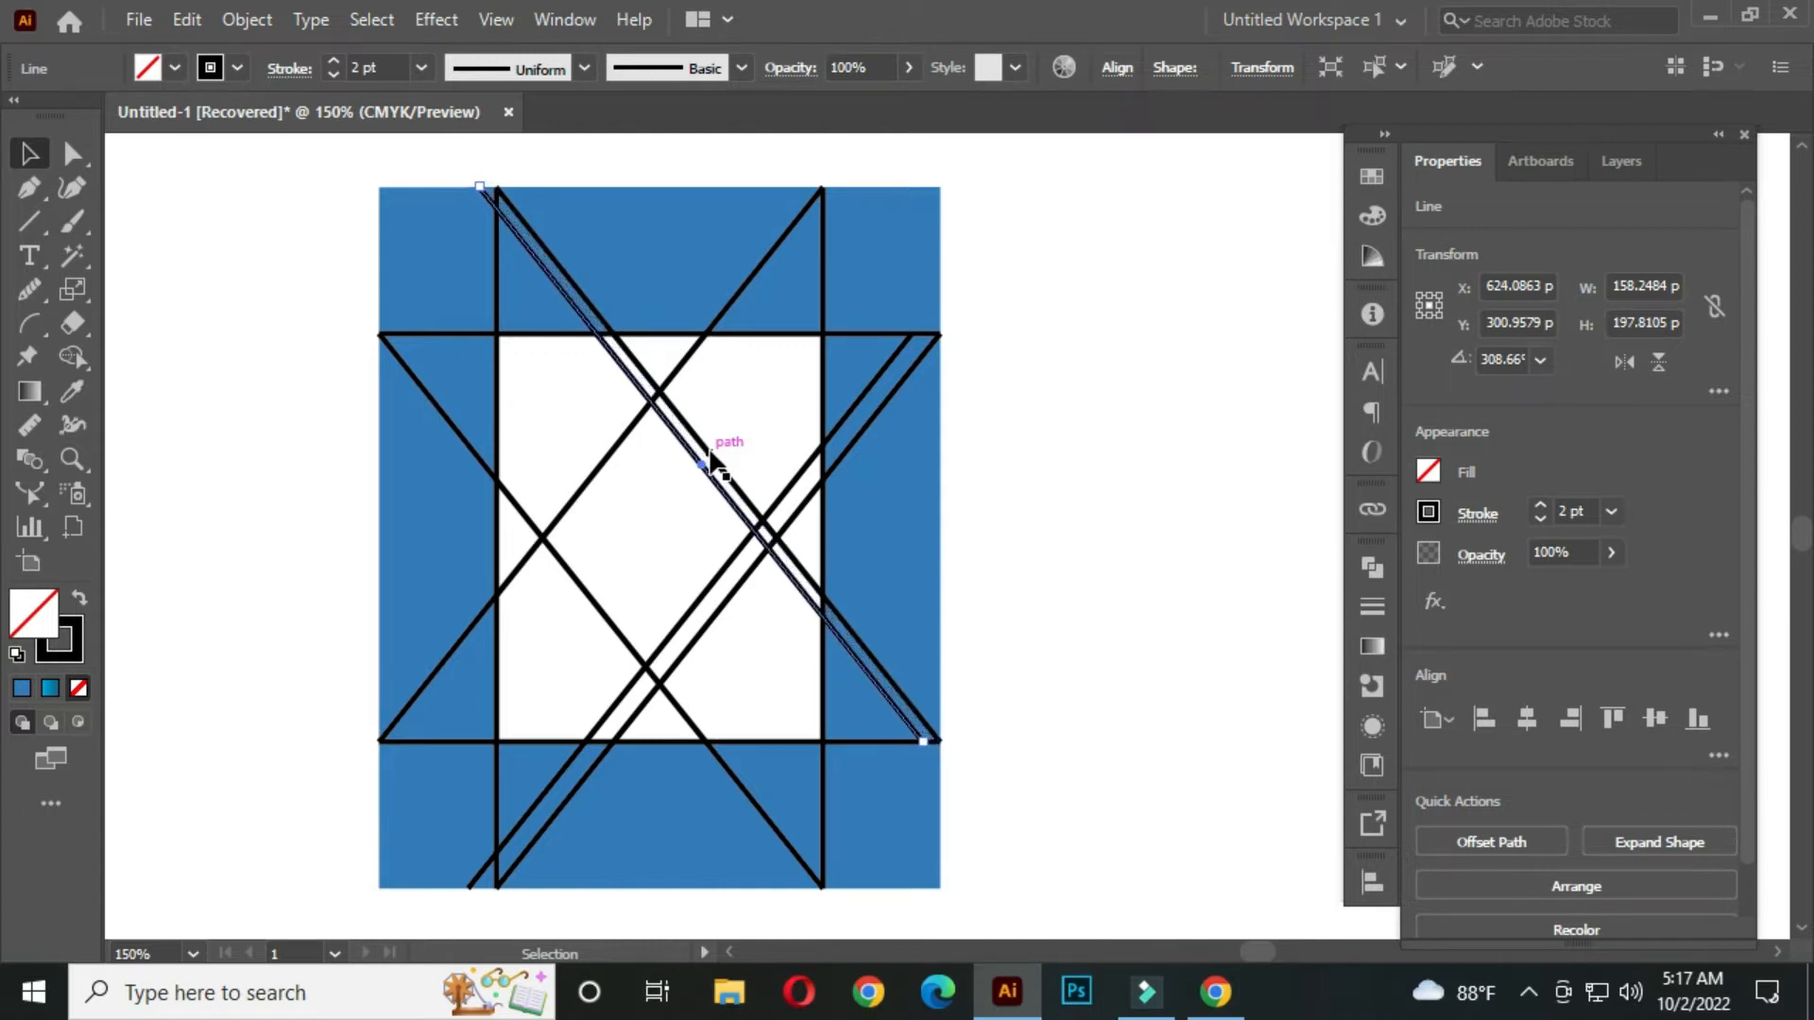
{"action": "key", "text": "Left"}
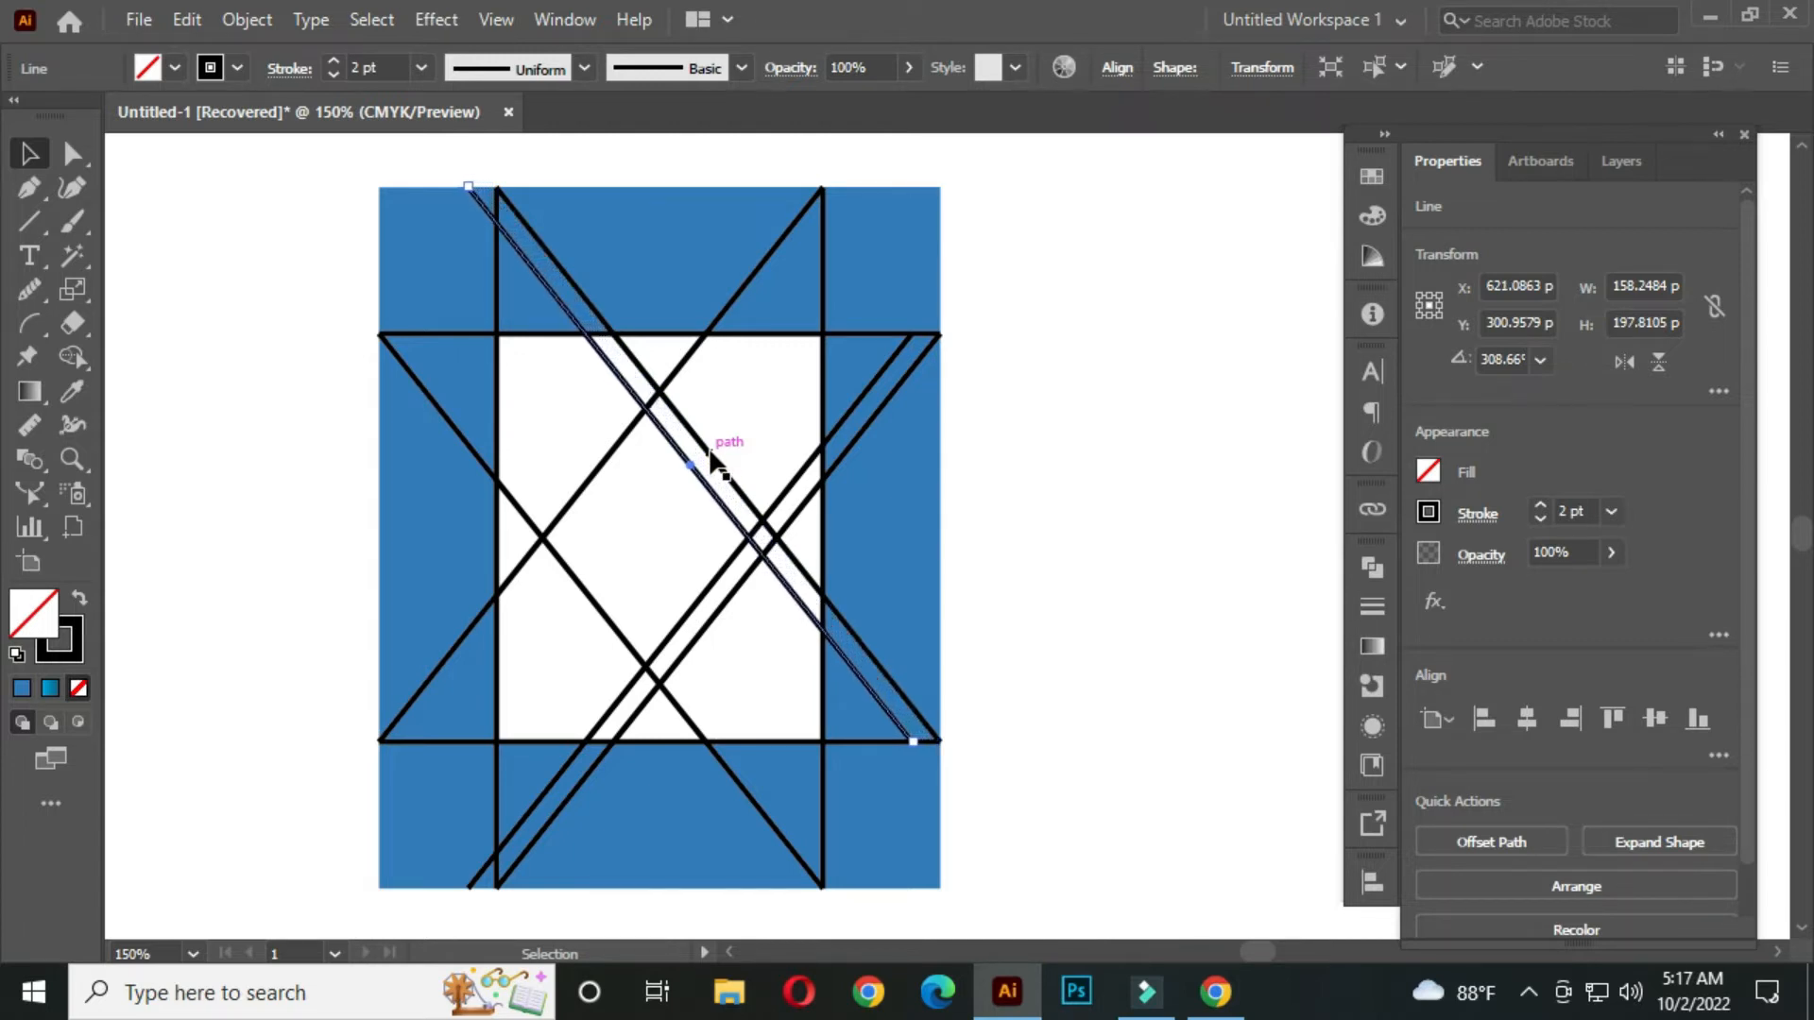
- Duplicate the right vertical line in place, move the copy 10 px left and deselect it
{"action": "left_click", "coordinate": [822, 382]}
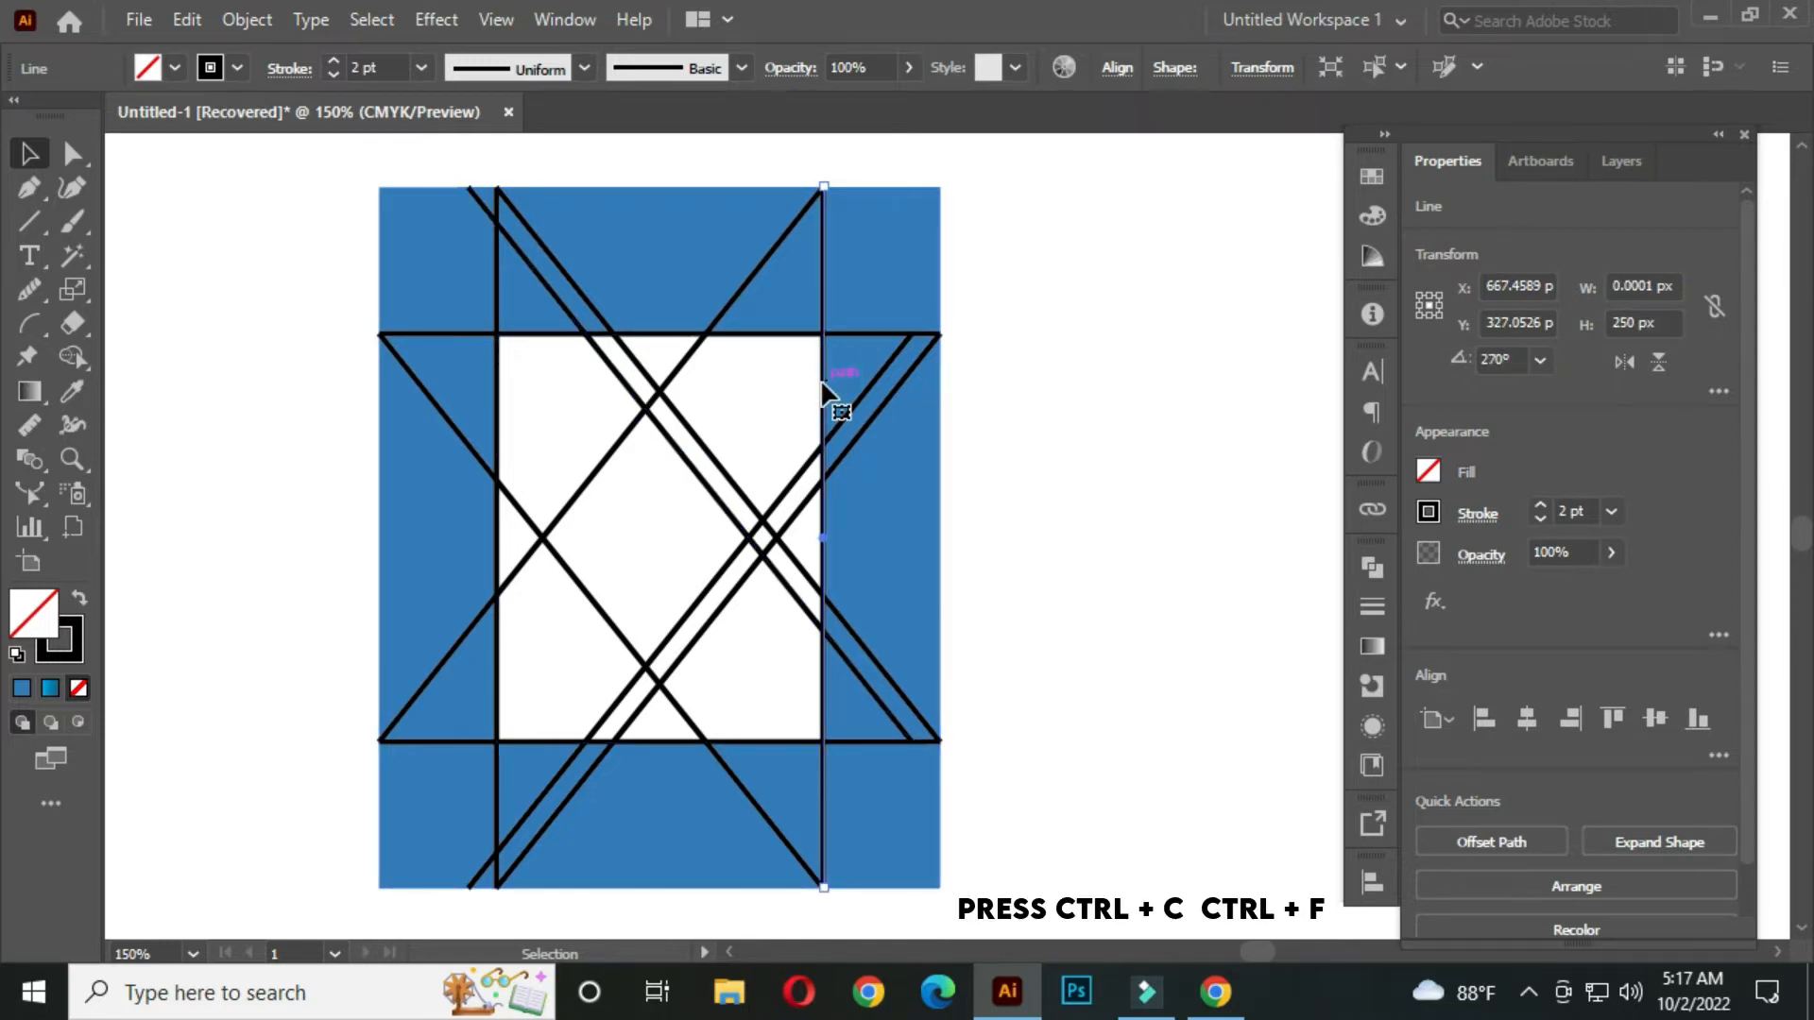
{"action": "key", "text": "ctrl+c"}
{"action": "key", "text": "ctrl+f"}
{"action": "key", "text": "Left"}
{"action": "key", "text": "Left"}
{"action": "key", "text": "Left"}
{"action": "key", "text": "Left"}
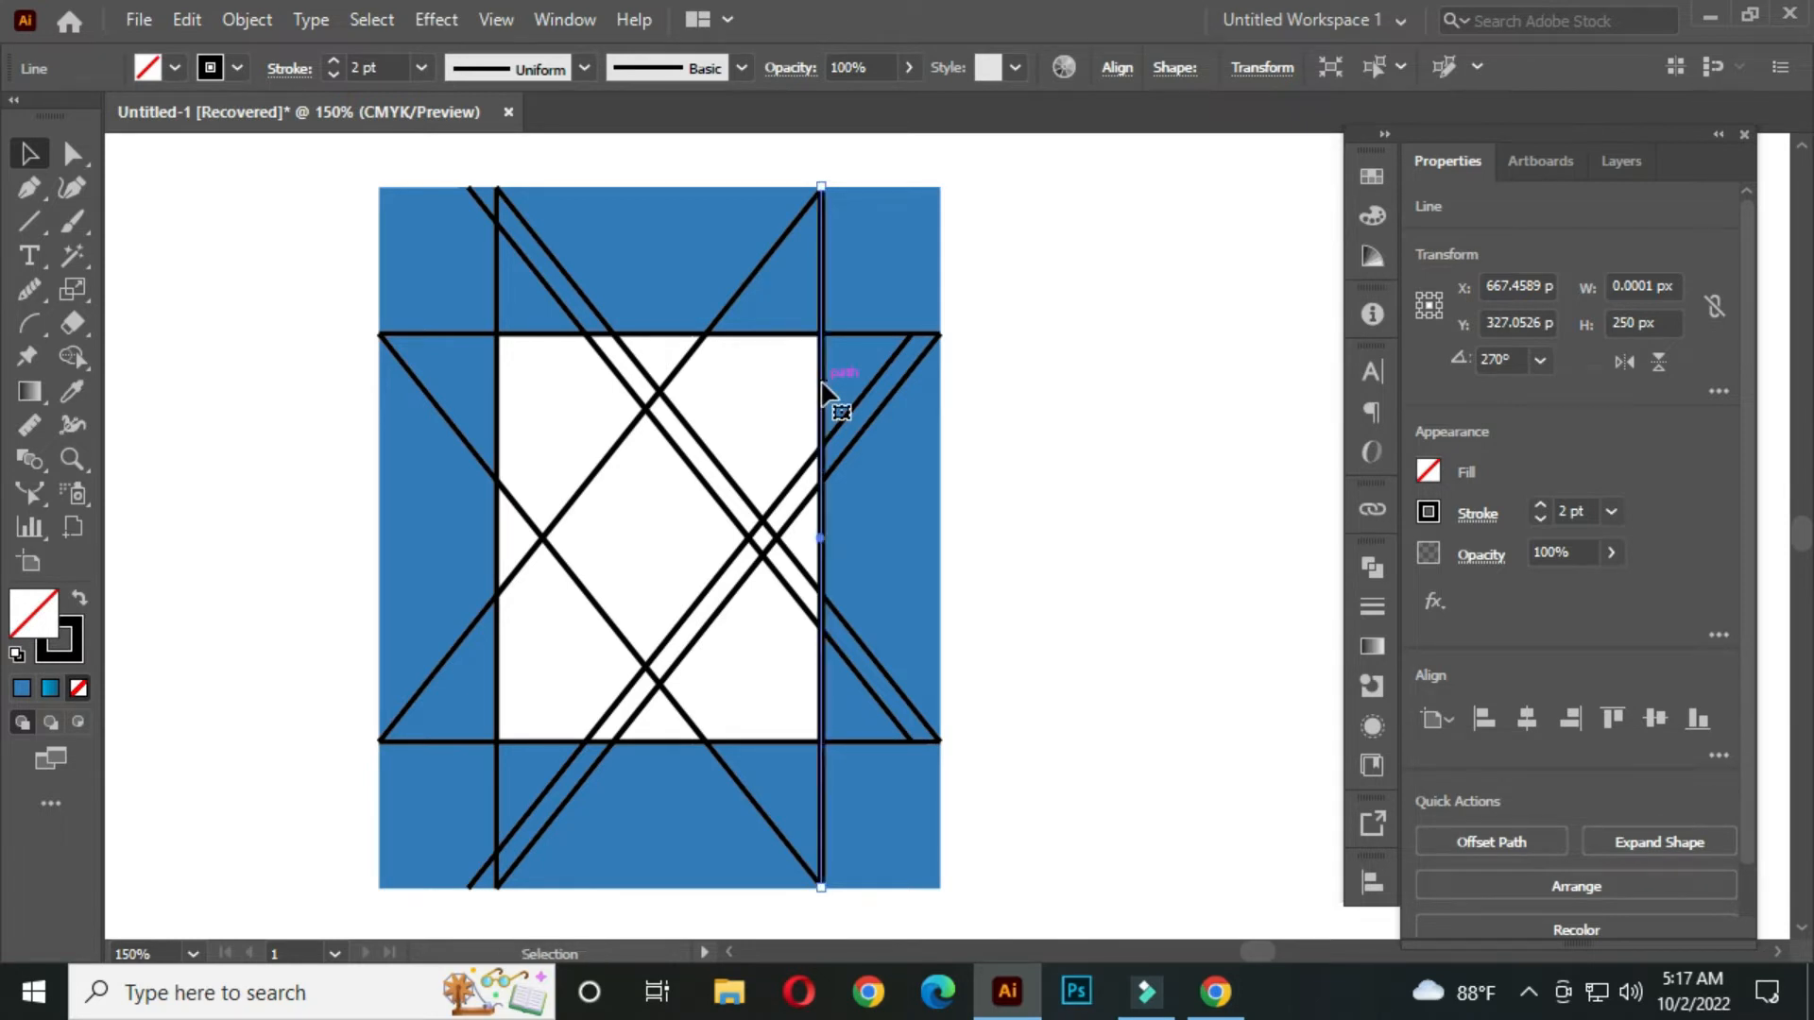
{"action": "key", "text": "Left"}
{"action": "key", "text": "Left"}
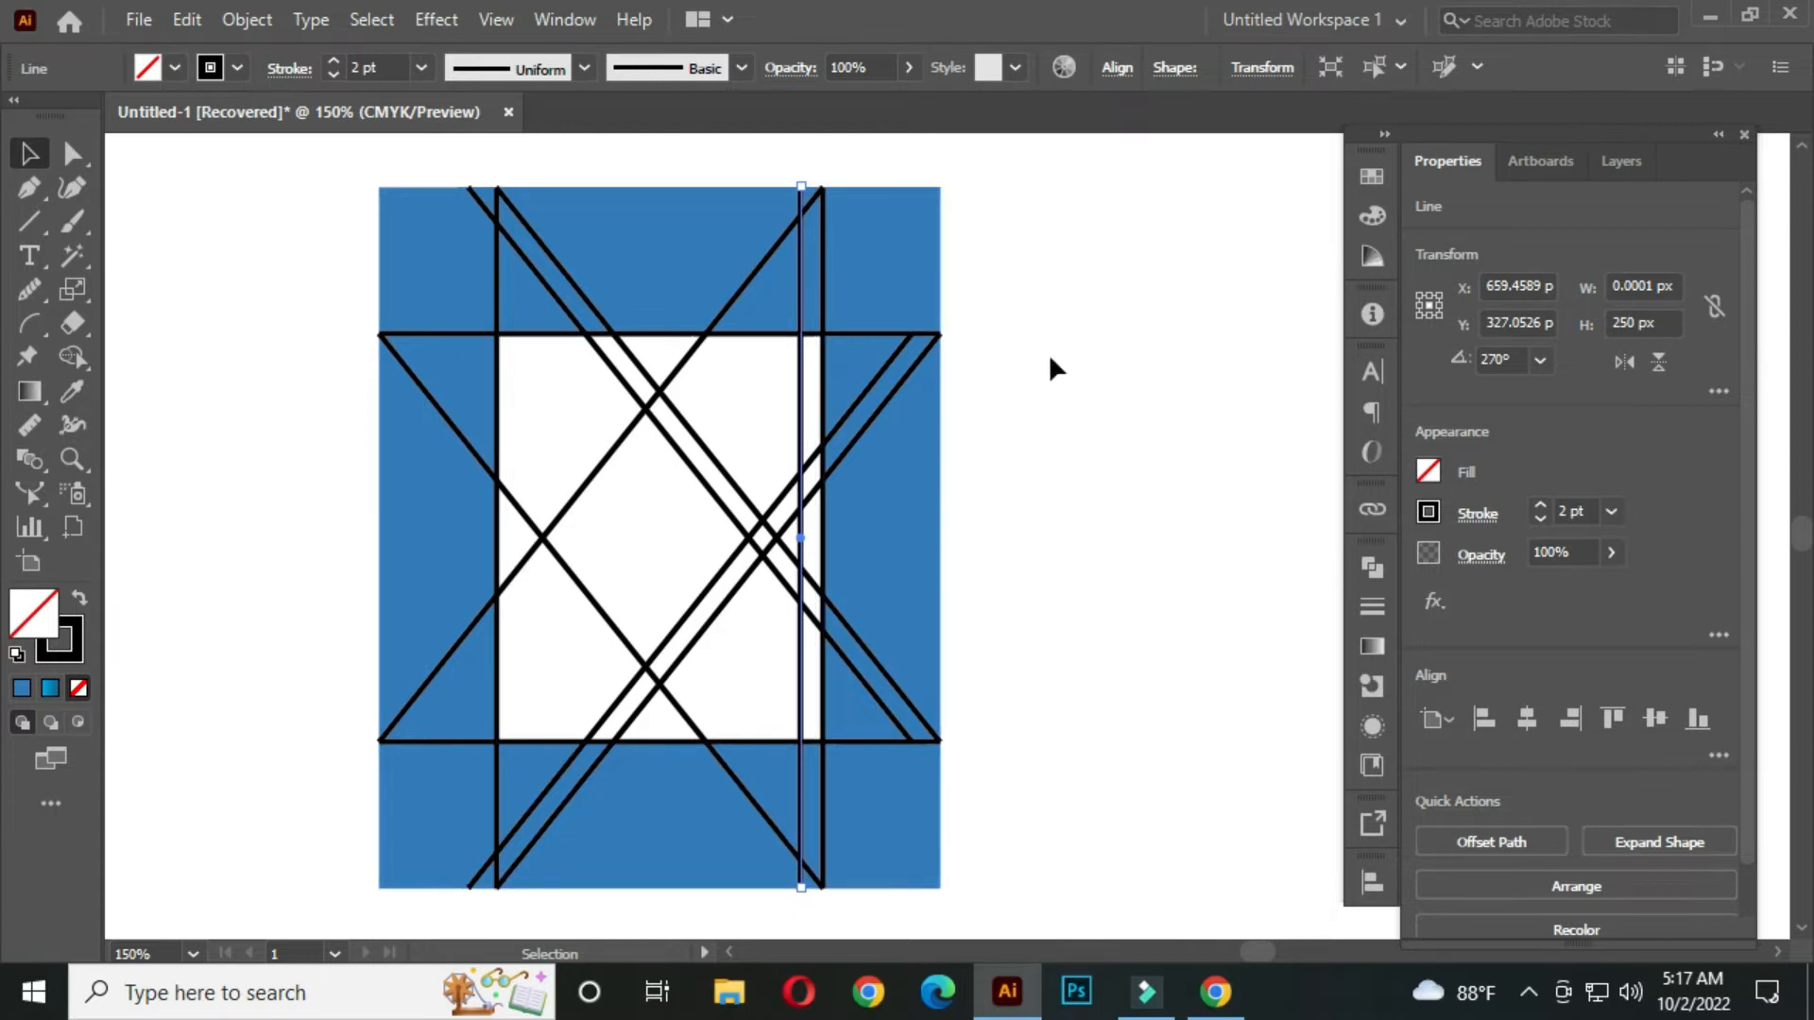
{"action": "key", "text": "Left"}
{"action": "key", "text": "Left"}
{"action": "key", "text": "Left"}
{"action": "key", "text": "Left"}
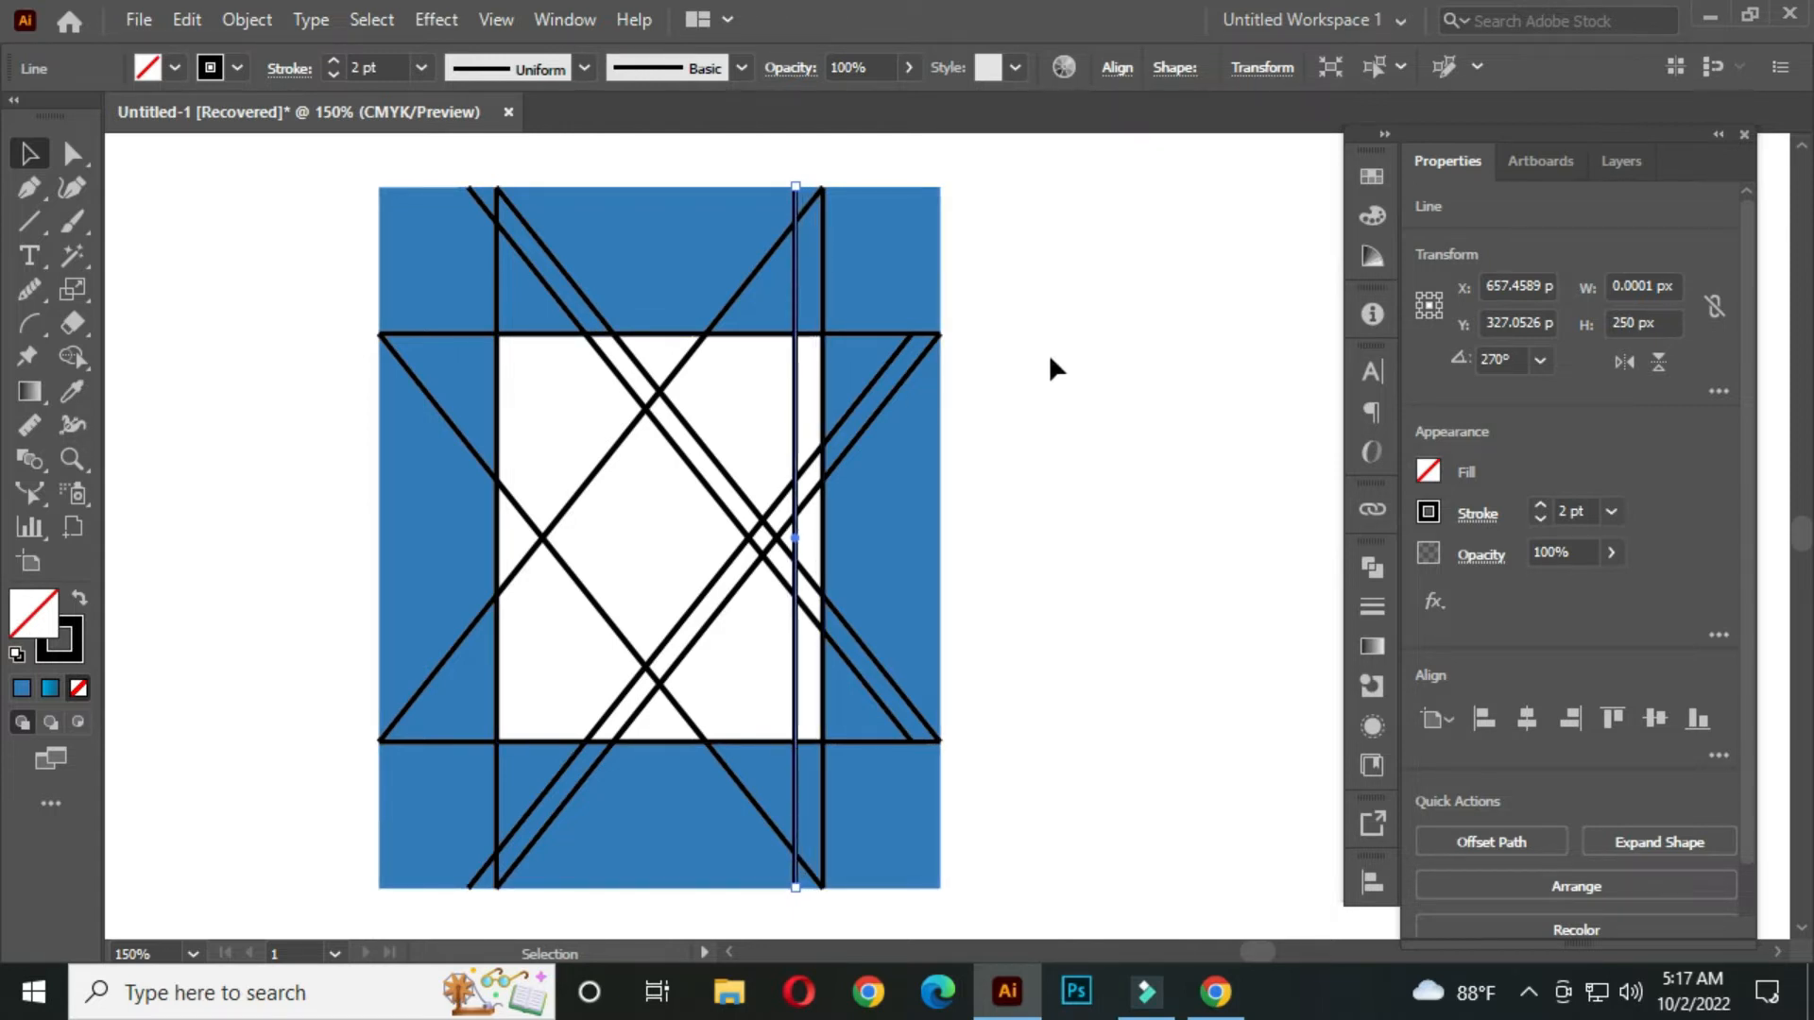
{"action": "left_click", "coordinate": [1050, 358]}
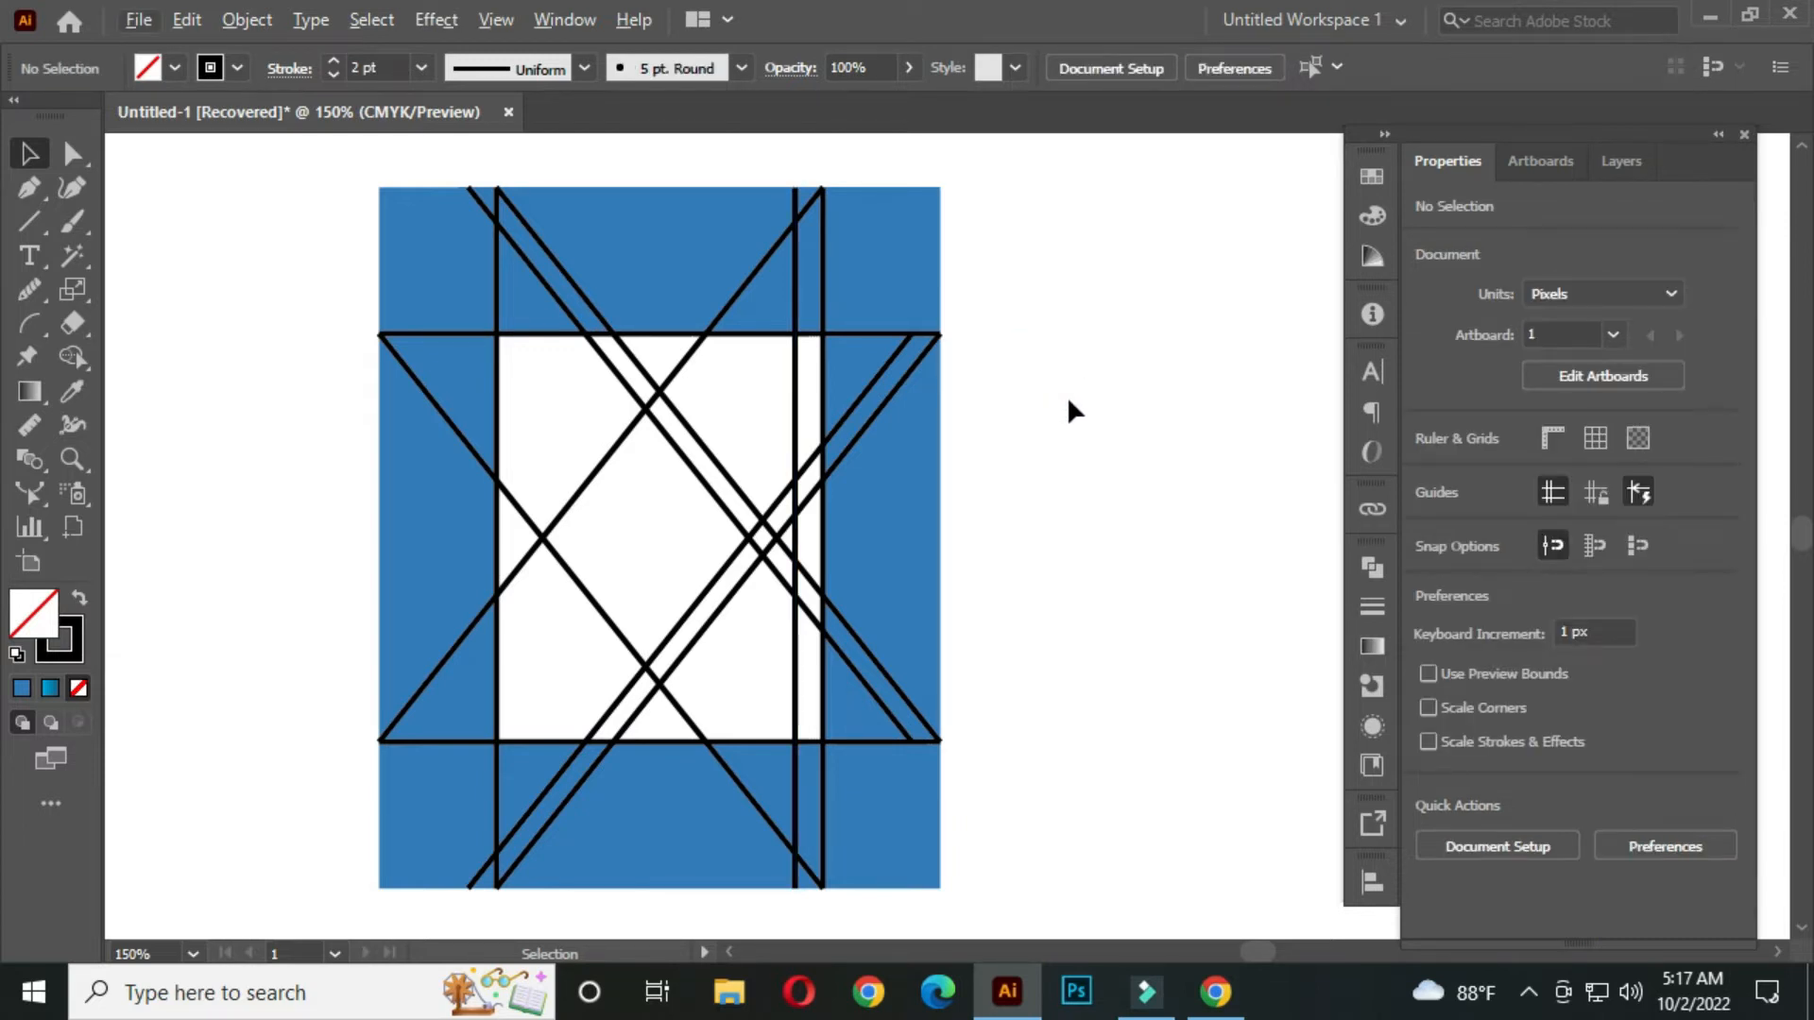
- Draw line segments of about 32 × 52 px across the frame's two left corners, joining the horizontal lines' ends to the offset diagonals' ends
{"action": "left_click_drag", "start_coordinate": [741, 356], "coordinate": [814, 355]}
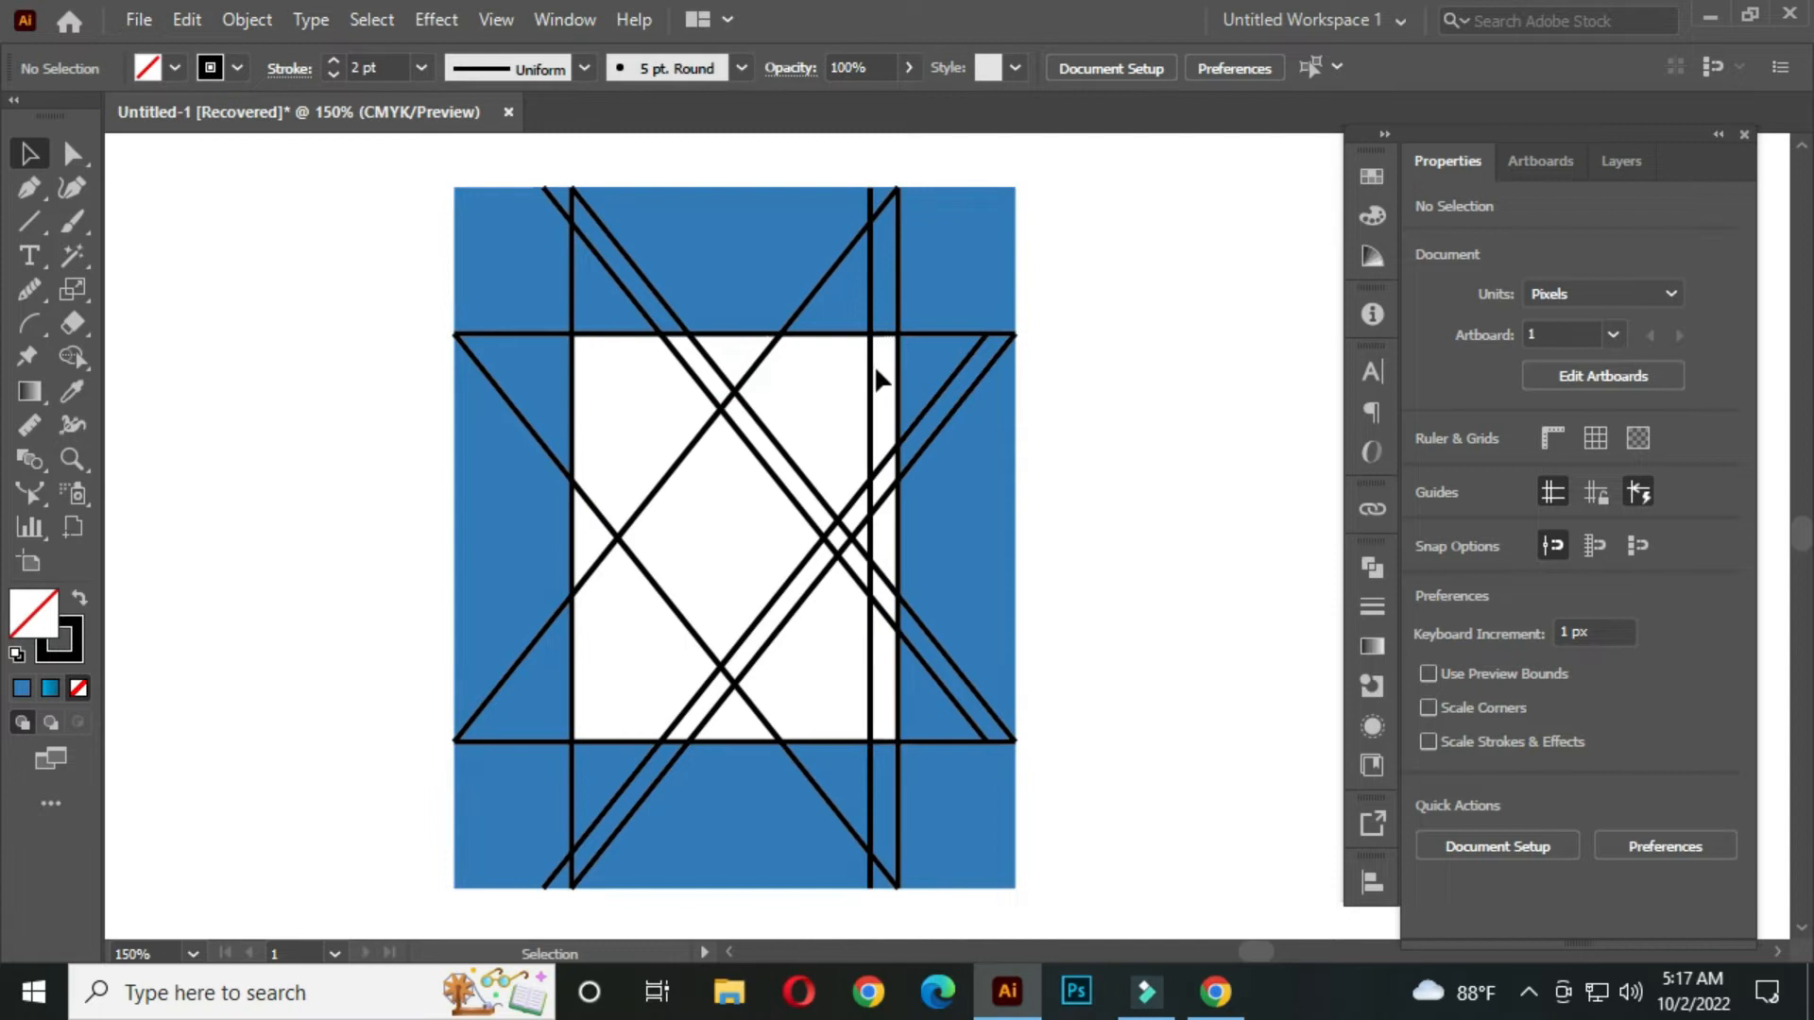
{"action": "right_click", "coordinate": [21, 217]}
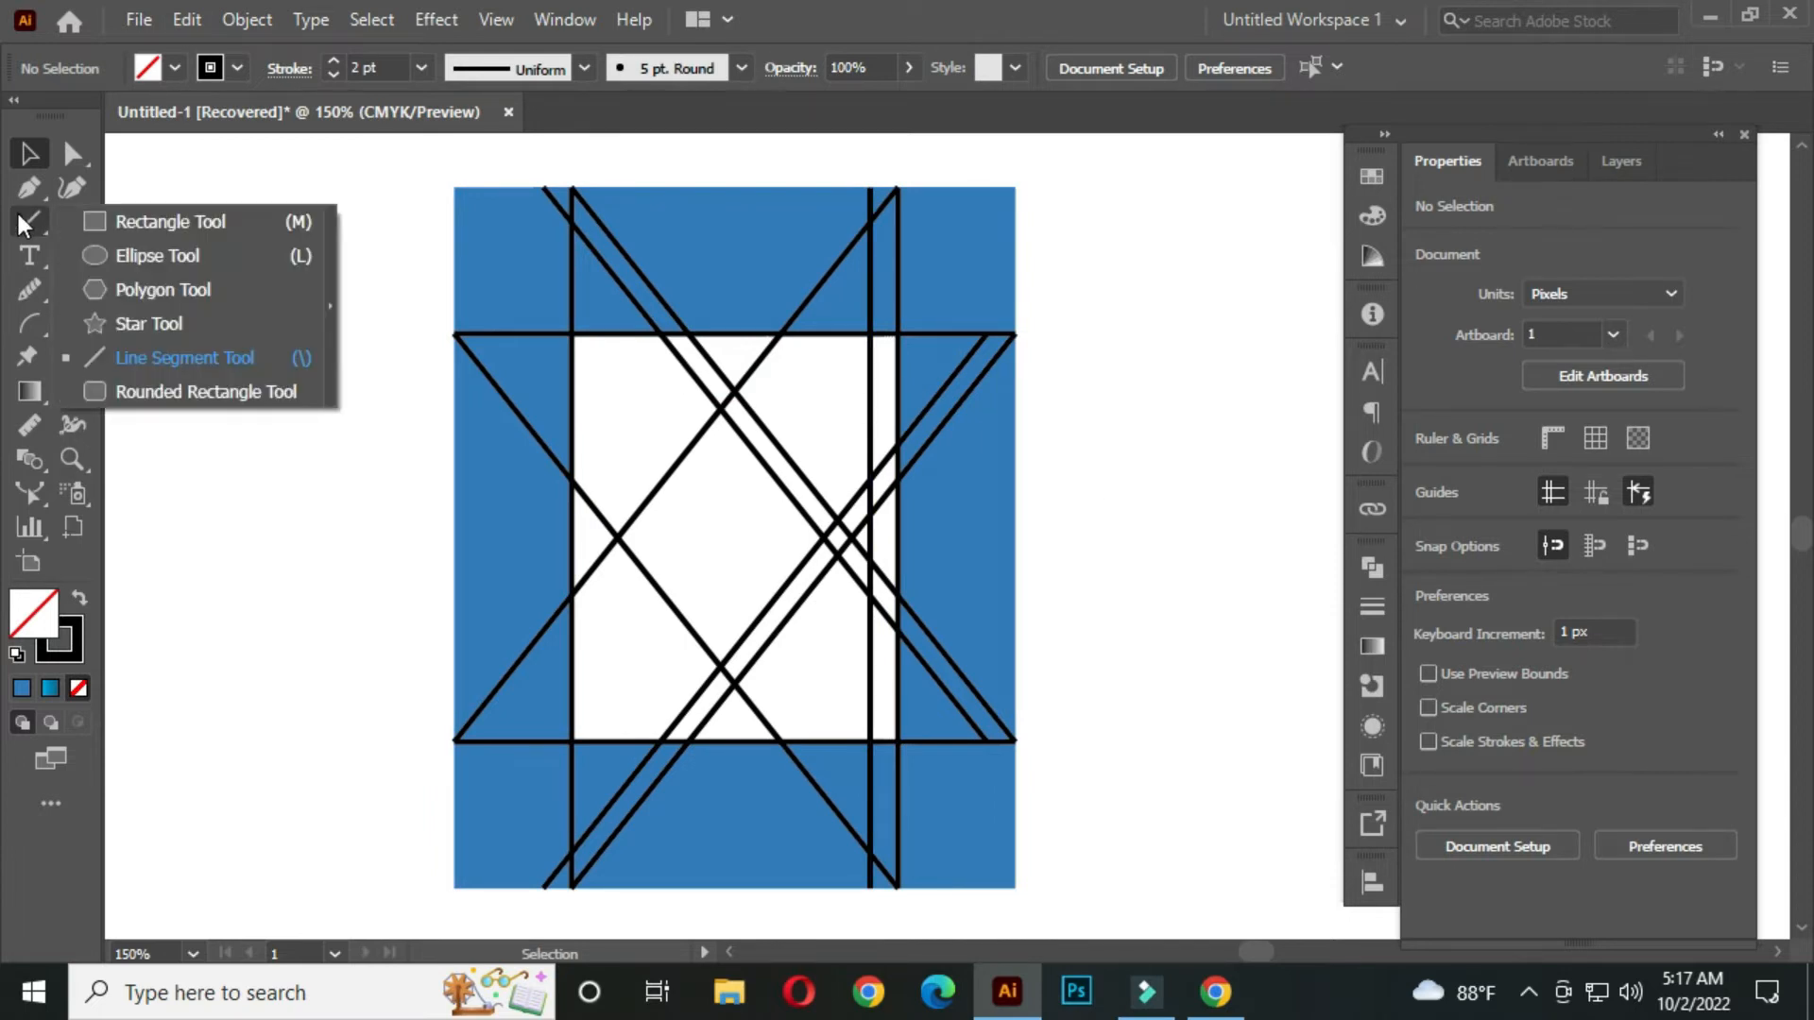
{"action": "left_click", "coordinate": [183, 361]}
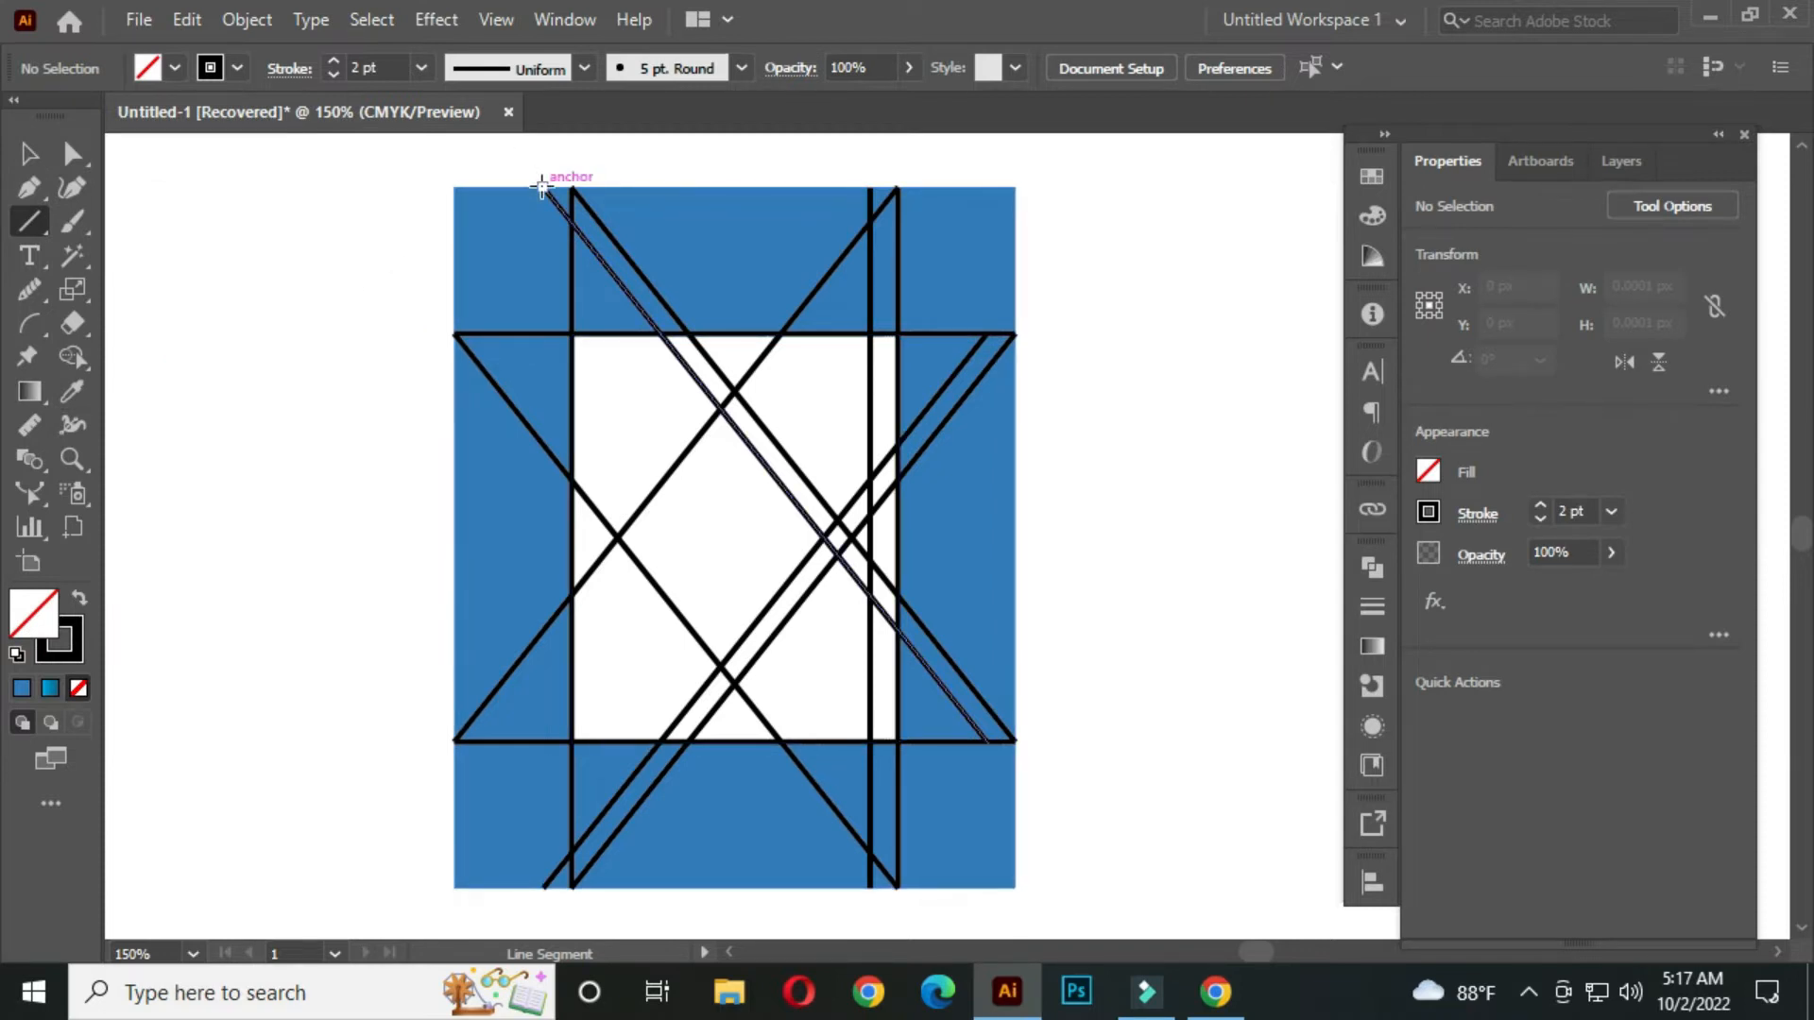
{"action": "left_click_drag", "start_coordinate": [542, 187], "coordinate": [445, 340]}
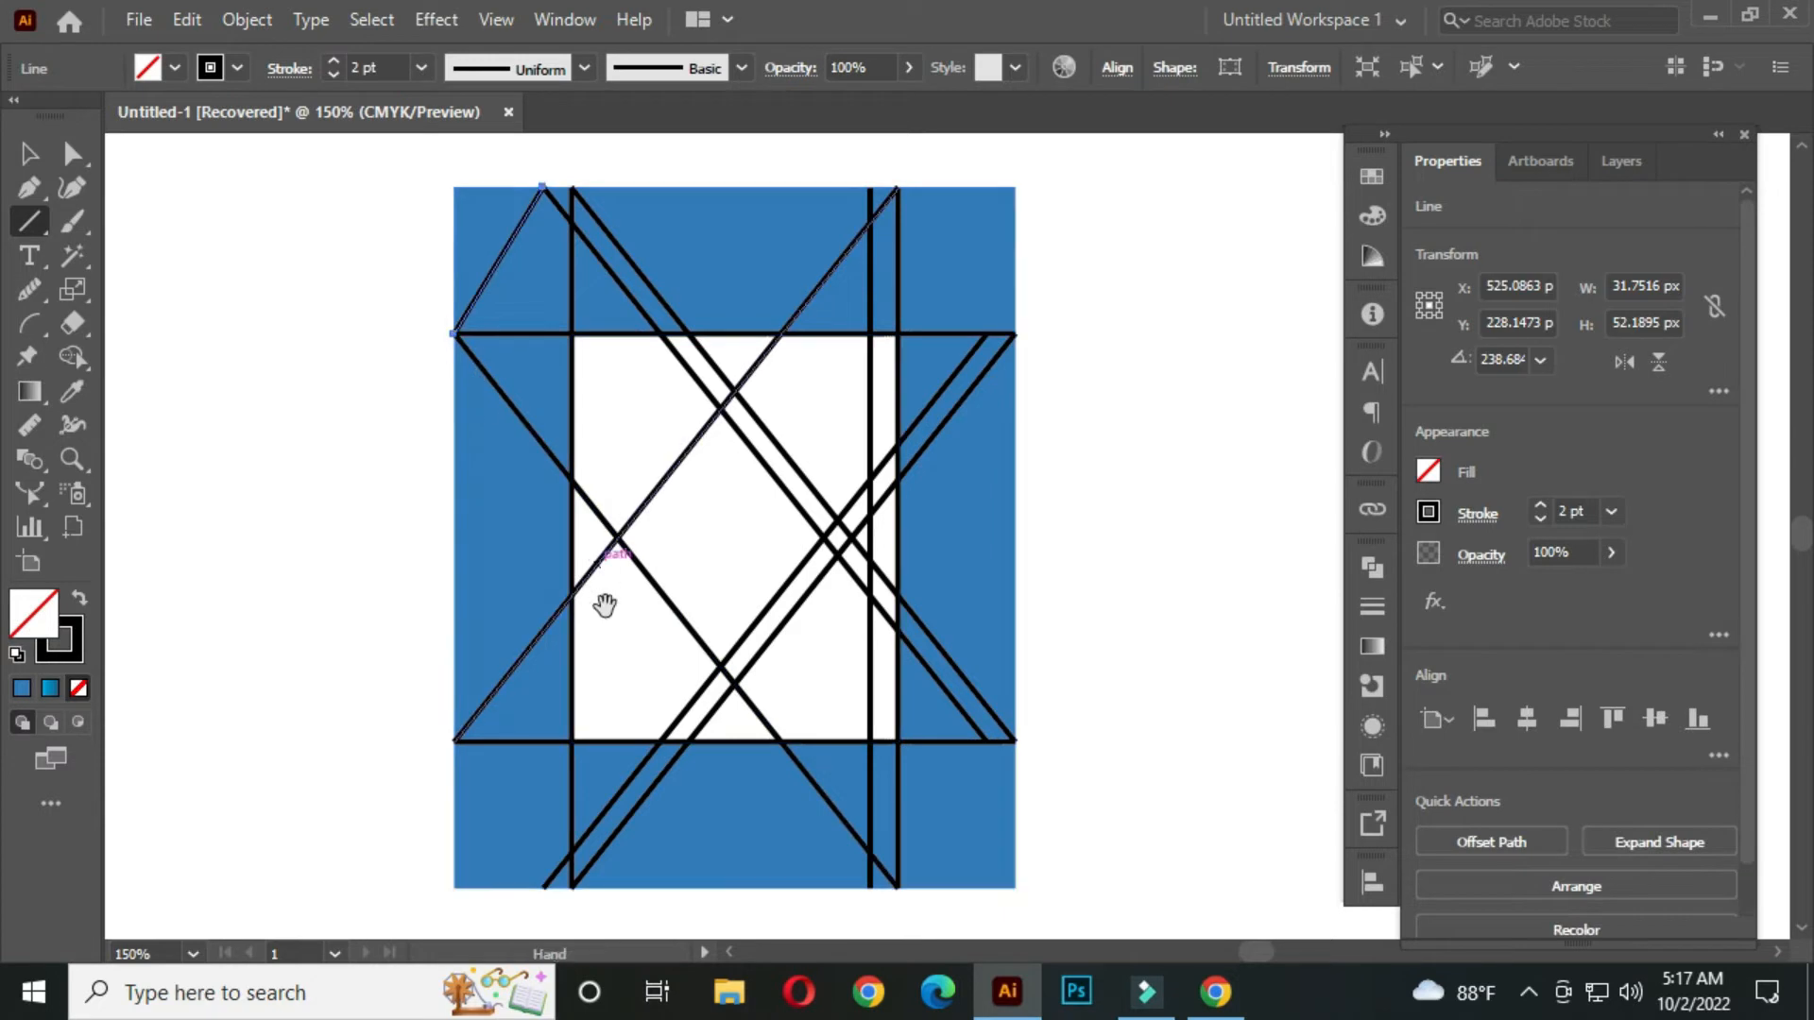
{"action": "left_click_drag", "start_coordinate": [605, 605], "coordinate": [608, 416]}
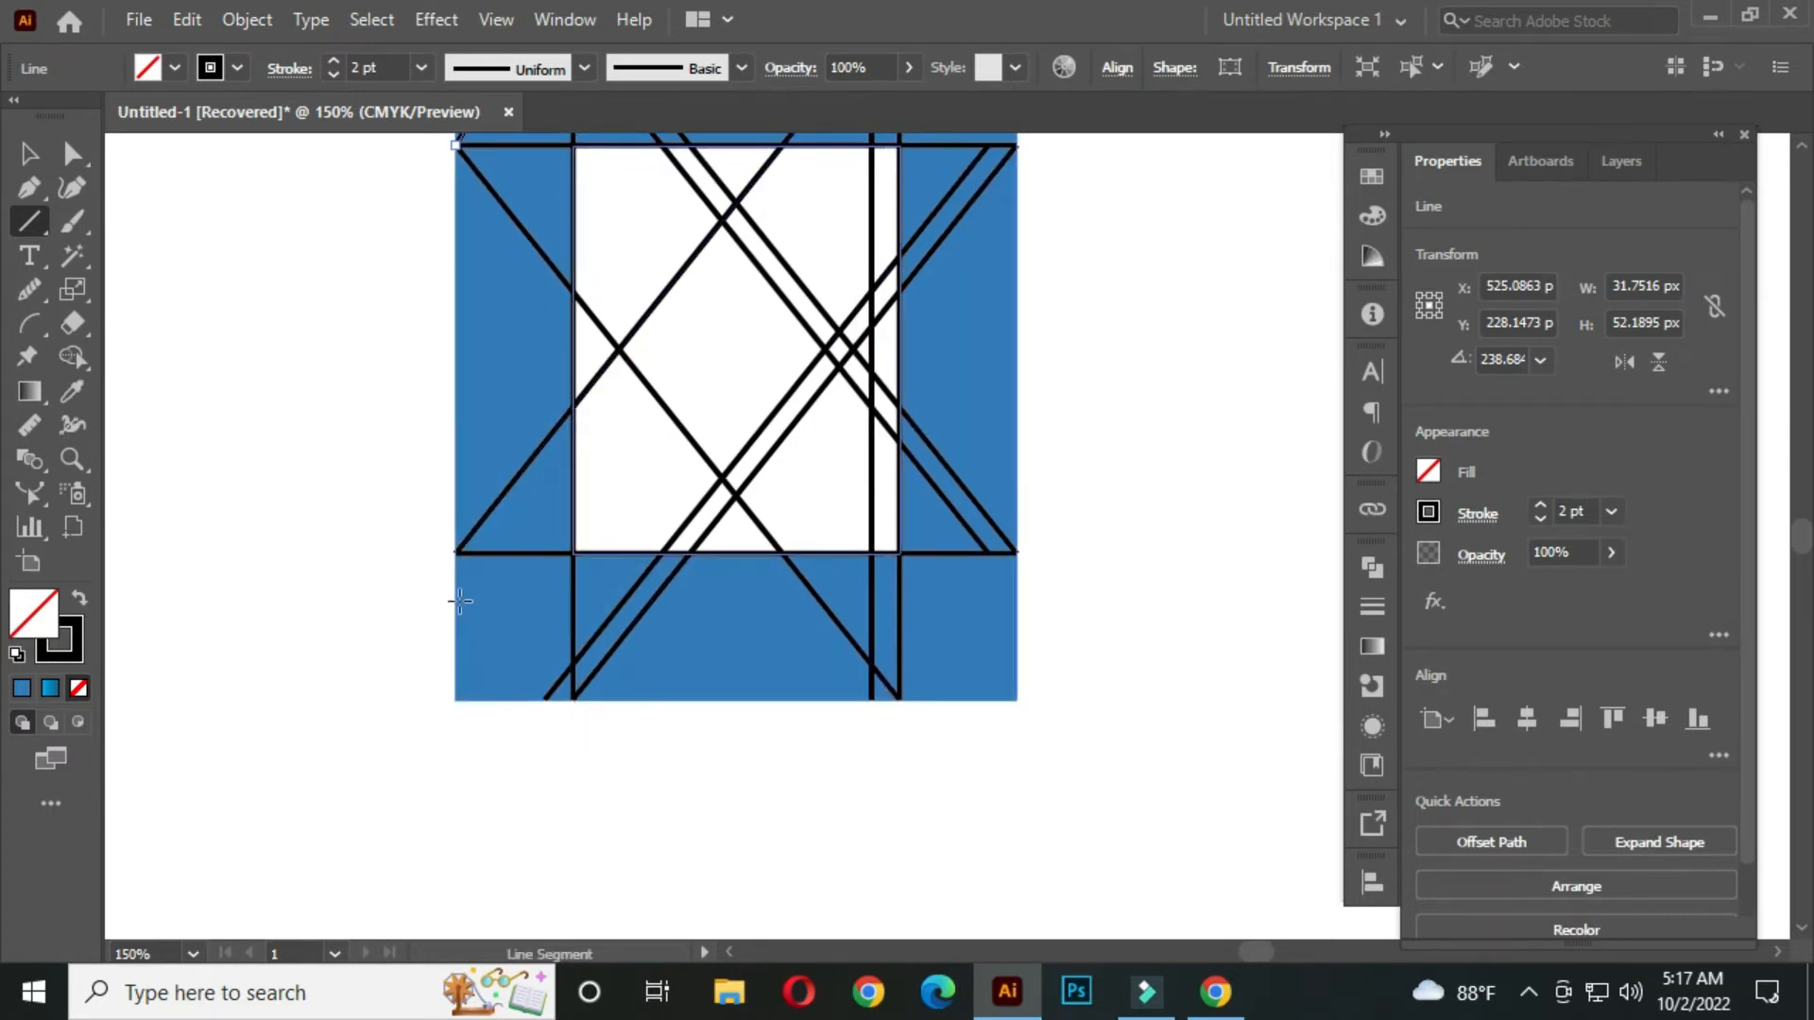
{"action": "left_click_drag", "start_coordinate": [453, 552], "coordinate": [545, 699]}
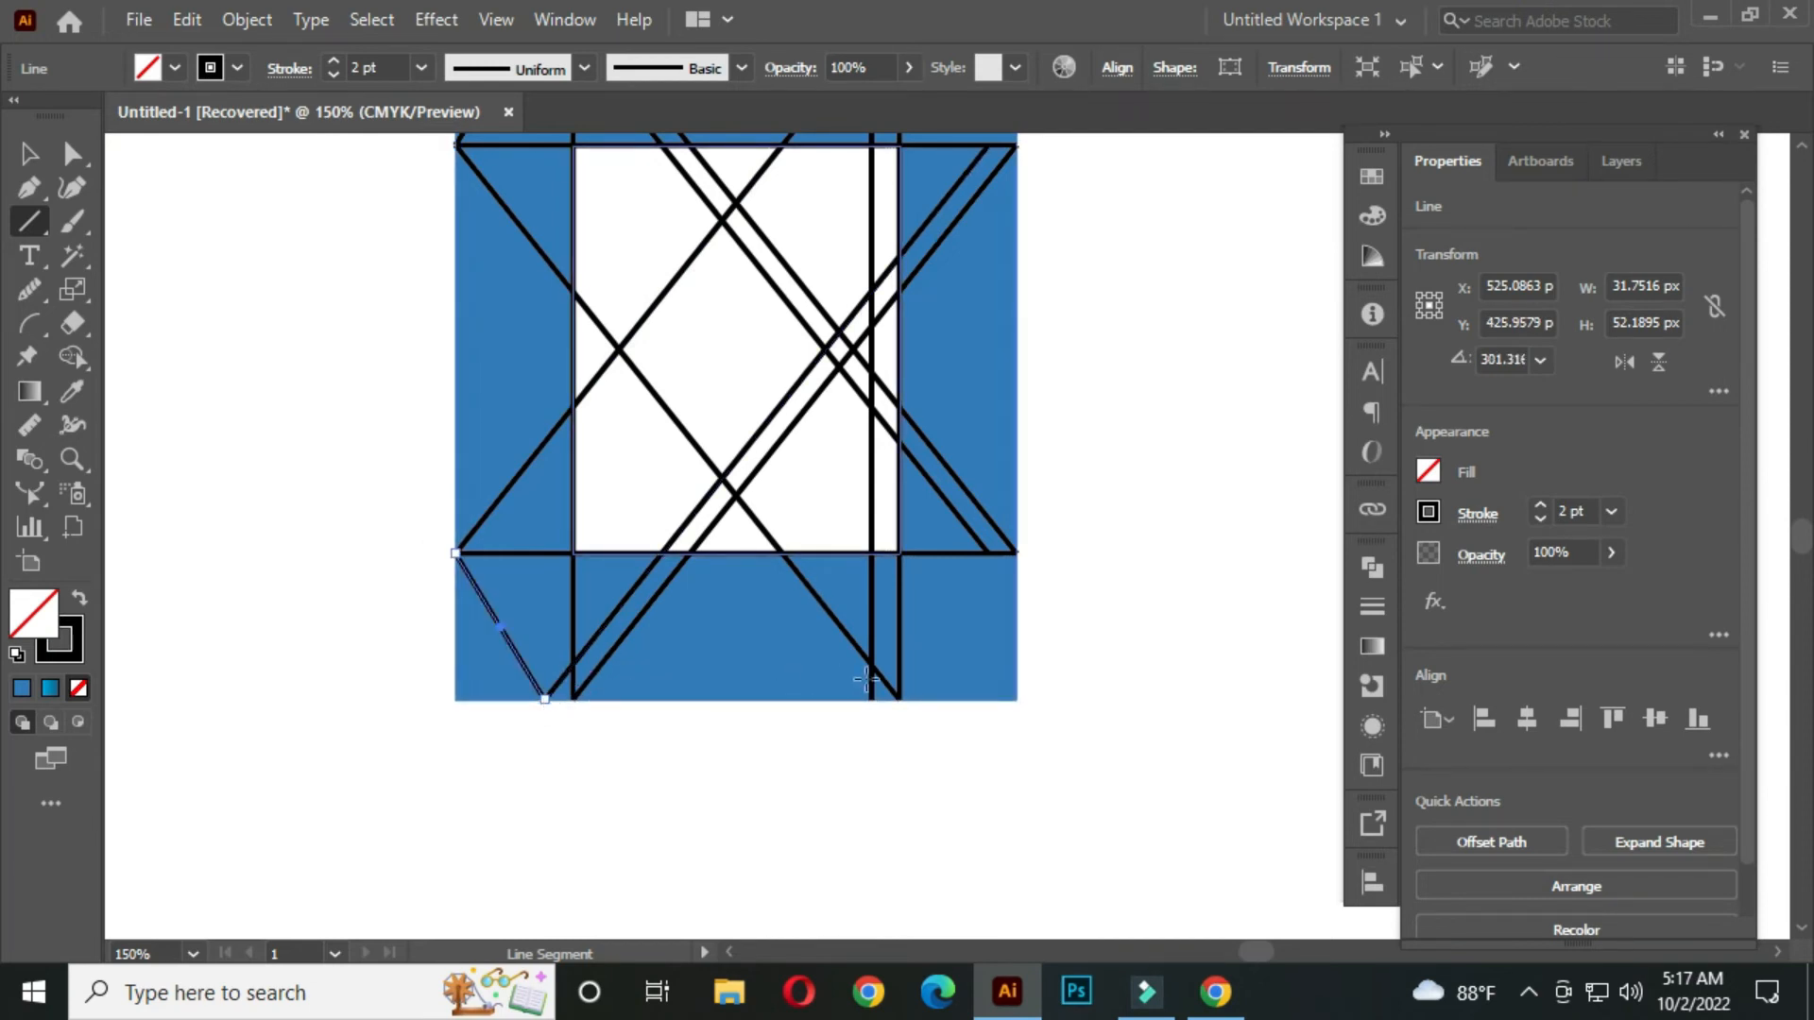
- Draw line segments of about 42 × 52 px across the frame's two right corners, joining the outer vertical's ends to the horizontal lines' ends
{"action": "left_click_drag", "start_coordinate": [899, 700], "coordinate": [1018, 553]}
{"action": "left_click_drag", "start_coordinate": [1018, 332], "coordinate": [977, 623]}
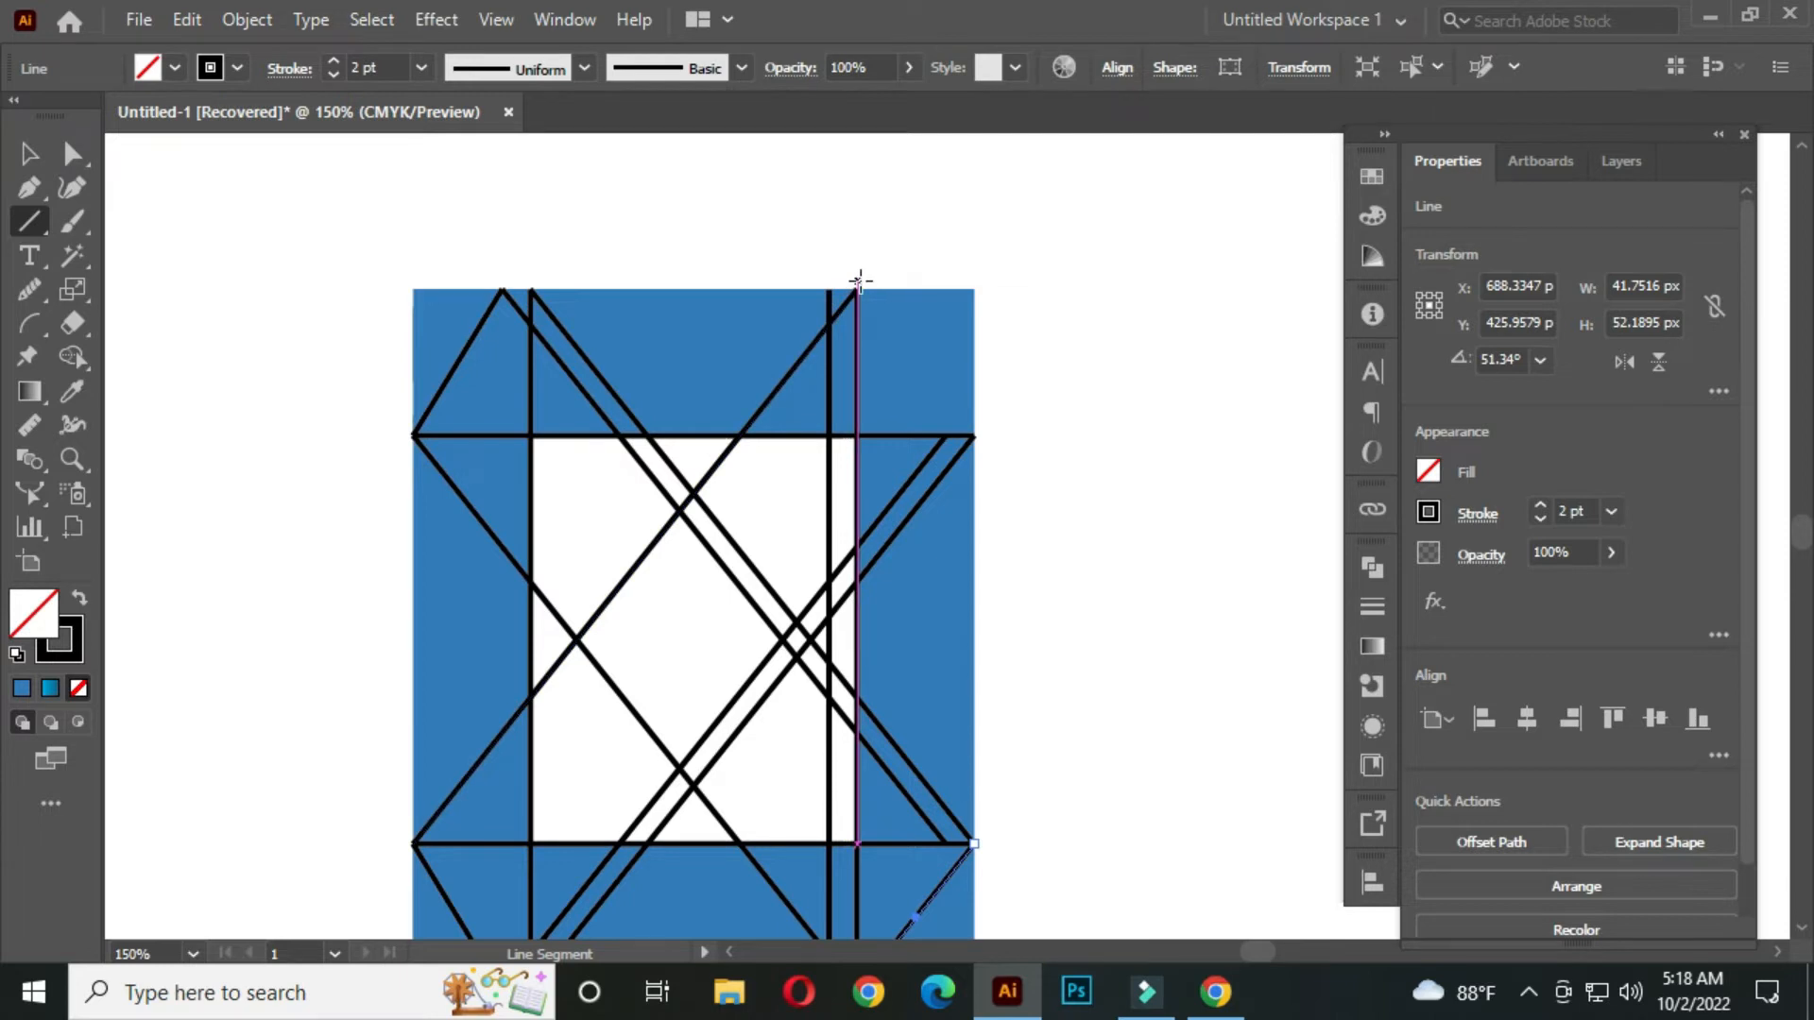
{"action": "left_click_drag", "start_coordinate": [857, 286], "coordinate": [973, 433]}
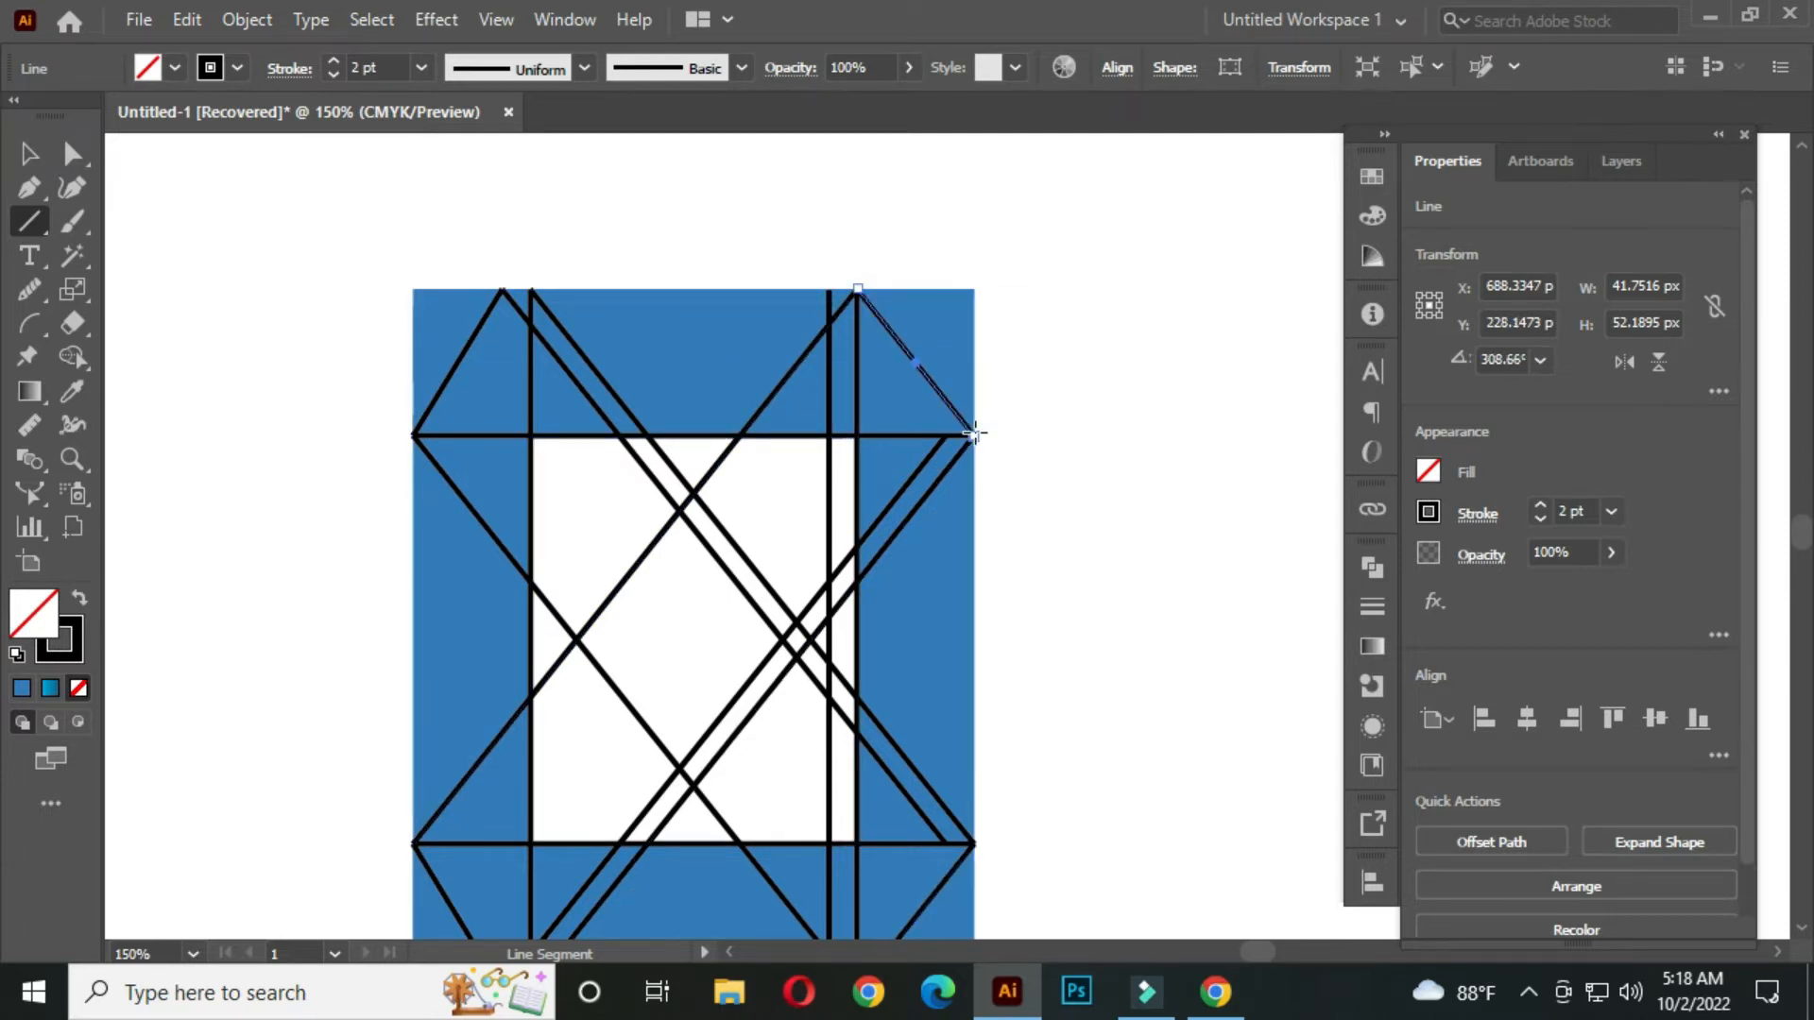
{"action": "scroll", "coordinate": [973, 433], "scroll_direction": "down", "scroll_amount": 1}
{"action": "left_click", "coordinate": [30, 155]}
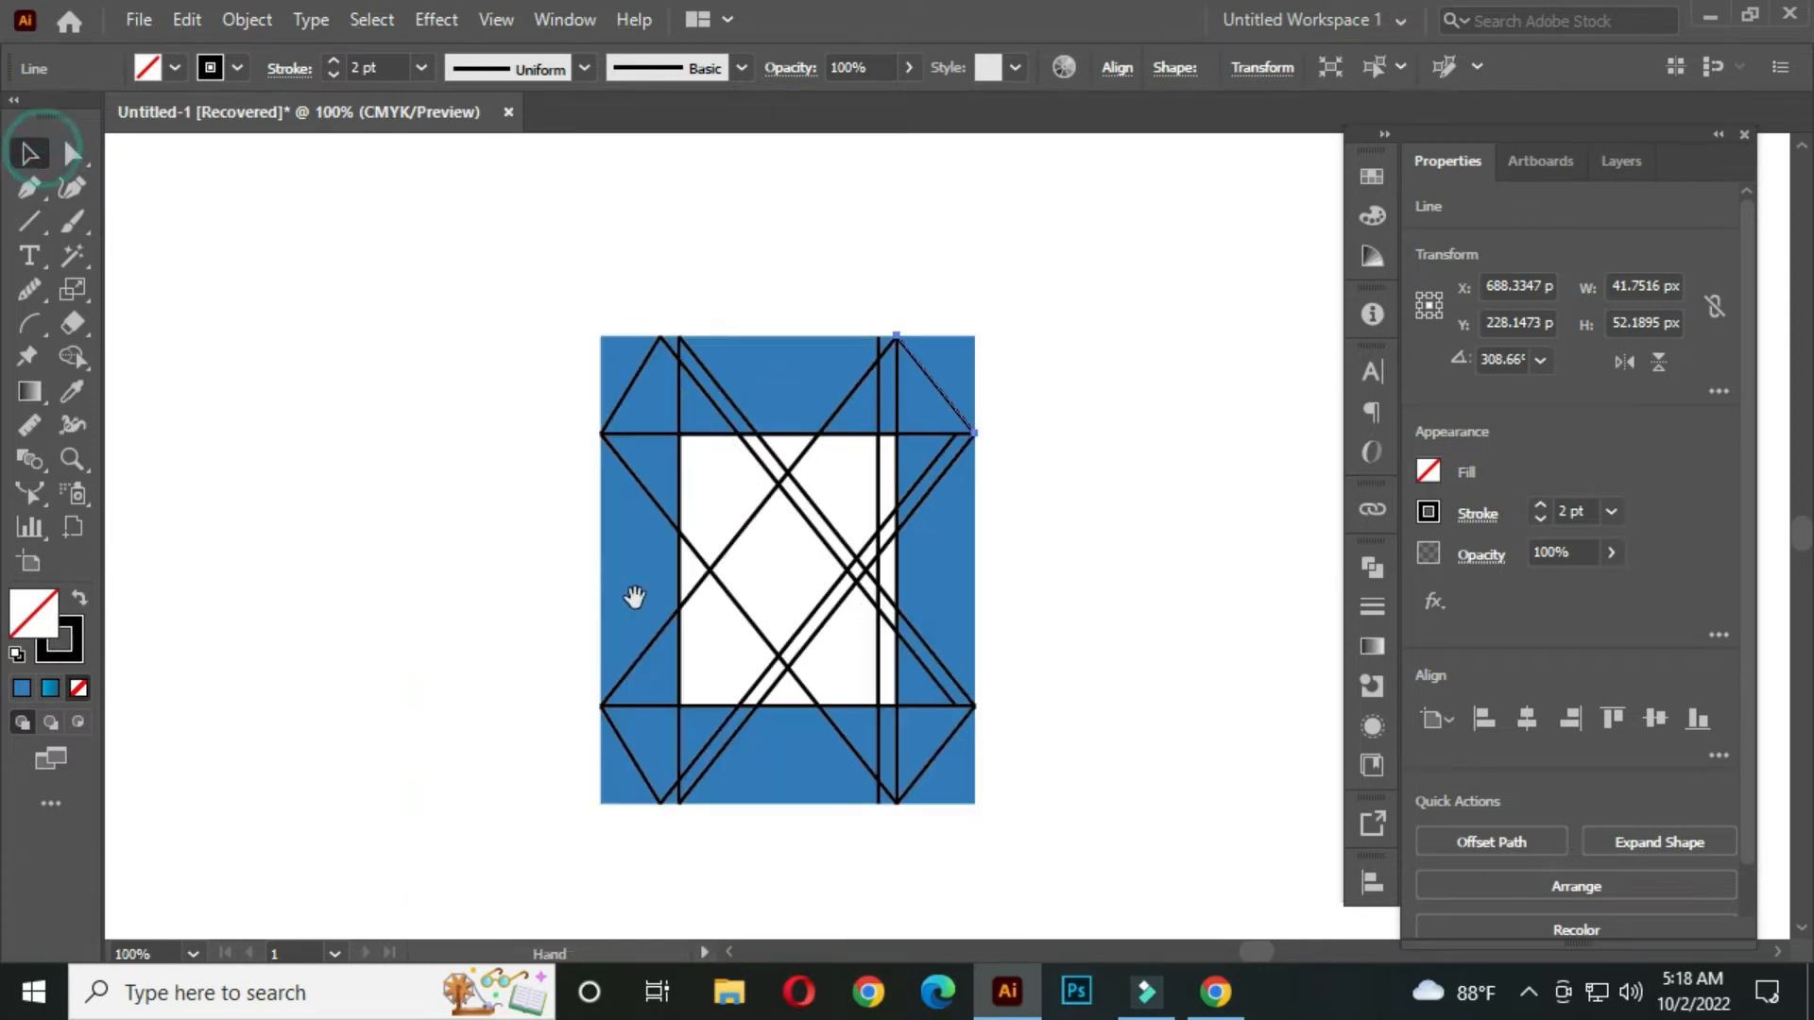
{"action": "left_click_drag", "start_coordinate": [636, 599], "coordinate": [575, 548]}
{"action": "left_click", "coordinate": [1035, 457]}
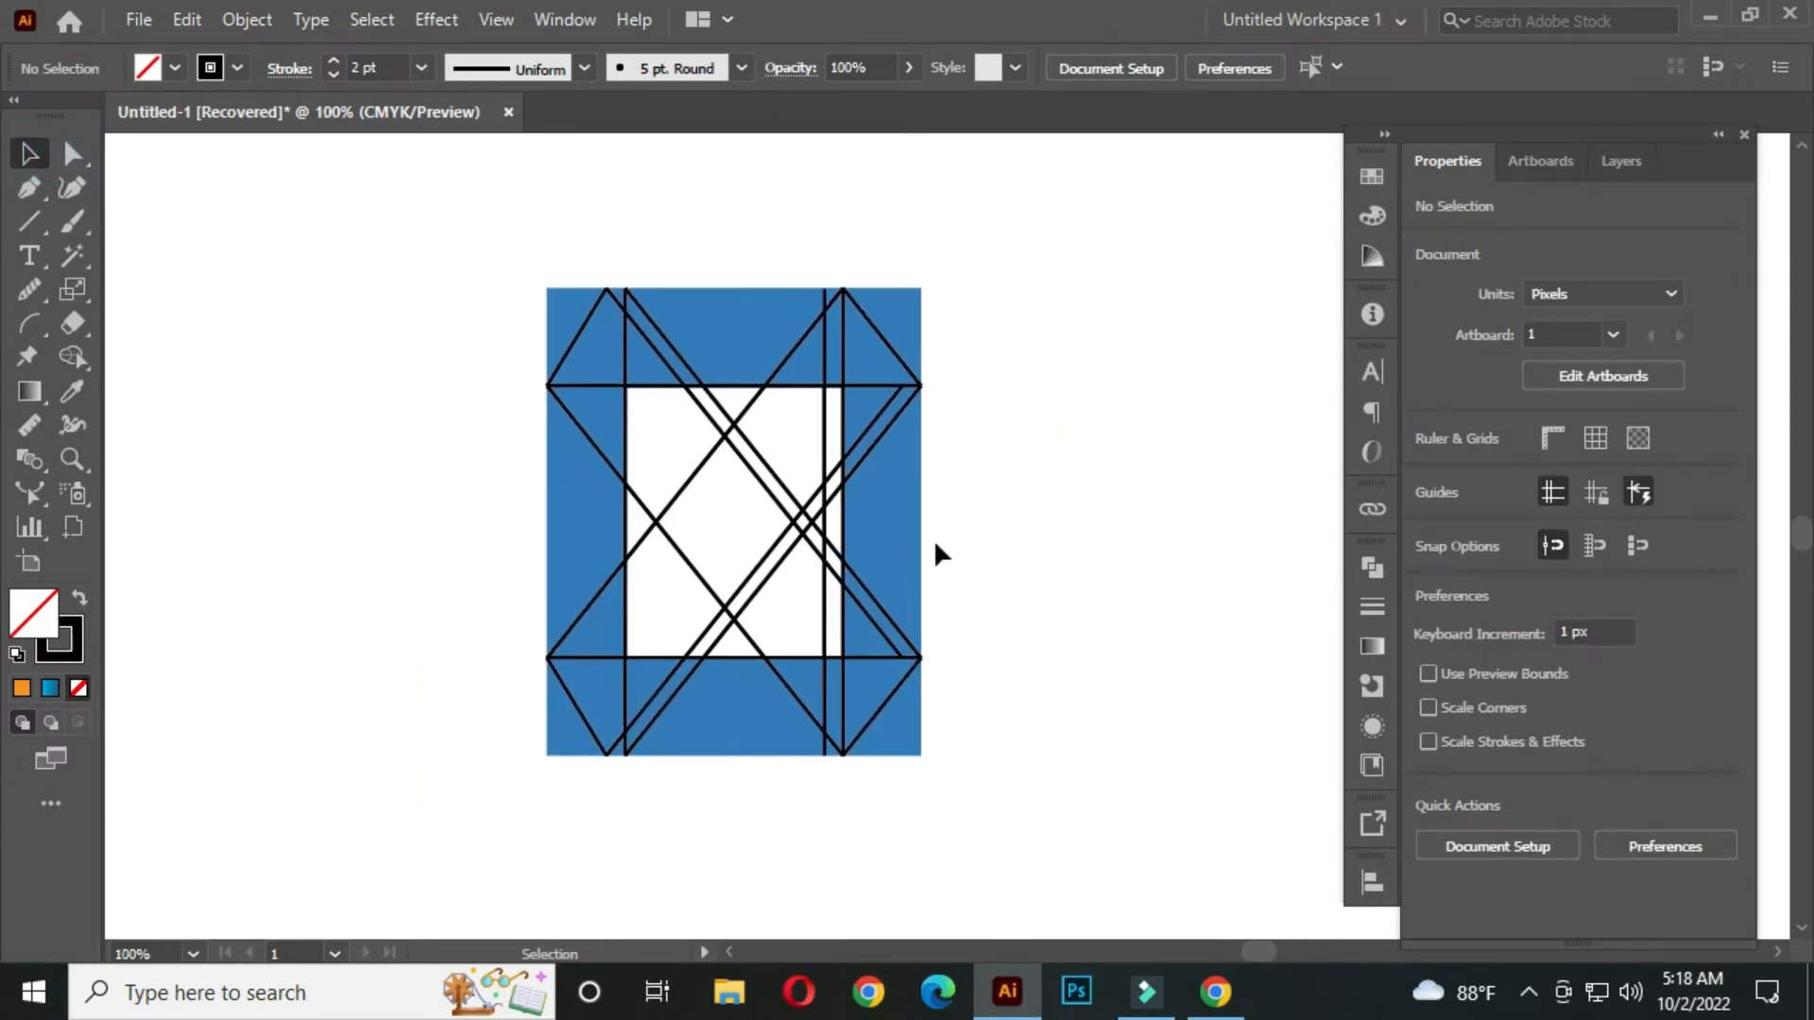
- Draw a vertical line segment about 95 px long between the central diamond's upper and lower inner crossings, and deselect it
{"action": "left_click", "coordinate": [38, 214]}
{"action": "left_click", "coordinate": [151, 348]}
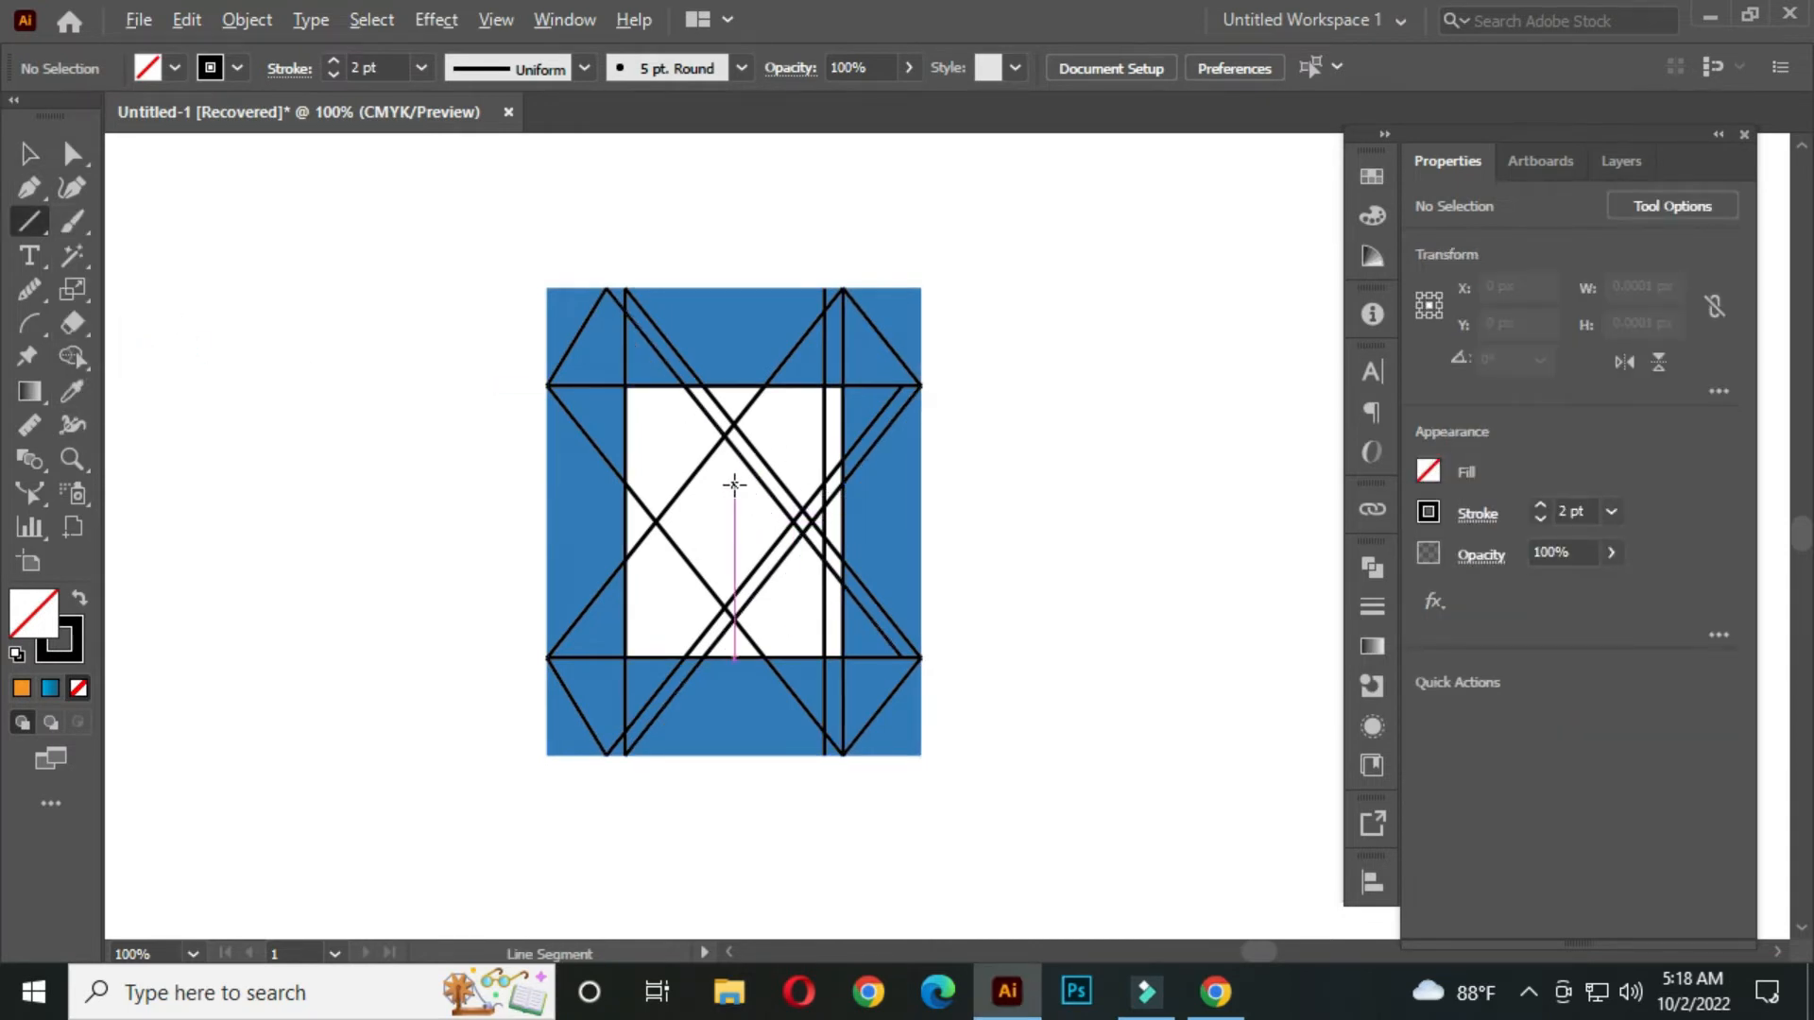
{"action": "scroll", "coordinate": [728, 486], "scroll_direction": "up", "scroll_amount": 1}
{"action": "scroll", "coordinate": [711, 423], "scroll_direction": "up", "scroll_amount": 1}
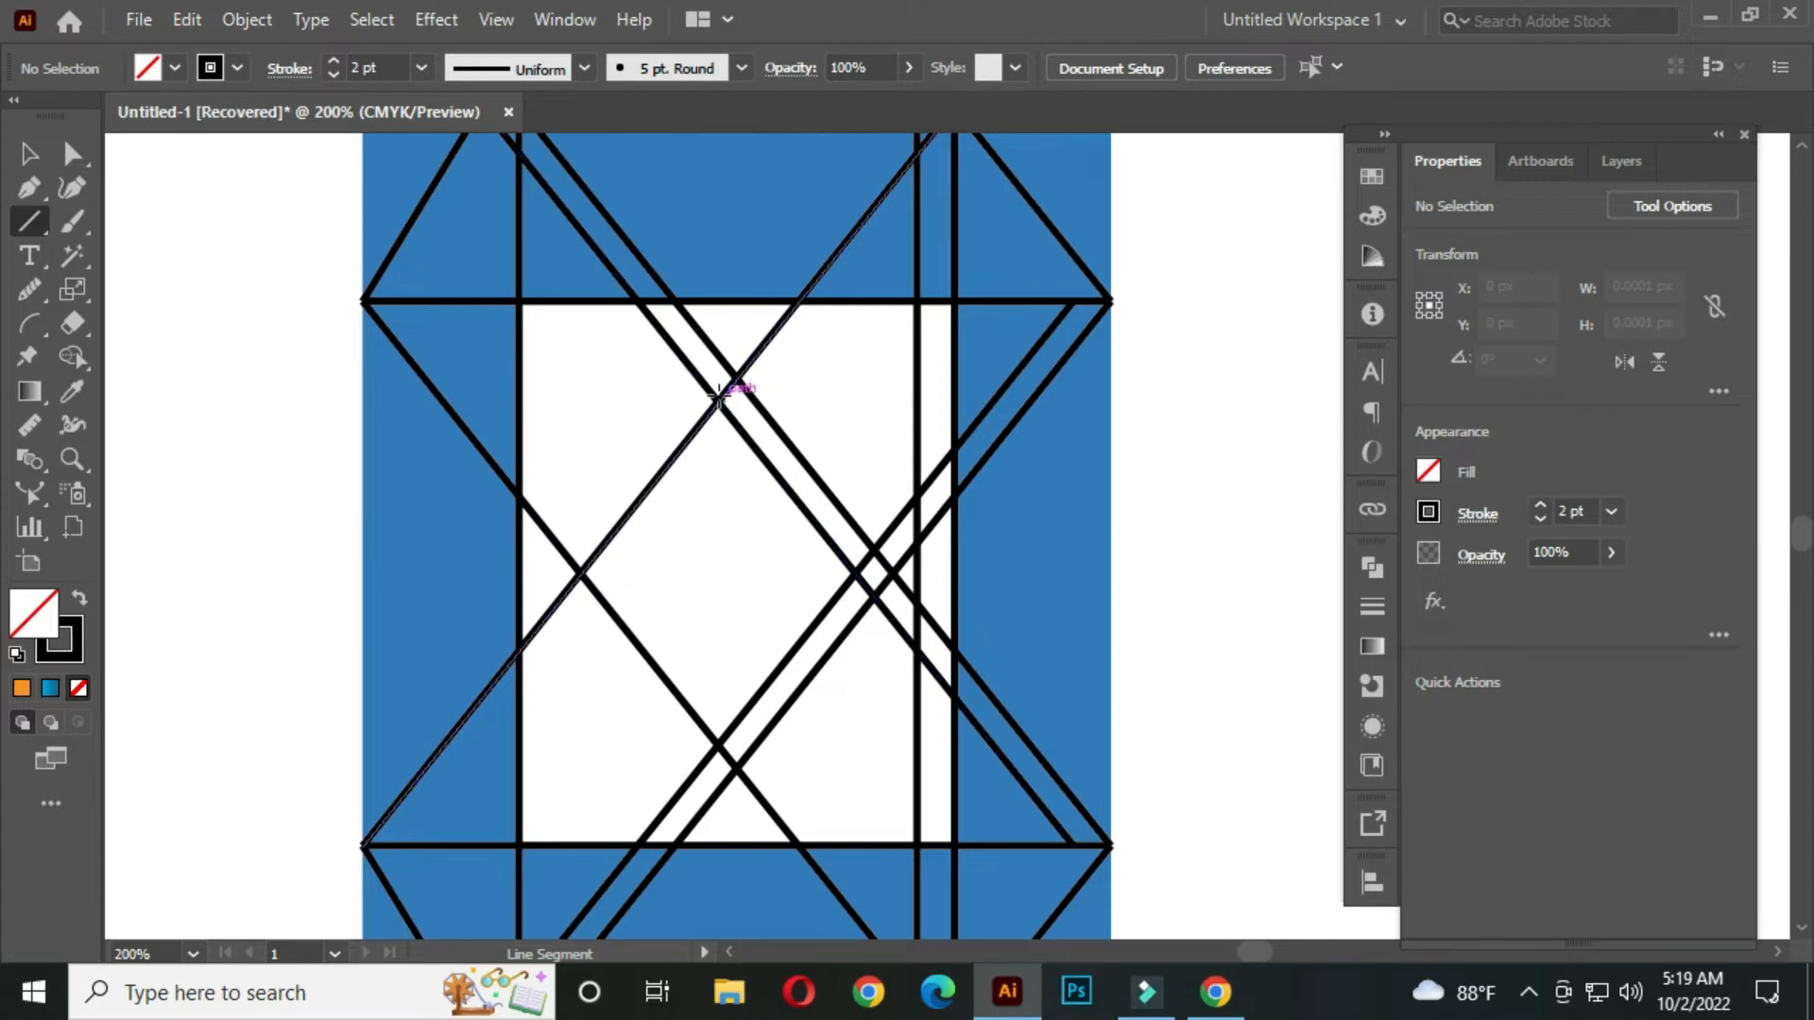
{"action": "left_click_drag", "start_coordinate": [718, 397], "coordinate": [724, 756]}
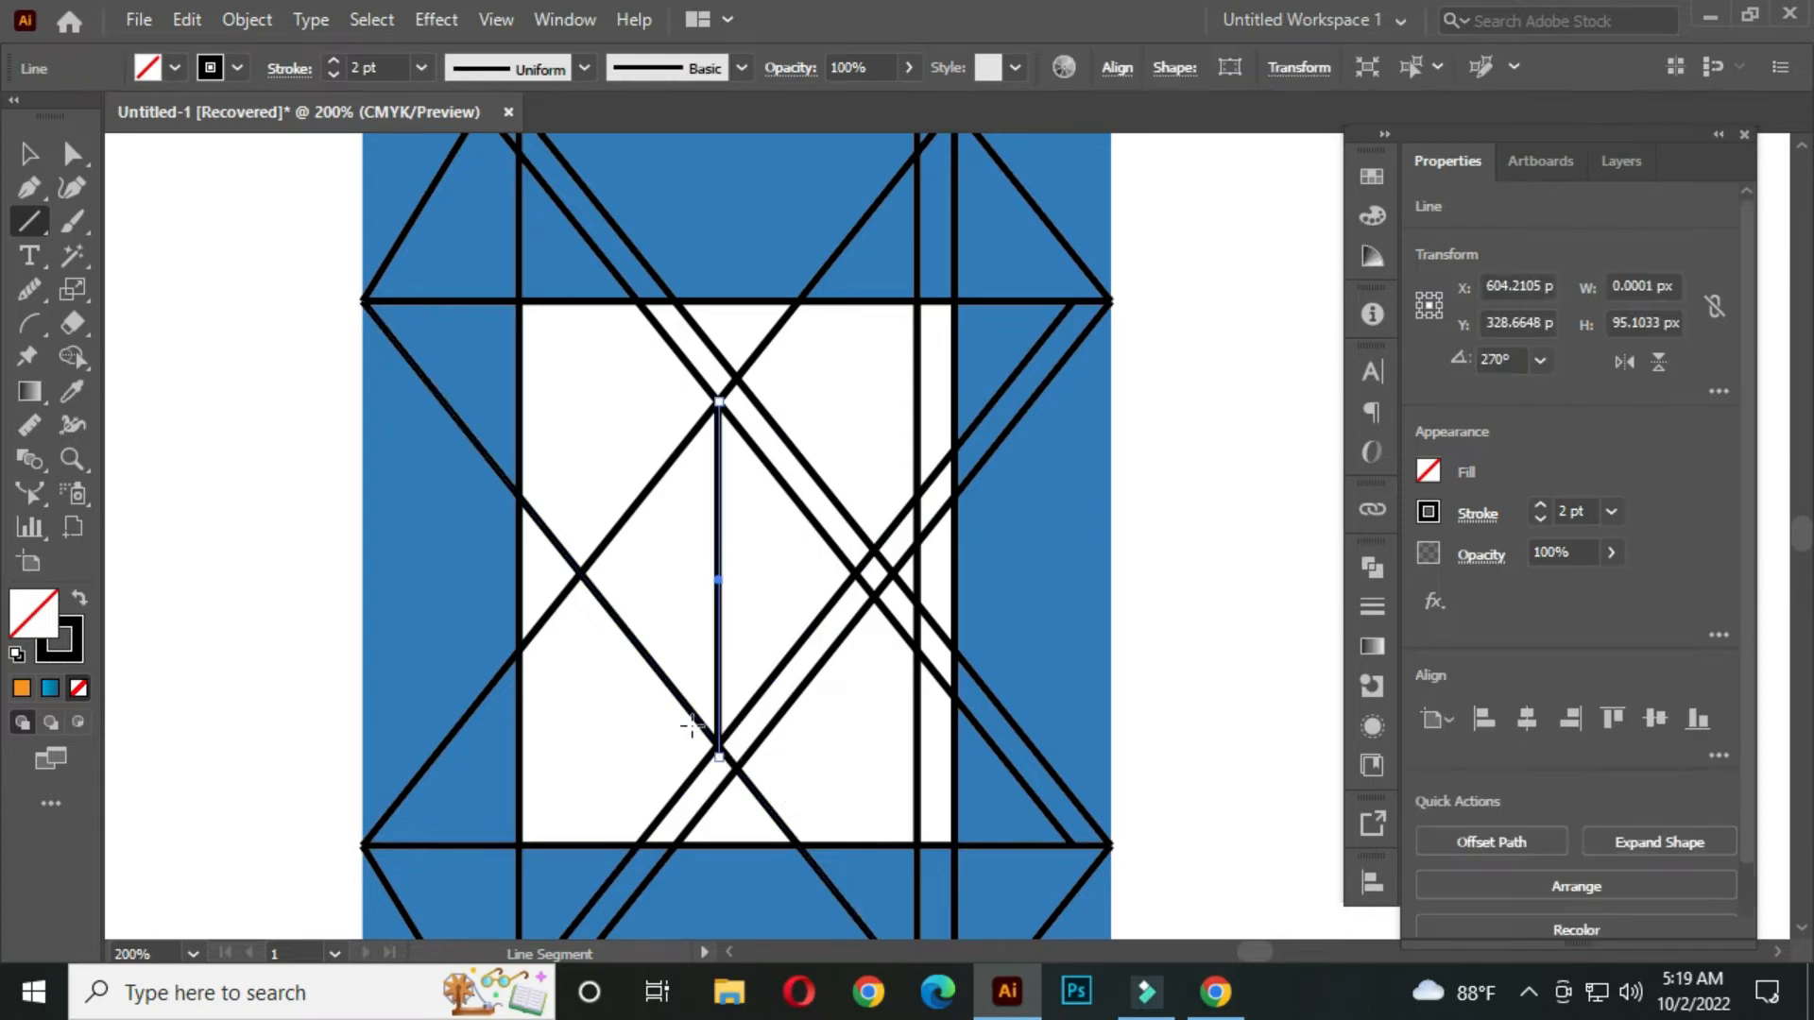
{"action": "left_click", "coordinate": [29, 153]}
{"action": "left_click", "coordinate": [274, 391]}
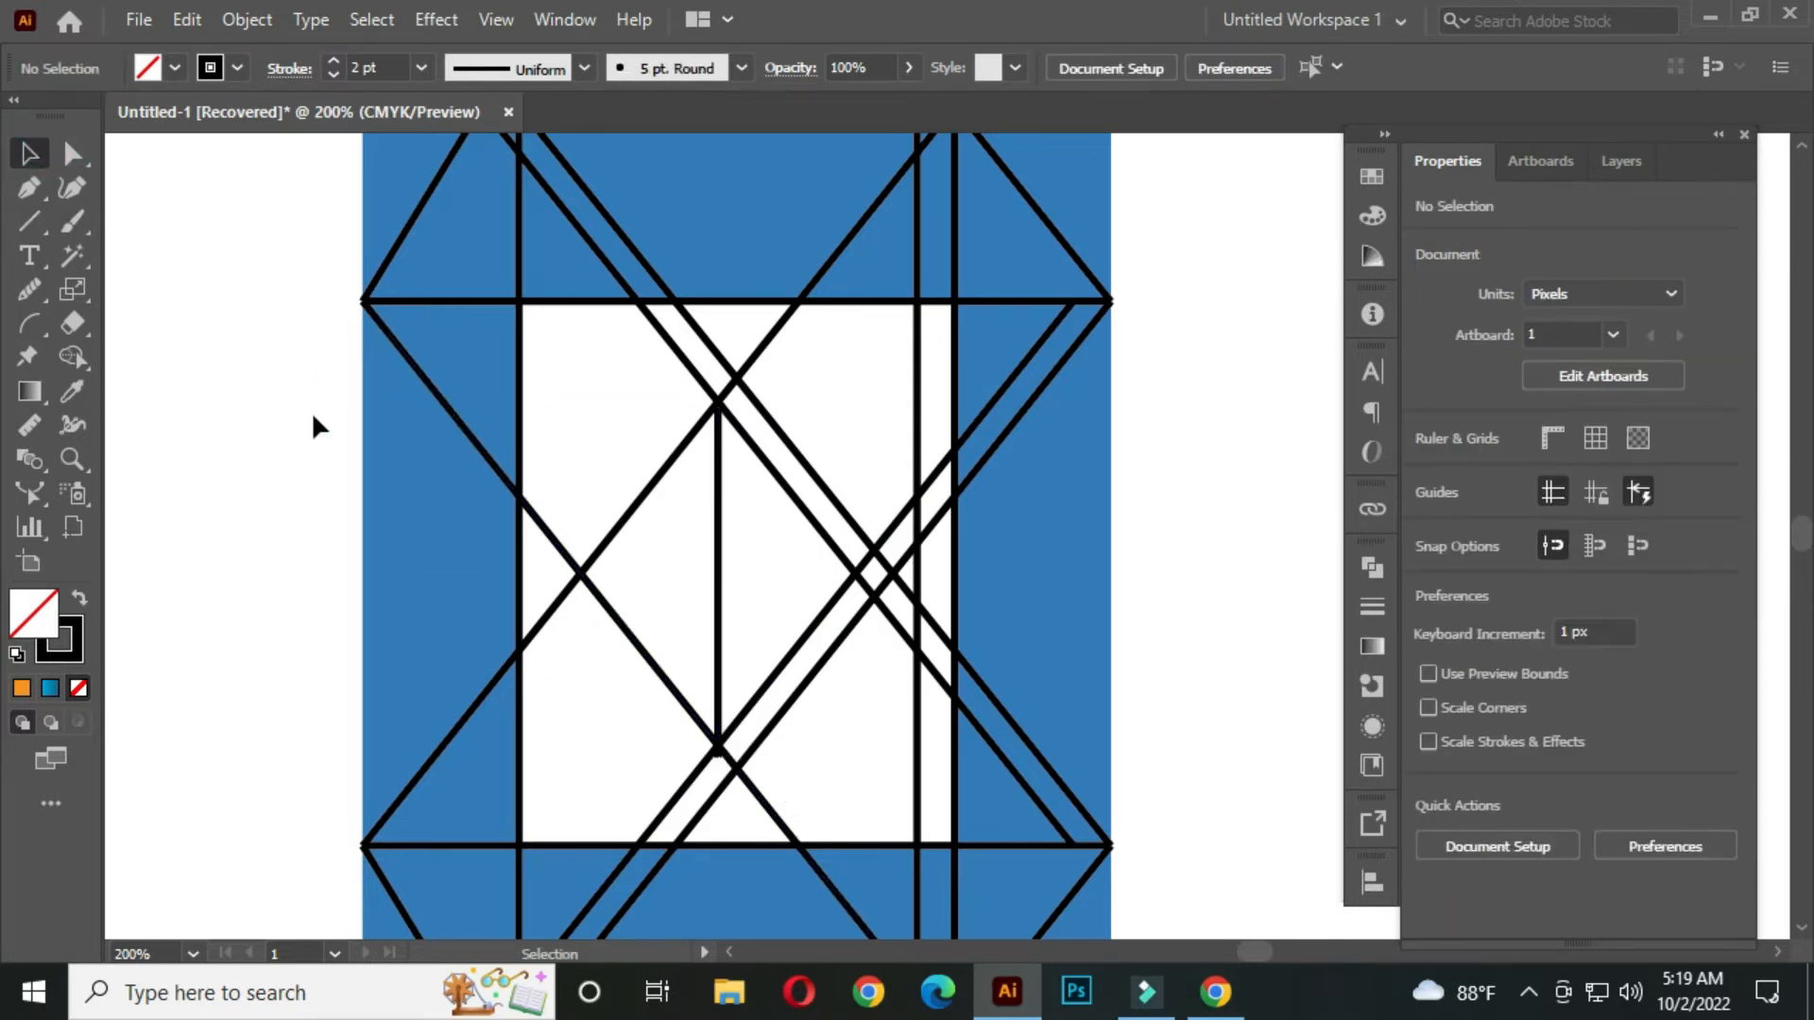
- Select the whole frame with all its lines, activate the Shape Builder tool and set the fill to orange-red
{"action": "scroll", "coordinate": [325, 427], "scroll_direction": "down", "scroll_amount": 1}
{"action": "scroll", "coordinate": [539, 438], "scroll_direction": "down", "scroll_amount": 1}
{"action": "left_click_drag", "start_coordinate": [421, 510], "coordinate": [543, 521]}
{"action": "left_click_drag", "start_coordinate": [340, 202], "coordinate": [1068, 822]}
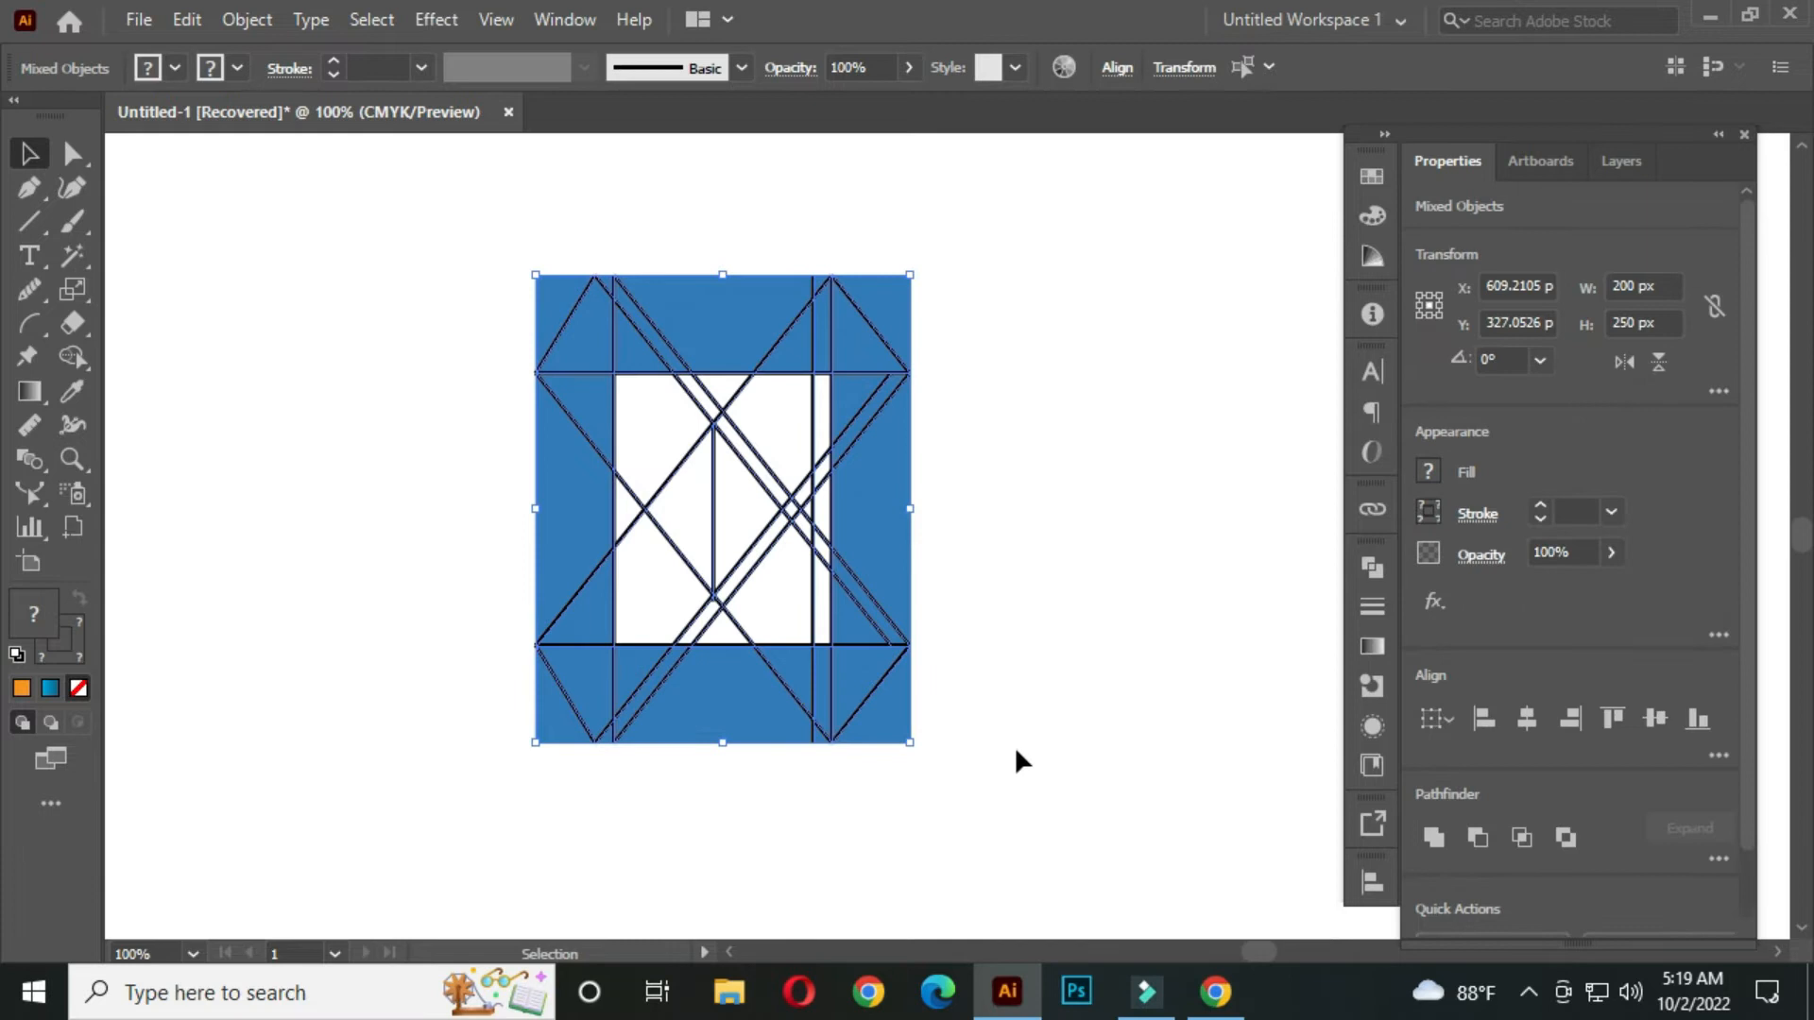
{"action": "left_click", "coordinate": [74, 357]}
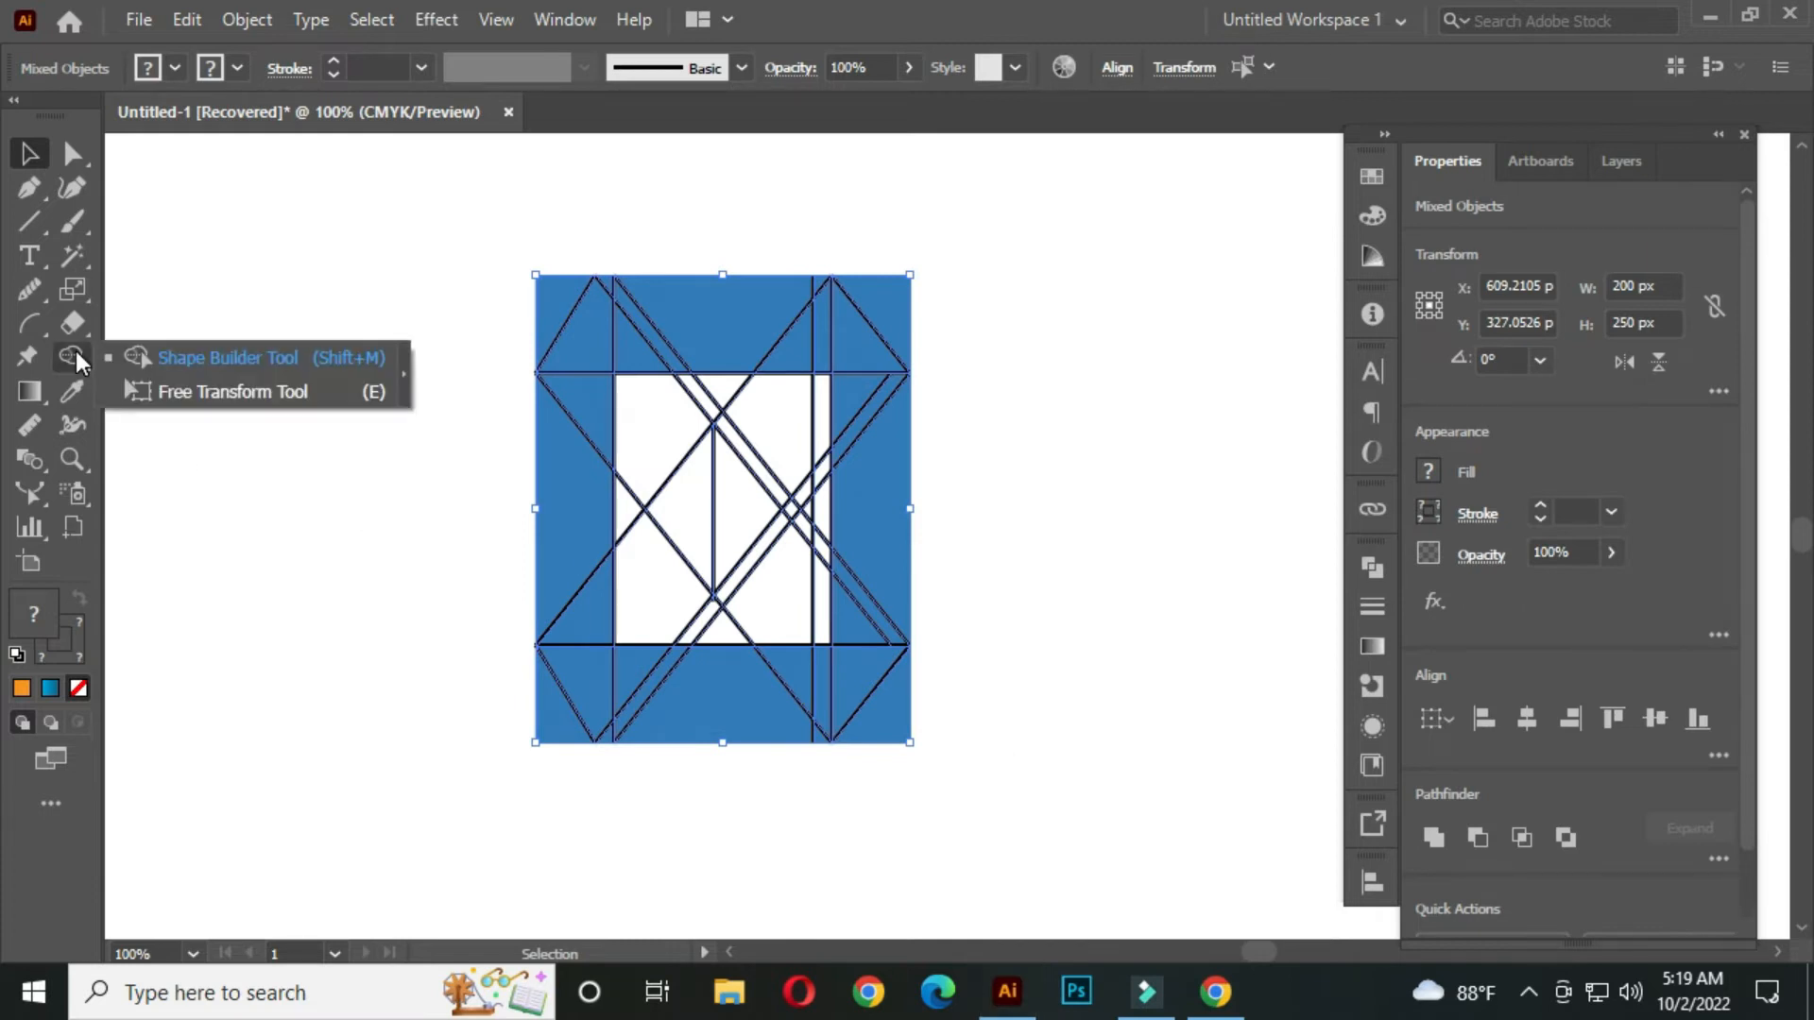
{"action": "left_click", "coordinate": [264, 357]}
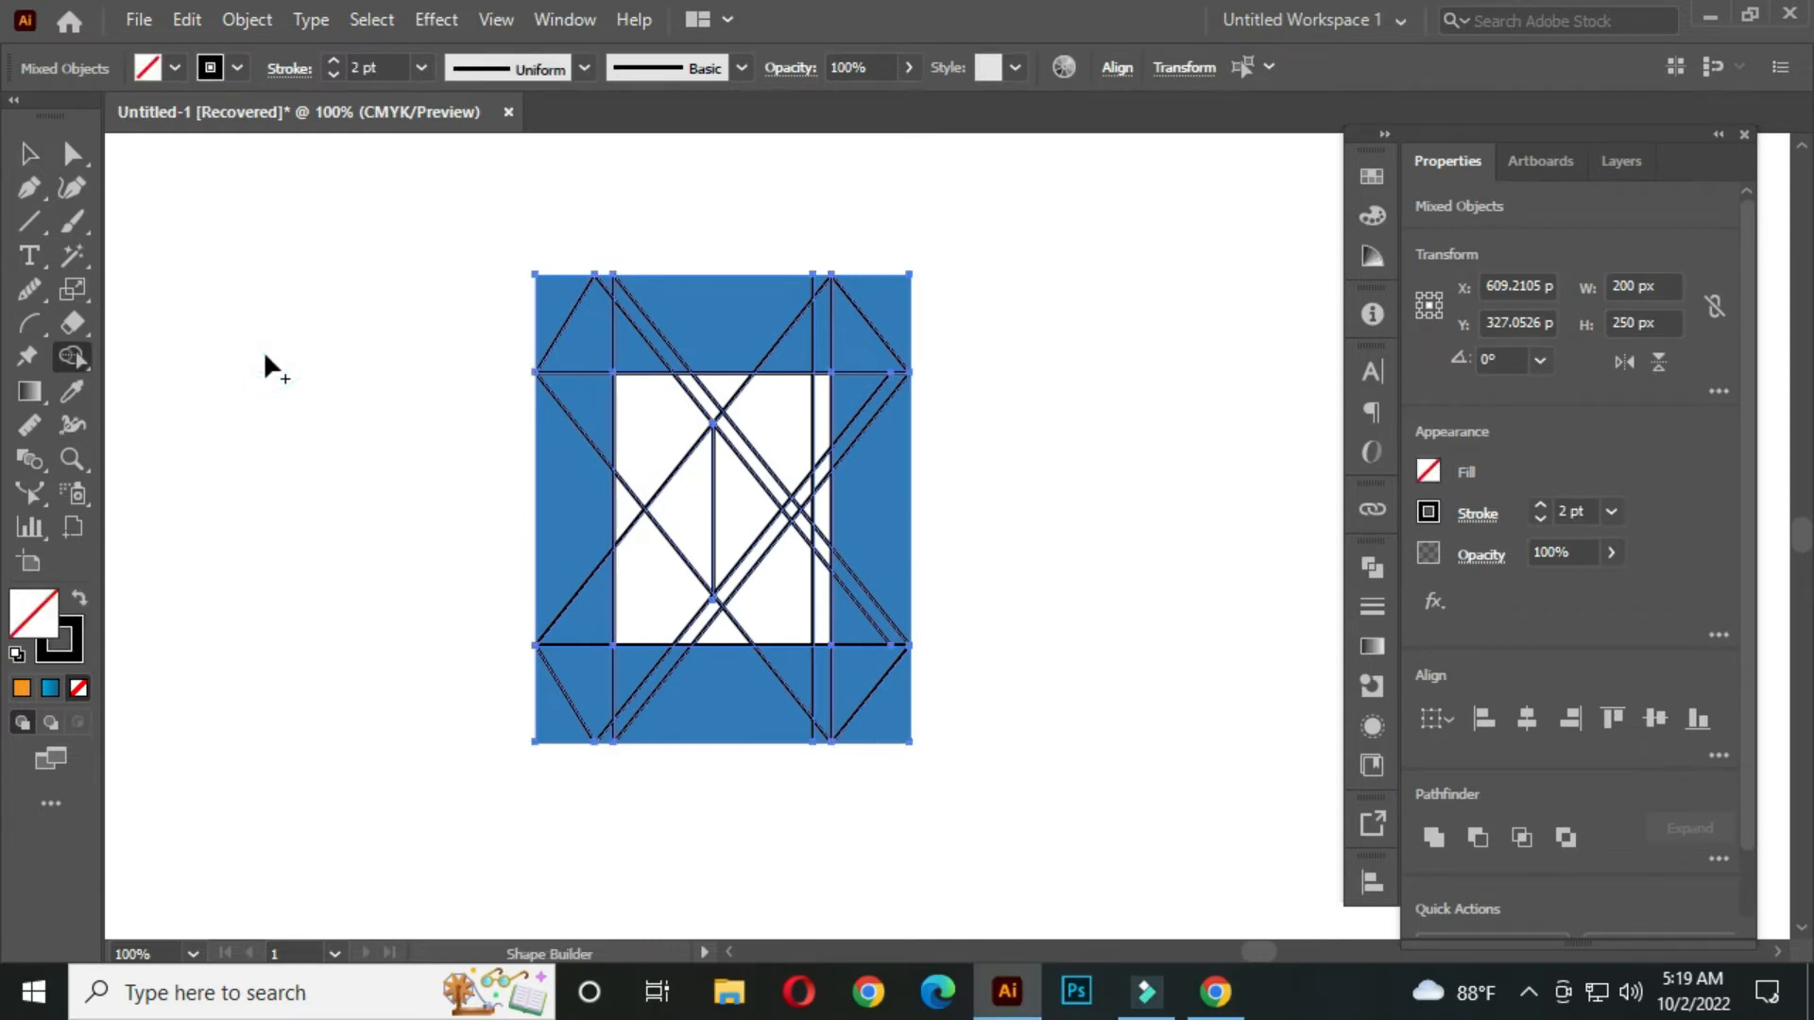
{"action": "left_click", "coordinate": [174, 68]}
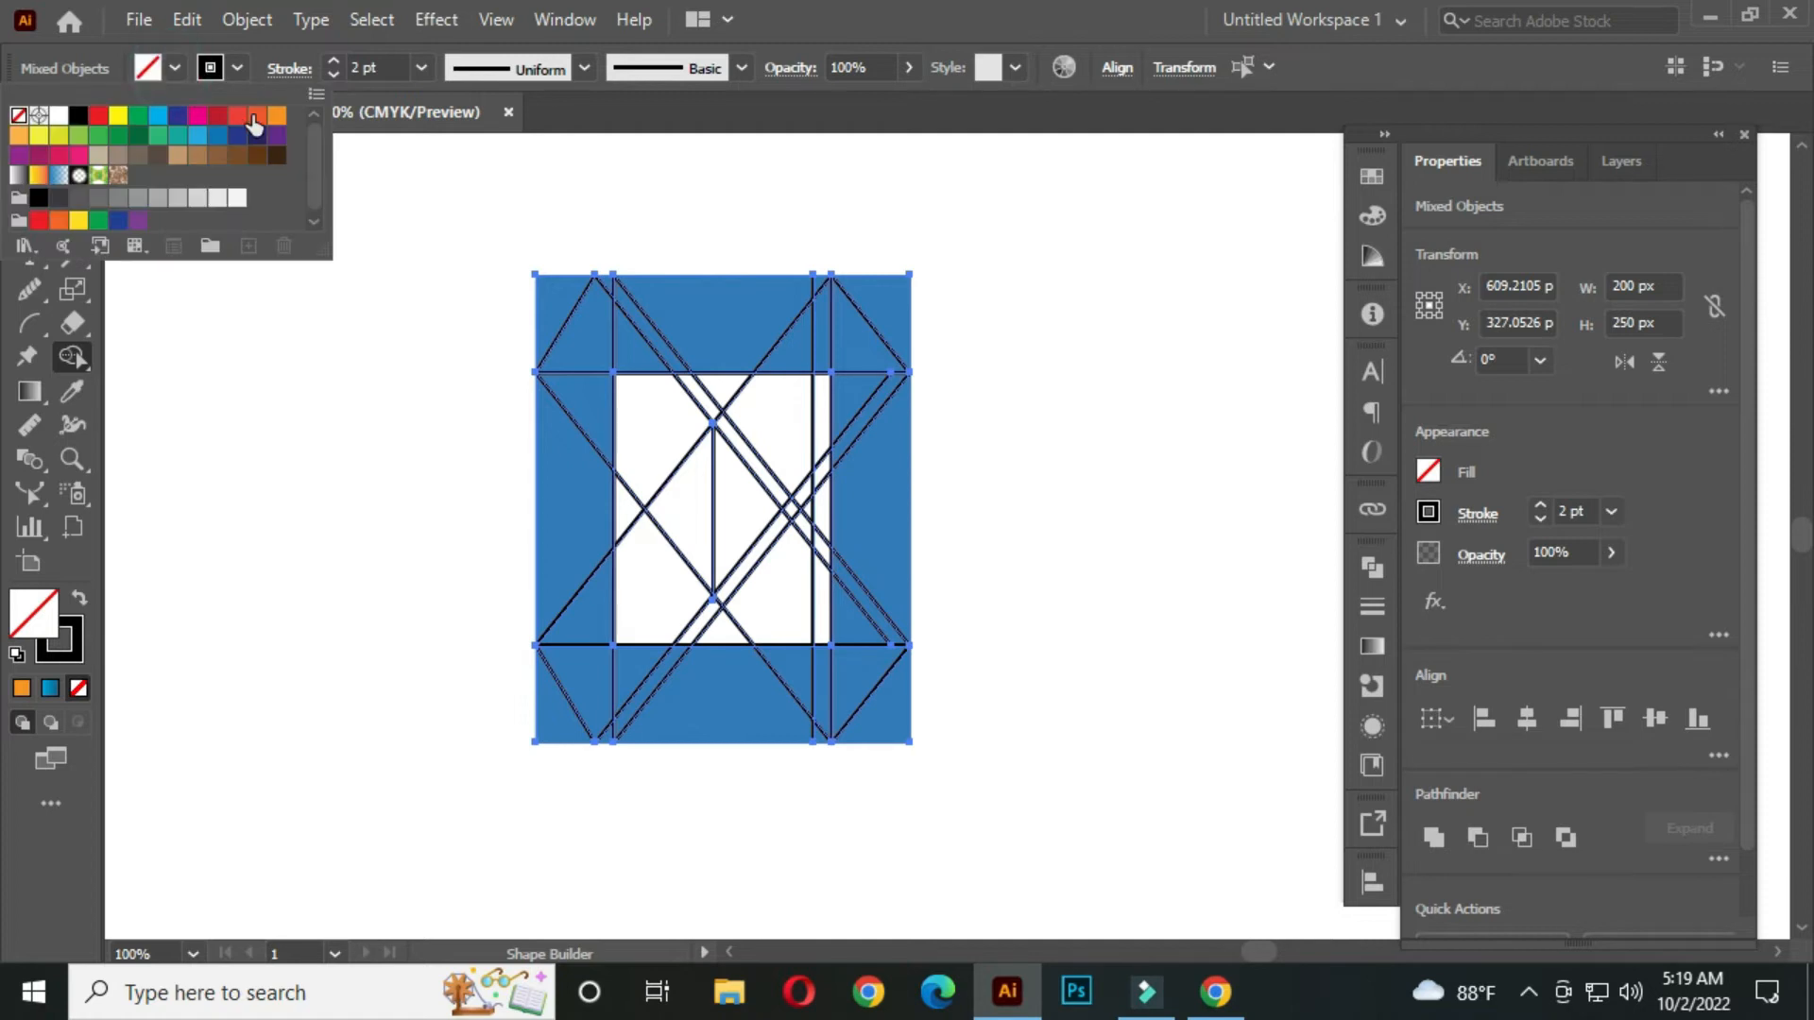
{"action": "left_click", "coordinate": [255, 117]}
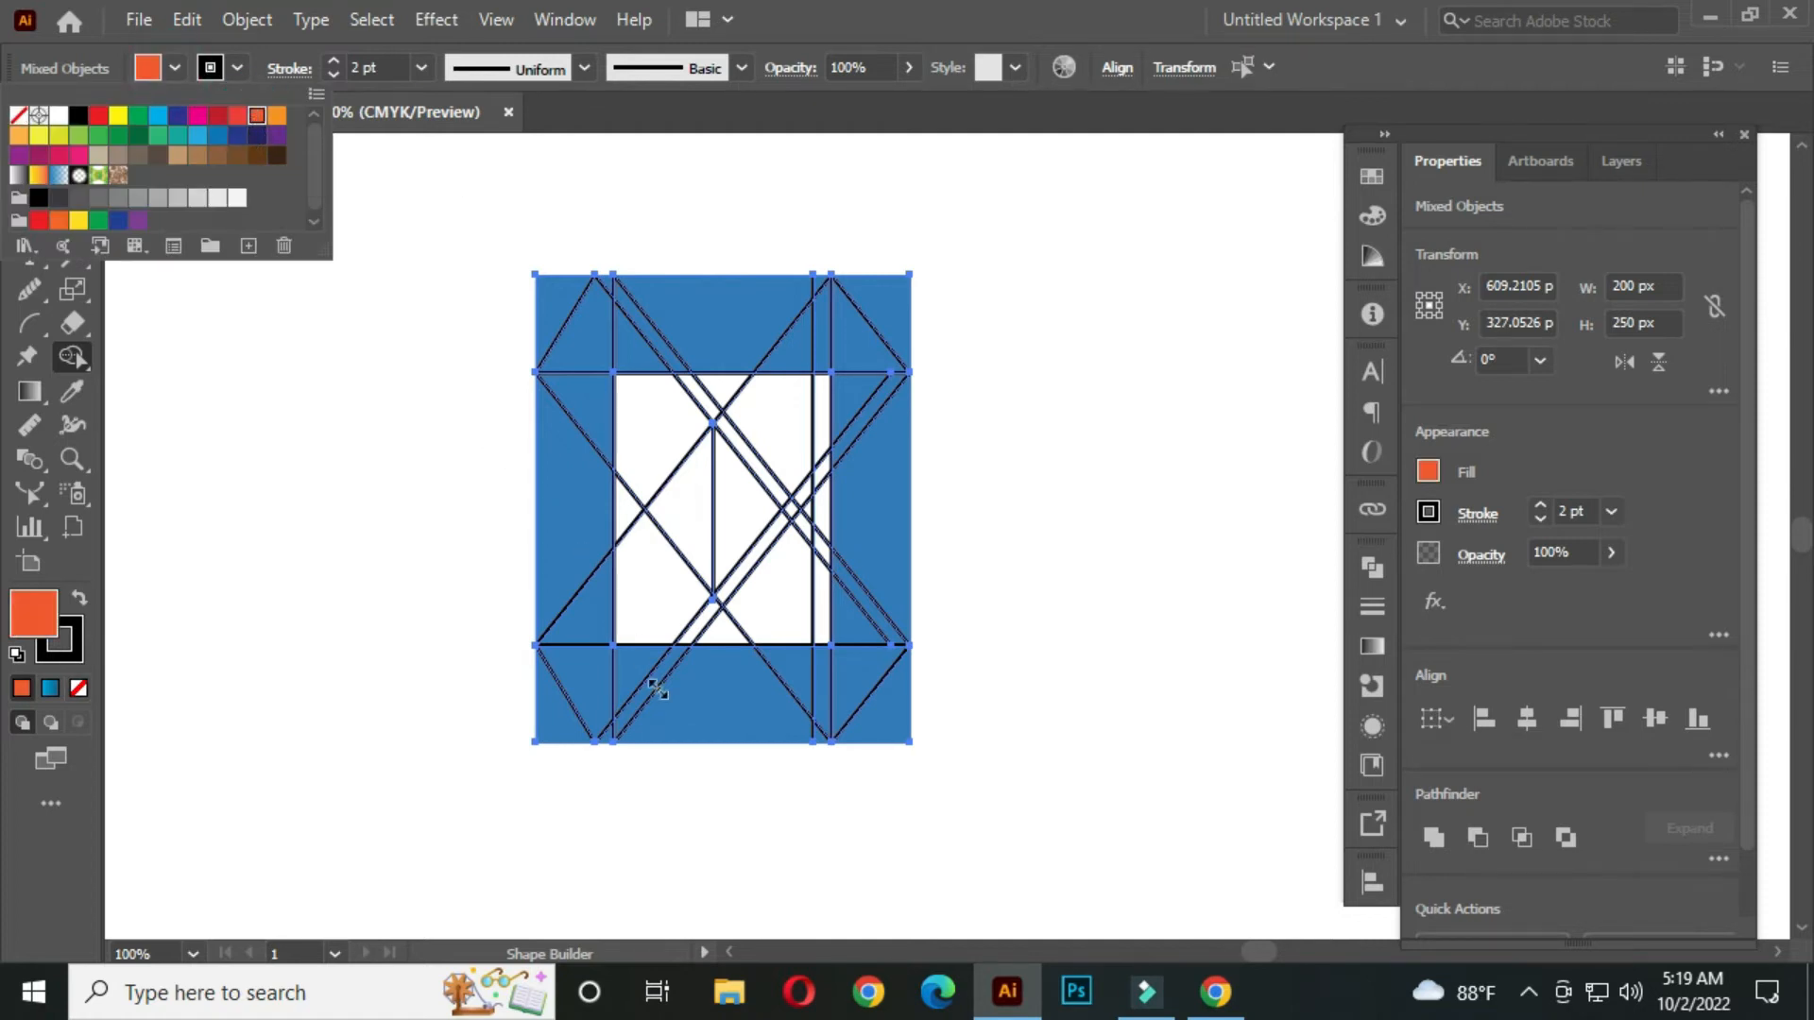
- Merge the lower half's regions with Shape Builder into a wide bottom band, a right triangle and a left slanted panel
{"action": "left_click", "coordinate": [679, 725]}
{"action": "scroll", "coordinate": [676, 691], "scroll_direction": "up", "scroll_amount": 1}
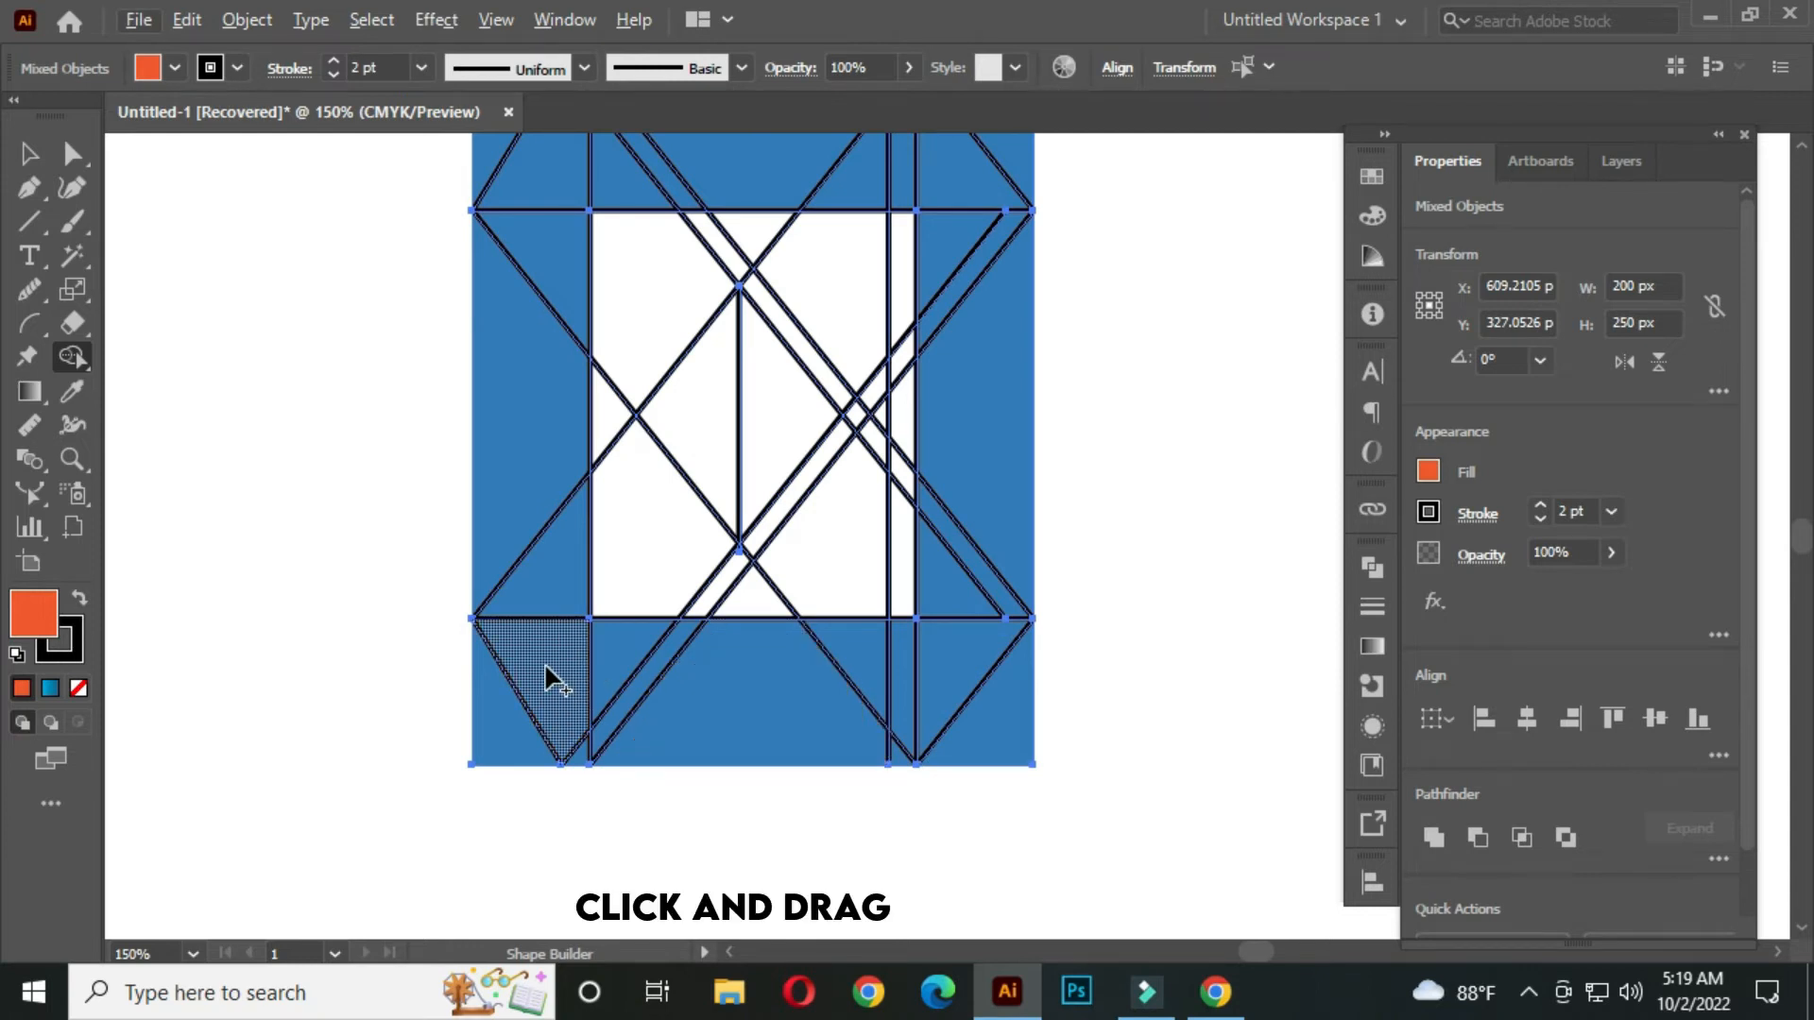
{"action": "left_click_drag", "start_coordinate": [546, 667], "coordinate": [687, 702]}
{"action": "left_click_drag", "start_coordinate": [844, 725], "coordinate": [843, 726]}
{"action": "left_click", "coordinate": [587, 696]}
{"action": "mouse_move", "coordinate": [616, 701]}
{"action": "left_mouse_down"}
{"action": "mouse_move", "coordinate": [791, 697]}
{"action": "mouse_move", "coordinate": [937, 650]}
{"action": "mouse_move", "coordinate": [899, 751]}
{"action": "mouse_move", "coordinate": [870, 728]}
{"action": "mouse_move", "coordinate": [863, 678]}
{"action": "left_mouse_up"}
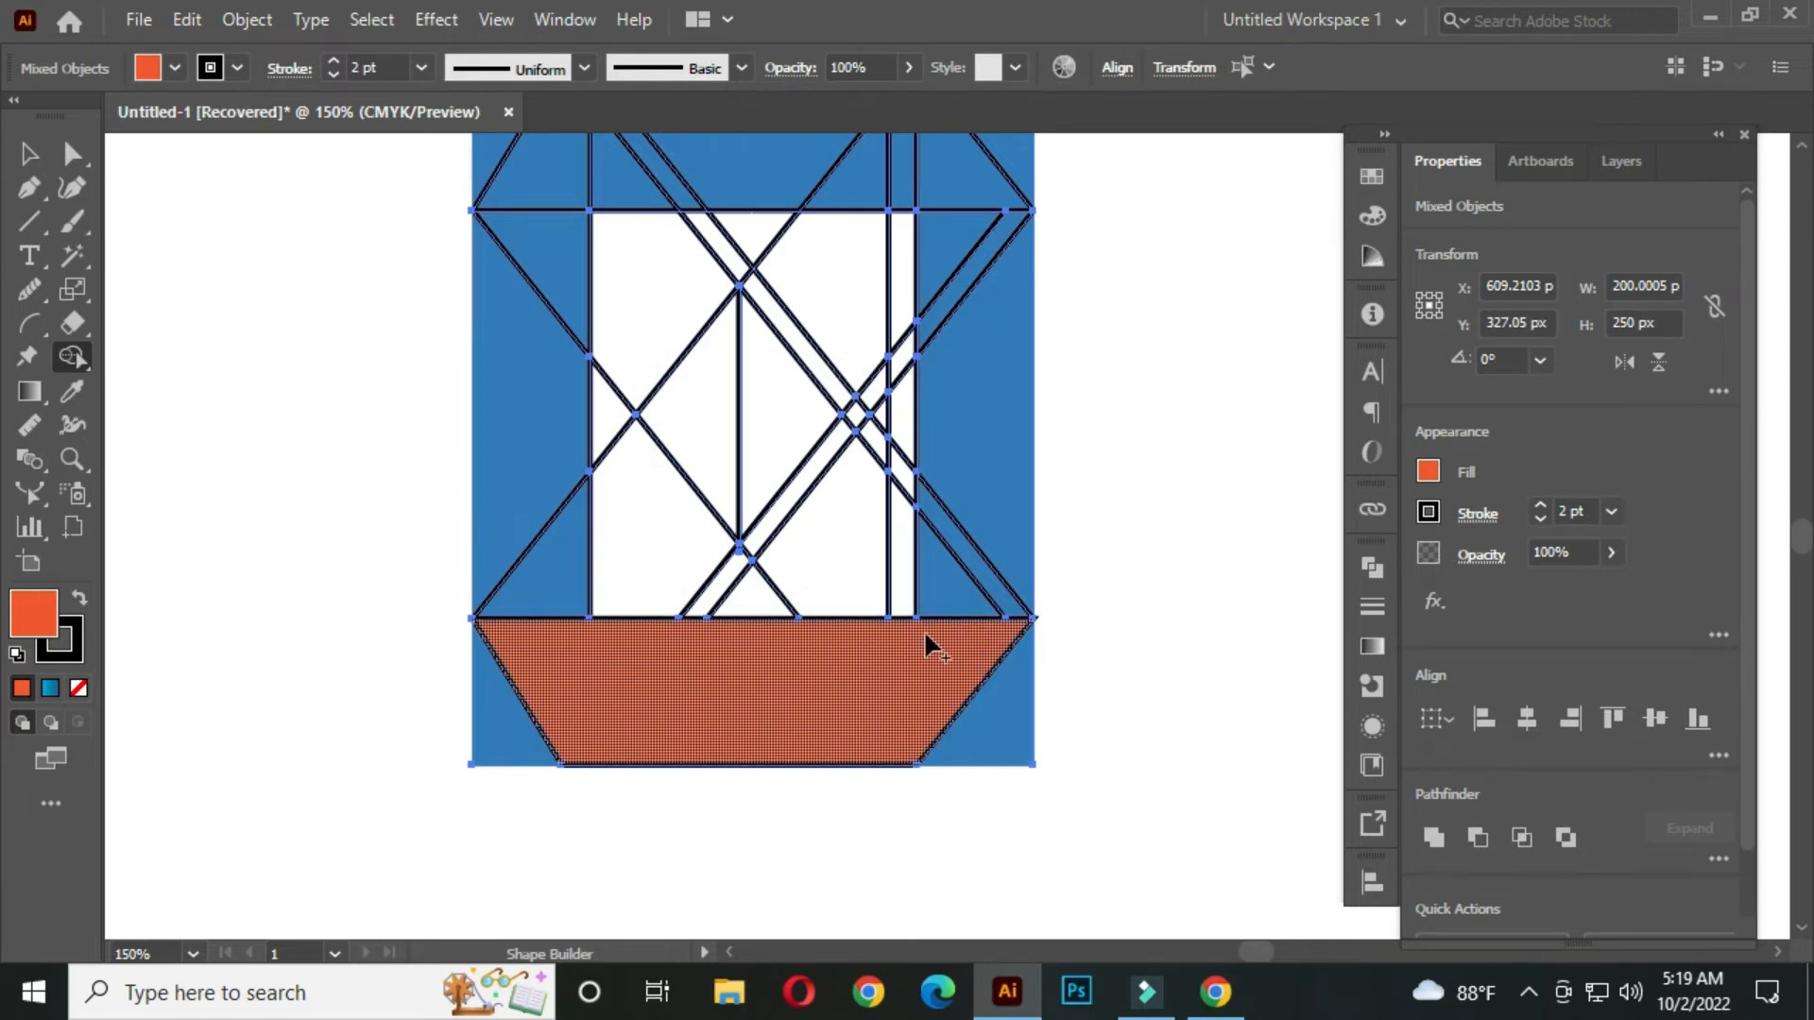
{"action": "mouse_move", "coordinate": [895, 451]}
{"action": "left_mouse_down"}
{"action": "mouse_move", "coordinate": [919, 588]}
{"action": "mouse_move", "coordinate": [992, 599]}
{"action": "mouse_move", "coordinate": [899, 562]}
{"action": "left_mouse_up"}
{"action": "mouse_move", "coordinate": [561, 582]}
{"action": "left_mouse_down"}
{"action": "mouse_move", "coordinate": [657, 540]}
{"action": "mouse_move", "coordinate": [716, 440]}
{"action": "mouse_move", "coordinate": [694, 437]}
{"action": "mouse_move", "coordinate": [715, 592]}
{"action": "left_mouse_up"}
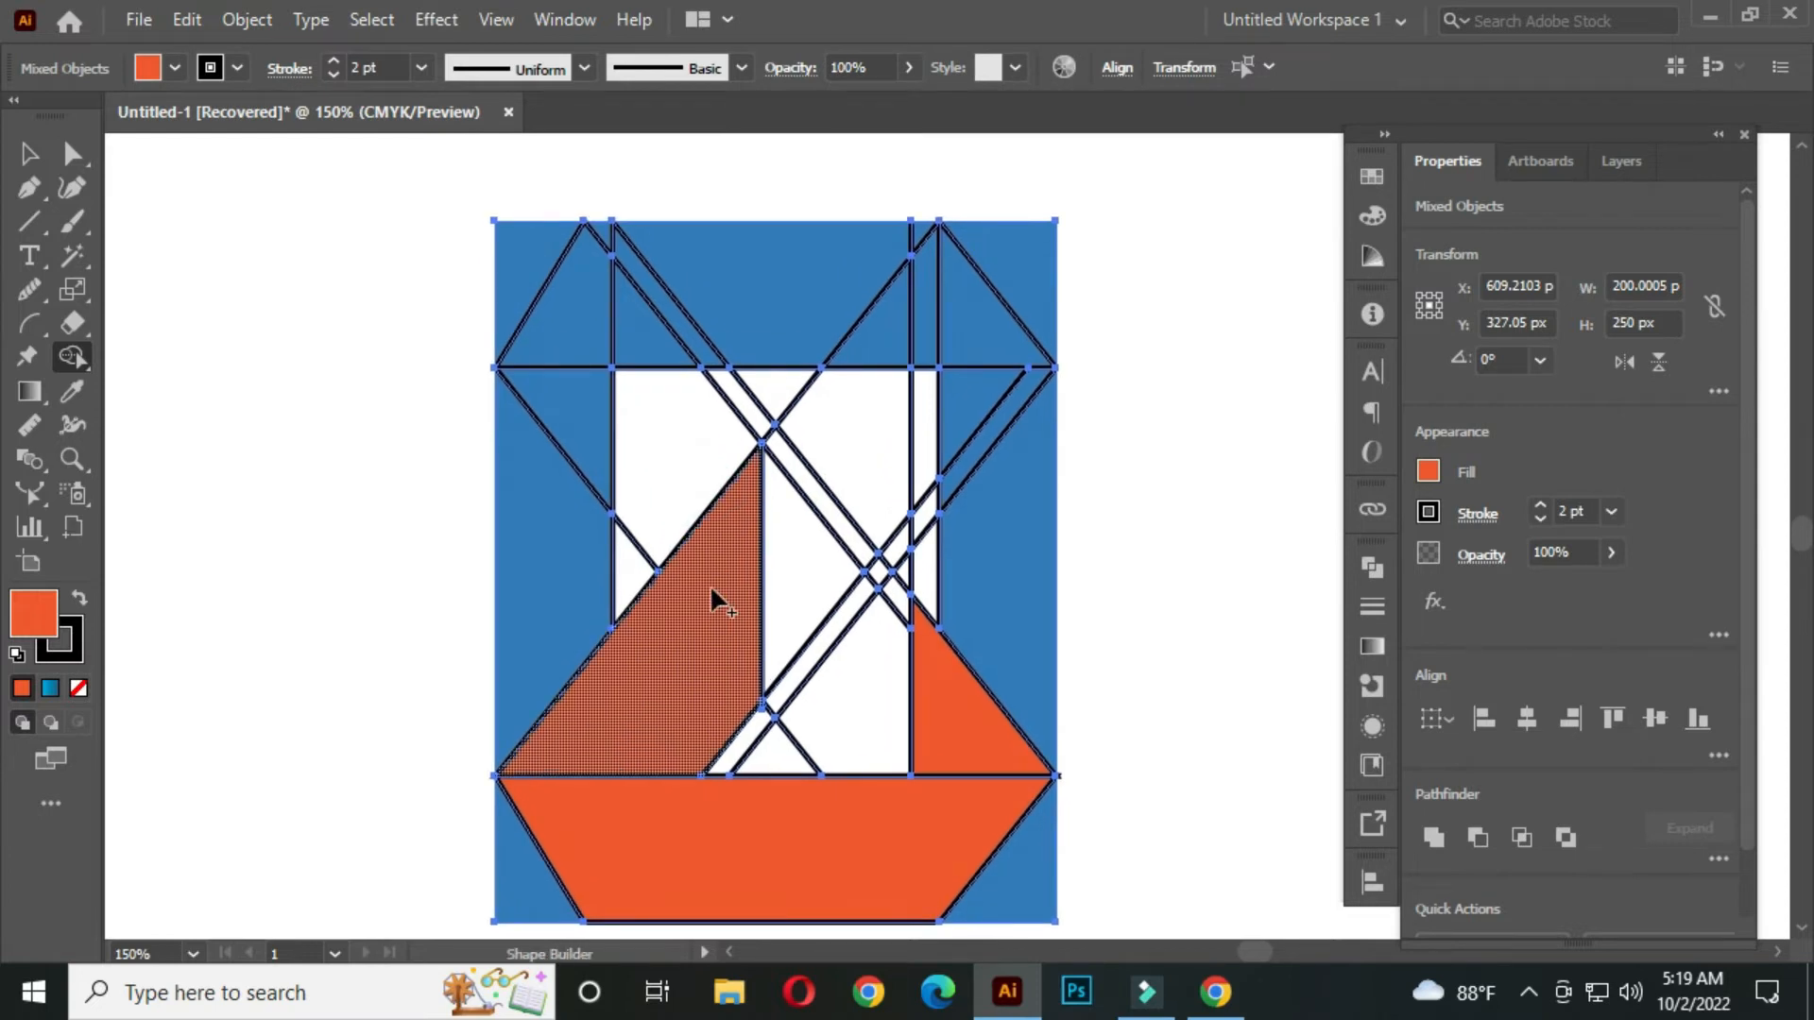
- Merge the upper half's regions into a left slanted panel, a wide top band and a right triangle, and deselect the artwork
{"action": "mouse_move", "coordinate": [662, 463]}
{"action": "left_mouse_down"}
{"action": "mouse_move", "coordinate": [598, 396]}
{"action": "mouse_move", "coordinate": [660, 421]}
{"action": "left_mouse_up"}
{"action": "mouse_move", "coordinate": [652, 340]}
{"action": "left_mouse_down"}
{"action": "mouse_move", "coordinate": [579, 283]}
{"action": "mouse_move", "coordinate": [963, 305]}
{"action": "mouse_move", "coordinate": [923, 253]}
{"action": "left_mouse_up"}
{"action": "mouse_move", "coordinate": [754, 276]}
{"action": "left_mouse_down"}
{"action": "mouse_move", "coordinate": [599, 233]}
{"action": "mouse_move", "coordinate": [616, 248]}
{"action": "left_mouse_up"}
{"action": "mouse_move", "coordinate": [923, 393]}
{"action": "left_mouse_down"}
{"action": "mouse_move", "coordinate": [1012, 405]}
{"action": "mouse_move", "coordinate": [933, 500]}
{"action": "mouse_move", "coordinate": [925, 454]}
{"action": "left_mouse_up"}
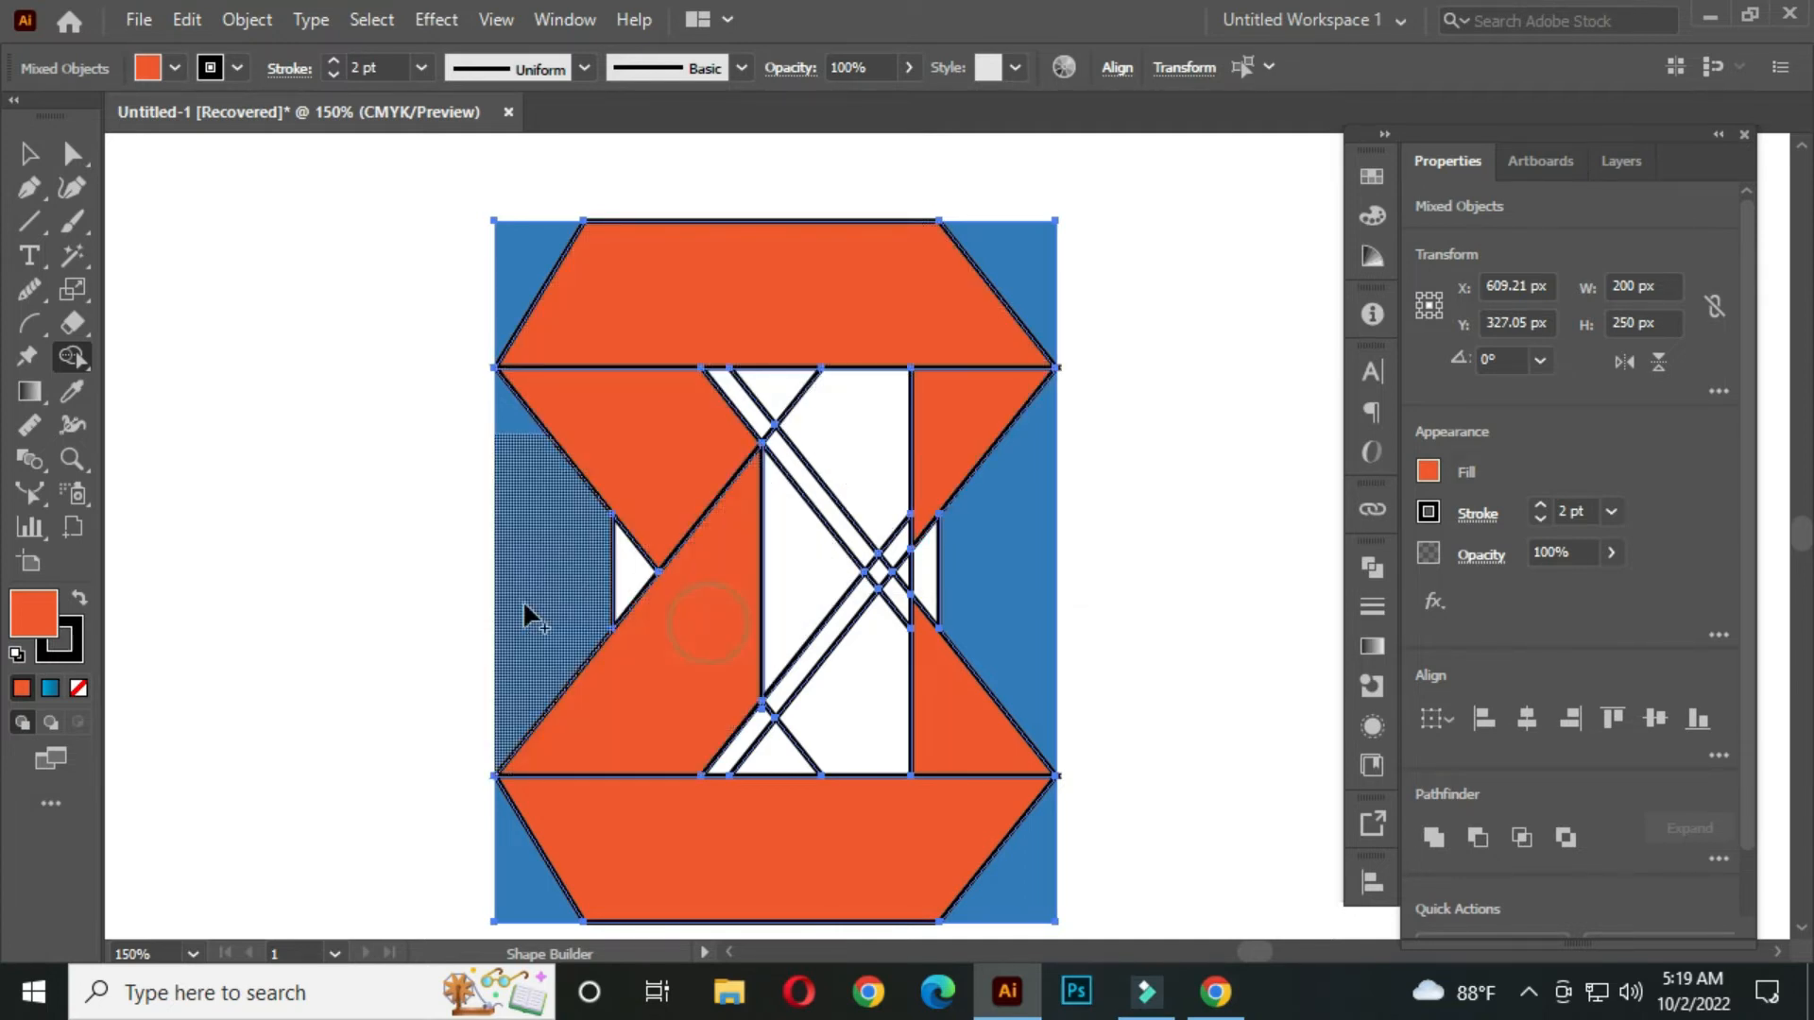
{"action": "left_click", "coordinate": [36, 161]}
{"action": "left_click", "coordinate": [276, 377]}
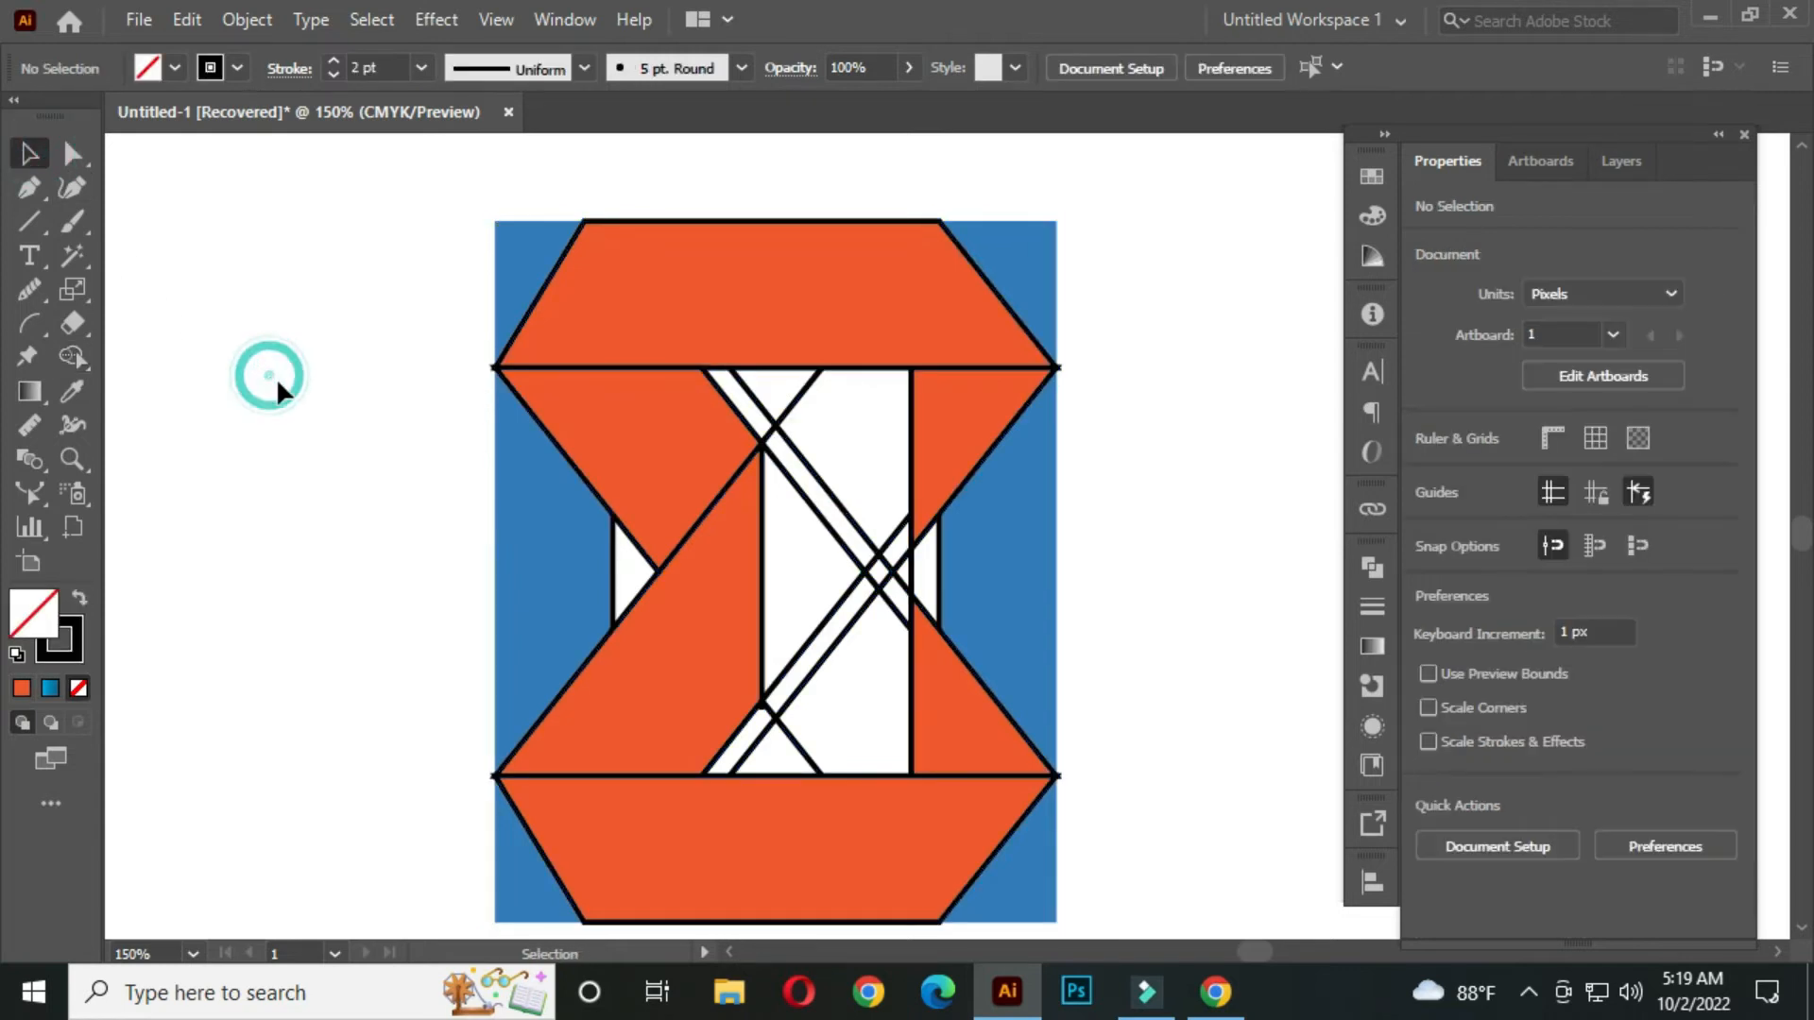
- Select all six orange shapes together and move them out to the left, clear of the blue frame and leftover lines
{"action": "scroll", "coordinate": [360, 439], "scroll_direction": "down", "scroll_amount": 1}
{"action": "left_click_drag", "start_coordinate": [327, 515], "coordinate": [474, 504]}
{"action": "scroll", "coordinate": [438, 506], "scroll_direction": "down", "scroll_amount": 1}
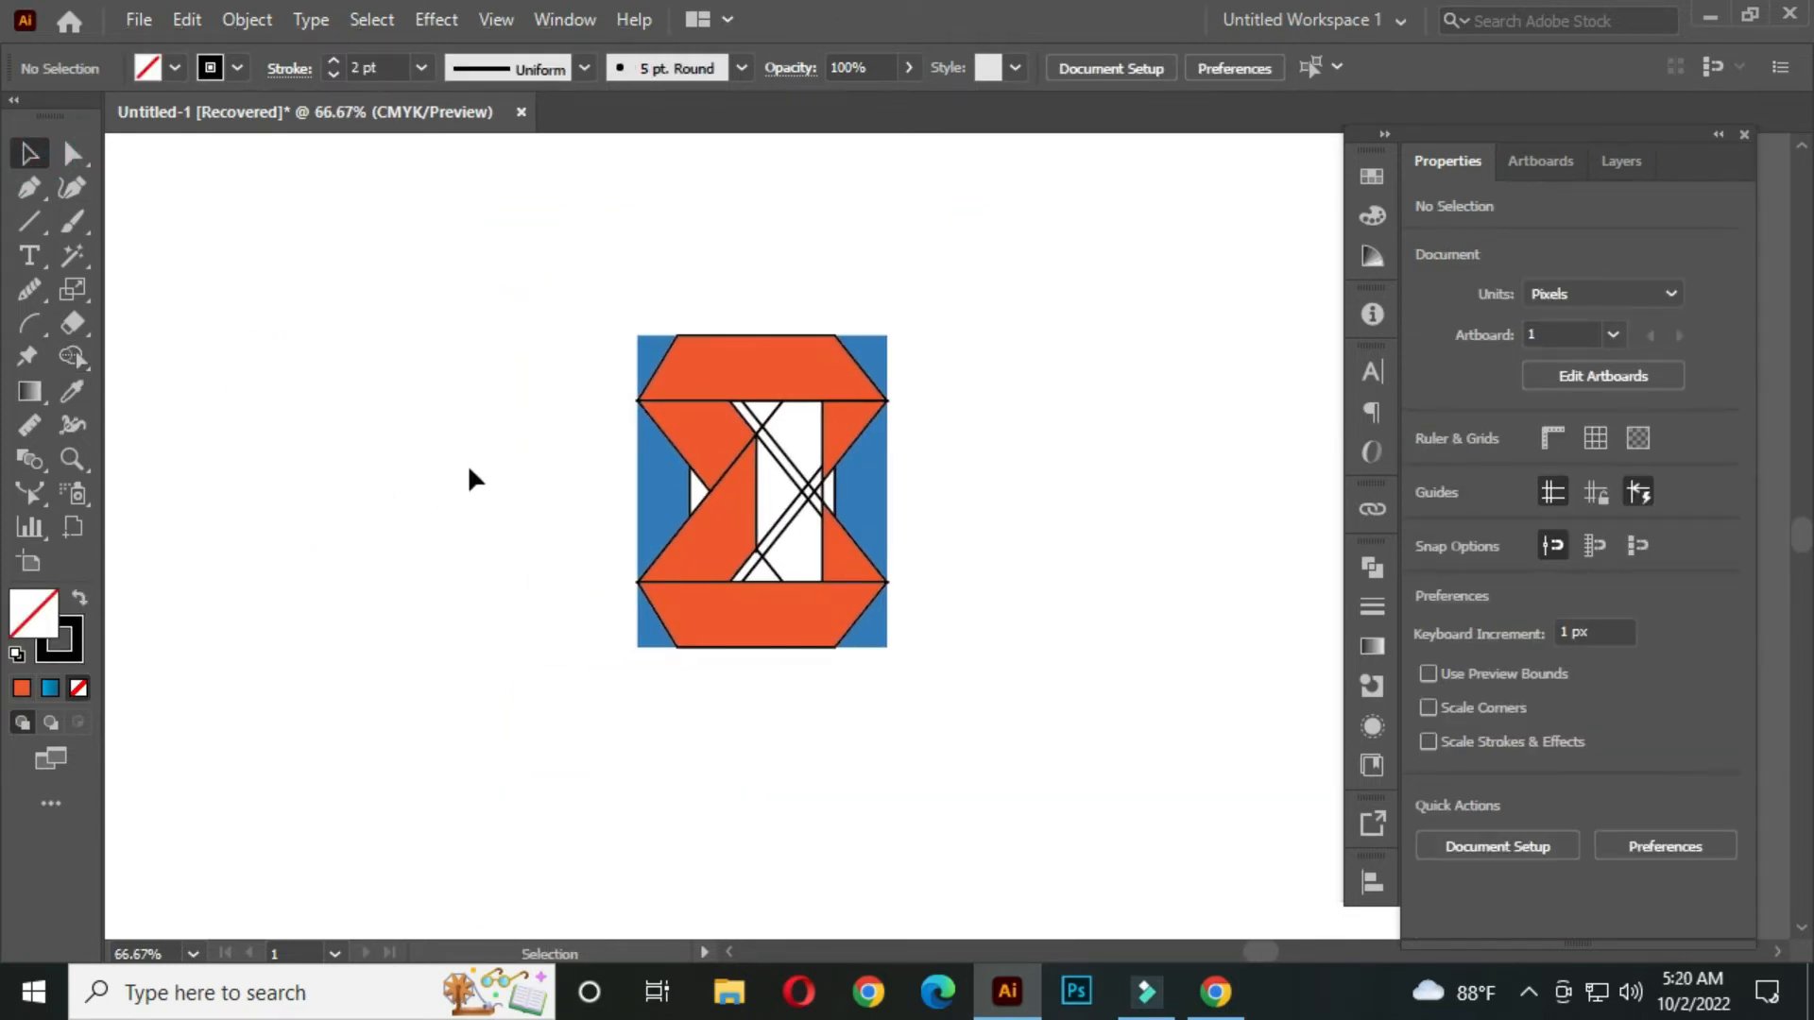
{"action": "left_click", "coordinate": [797, 365]}
{"action": "left_click", "coordinate": [1031, 368]}
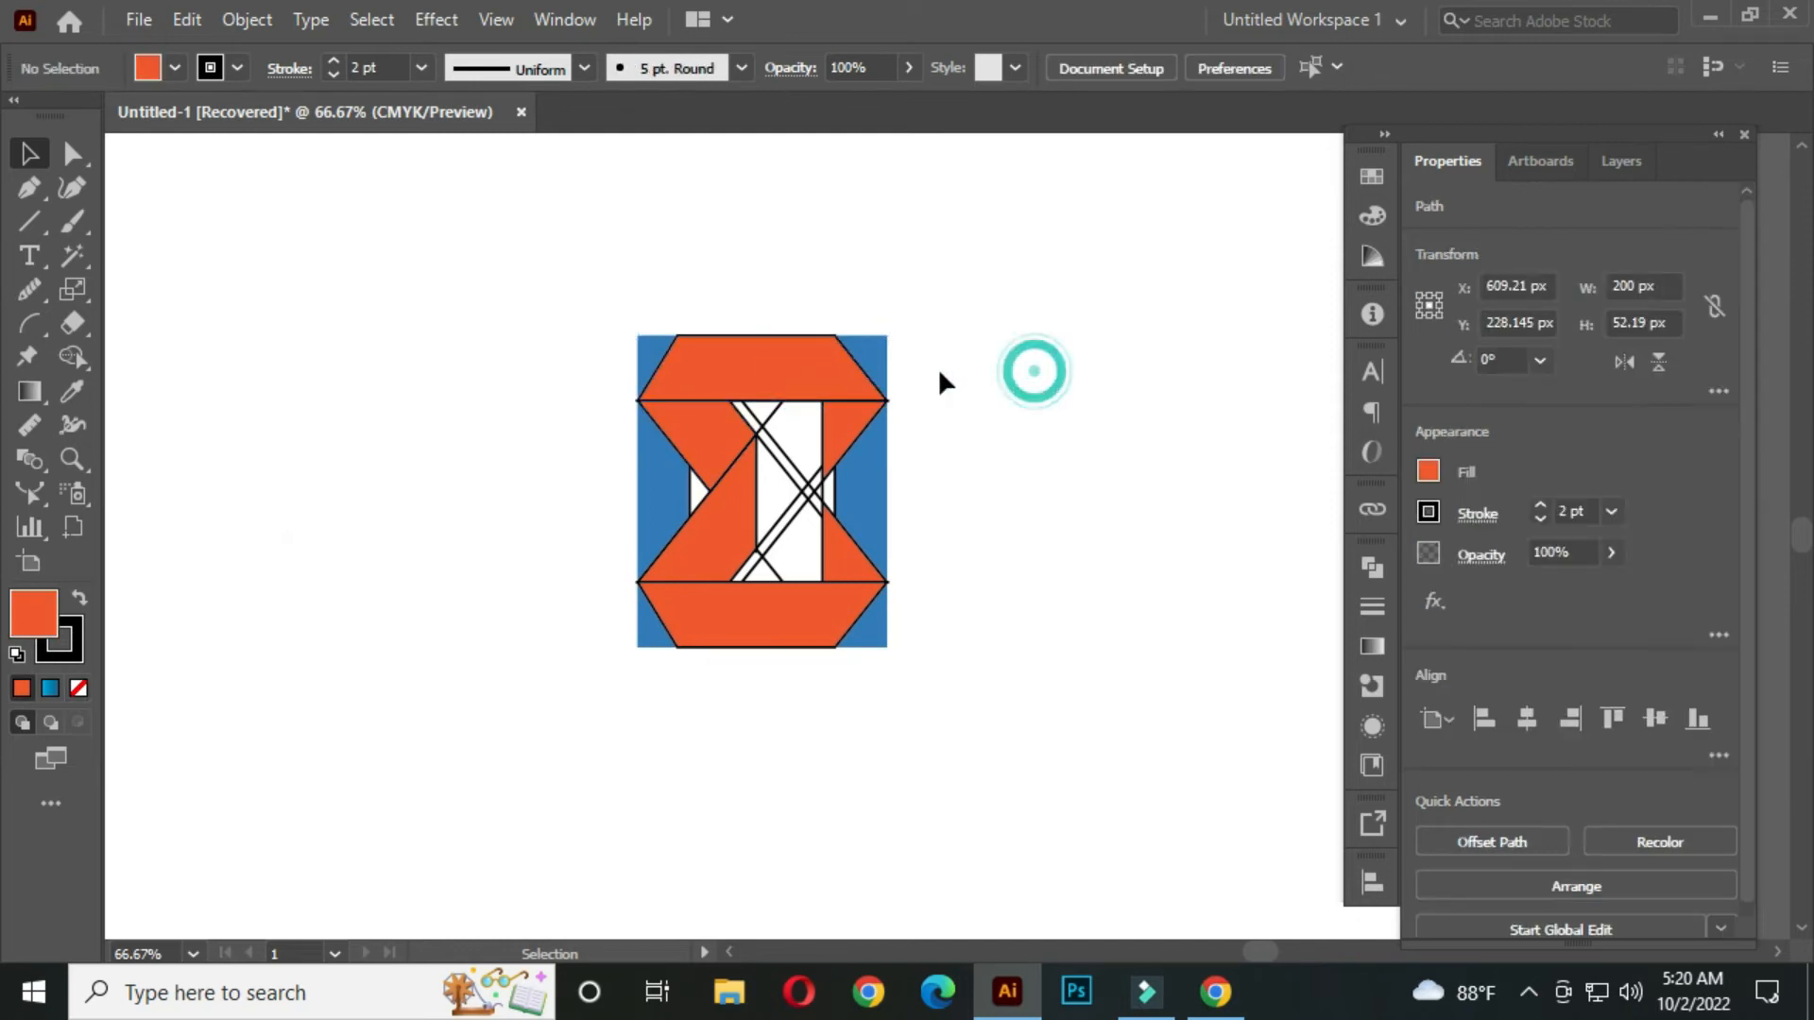
{"action": "left_click", "coordinate": [835, 433], "text": "shift"}
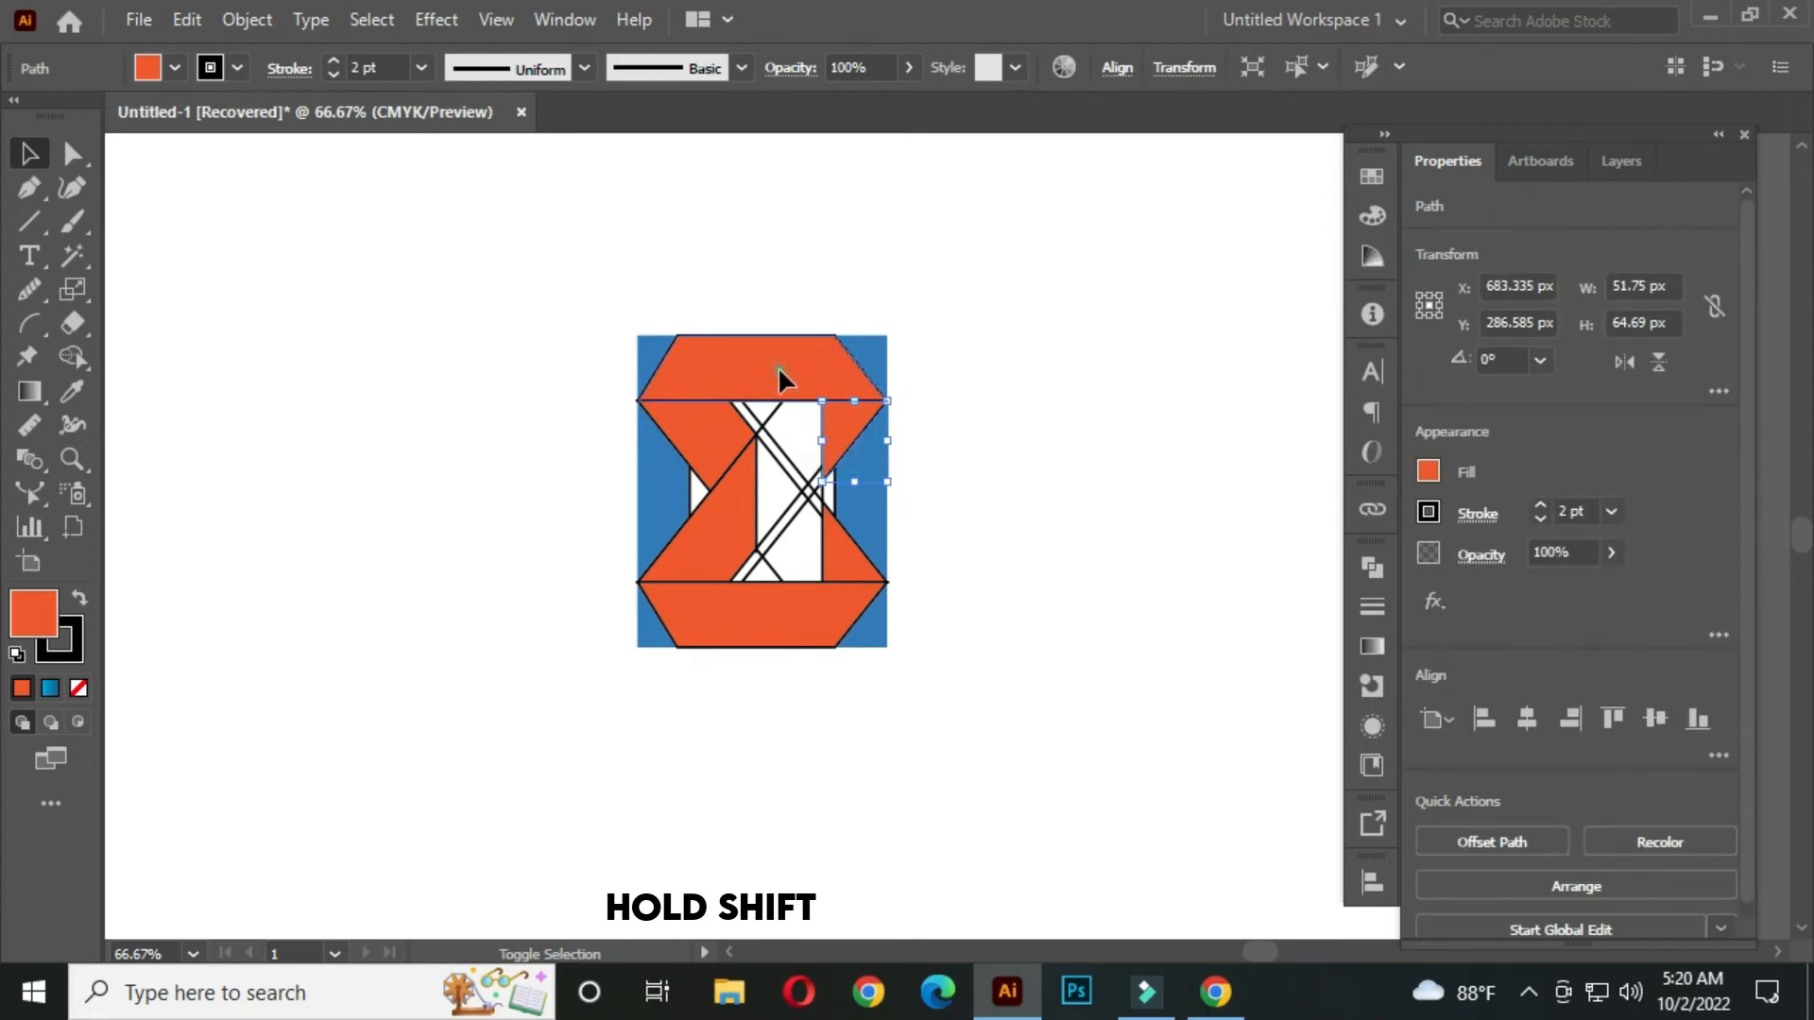
{"action": "left_click", "coordinate": [780, 371], "text": "shift"}
{"action": "left_click", "coordinate": [712, 428], "text": "shift"}
{"action": "left_click", "coordinate": [711, 530], "text": "shift"}
{"action": "left_click", "coordinate": [733, 605], "text": "shift"}
{"action": "left_click_drag", "start_coordinate": [812, 605], "coordinate": [366, 597]}
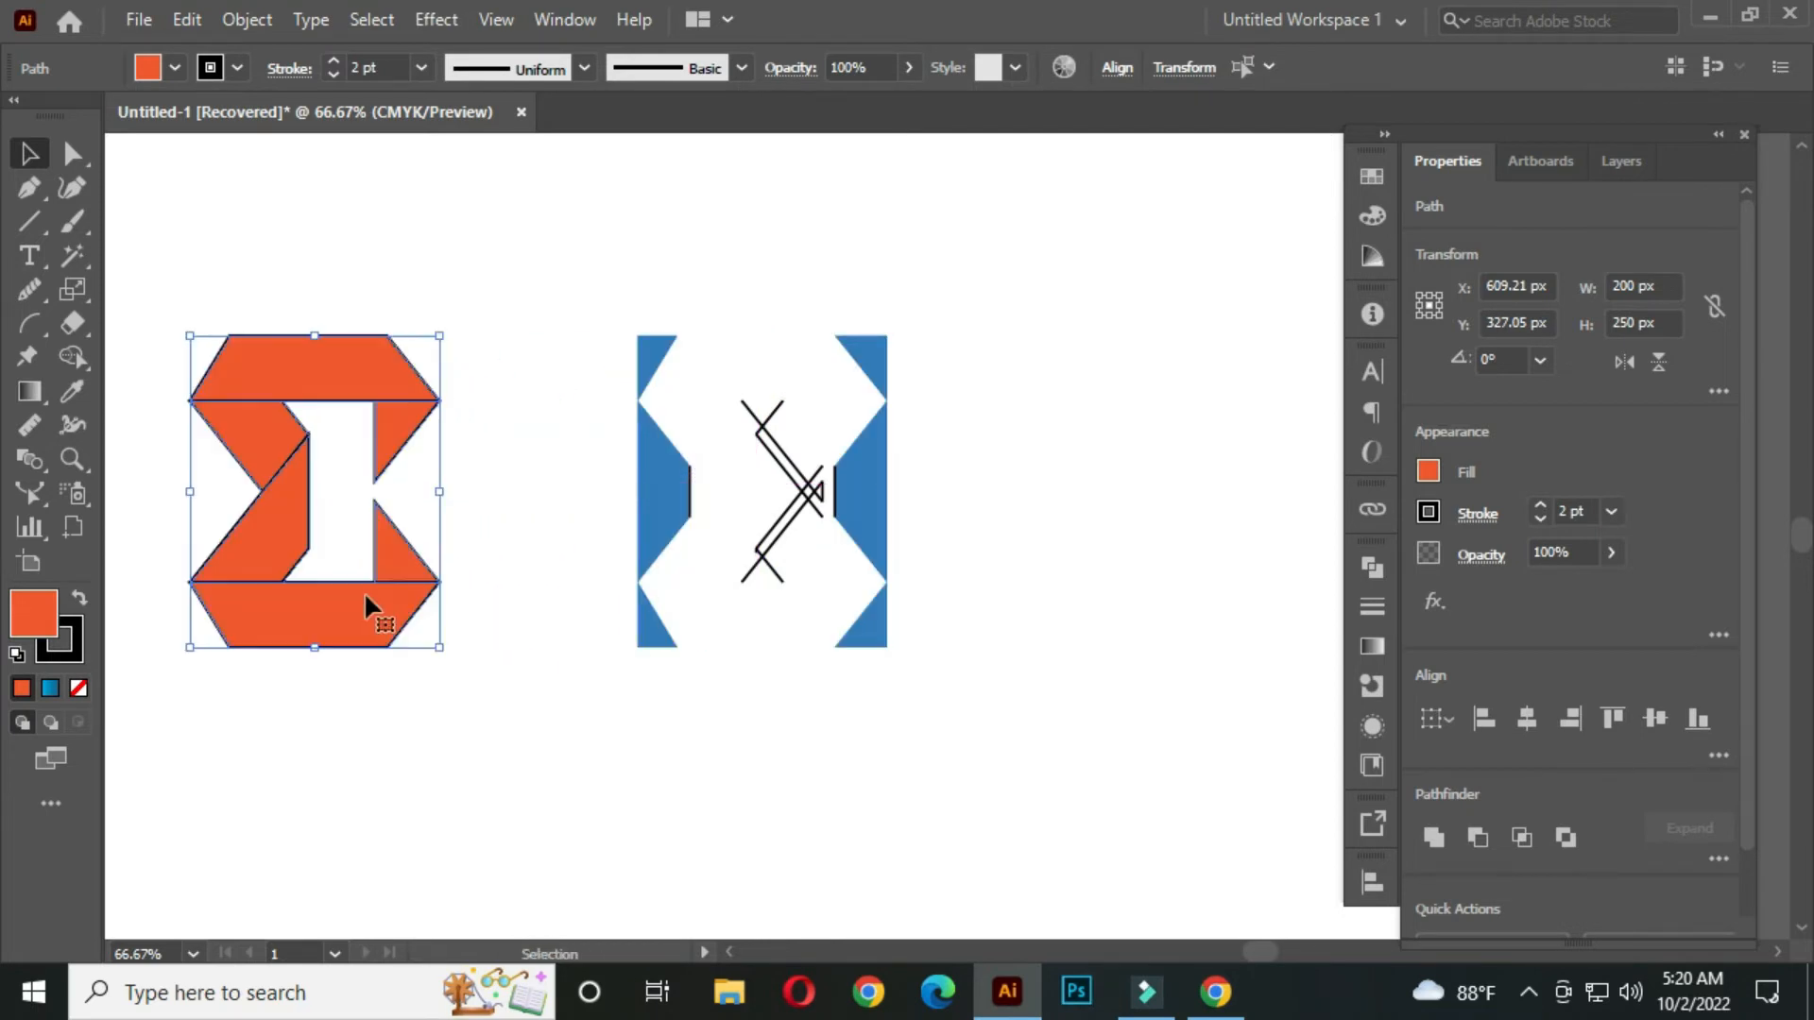
- Delete the leftover blue pieces and lines, and move the orange design back to about X 540 px, Y 335 px
{"action": "left_click_drag", "start_coordinate": [565, 216], "coordinate": [1137, 771]}
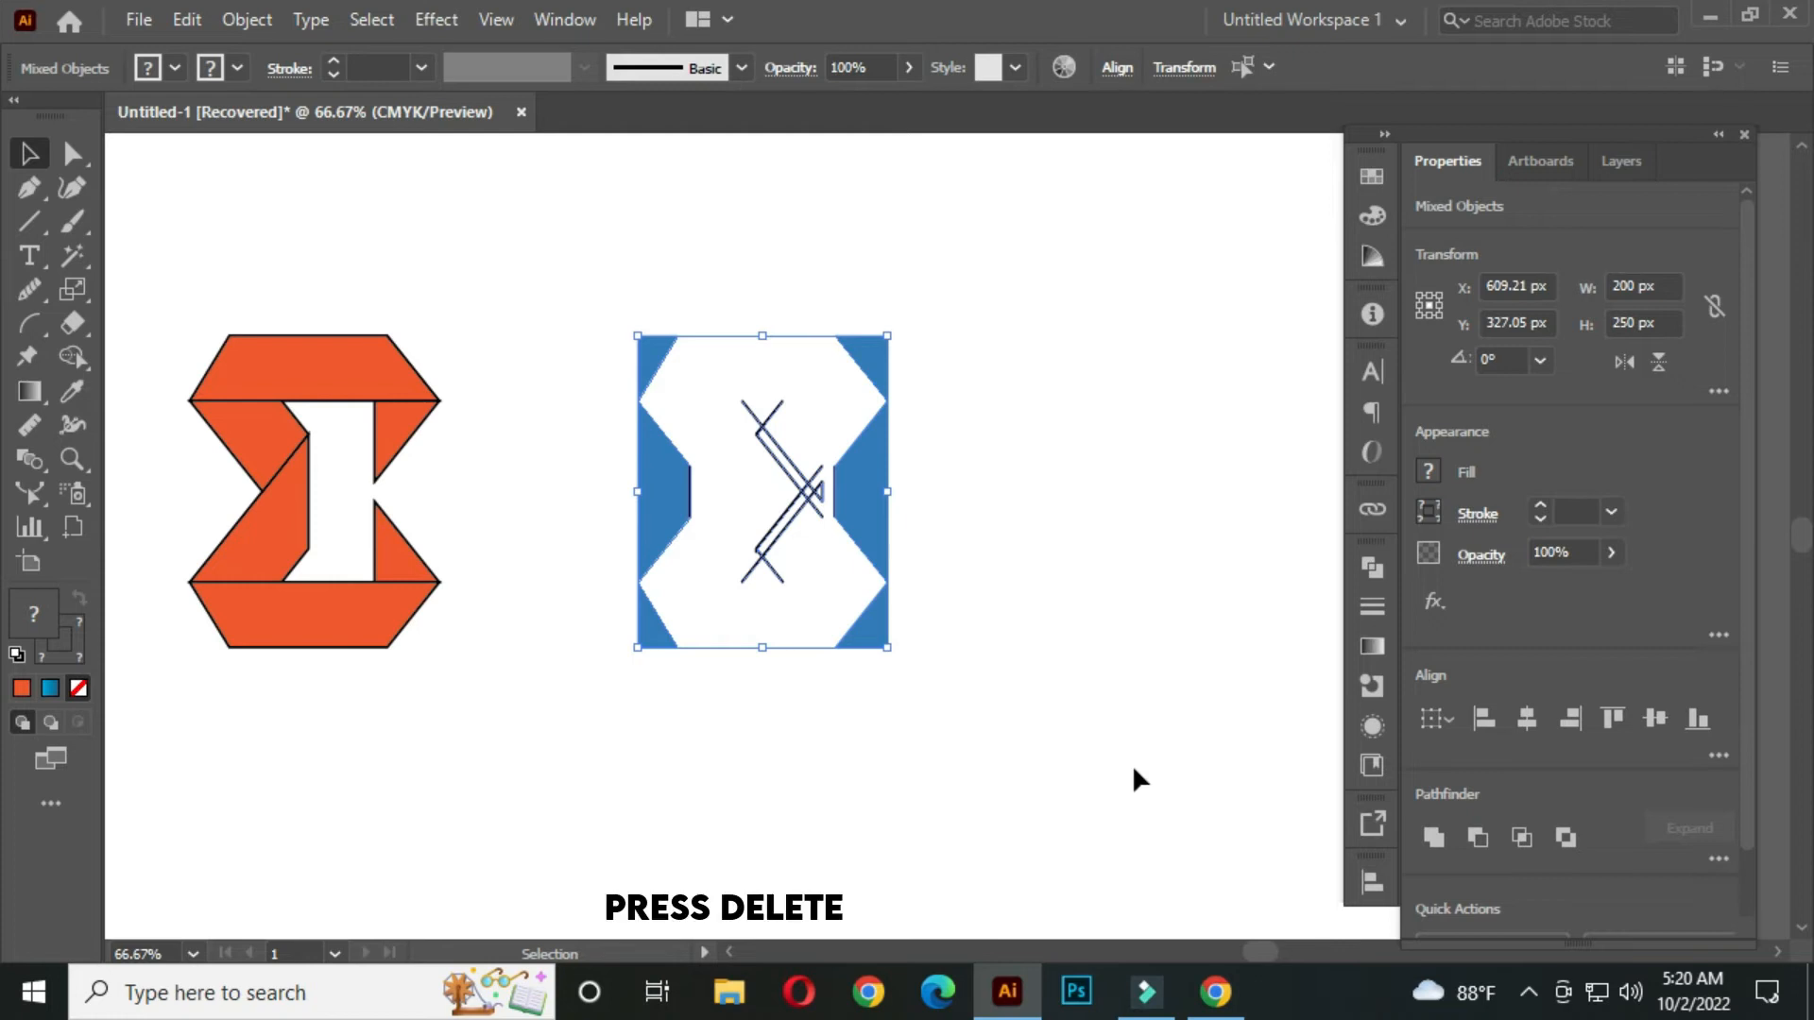
{"action": "key", "text": "Delete"}
{"action": "left_click_drag", "start_coordinate": [186, 292], "coordinate": [558, 742]}
{"action": "left_click_drag", "start_coordinate": [321, 612], "coordinate": [689, 621]}
{"action": "left_click", "coordinate": [948, 538]}
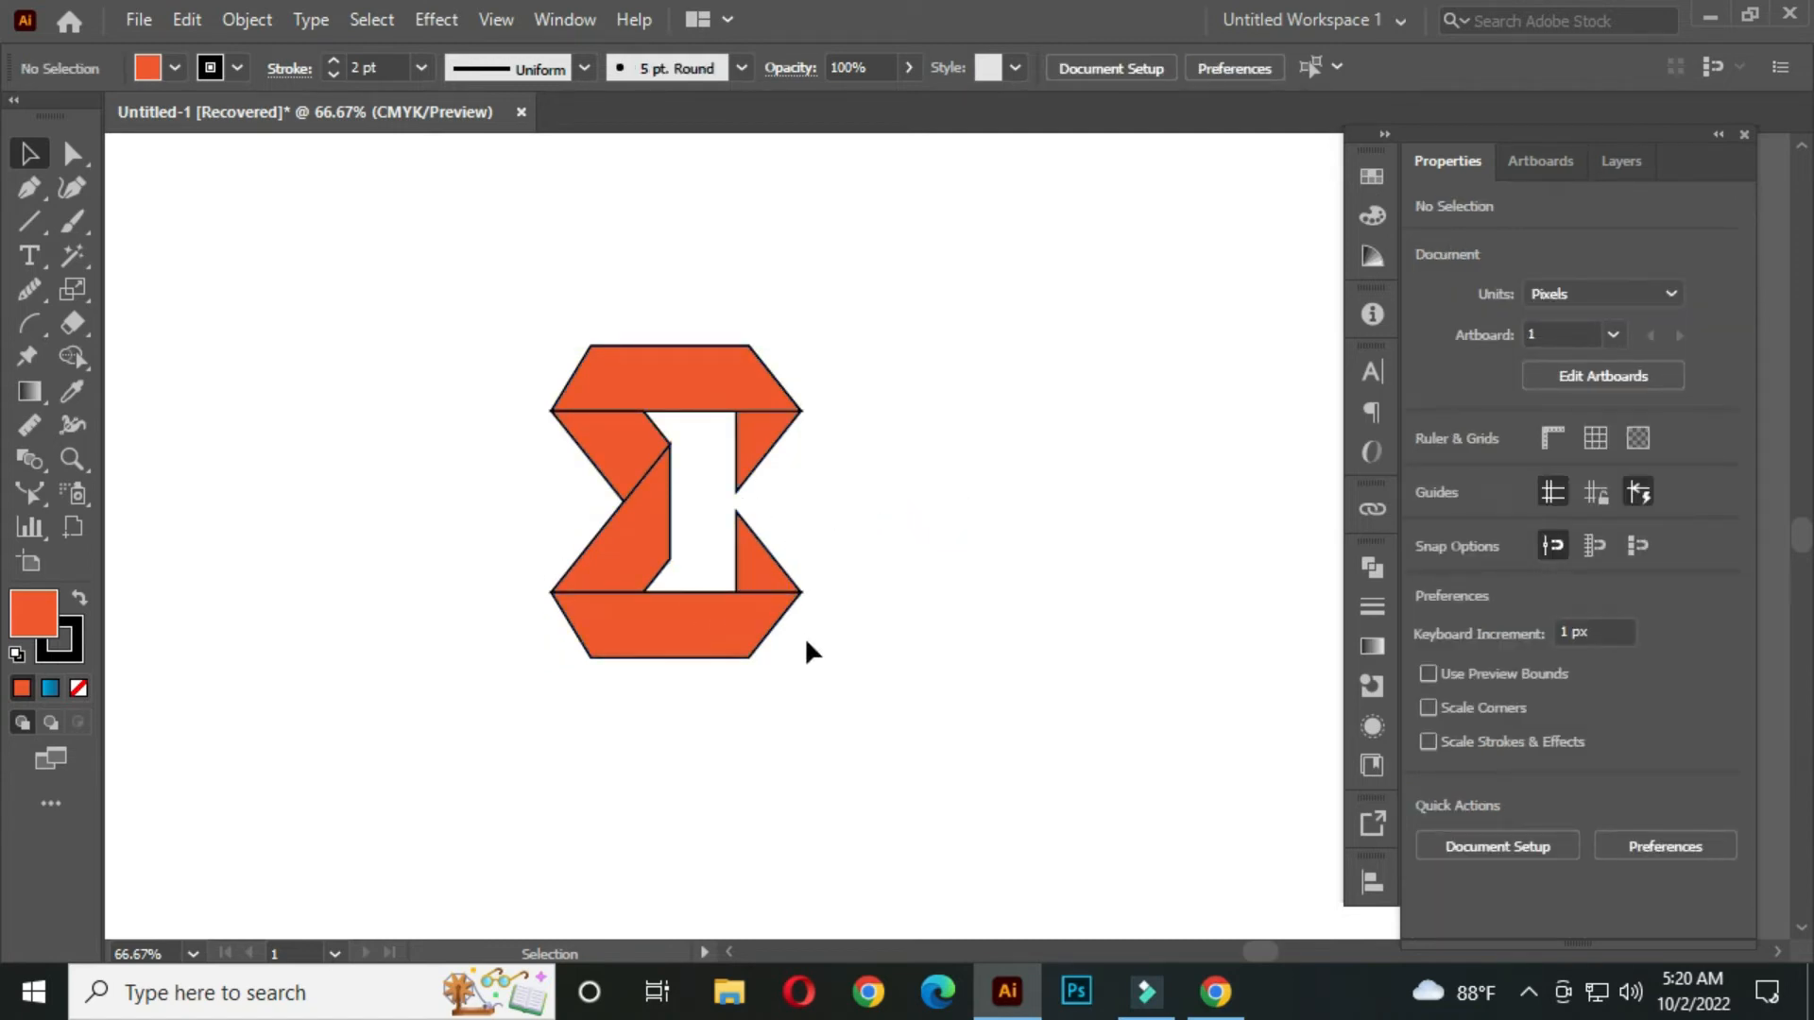
- Remove the black stroke from all six orange shapes and deselect them
{"action": "left_click_drag", "start_coordinate": [422, 288], "coordinate": [1017, 721]}
{"action": "left_click", "coordinate": [237, 68]}
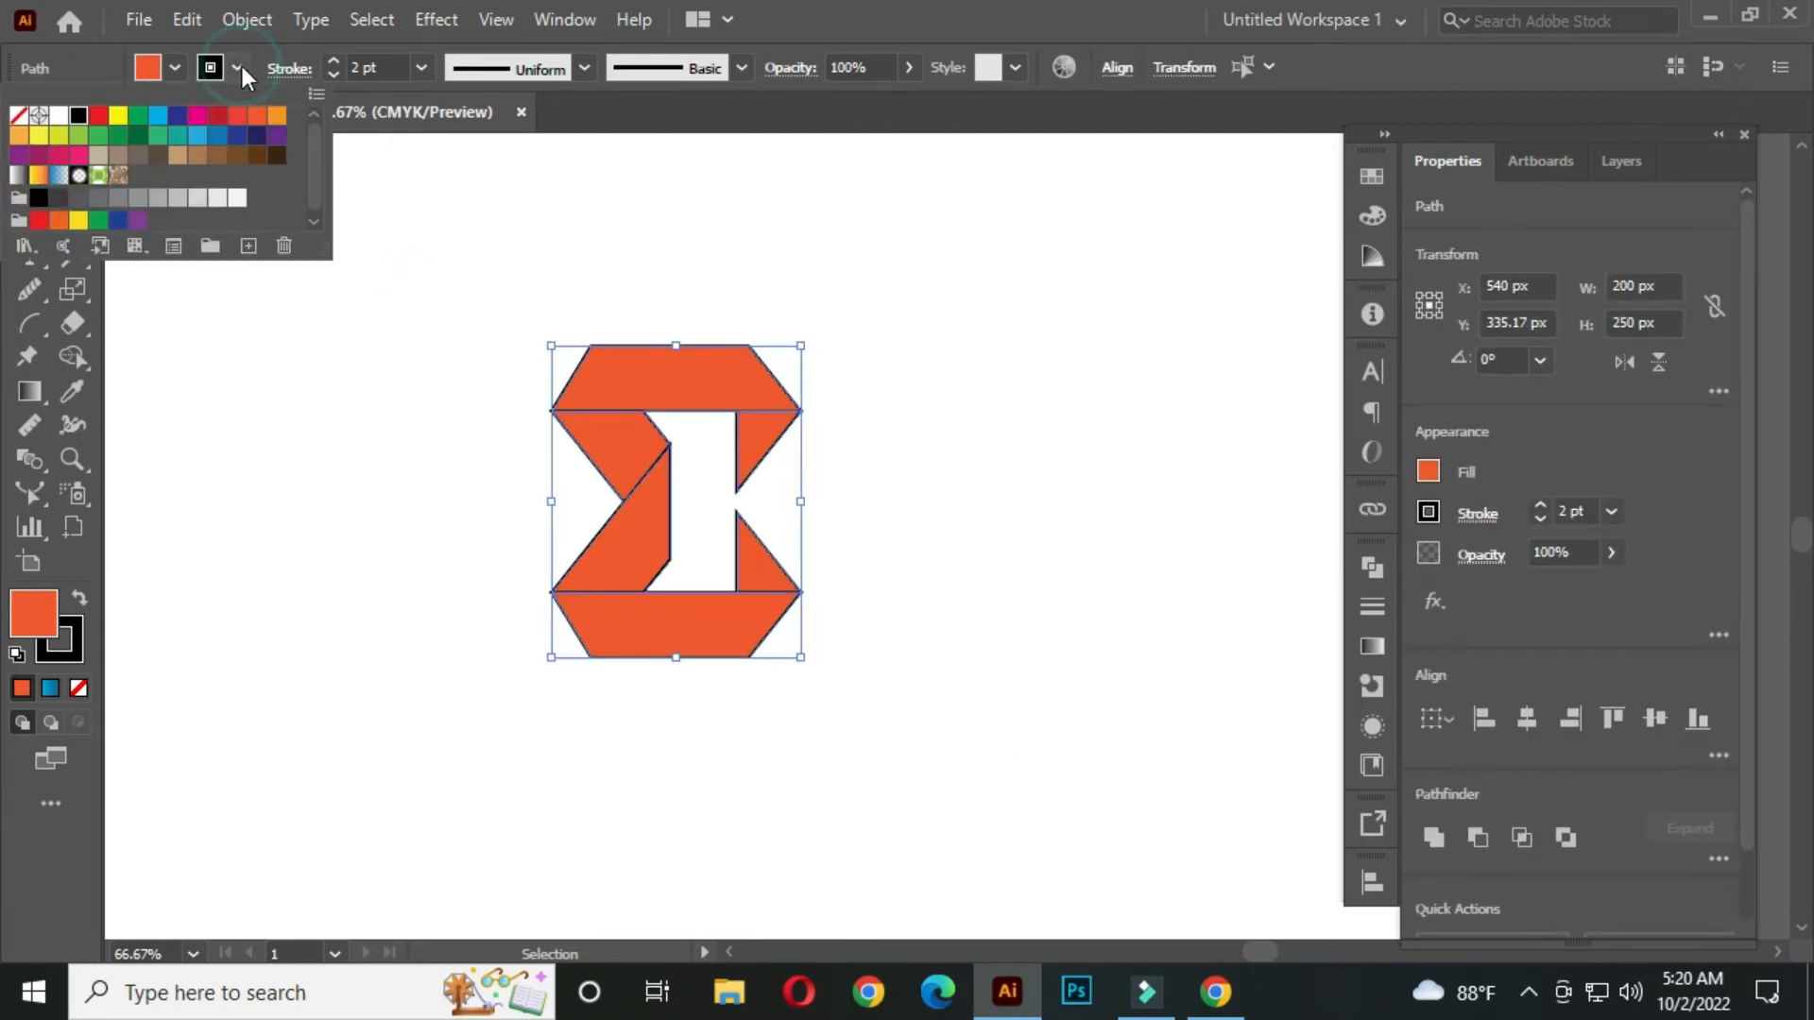
{"action": "left_click", "coordinate": [18, 117]}
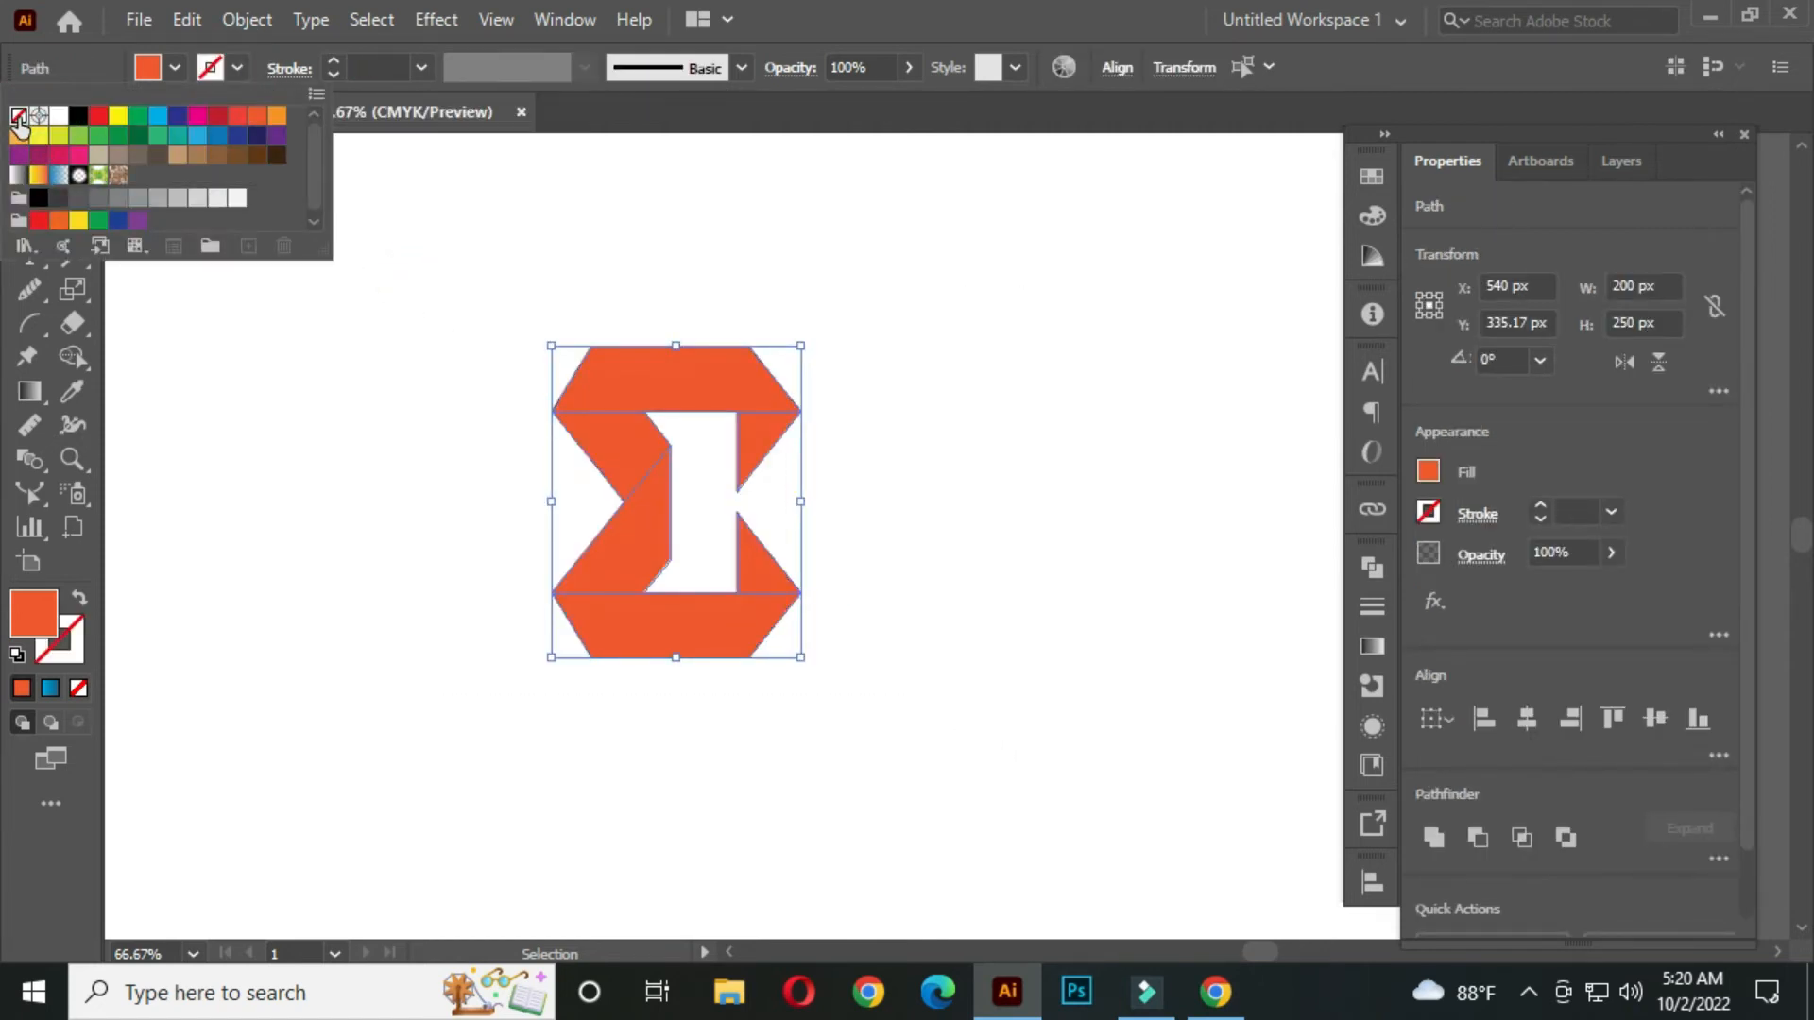
{"action": "left_click", "coordinate": [378, 427]}
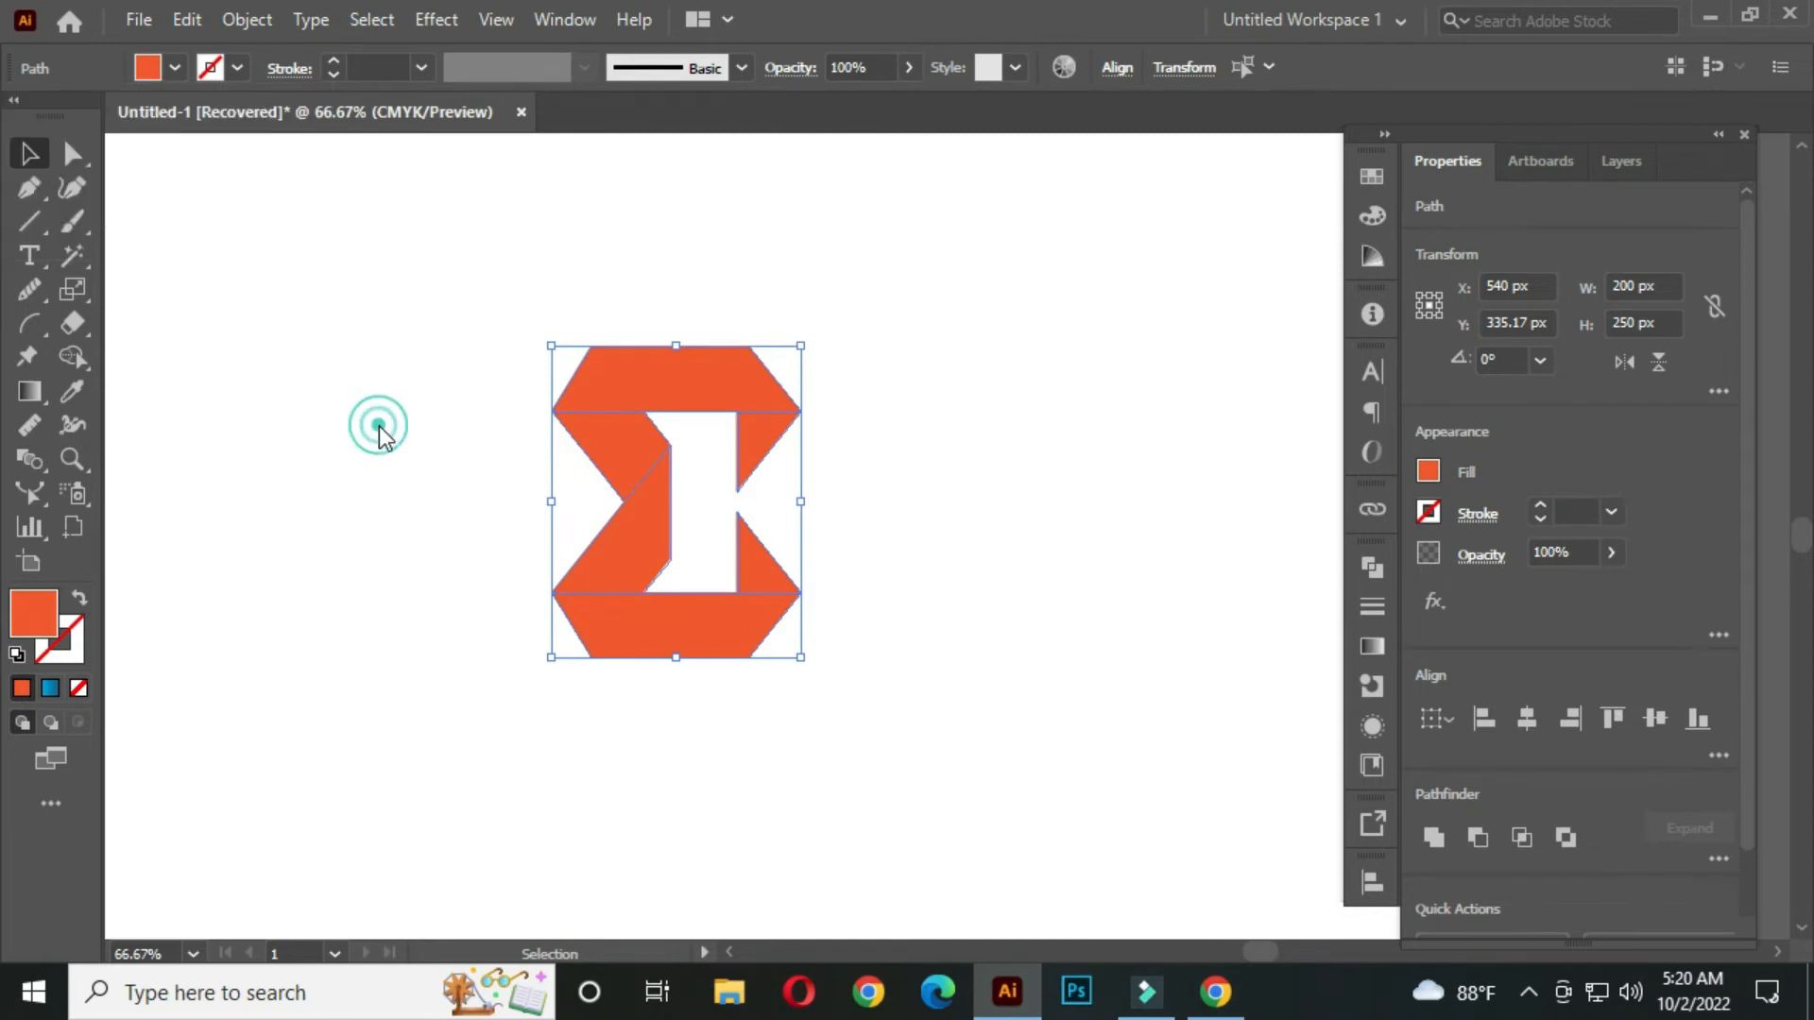
{"action": "left_click", "coordinate": [378, 430]}
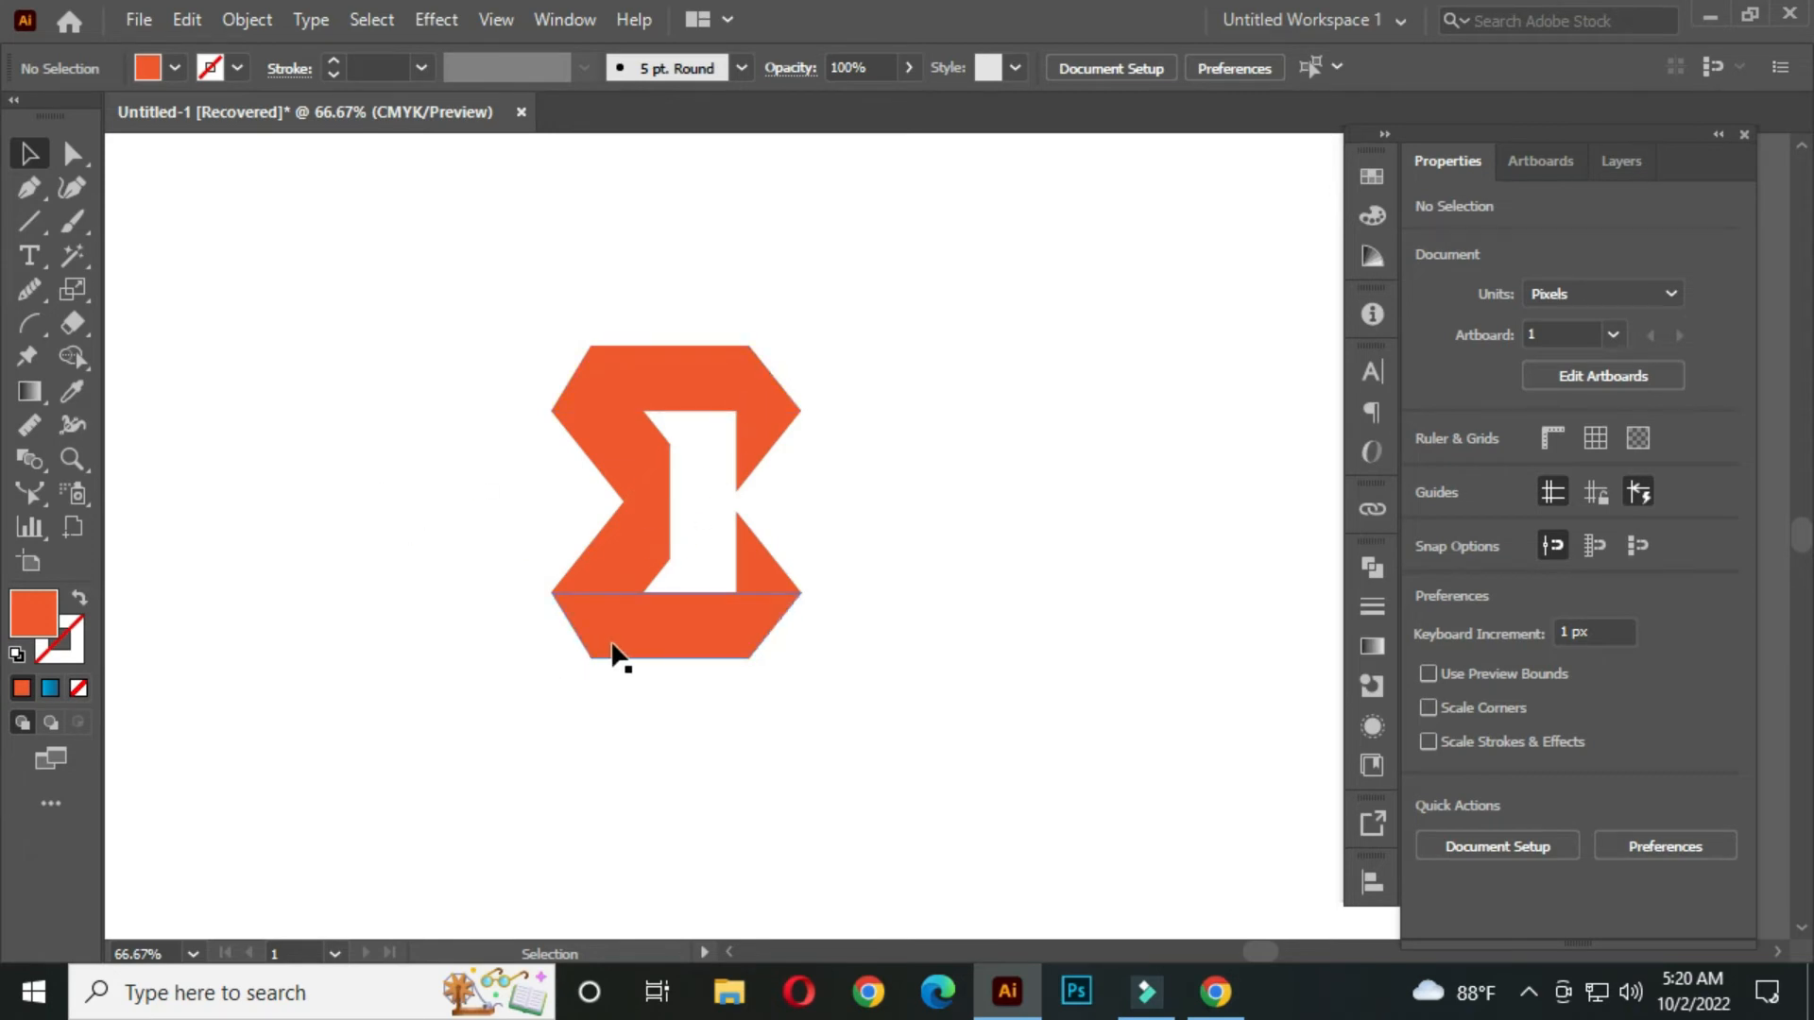
- Apply a linear gradient fill to all the shapes and set its starting color stop to the cyan-blue swatch
{"action": "left_click_drag", "start_coordinate": [394, 281], "coordinate": [1001, 762]}
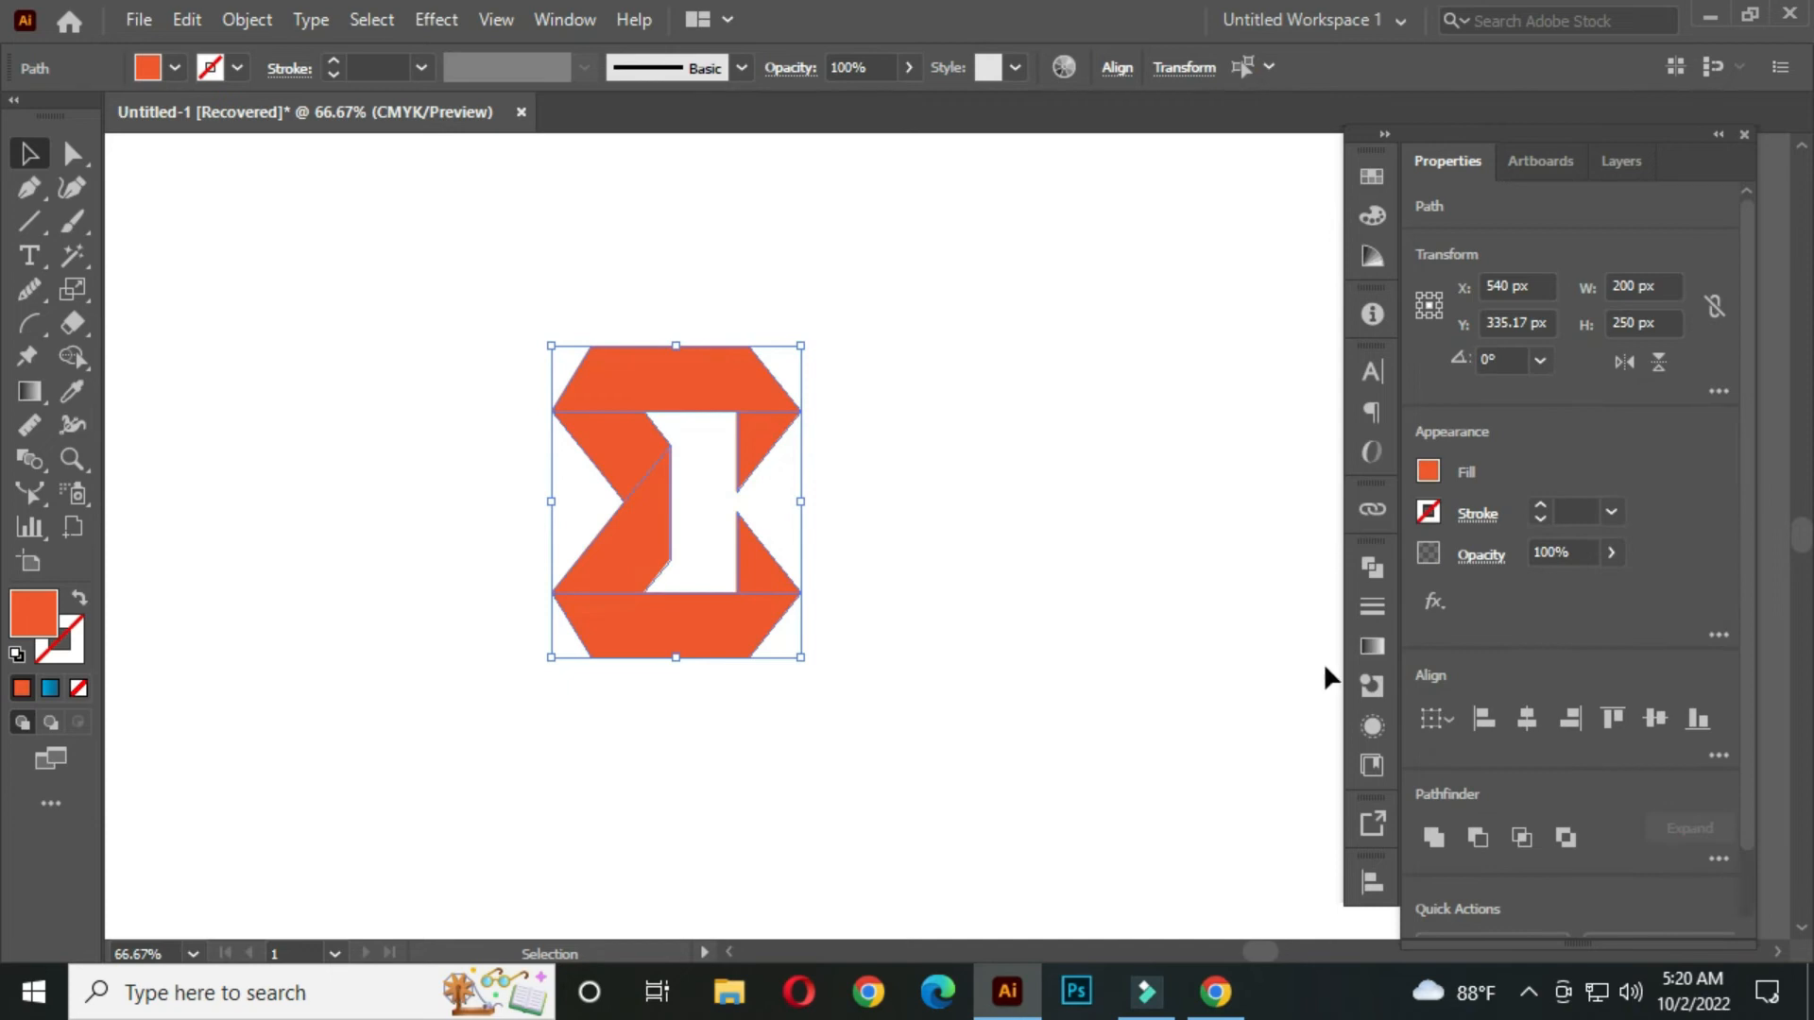
{"action": "left_click", "coordinate": [1371, 646]}
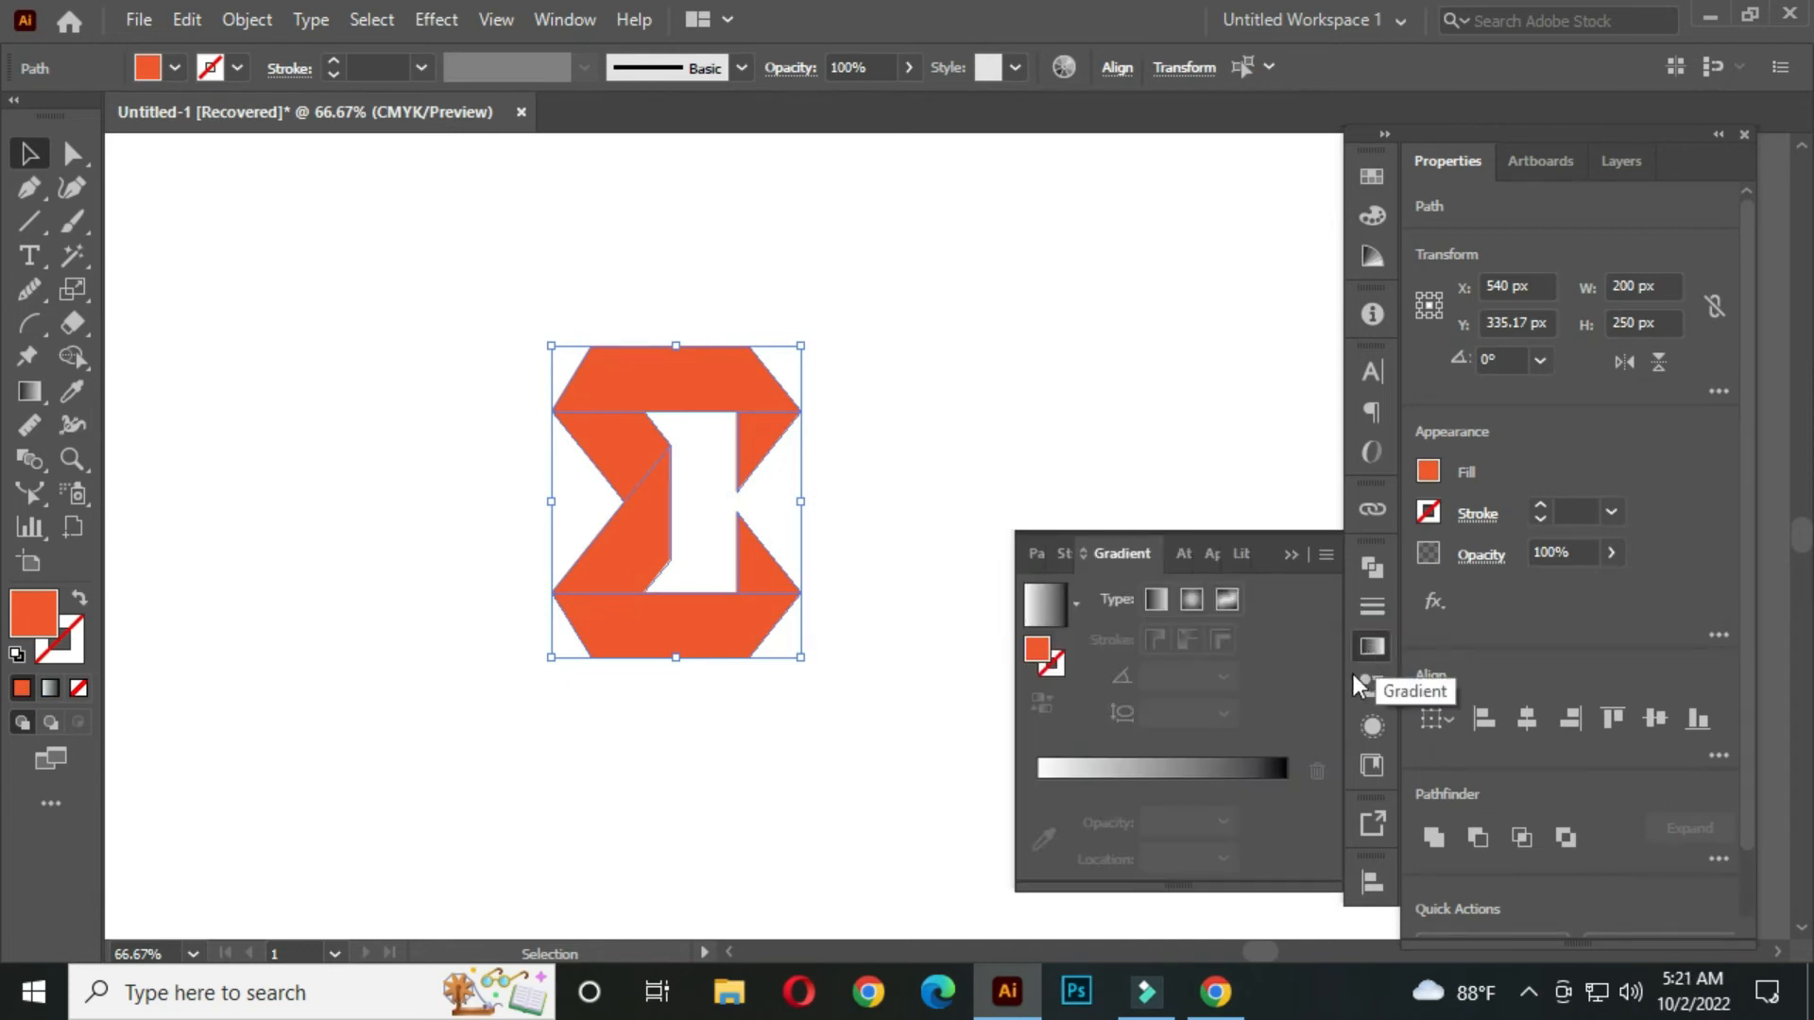
{"action": "left_click", "coordinate": [1147, 771]}
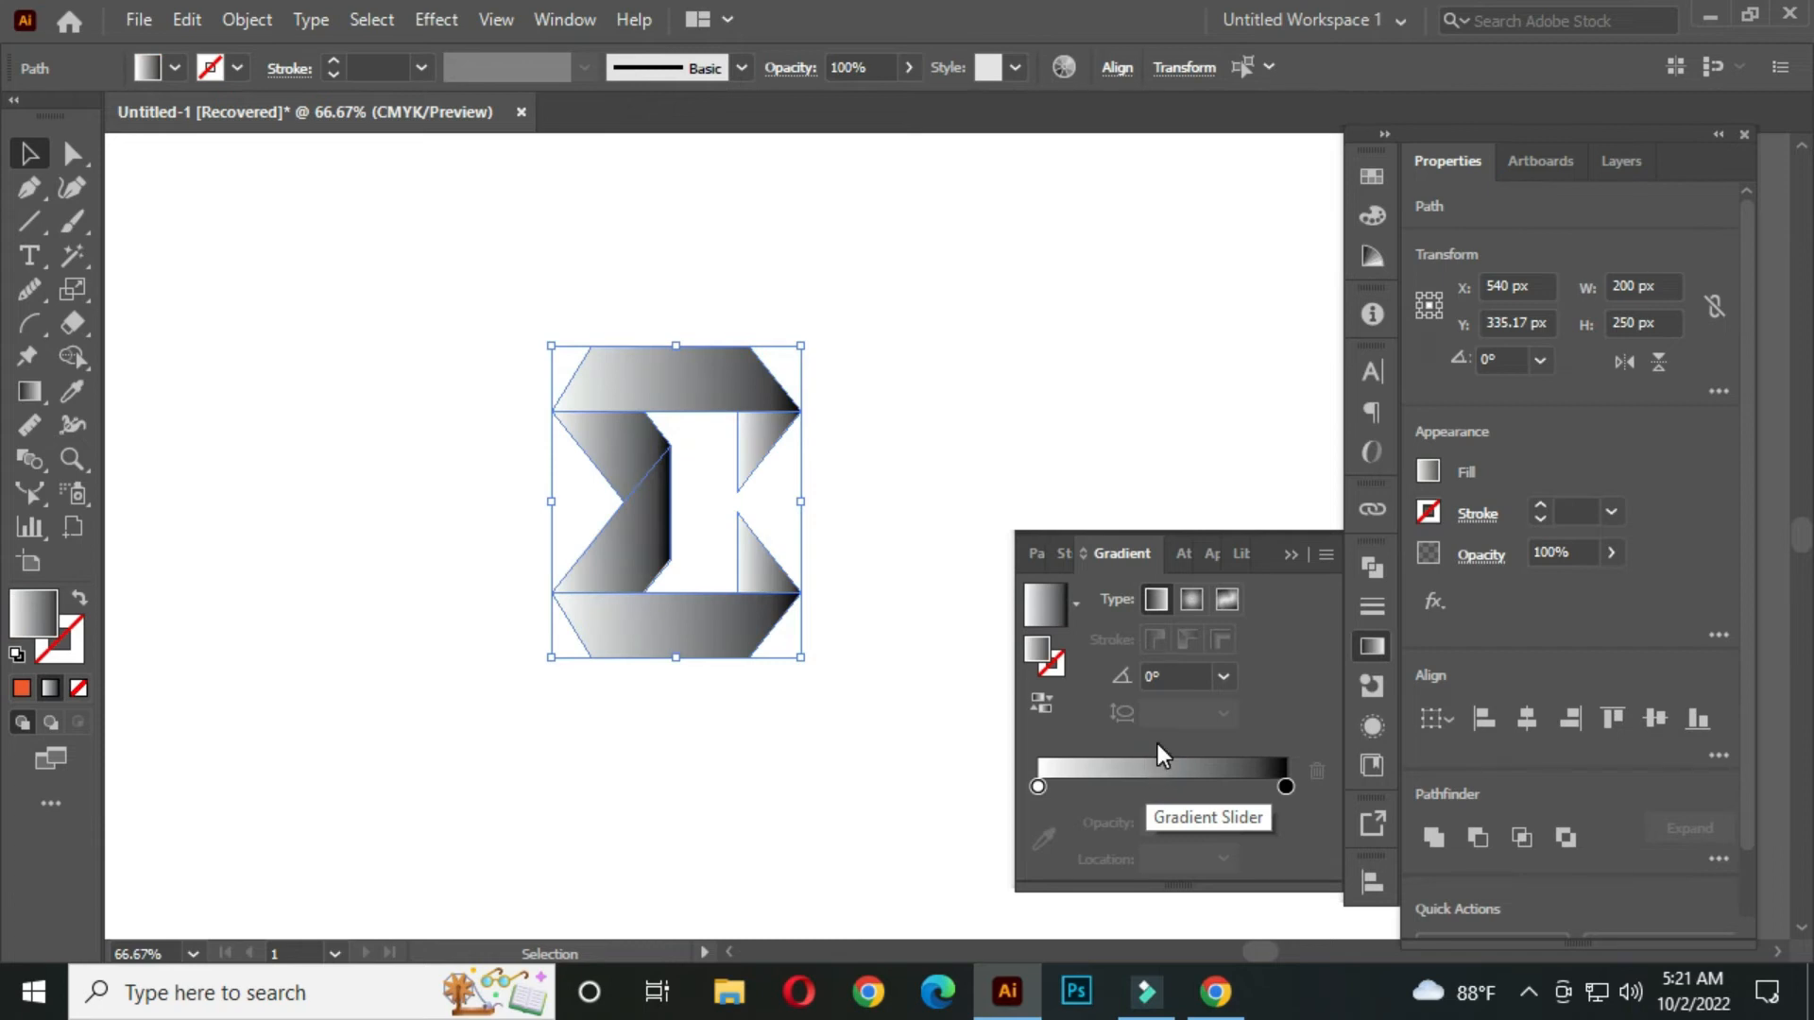
{"action": "double_click", "coordinate": [1037, 787]}
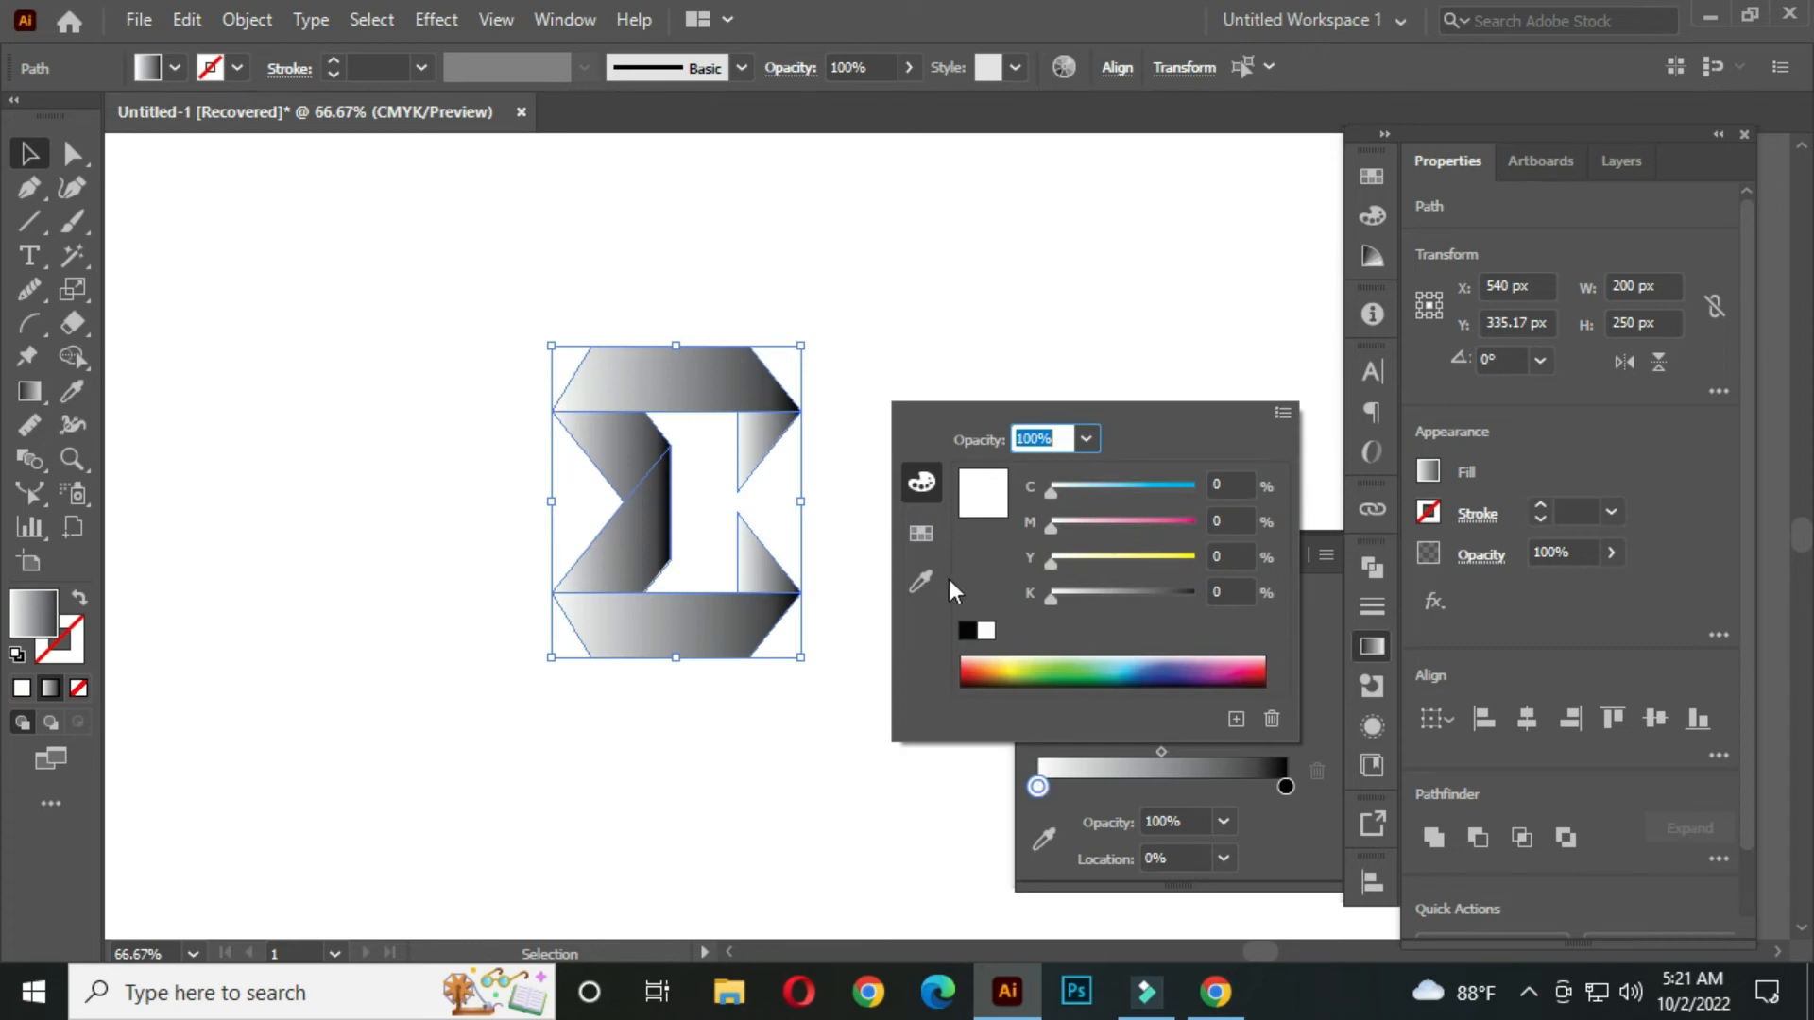
{"action": "left_click", "coordinate": [924, 537]}
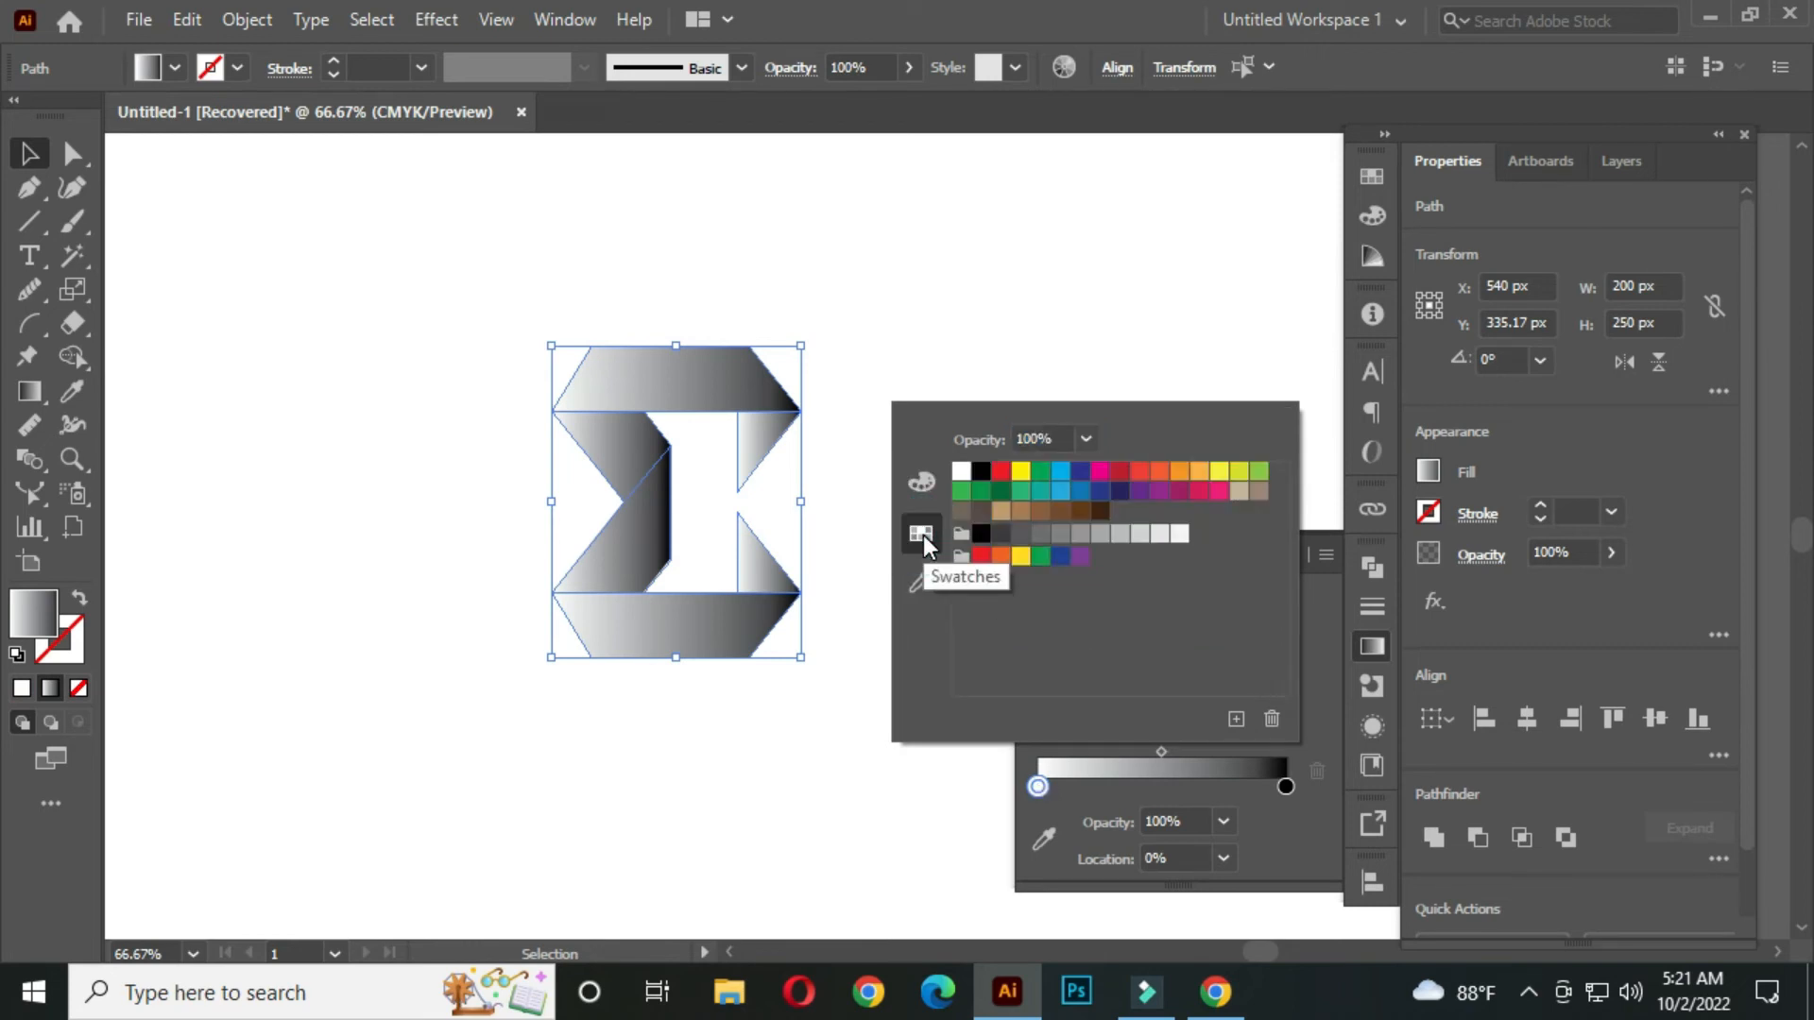
{"action": "left_click", "coordinate": [1059, 473]}
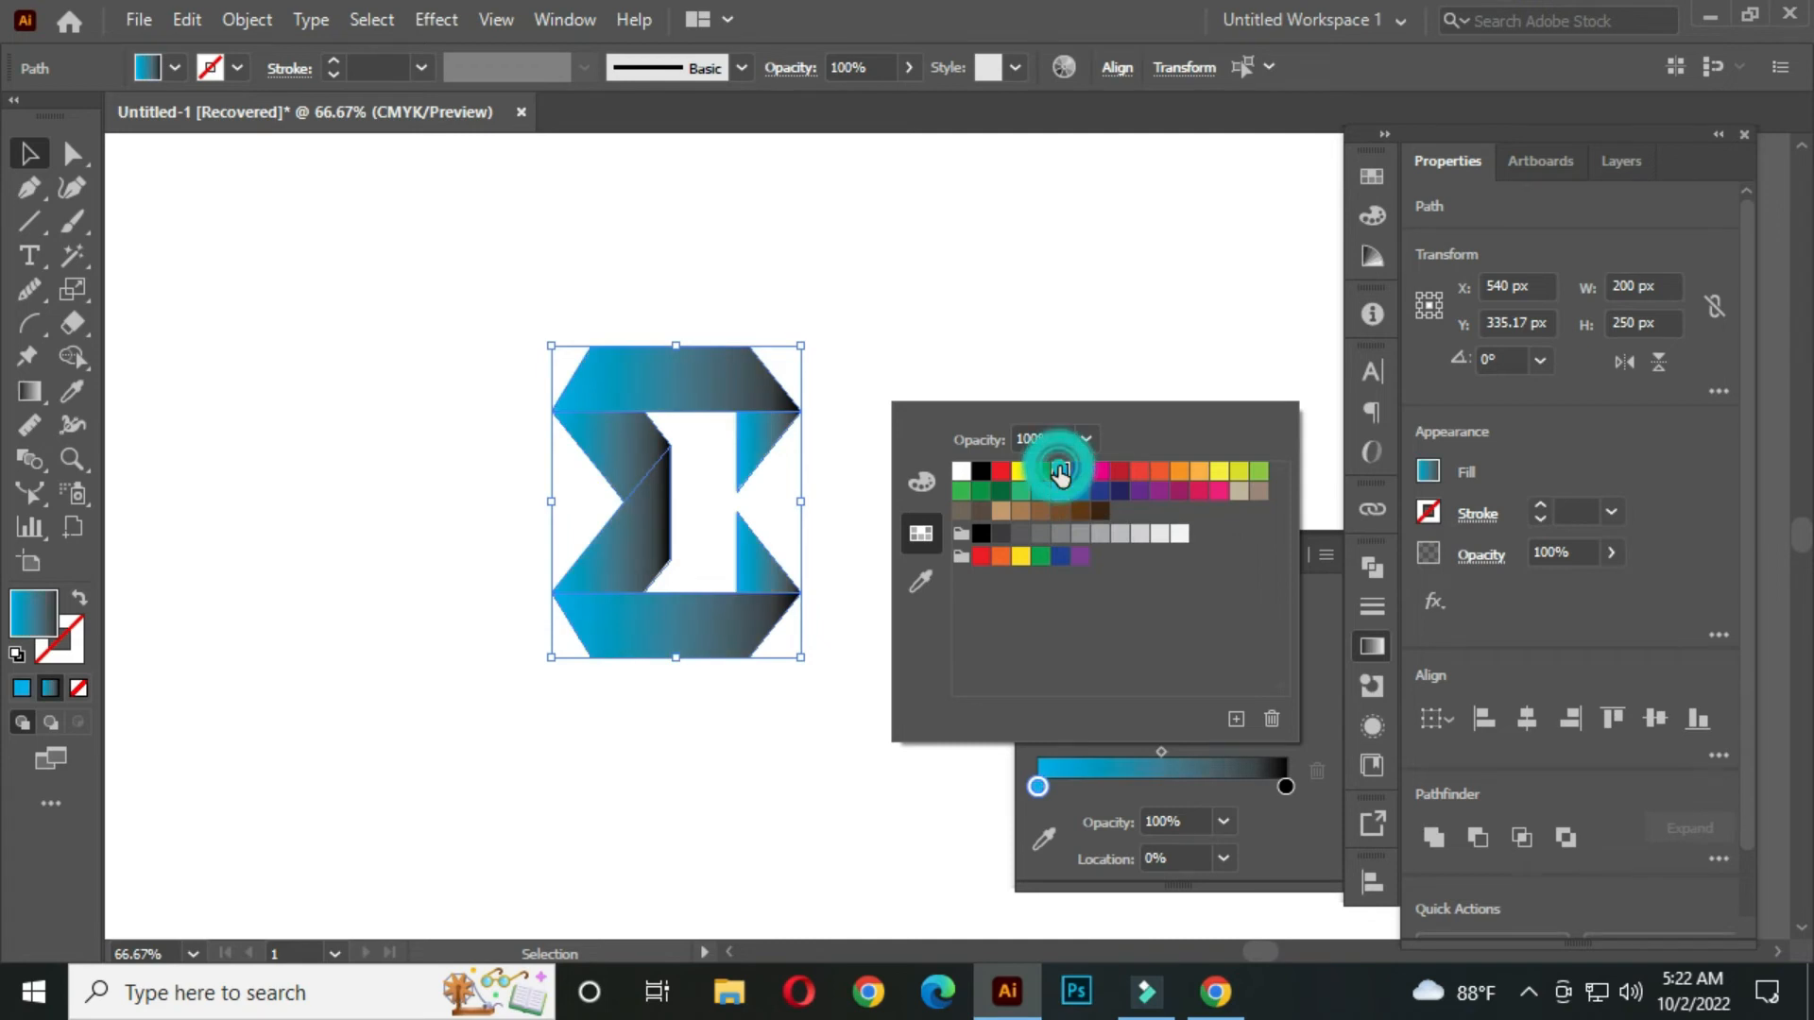
- Set the gradient's end color stop to the darker blue swatch and put the gradient settings away
{"action": "left_click", "coordinate": [1286, 787]}
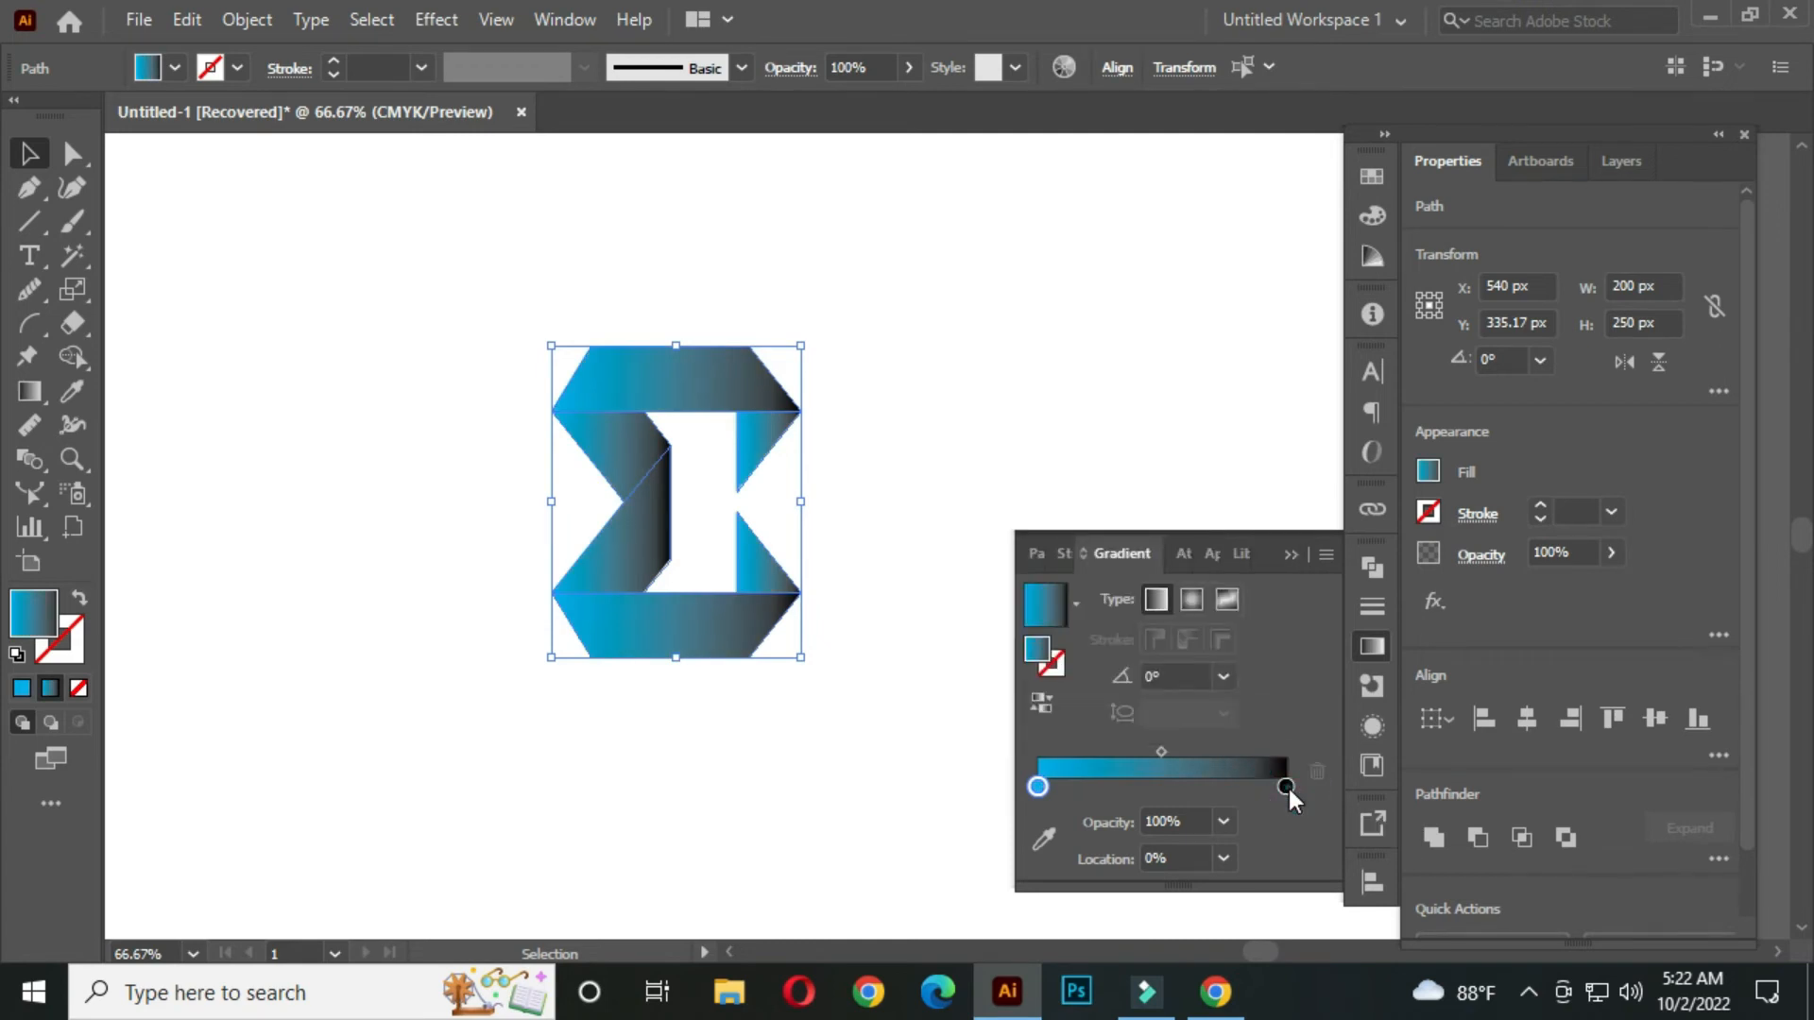
{"action": "double_click", "coordinate": [1286, 787]}
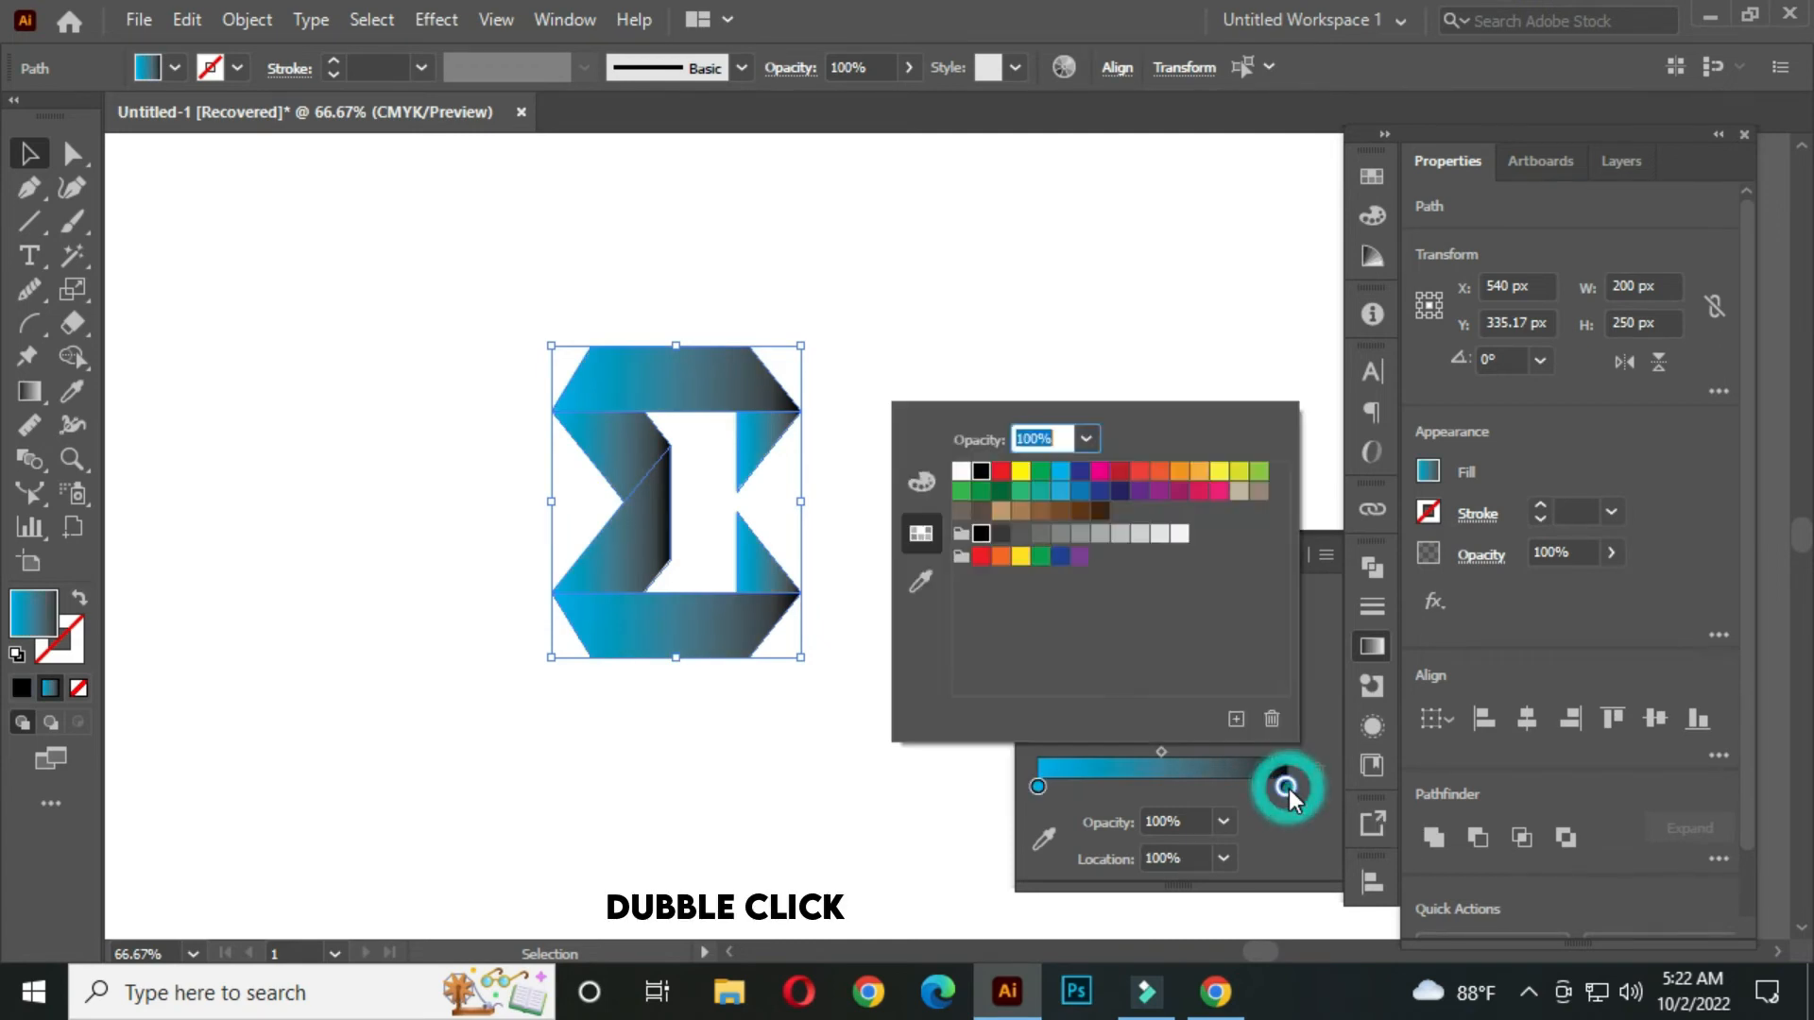
{"action": "left_click", "coordinate": [1081, 495]}
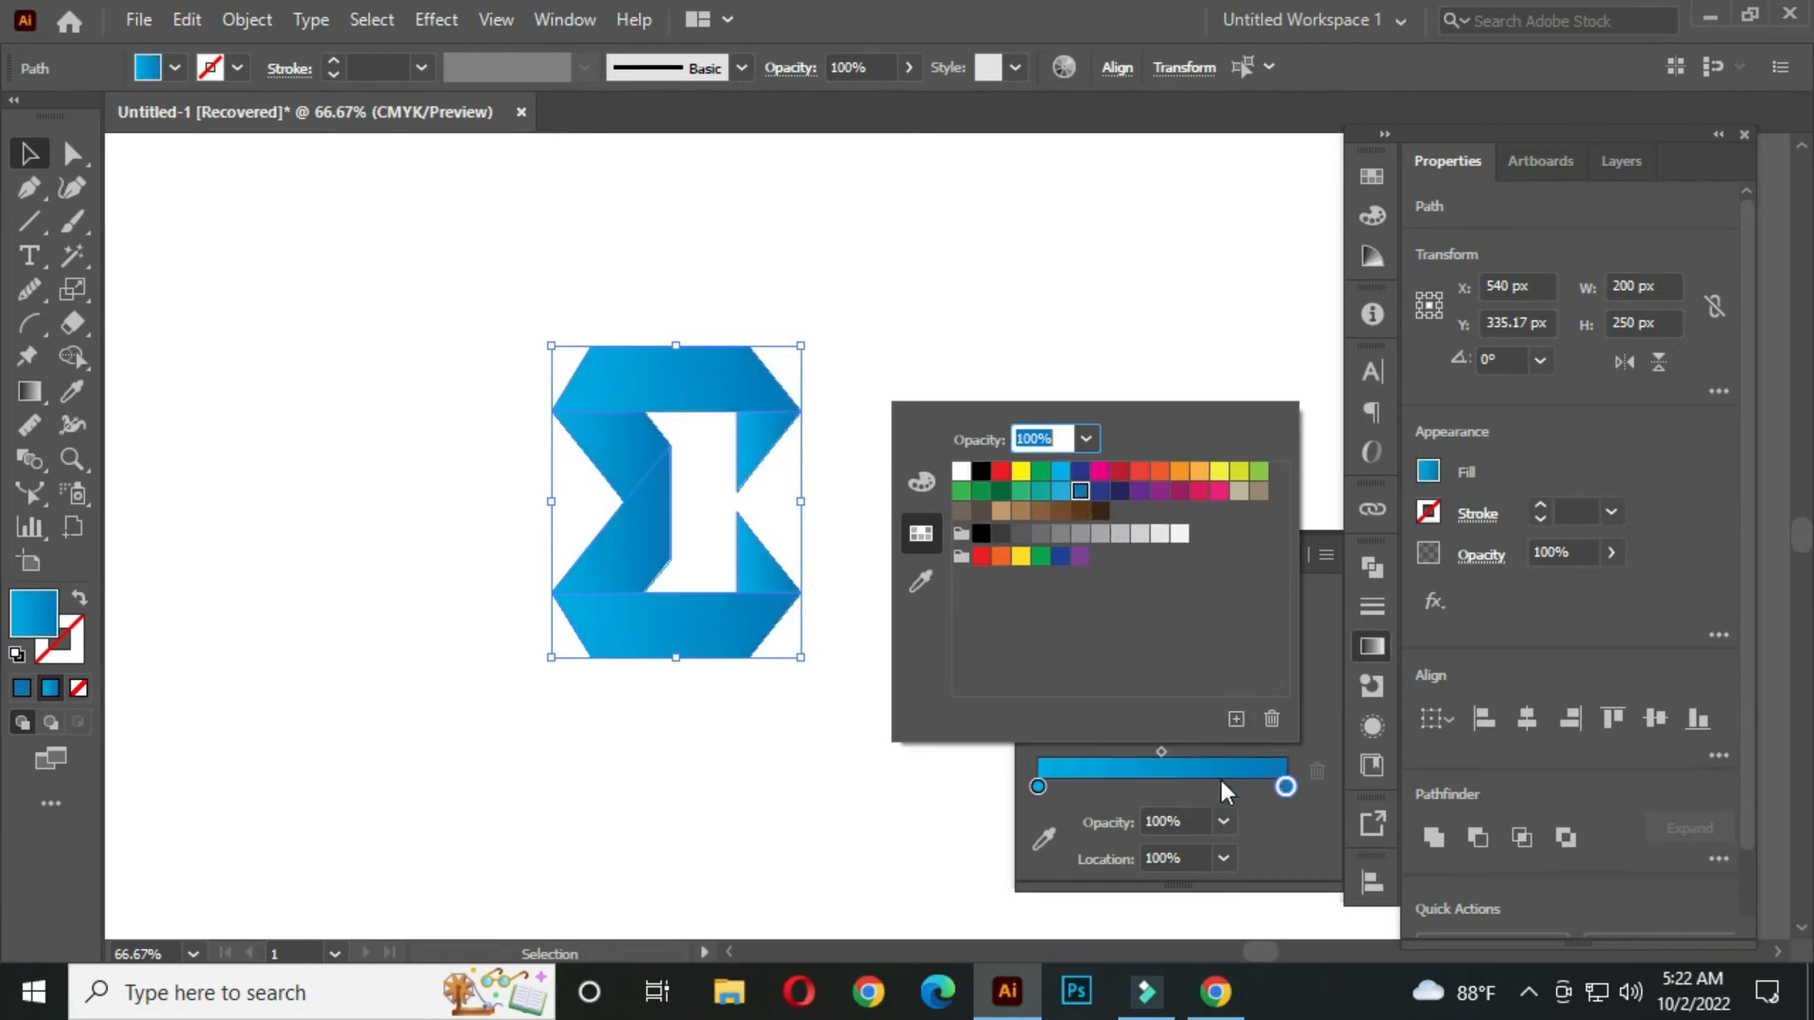
{"action": "left_click", "coordinate": [1281, 821]}
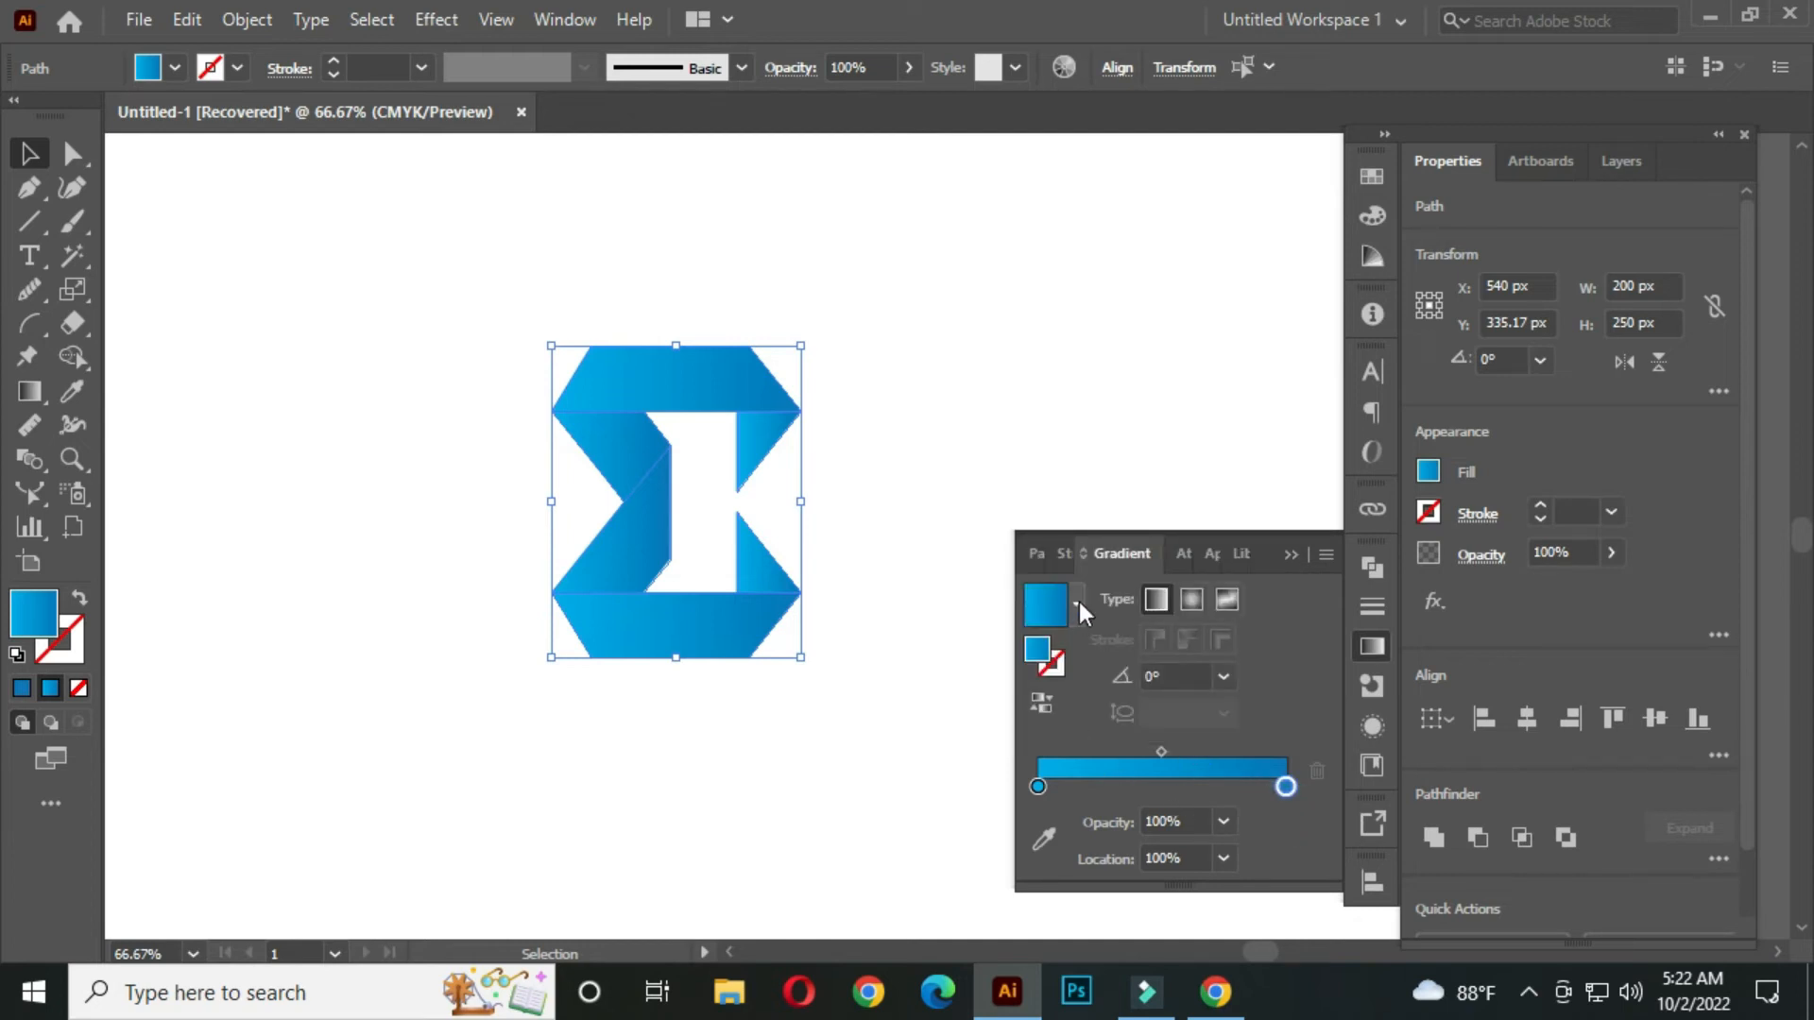
{"action": "left_click", "coordinate": [1299, 554]}
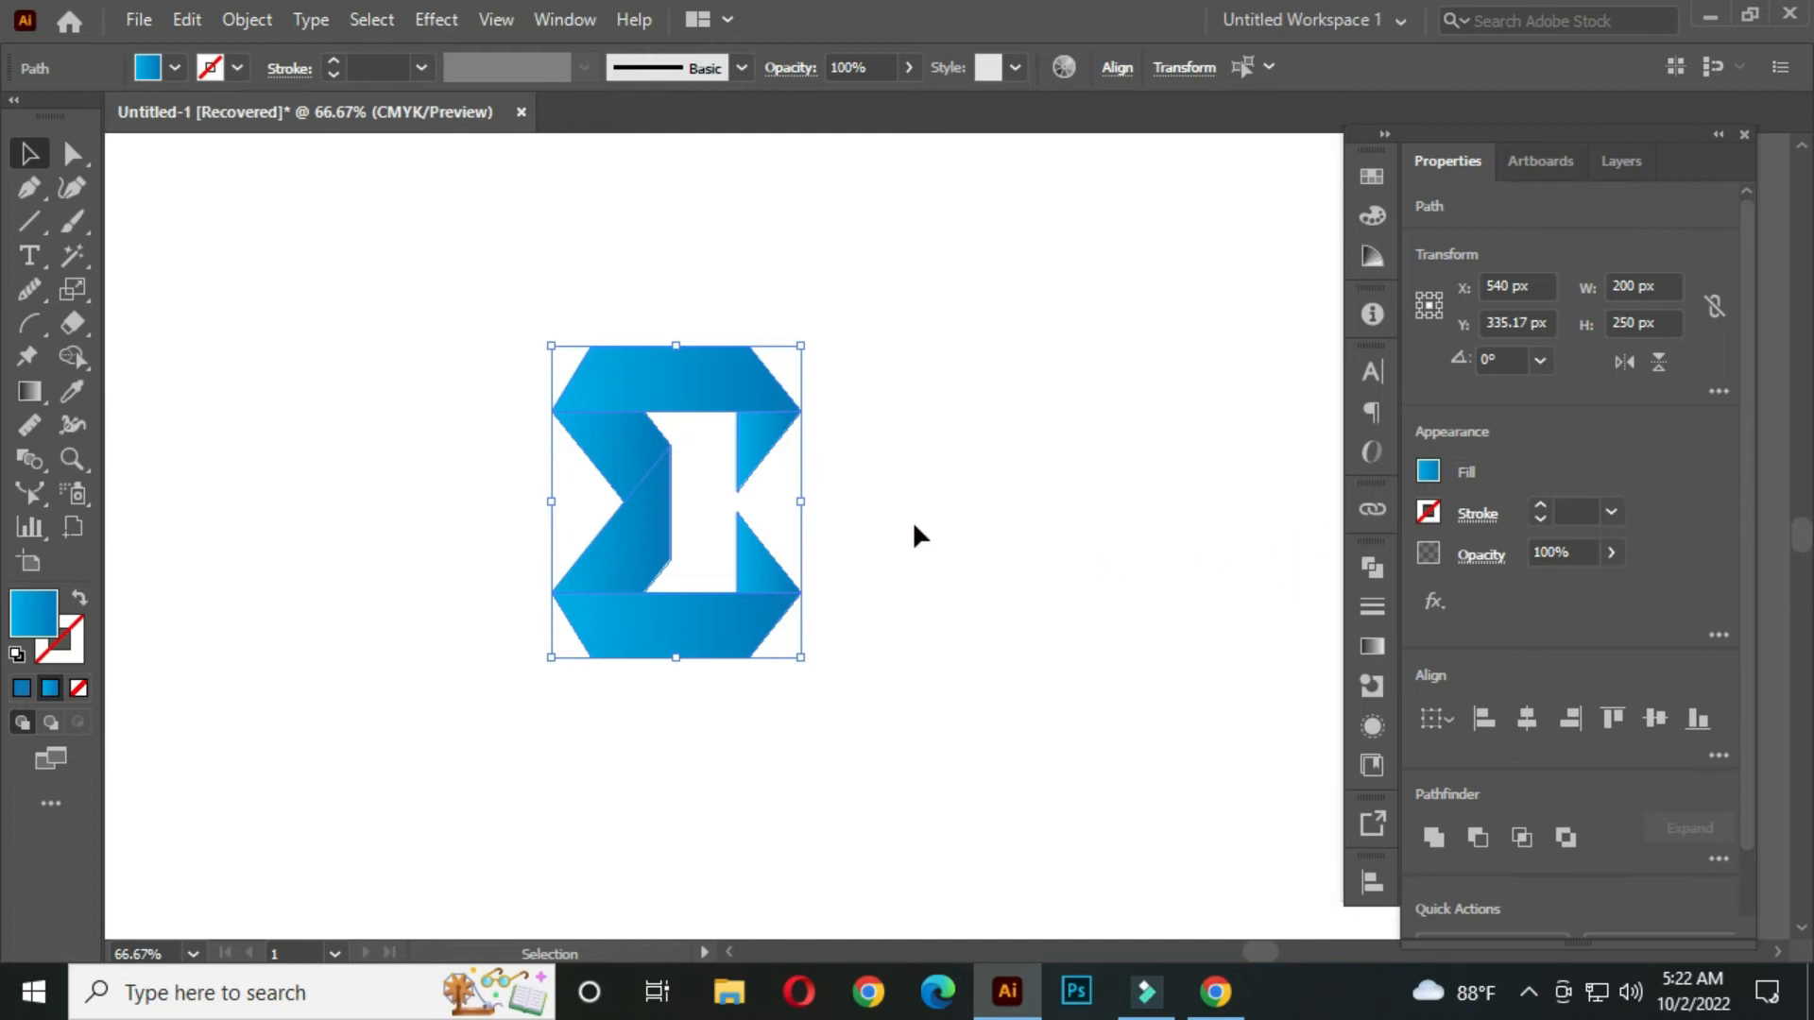
- Redirect the lower-right triangle's gradient to run vertically, from light blue at its tip to dark blue at its base
{"action": "left_click", "coordinate": [911, 480]}
{"action": "scroll", "coordinate": [688, 484], "scroll_direction": "up", "scroll_amount": 1}
{"action": "left_click_drag", "start_coordinate": [700, 519], "coordinate": [741, 527]}
{"action": "left_click", "coordinate": [820, 605]}
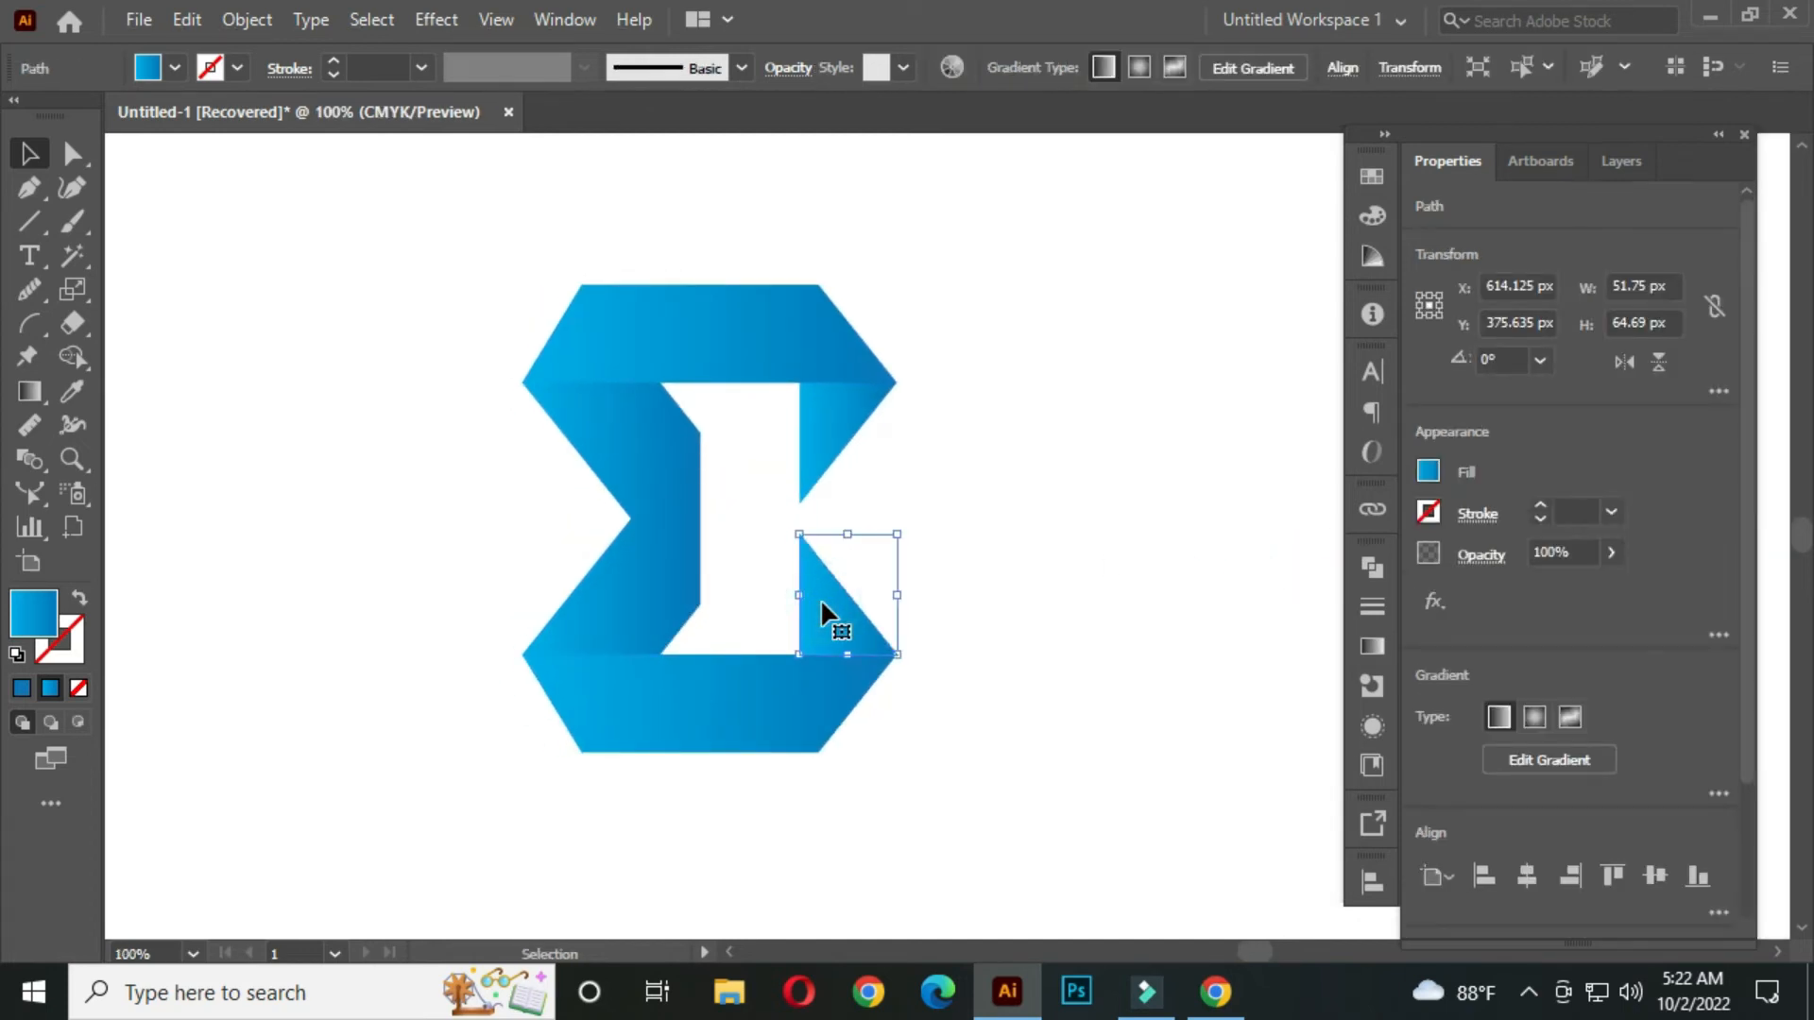
{"action": "key", "text": "g"}
{"action": "left_click_drag", "start_coordinate": [810, 389], "coordinate": [858, 729]}
{"action": "left_click_drag", "start_coordinate": [849, 383], "coordinate": [831, 687]}
{"action": "mouse_move", "coordinate": [848, 542]}
{"action": "left_mouse_down"}
{"action": "mouse_move", "coordinate": [812, 577]}
{"action": "mouse_move", "coordinate": [808, 660]}
{"action": "left_mouse_up"}
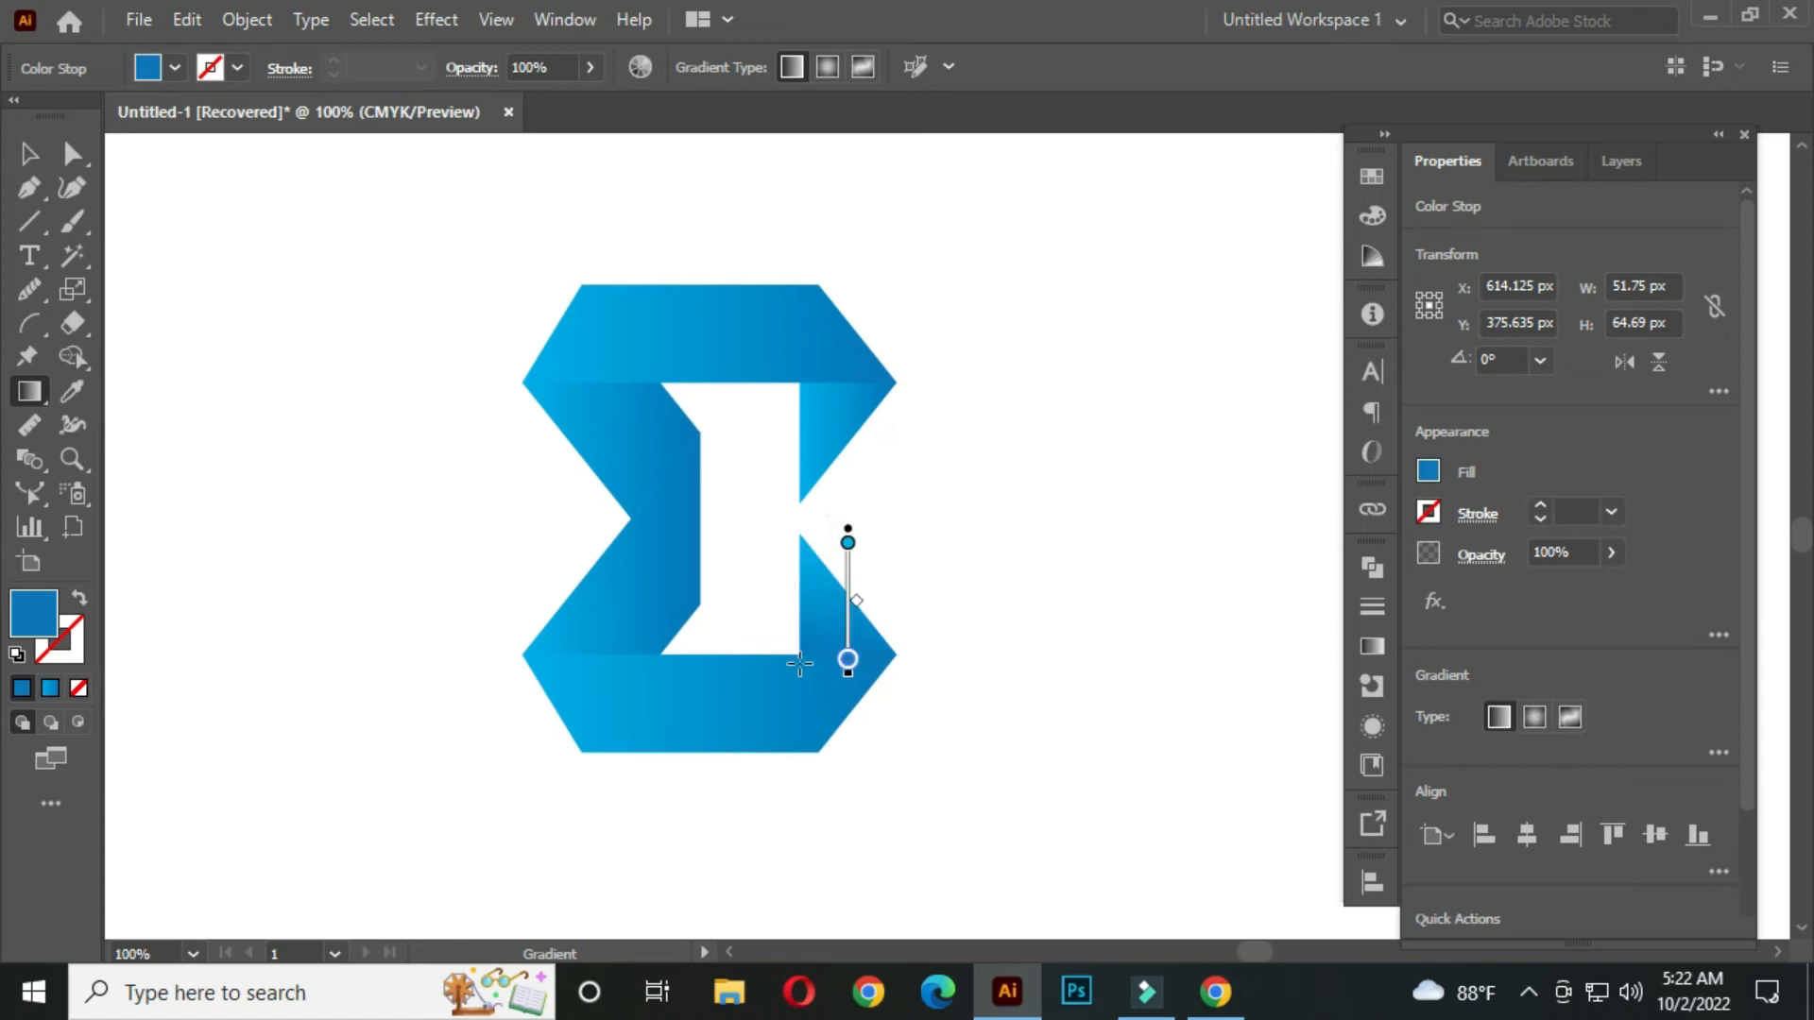
{"action": "left_click", "coordinate": [29, 153]}
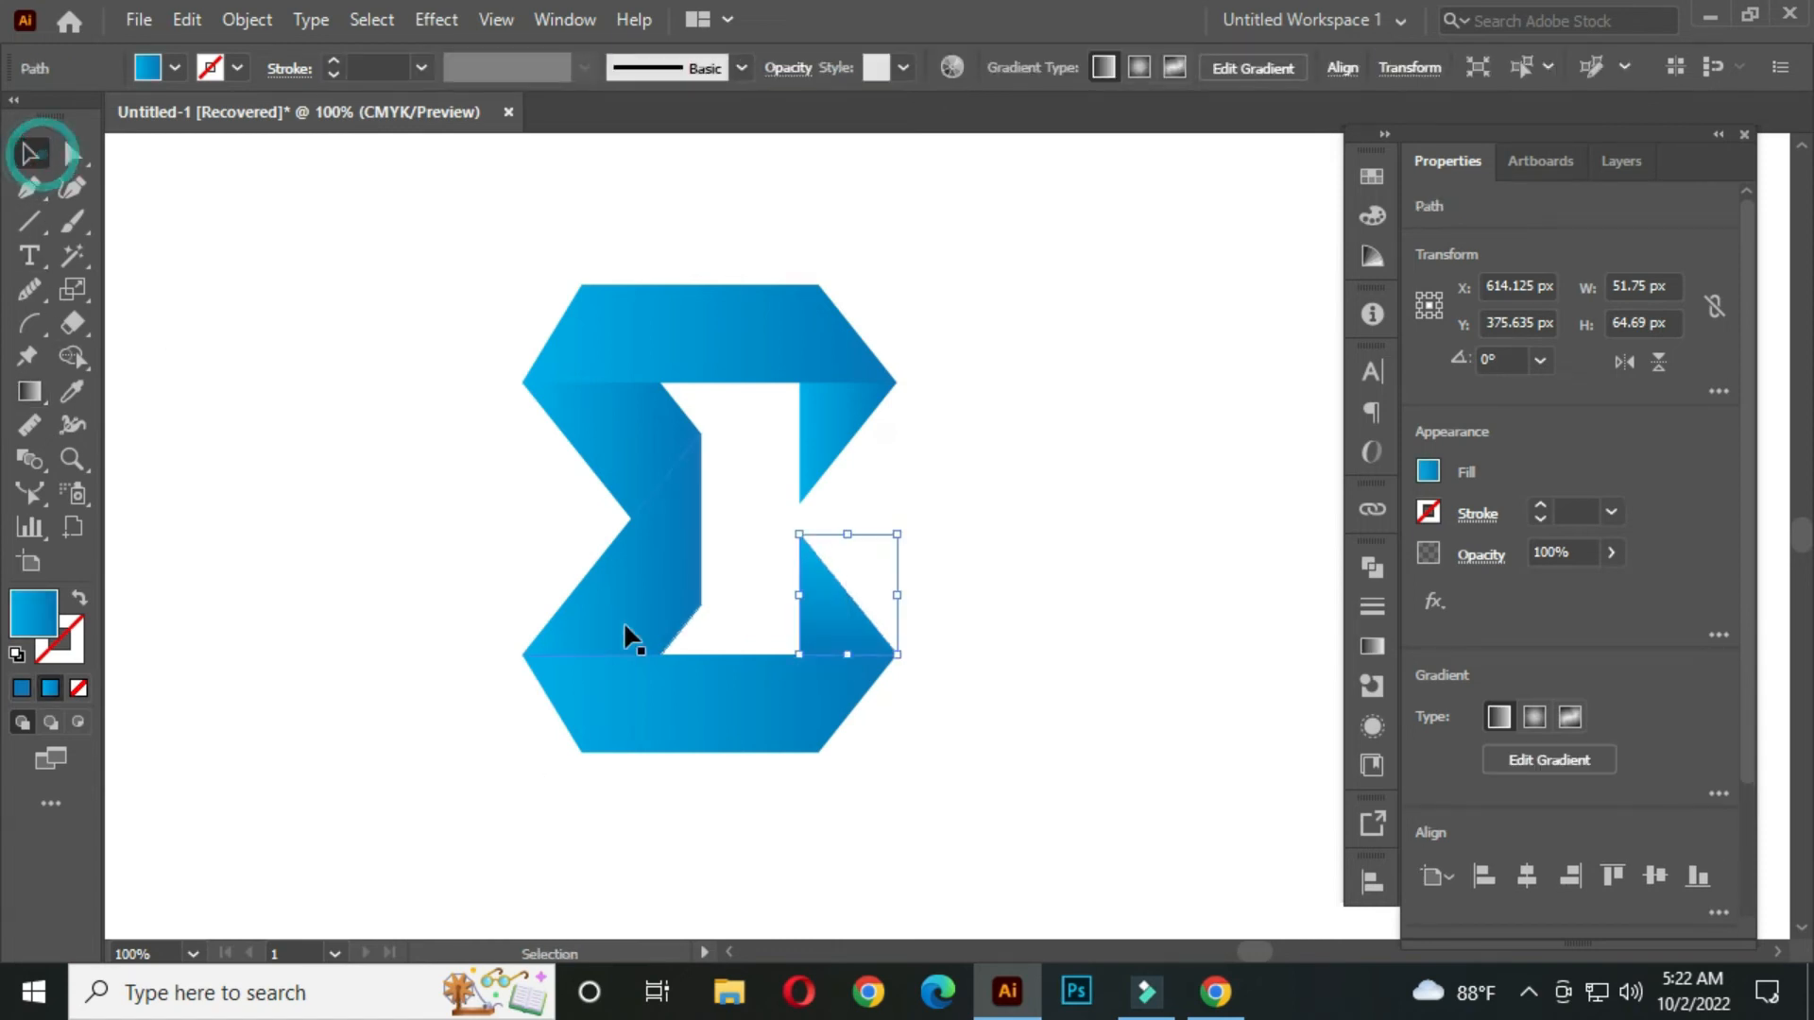
- Redirect the bottom band's gradient to run horizontally, from dark blue at its left end to light blue at its right end
{"action": "left_click", "coordinate": [677, 703]}
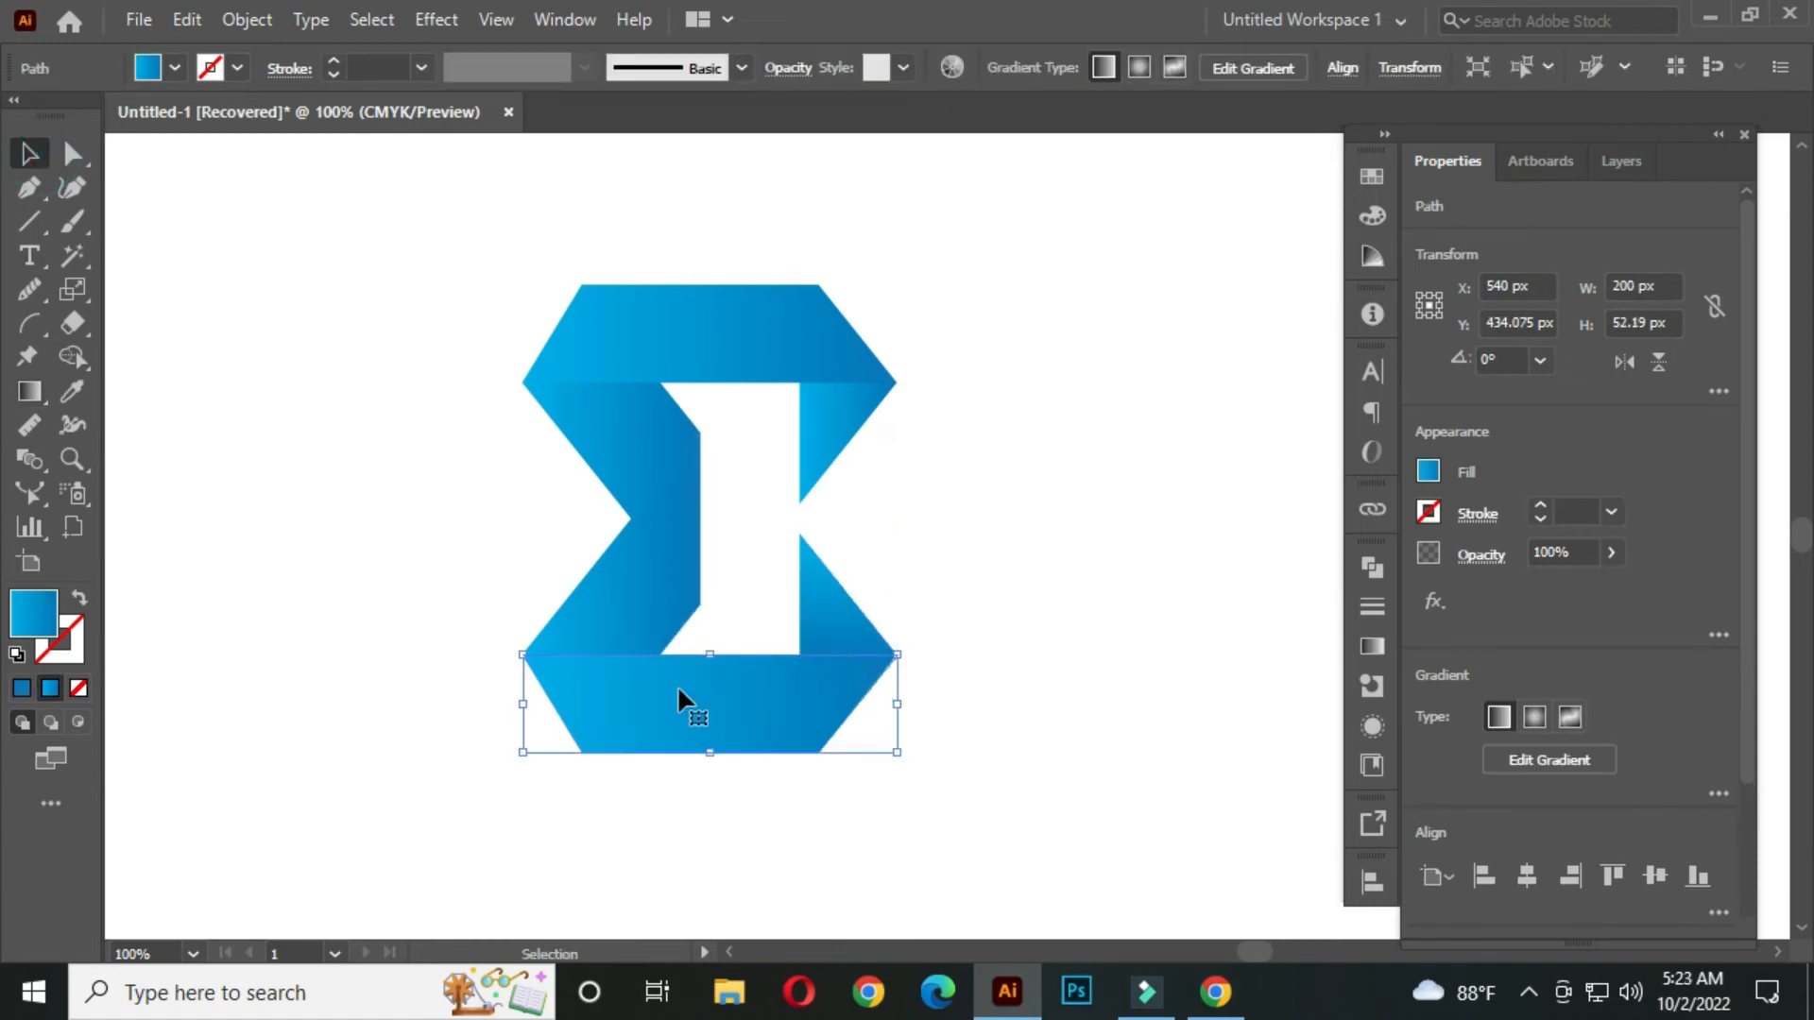
{"action": "key", "text": "g"}
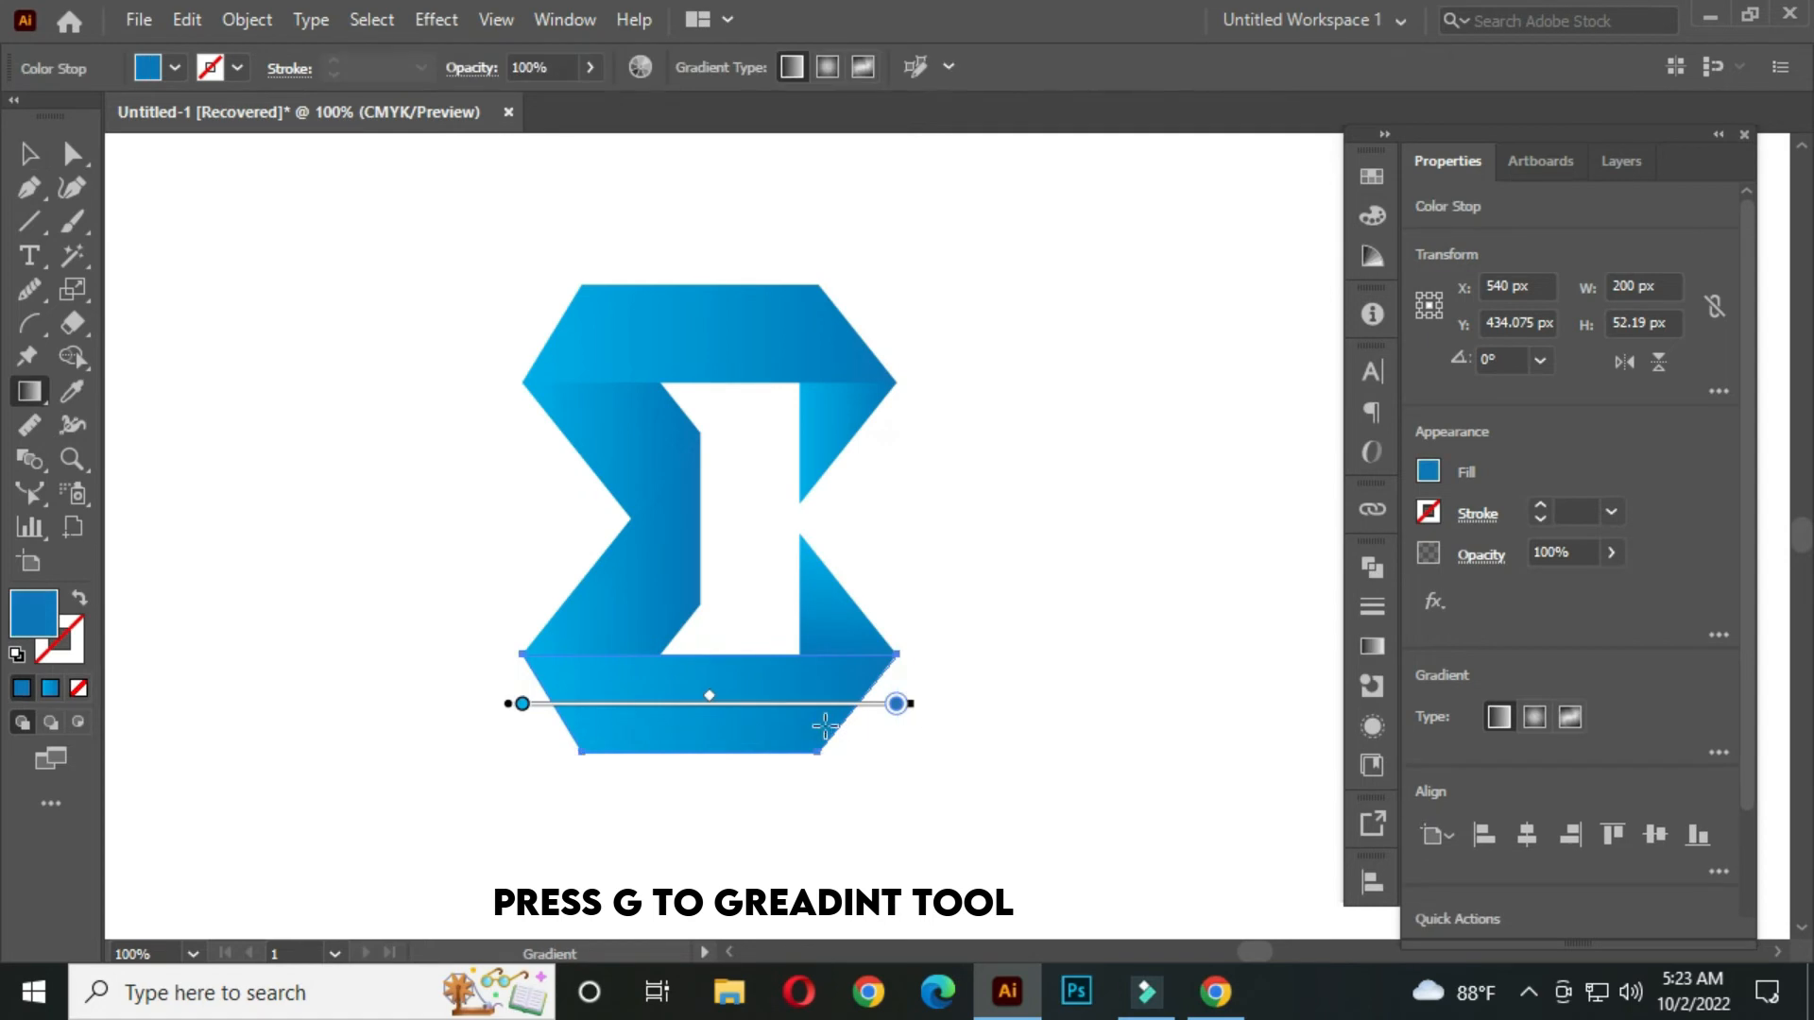
{"action": "left_click_drag", "start_coordinate": [447, 674], "coordinate": [939, 725]}
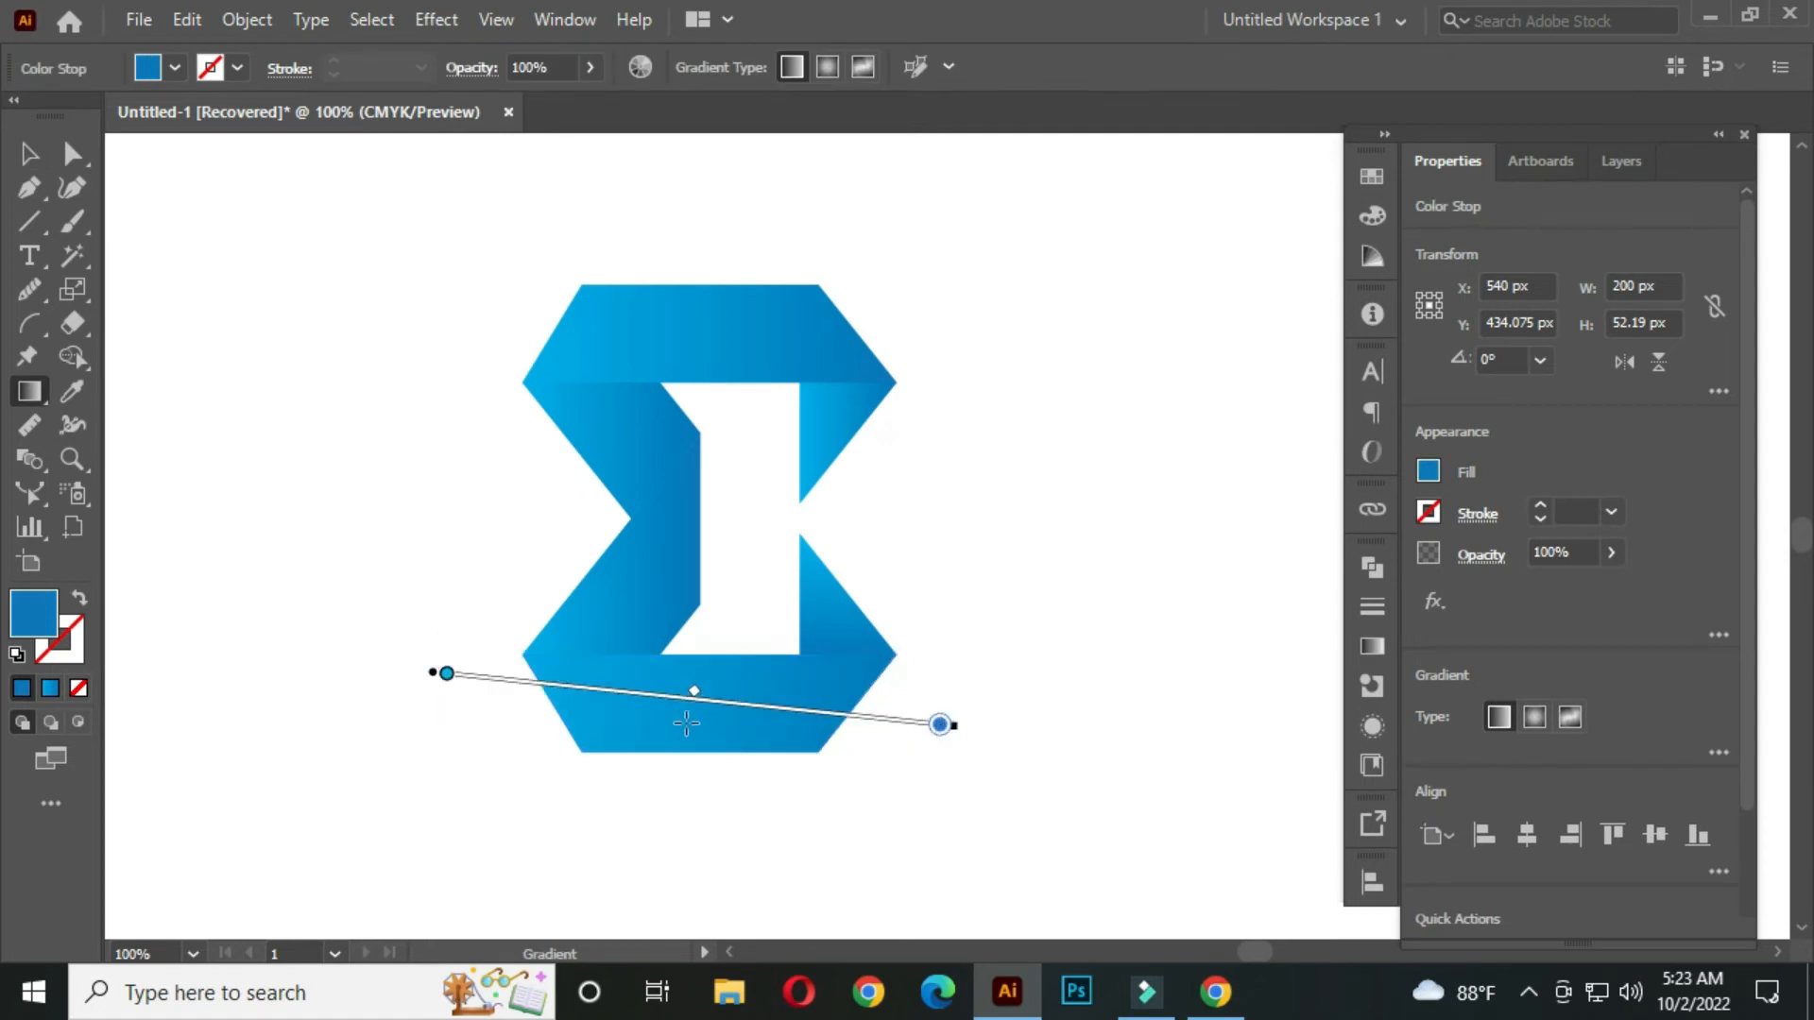
{"action": "mouse_move", "coordinate": [586, 720]}
{"action": "left_mouse_down"}
{"action": "mouse_move", "coordinate": [883, 728]}
{"action": "mouse_move", "coordinate": [424, 693]}
{"action": "mouse_move", "coordinate": [425, 709]}
{"action": "left_mouse_up"}
{"action": "left_click_drag", "start_coordinate": [895, 703], "coordinate": [550, 709]}
{"action": "left_click_drag", "start_coordinate": [837, 721], "coordinate": [502, 716]}
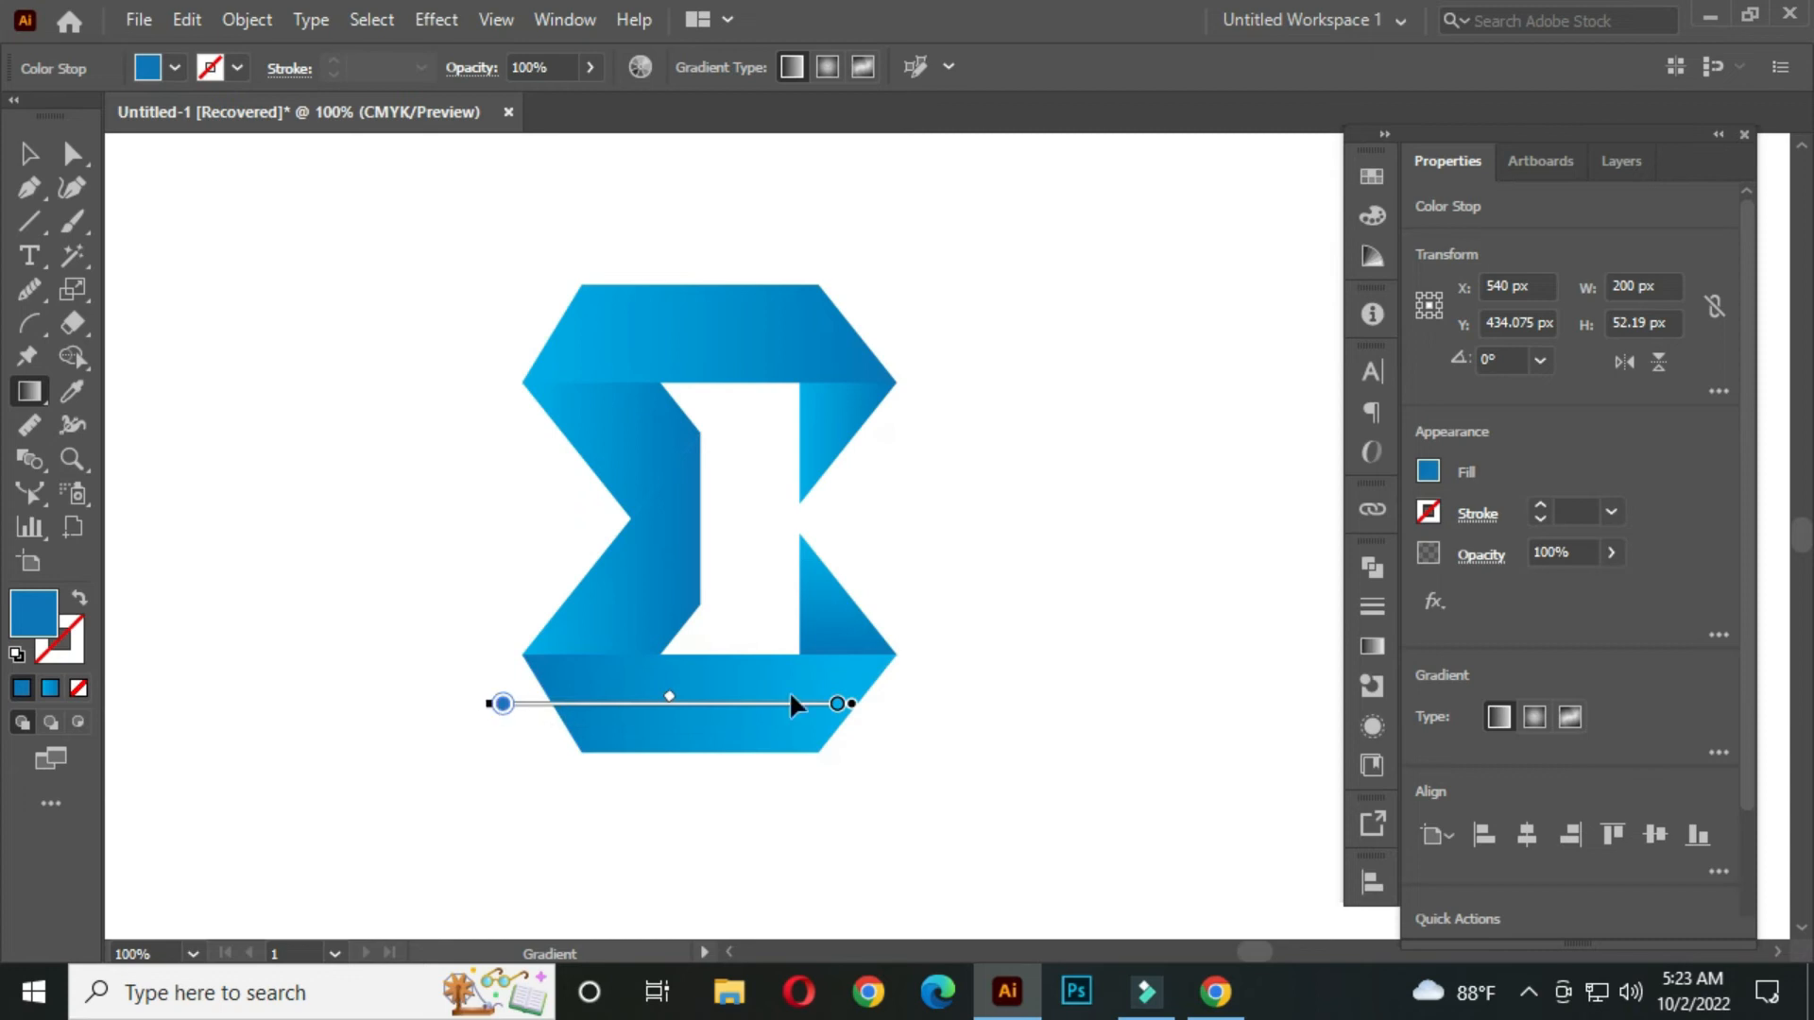
{"action": "left_click_drag", "start_coordinate": [905, 701], "coordinate": [529, 704]}
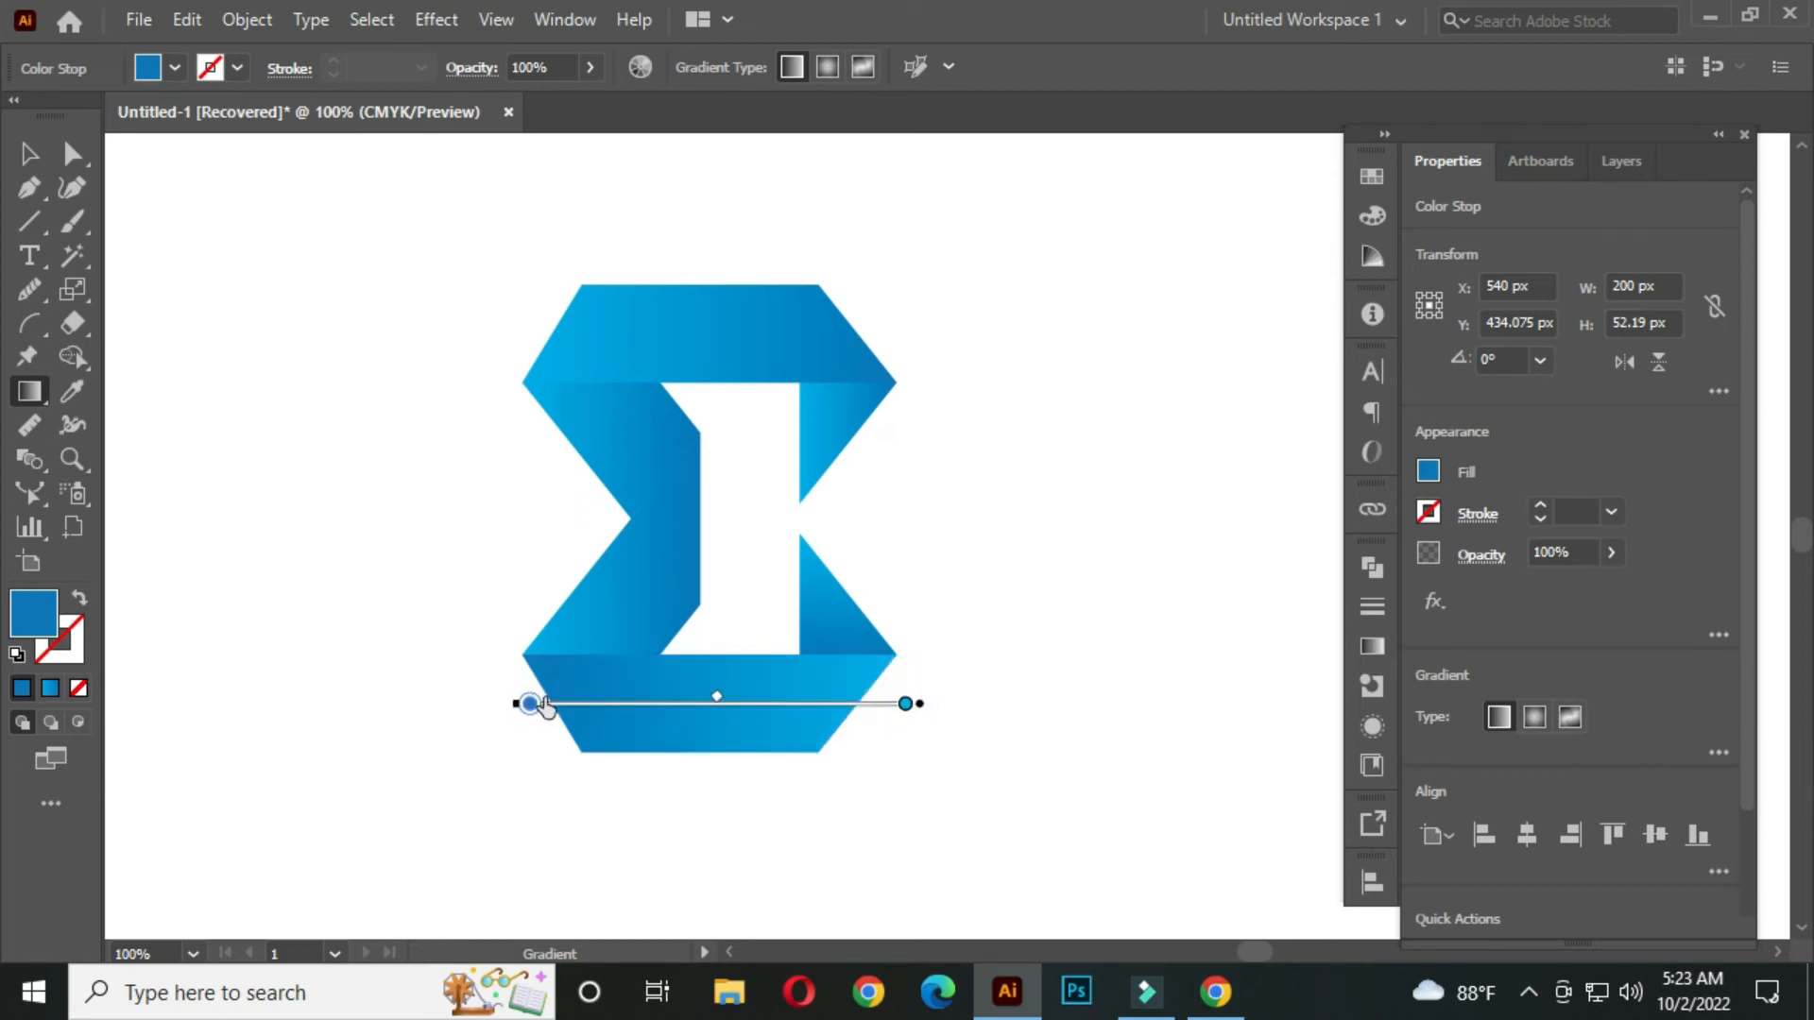
{"action": "left_click_drag", "start_coordinate": [909, 726], "coordinate": [482, 736]}
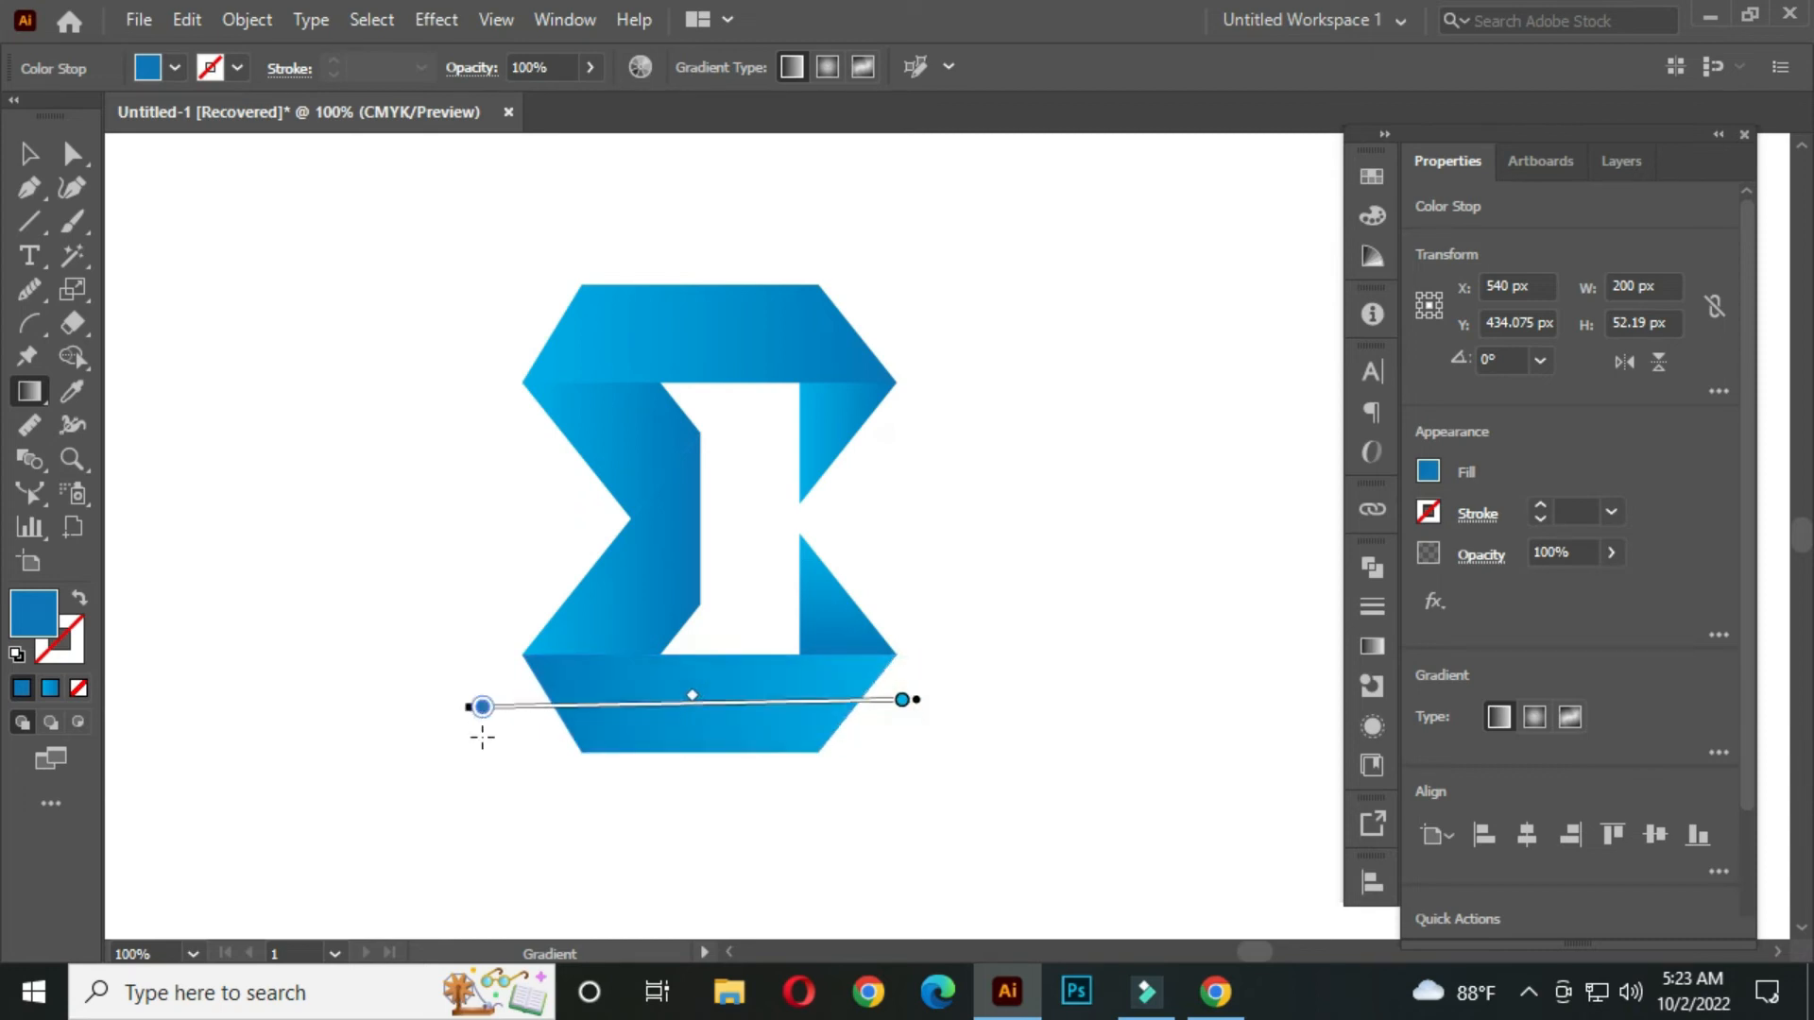
{"action": "left_click", "coordinate": [29, 153]}
{"action": "left_click", "coordinate": [242, 421]}
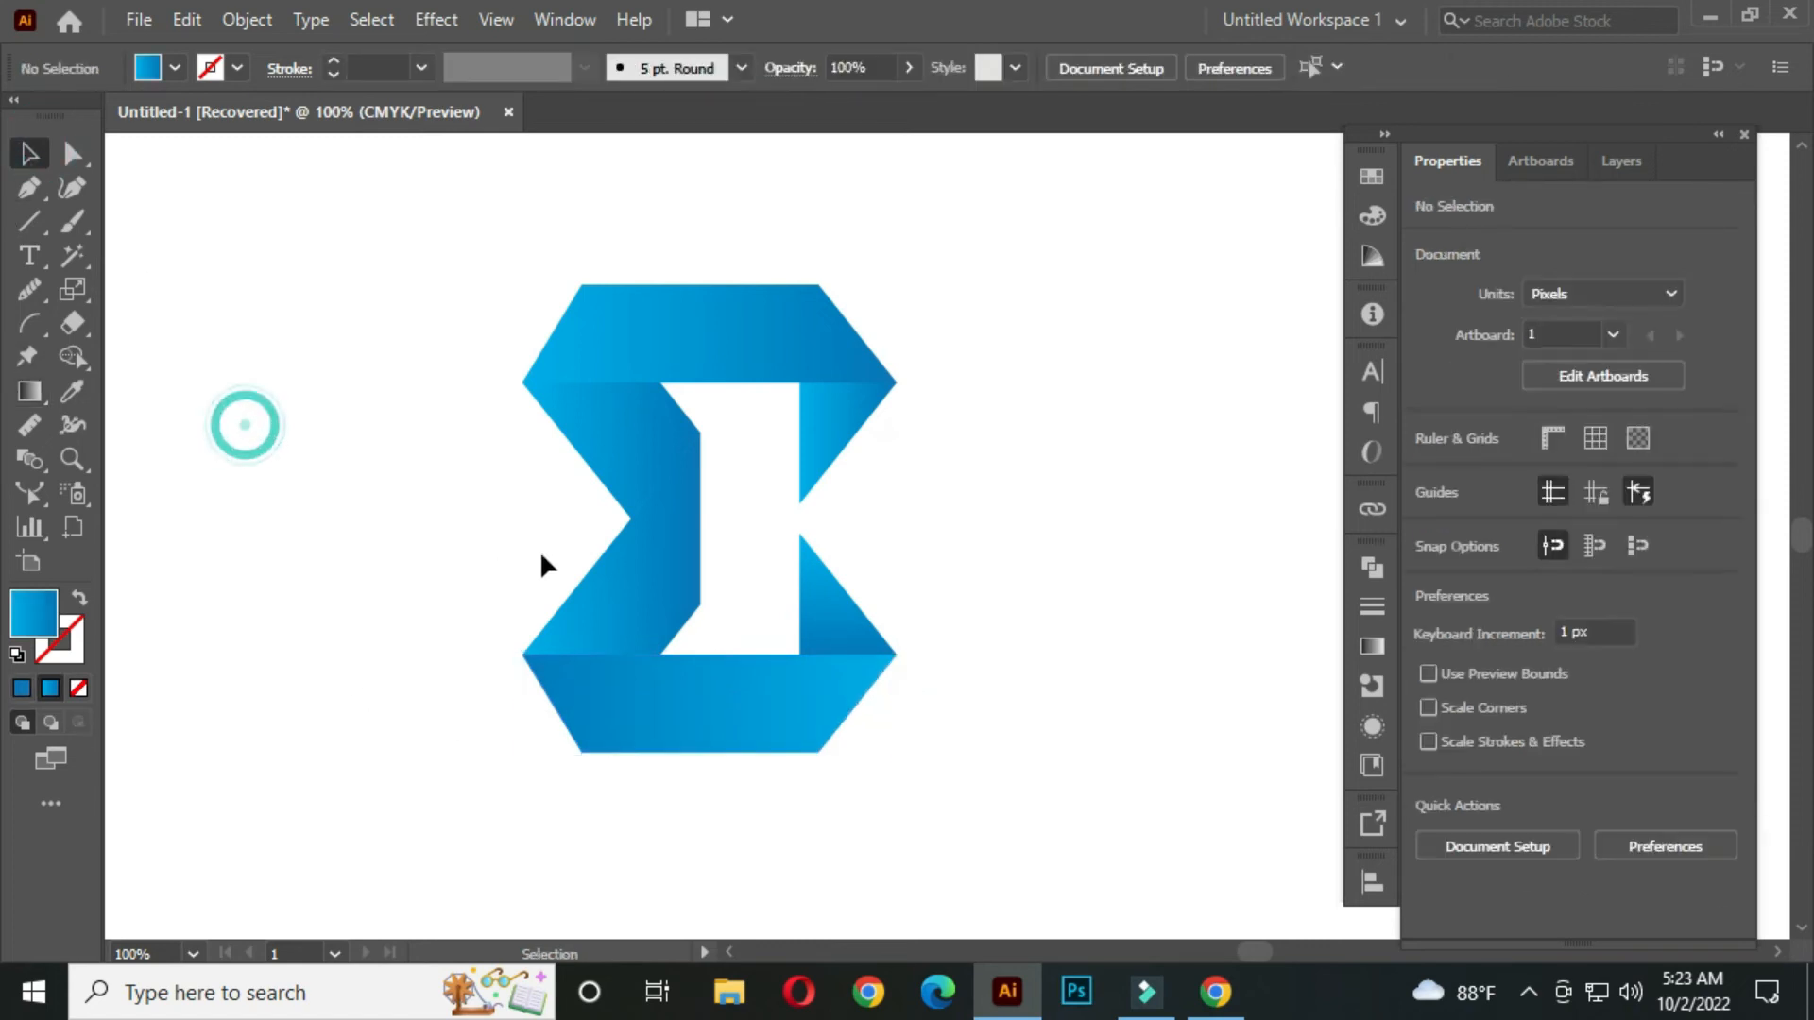
- Redirect the lower-left folded strip's gradient diagonally, from light blue at its lower-left end to dark blue at its upper-right end
{"action": "left_click", "coordinate": [627, 615]}
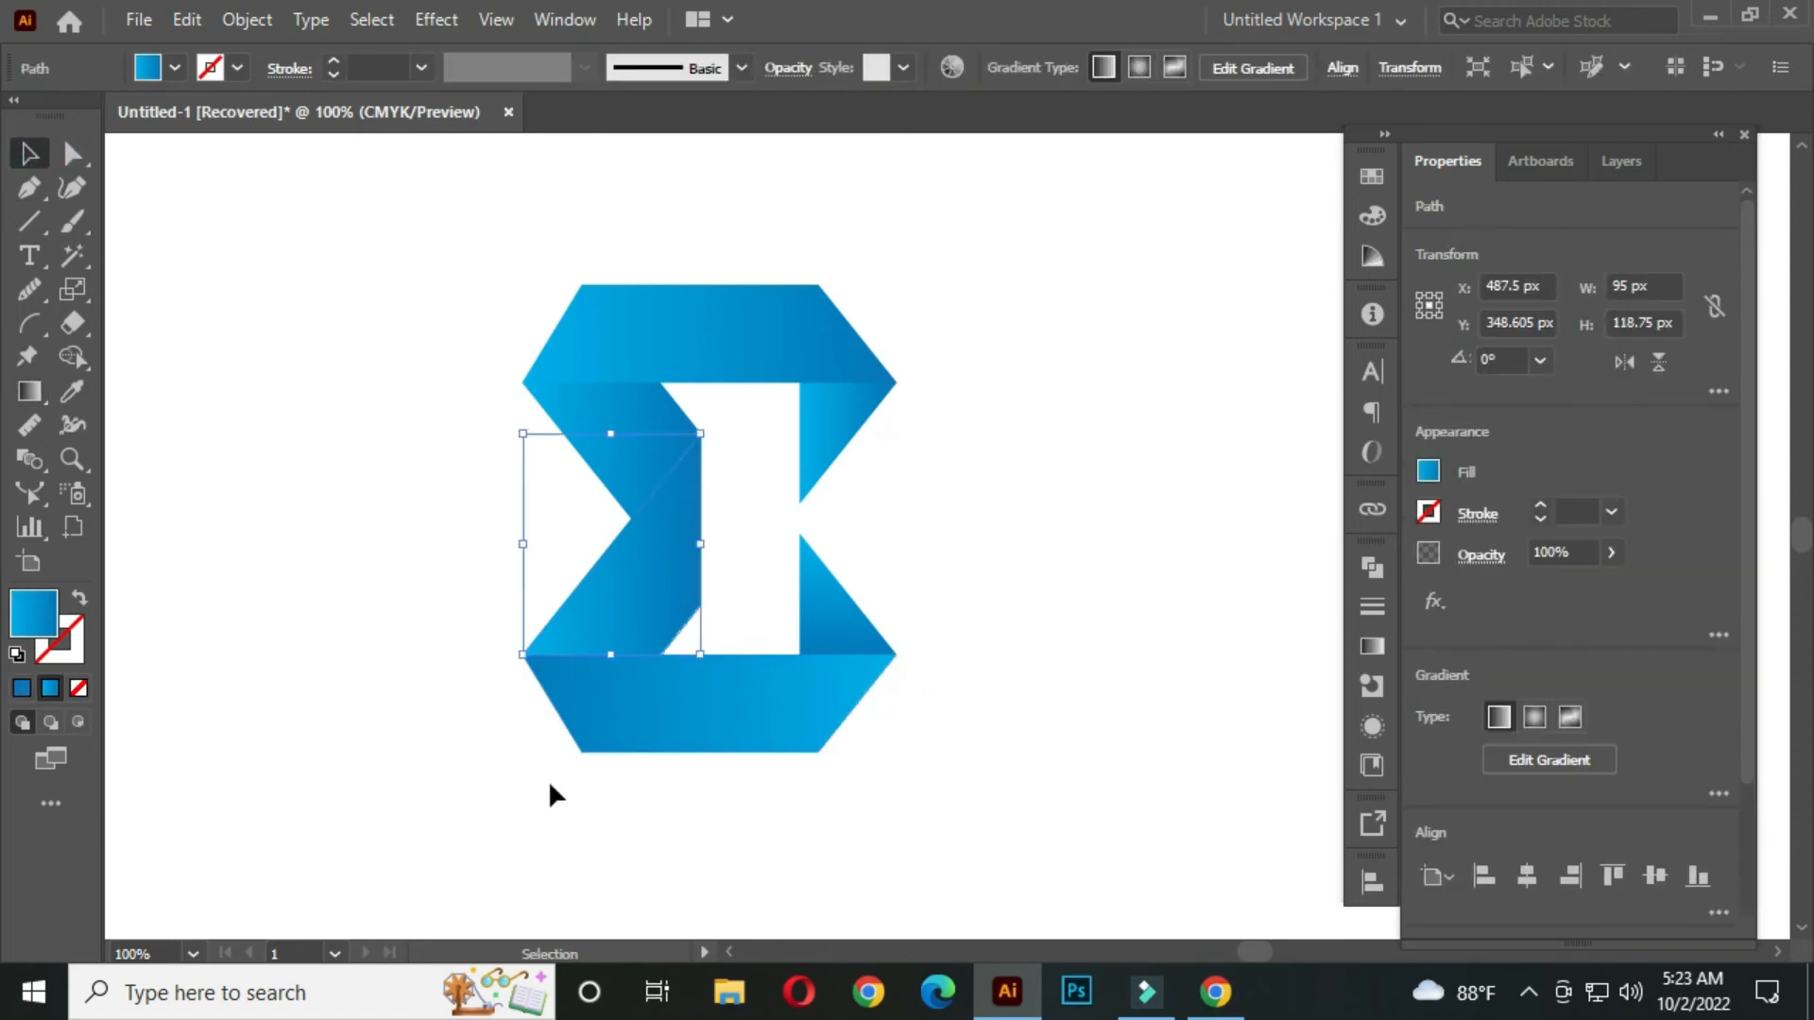
{"action": "key", "text": "g"}
{"action": "left_click_drag", "start_coordinate": [740, 458], "coordinate": [541, 719]}
{"action": "left_click_drag", "start_coordinate": [602, 641], "coordinate": [746, 433]}
{"action": "mouse_move", "coordinate": [610, 633]}
{"action": "left_mouse_down"}
{"action": "mouse_move", "coordinate": [709, 507]}
{"action": "mouse_move", "coordinate": [746, 415]}
{"action": "mouse_move", "coordinate": [728, 421]}
{"action": "left_mouse_up"}
{"action": "left_click", "coordinate": [30, 154]}
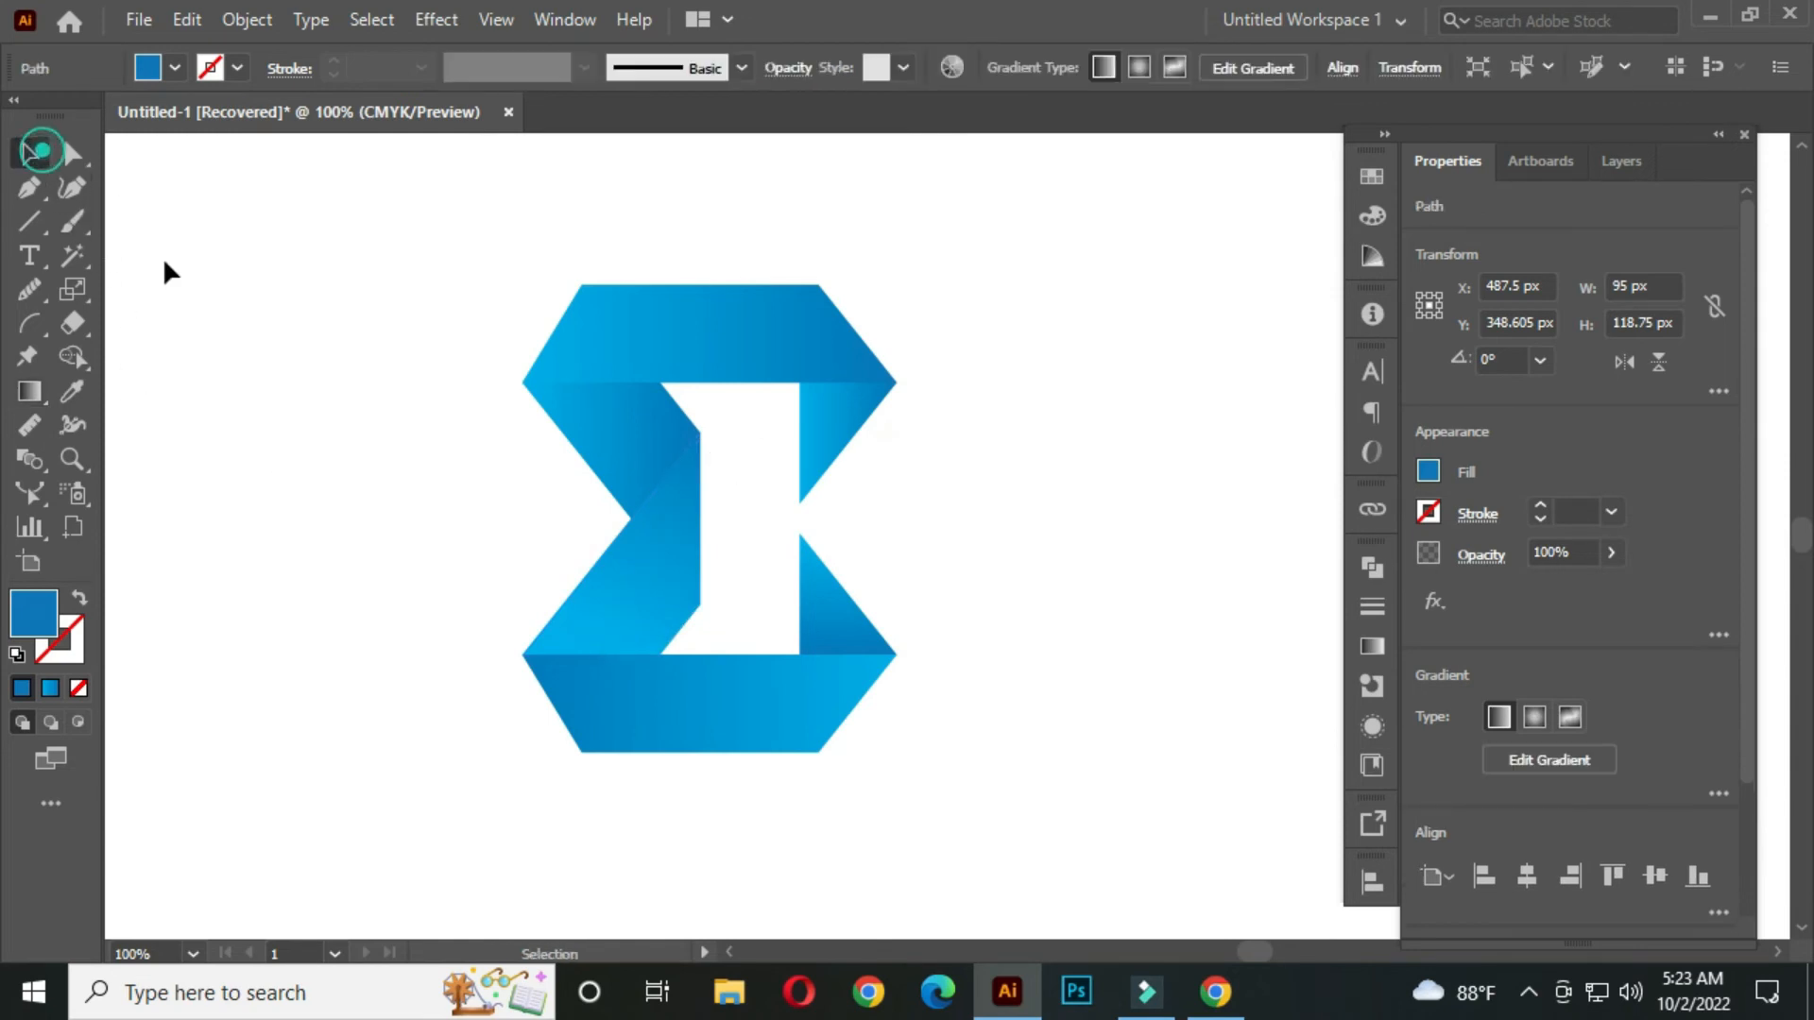
{"action": "left_click", "coordinate": [241, 323]}
- Redirect the upper-left folded strip's gradient diagonally, from dark blue at its upper left to light blue at the inner fold
{"action": "left_click", "coordinate": [619, 398]}
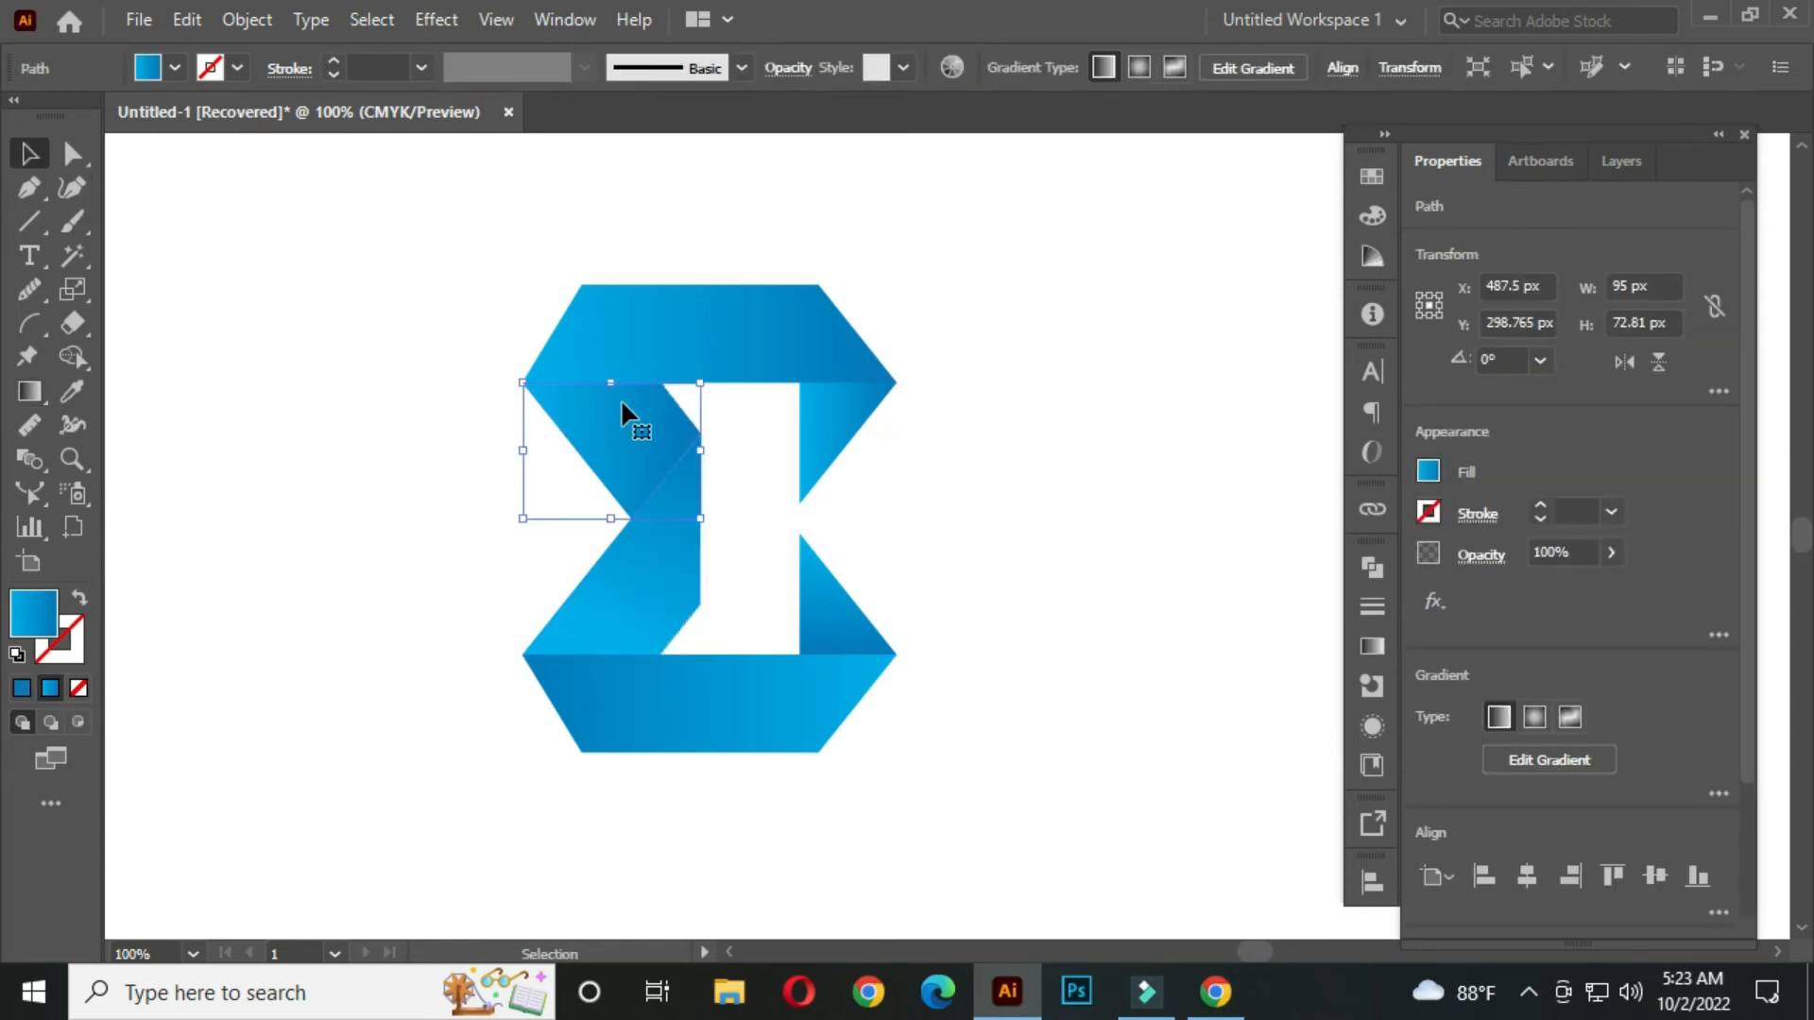
{"action": "key", "text": "g"}
{"action": "mouse_move", "coordinate": [572, 382]}
{"action": "left_mouse_down"}
{"action": "mouse_move", "coordinate": [708, 512]}
{"action": "mouse_move", "coordinate": [489, 319]}
{"action": "left_mouse_up"}
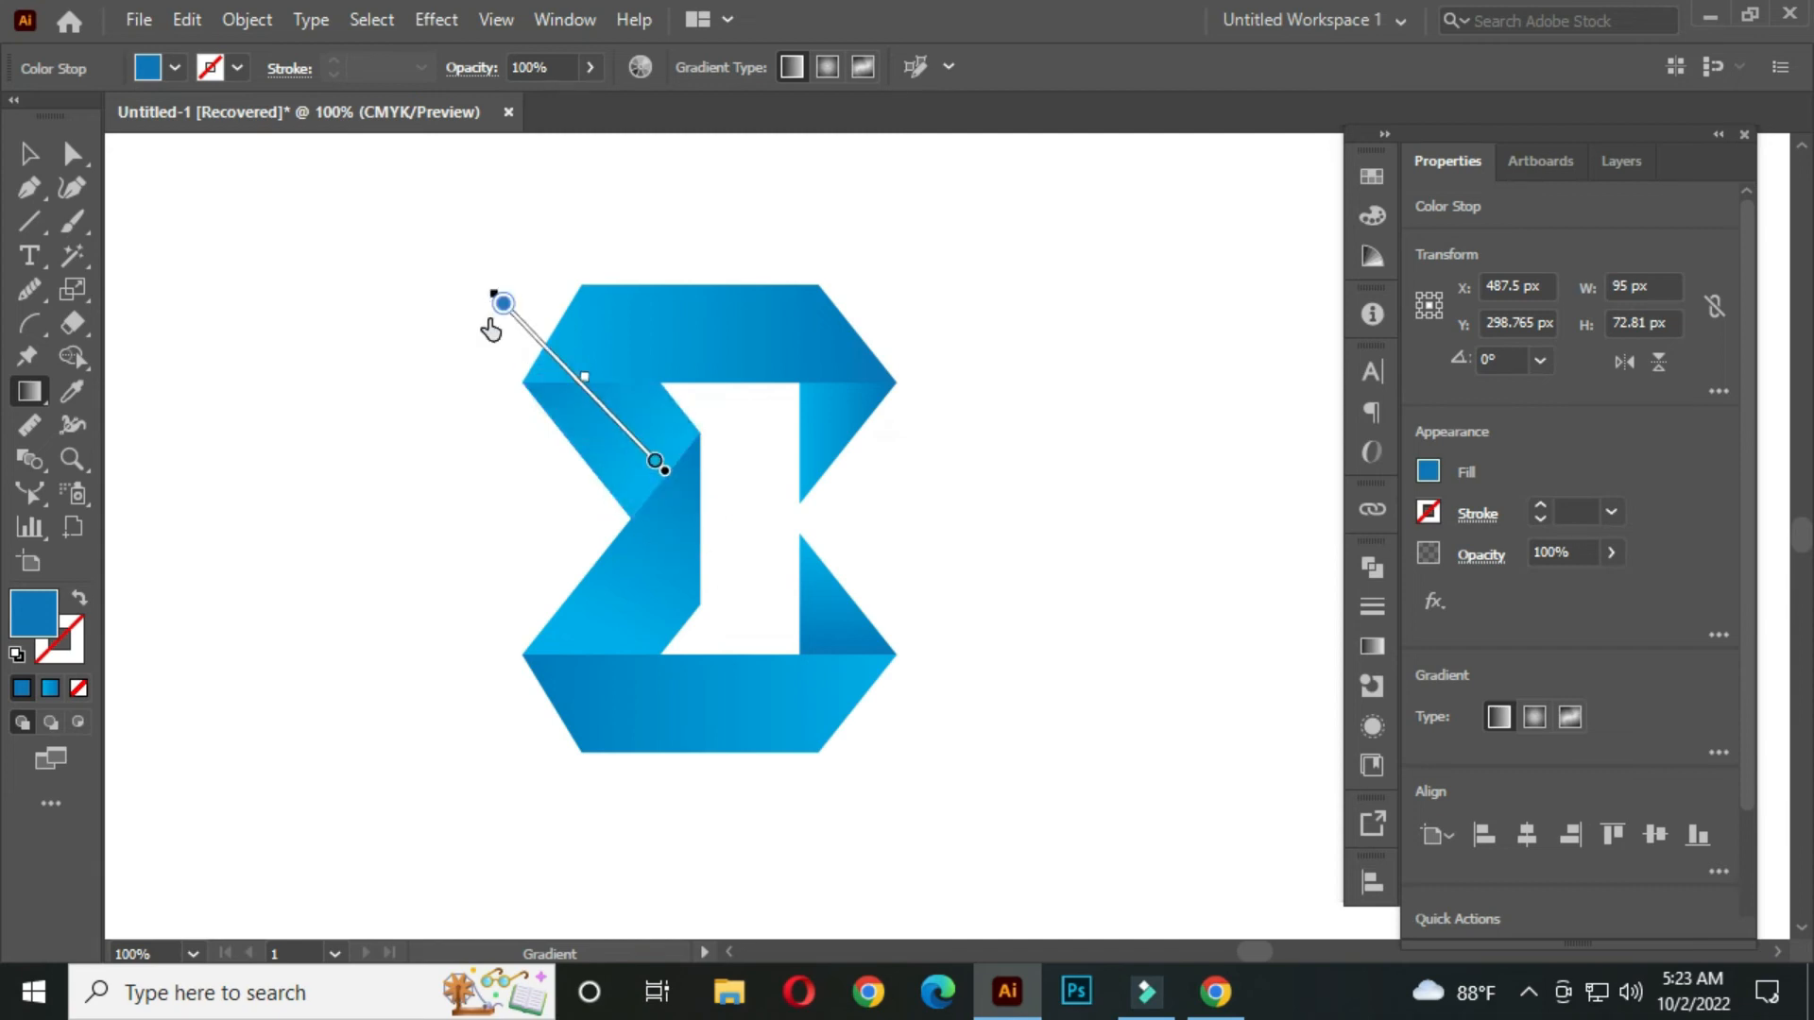
{"action": "left_click_drag", "start_coordinate": [704, 503], "coordinate": [508, 331]}
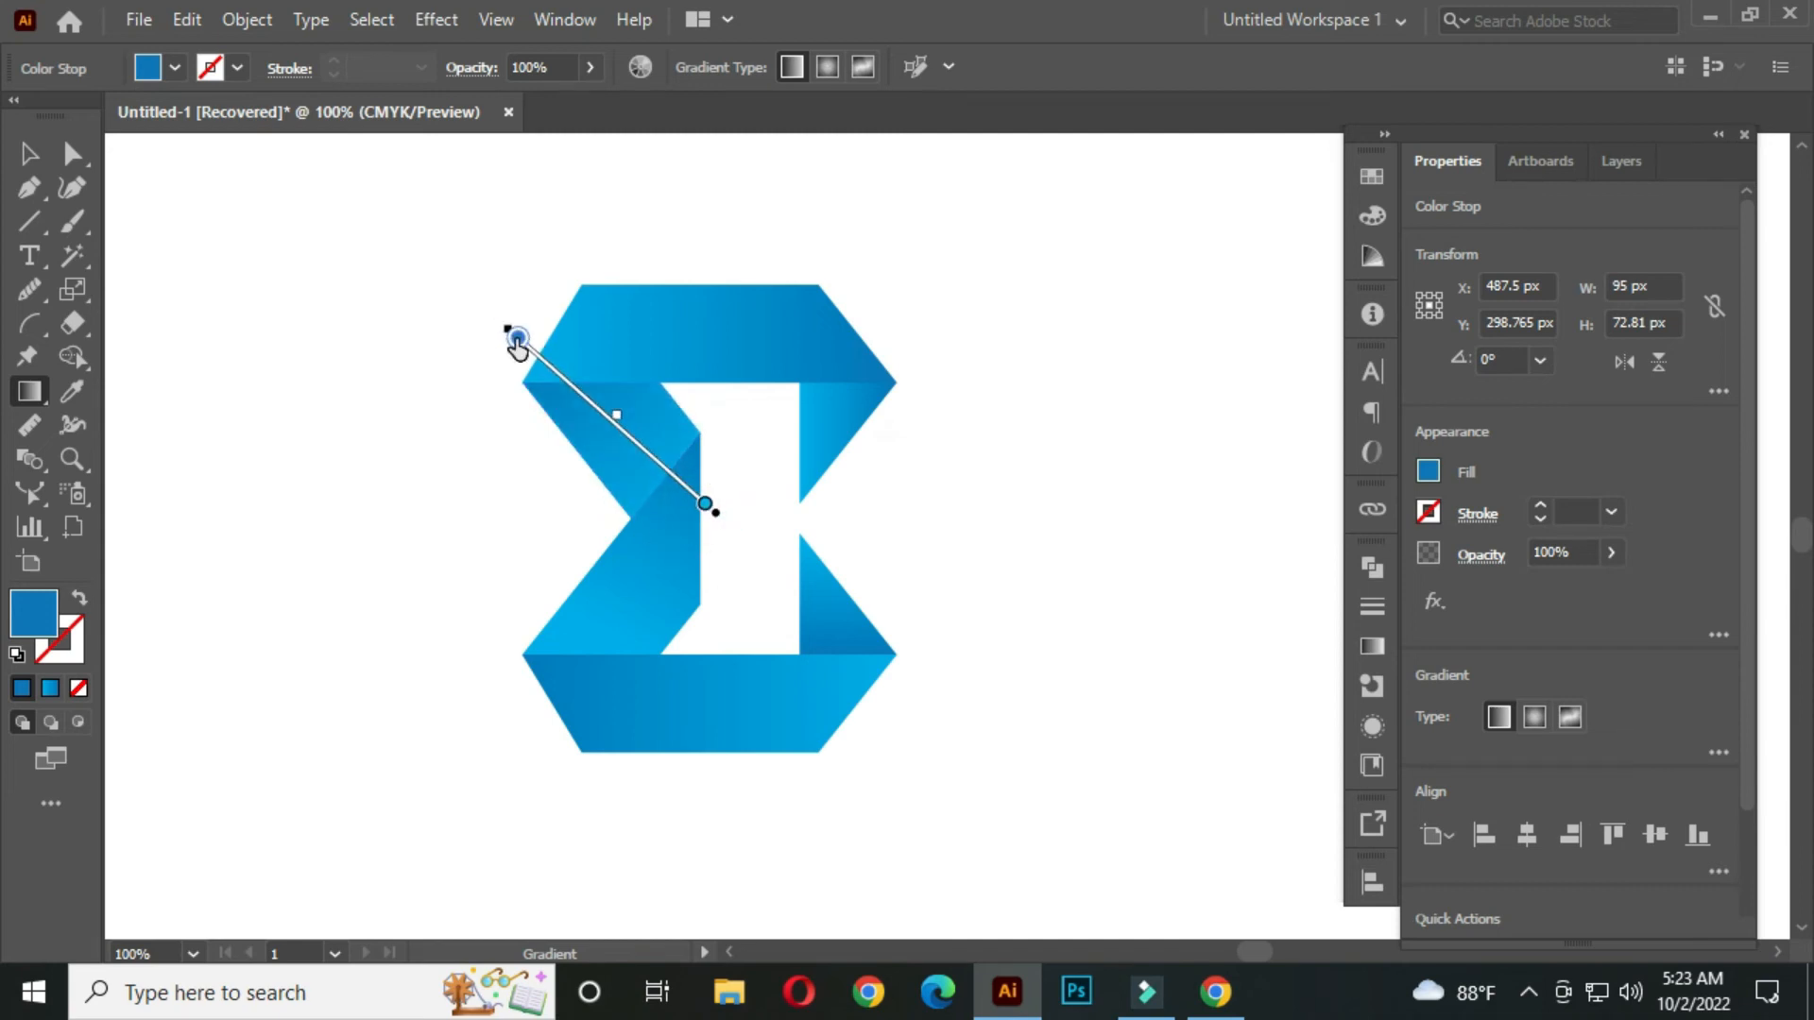
{"action": "left_click_drag", "start_coordinate": [692, 538], "coordinate": [490, 319]}
{"action": "mouse_move", "coordinate": [664, 469]}
{"action": "left_mouse_down"}
{"action": "mouse_move", "coordinate": [601, 445]}
{"action": "mouse_move", "coordinate": [474, 295]}
{"action": "mouse_move", "coordinate": [472, 310]}
{"action": "left_mouse_up"}
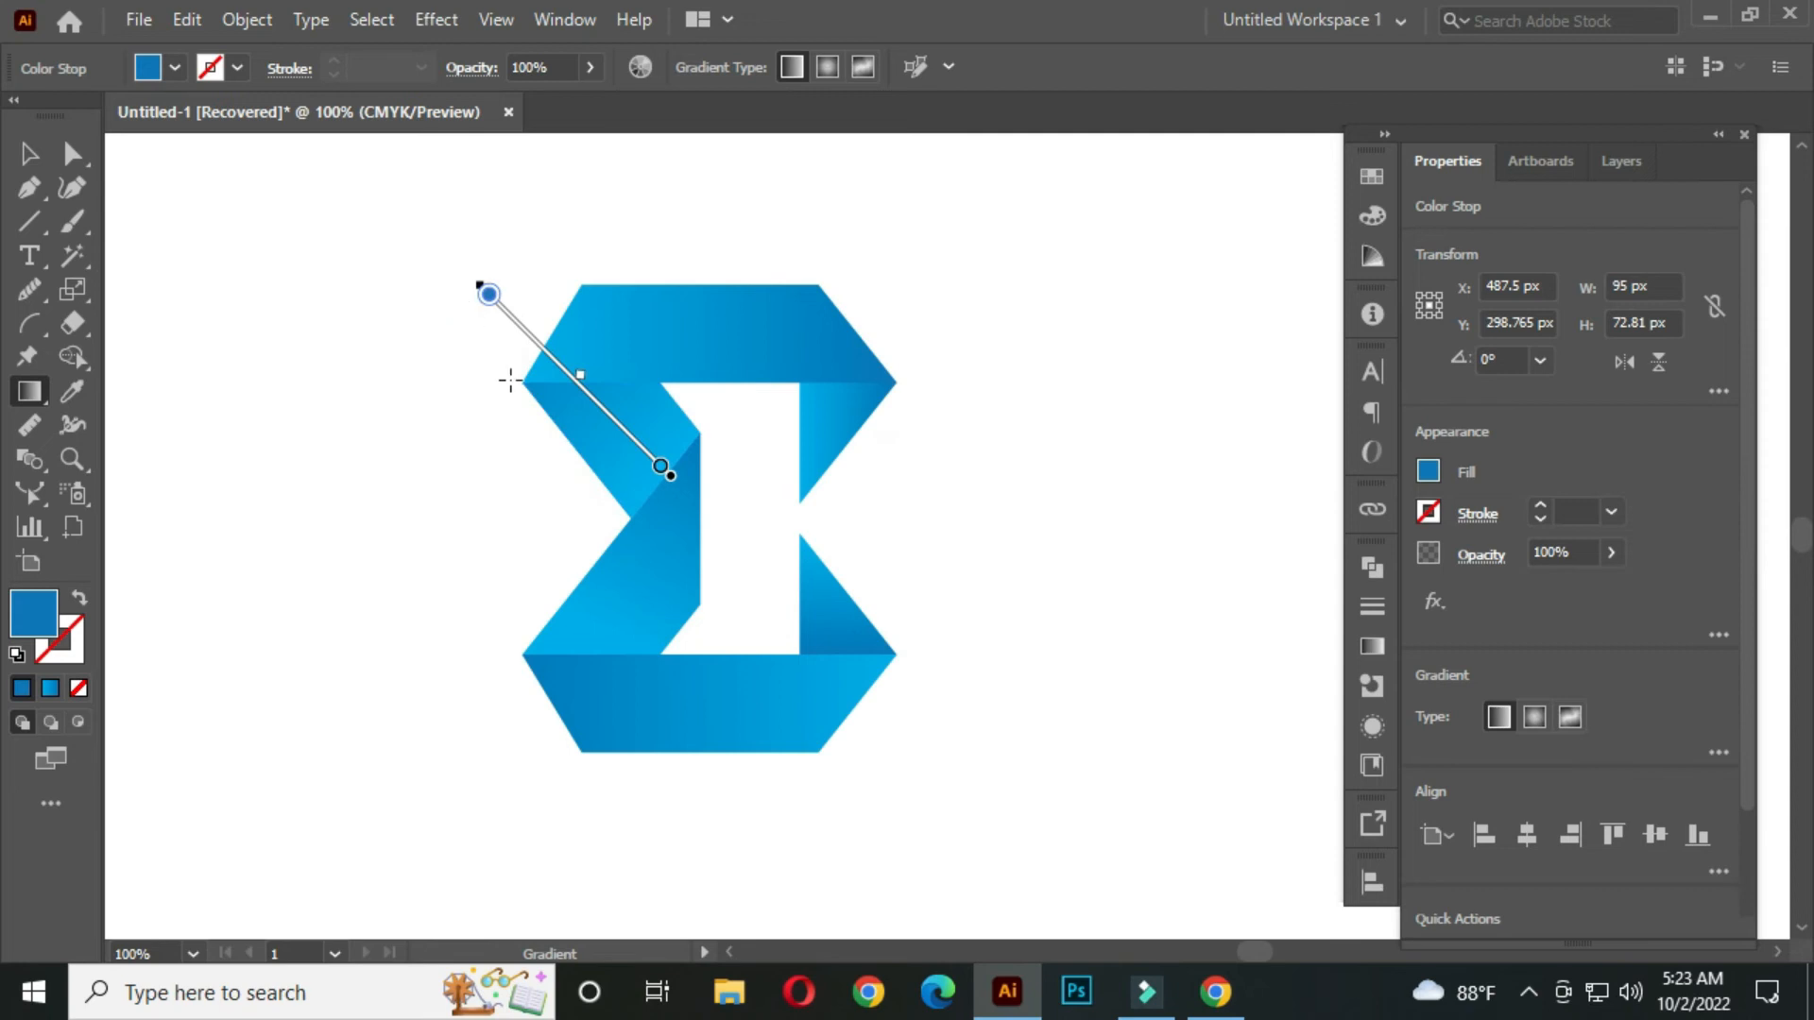
{"action": "left_click", "coordinate": [30, 153]}
- Adjust the top band's gradient to run from light blue at left to dark blue at right, adding a color stop in between
{"action": "left_click", "coordinate": [652, 342]}
{"action": "key", "text": "g"}
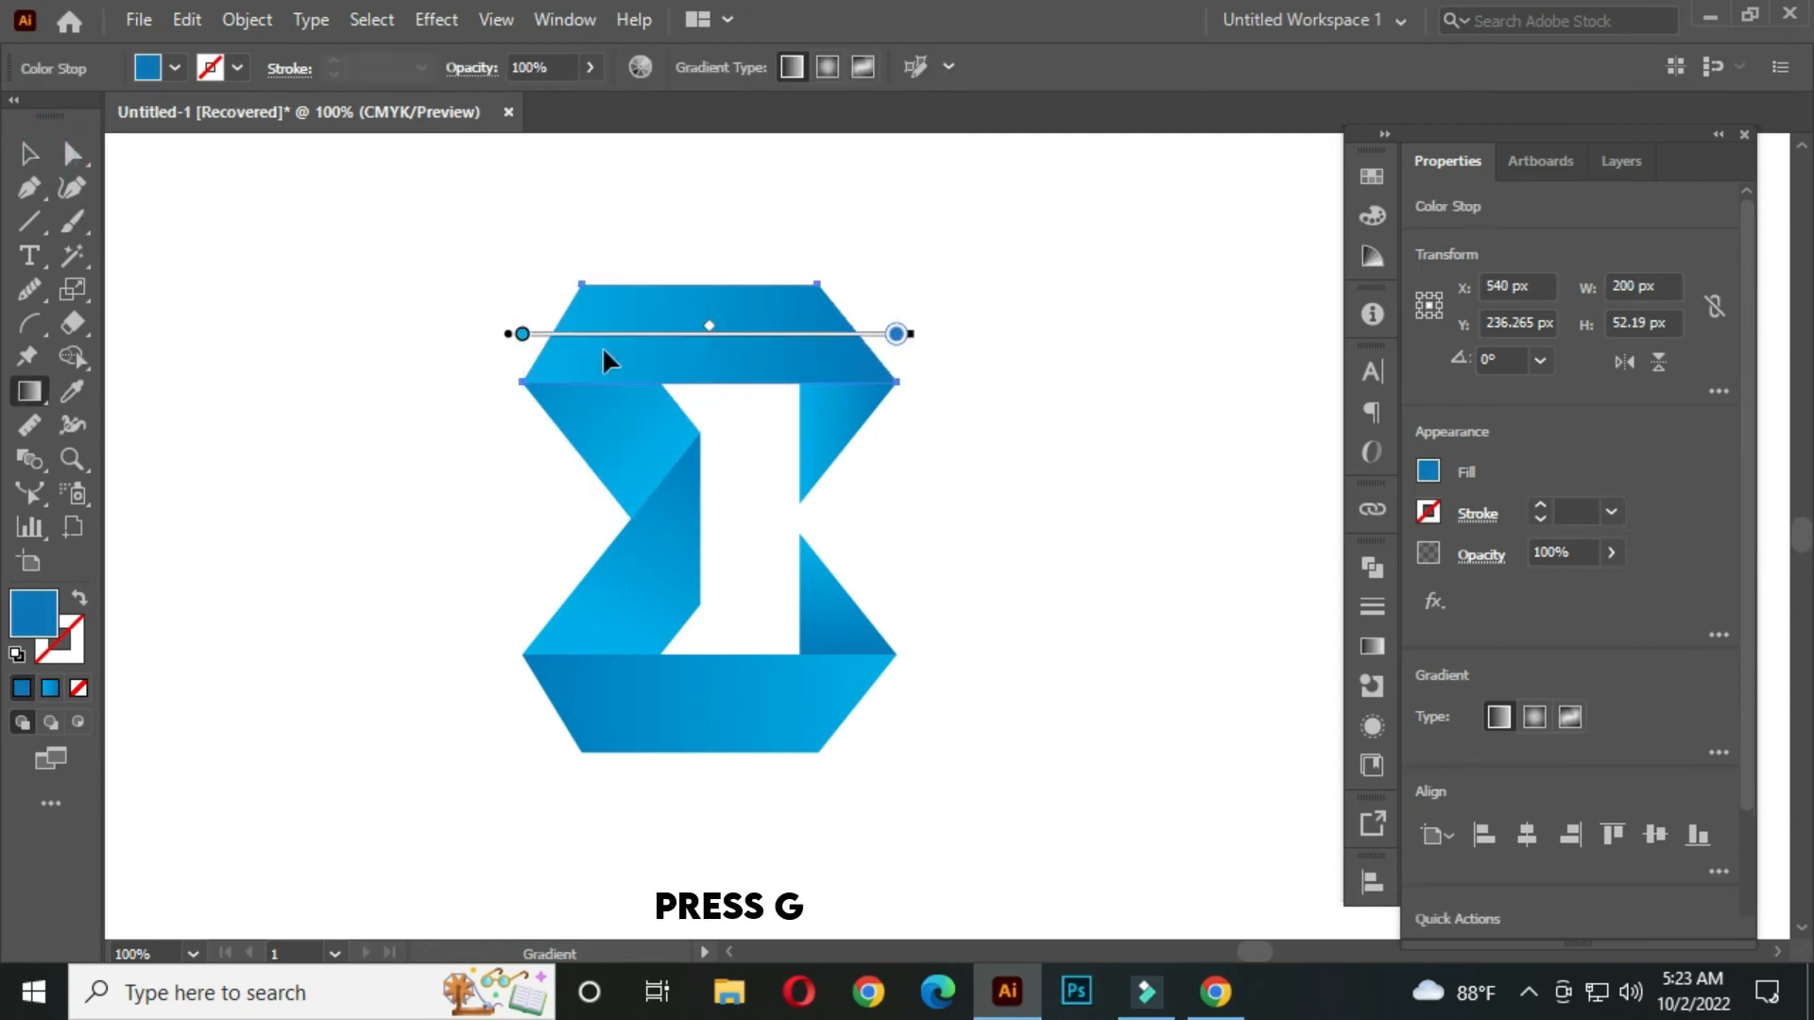
{"action": "left_click_drag", "start_coordinate": [587, 331], "coordinate": [971, 343]}
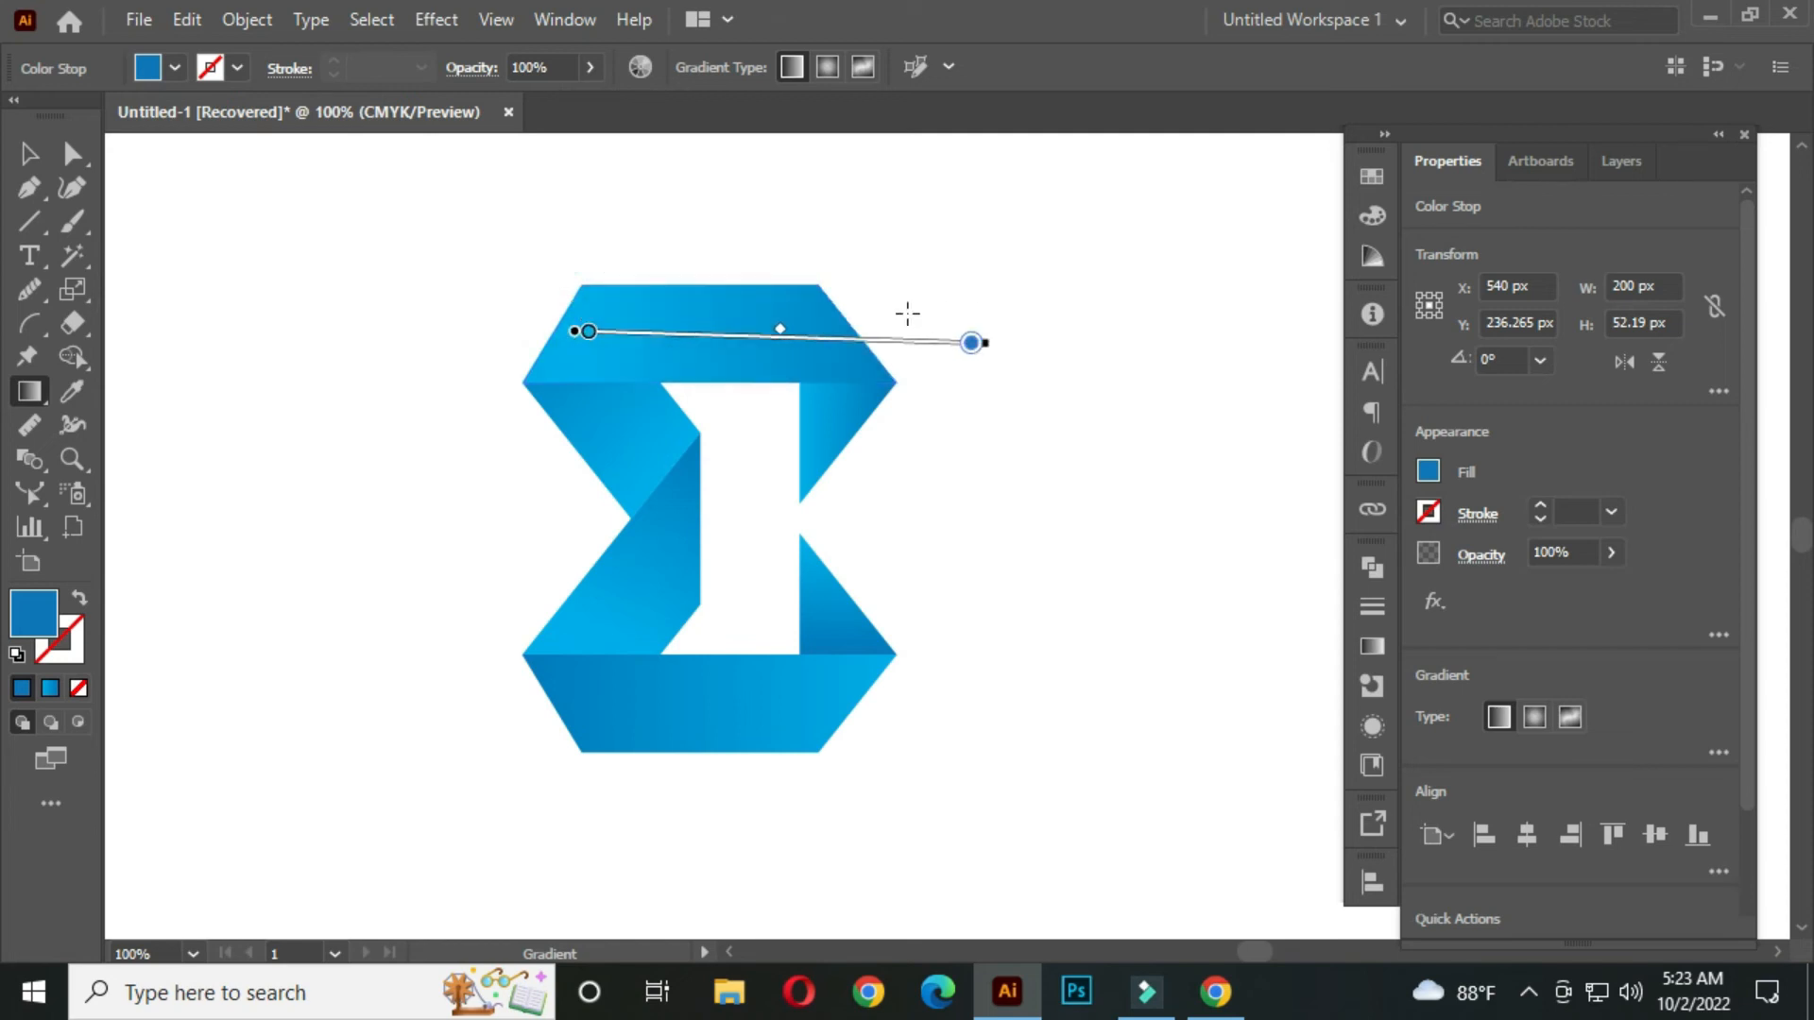
{"action": "mouse_move", "coordinate": [816, 314]}
{"action": "left_mouse_down"}
{"action": "mouse_move", "coordinate": [407, 298]}
{"action": "mouse_move", "coordinate": [406, 322]}
{"action": "left_mouse_up"}
{"action": "left_click", "coordinate": [586, 330]}
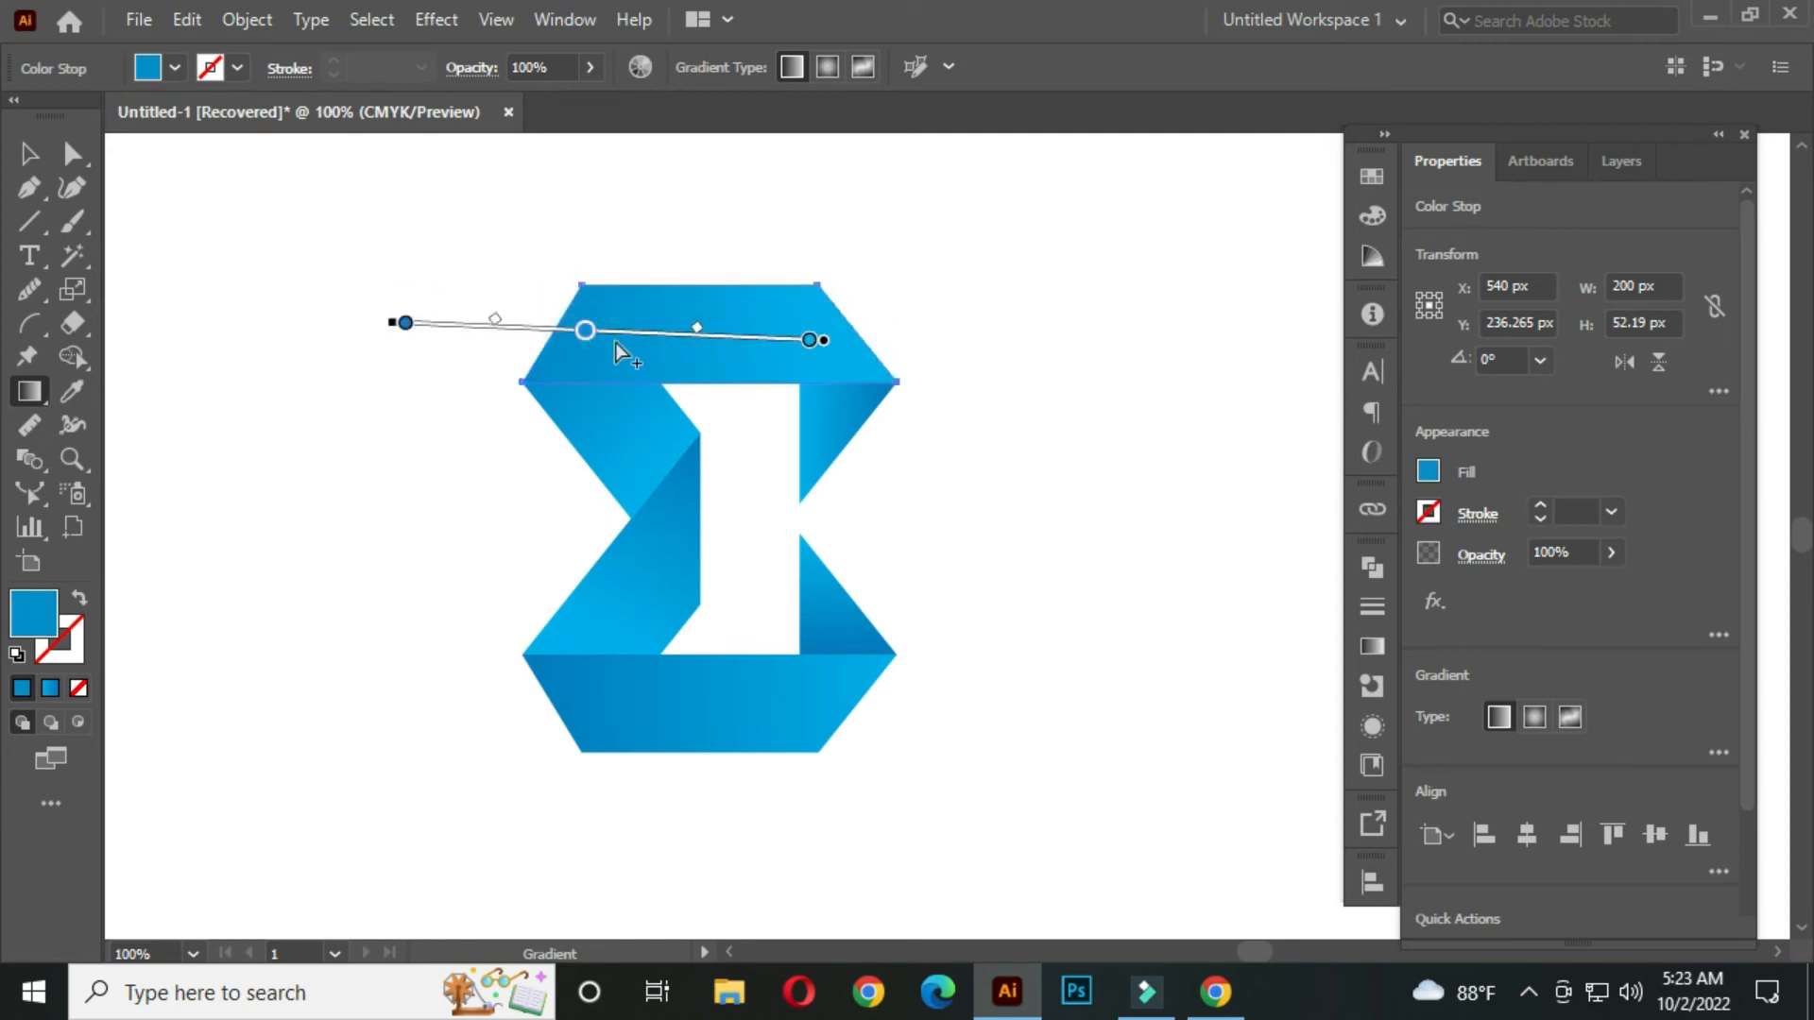
{"action": "mouse_move", "coordinate": [576, 332]}
{"action": "left_mouse_down"}
{"action": "mouse_move", "coordinate": [959, 364]}
{"action": "mouse_move", "coordinate": [956, 340]}
{"action": "left_mouse_up"}
{"action": "left_click_drag", "start_coordinate": [594, 292], "coordinate": [903, 304]}
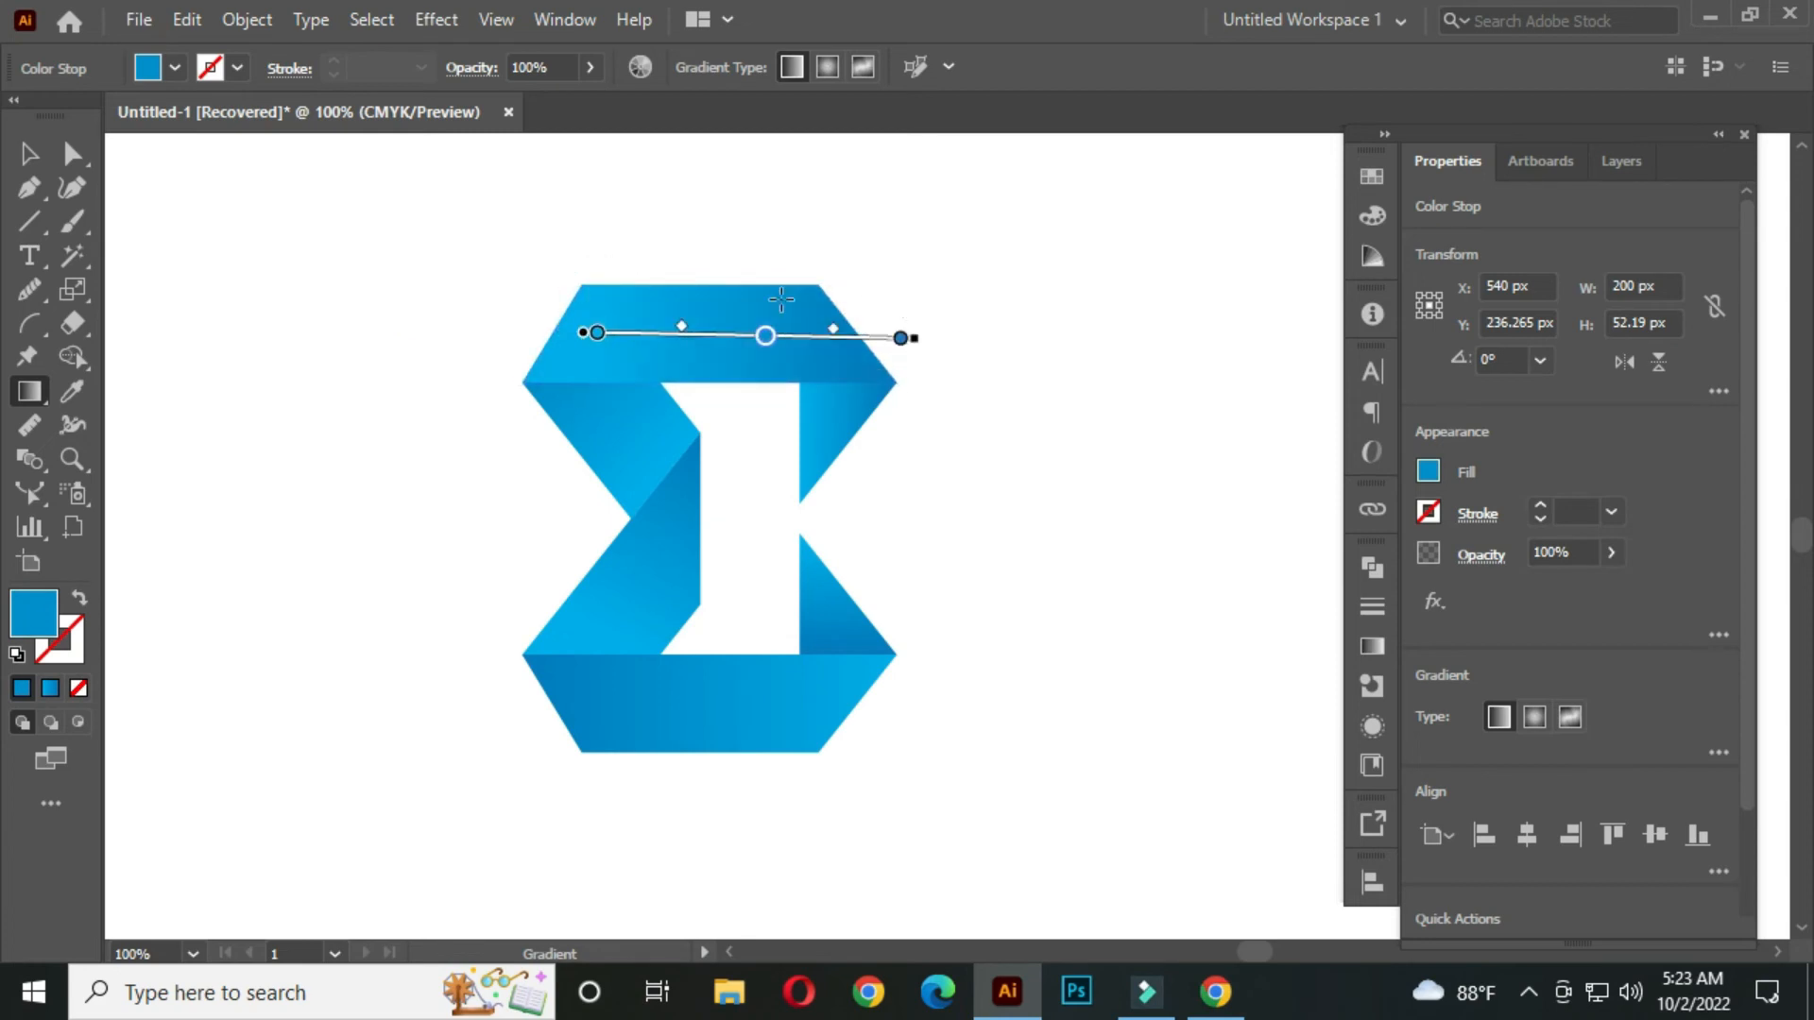
{"action": "left_click", "coordinate": [28, 153]}
- Lengthen the upper-right triangle's vertical gradient past both ends, keeping light blue above and dark blue toward its lower tip, and deselect it
{"action": "left_click", "coordinate": [819, 429]}
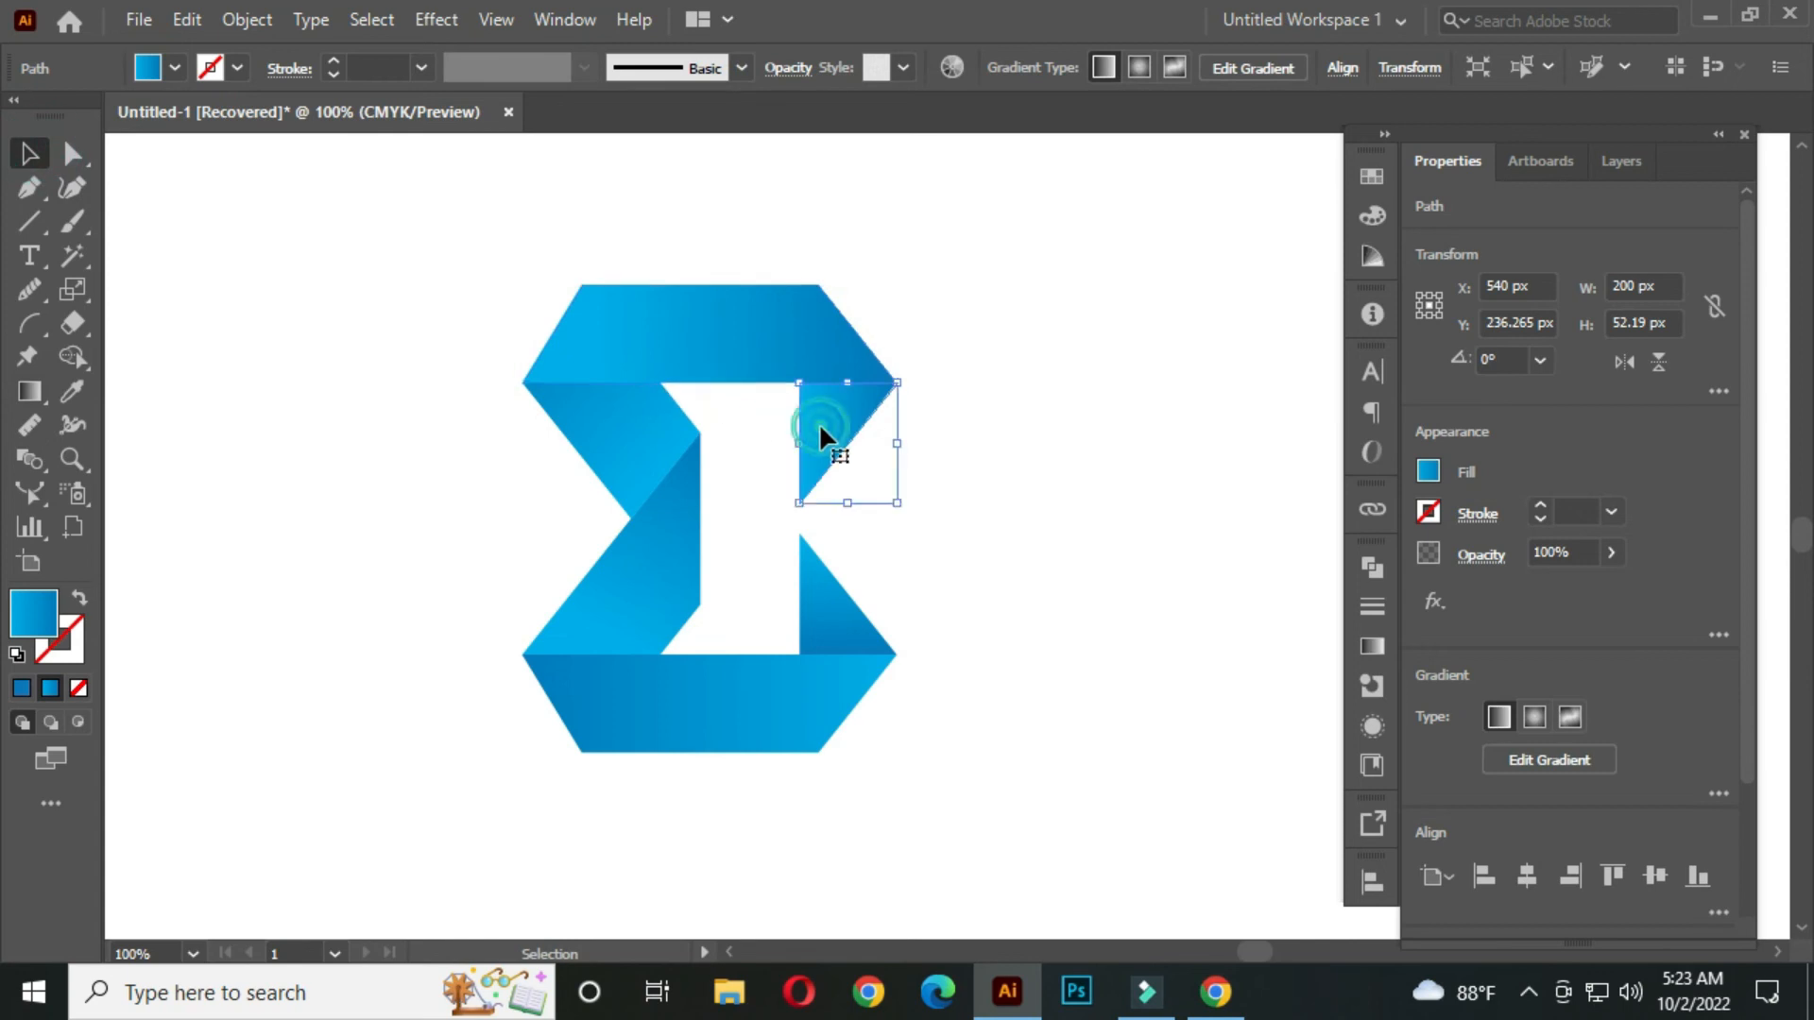
{"action": "key", "text": "g"}
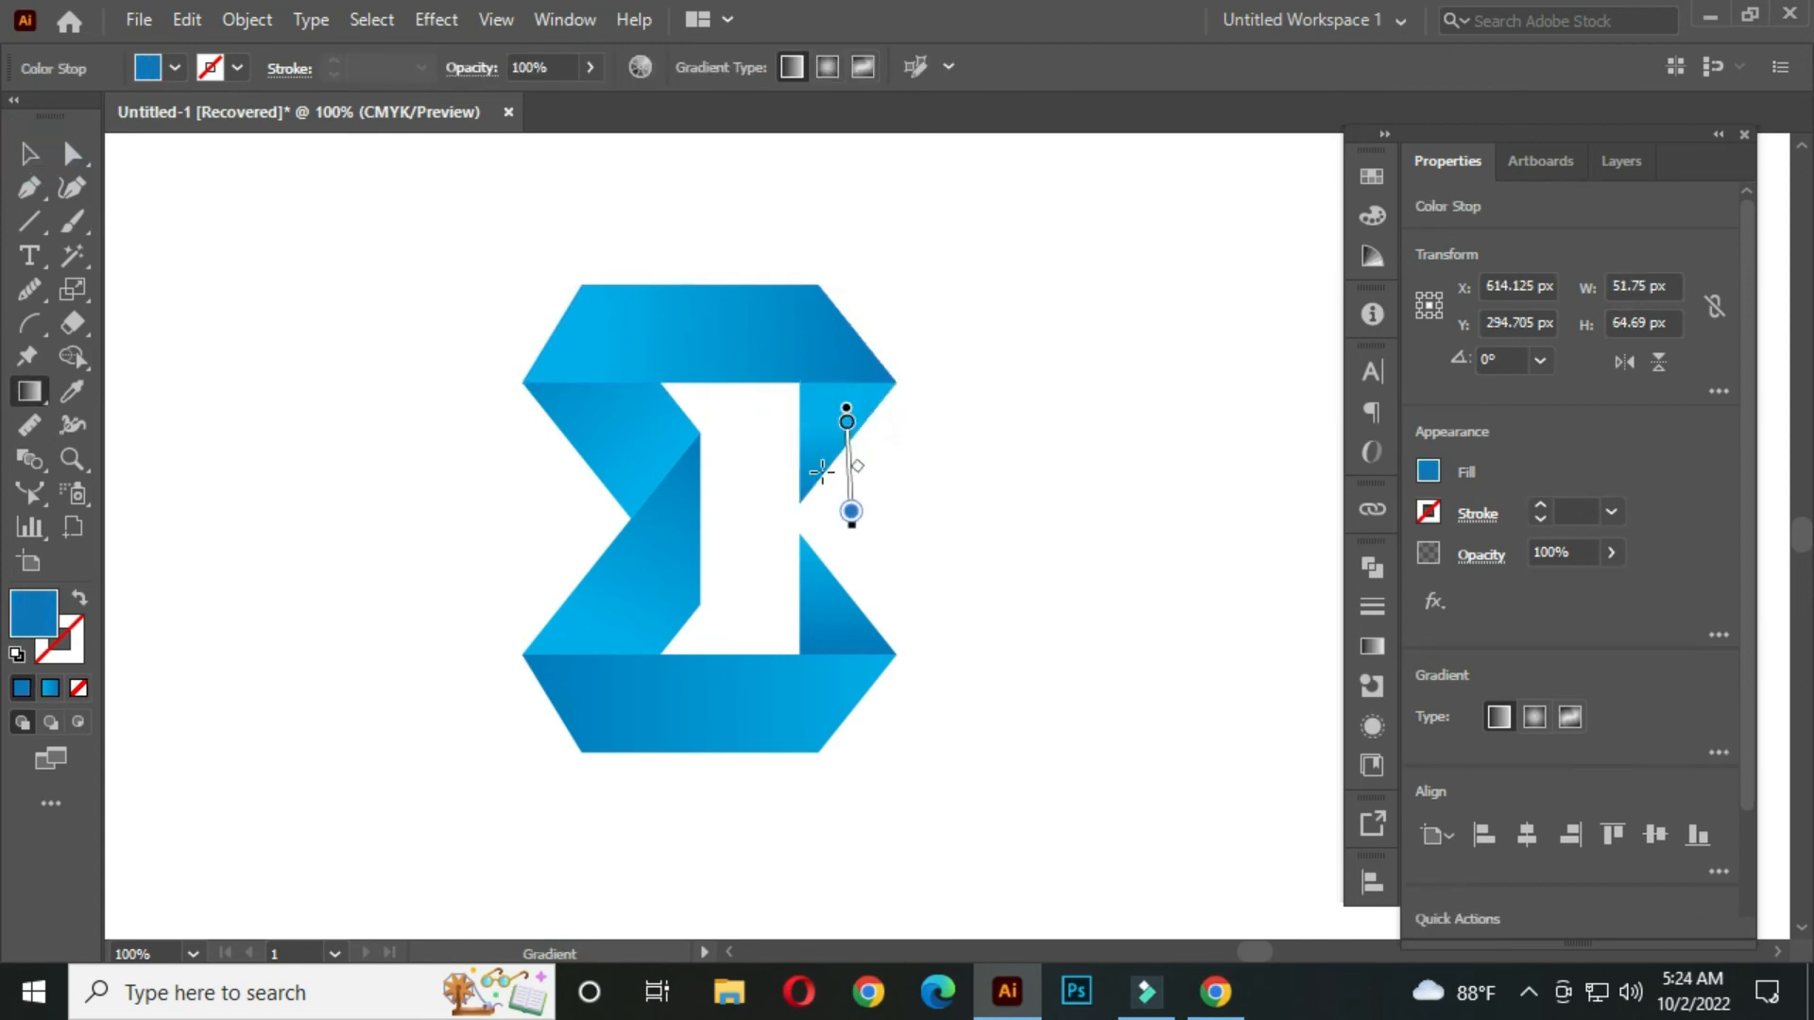
{"action": "left_click_drag", "start_coordinate": [814, 352], "coordinate": [816, 551]}
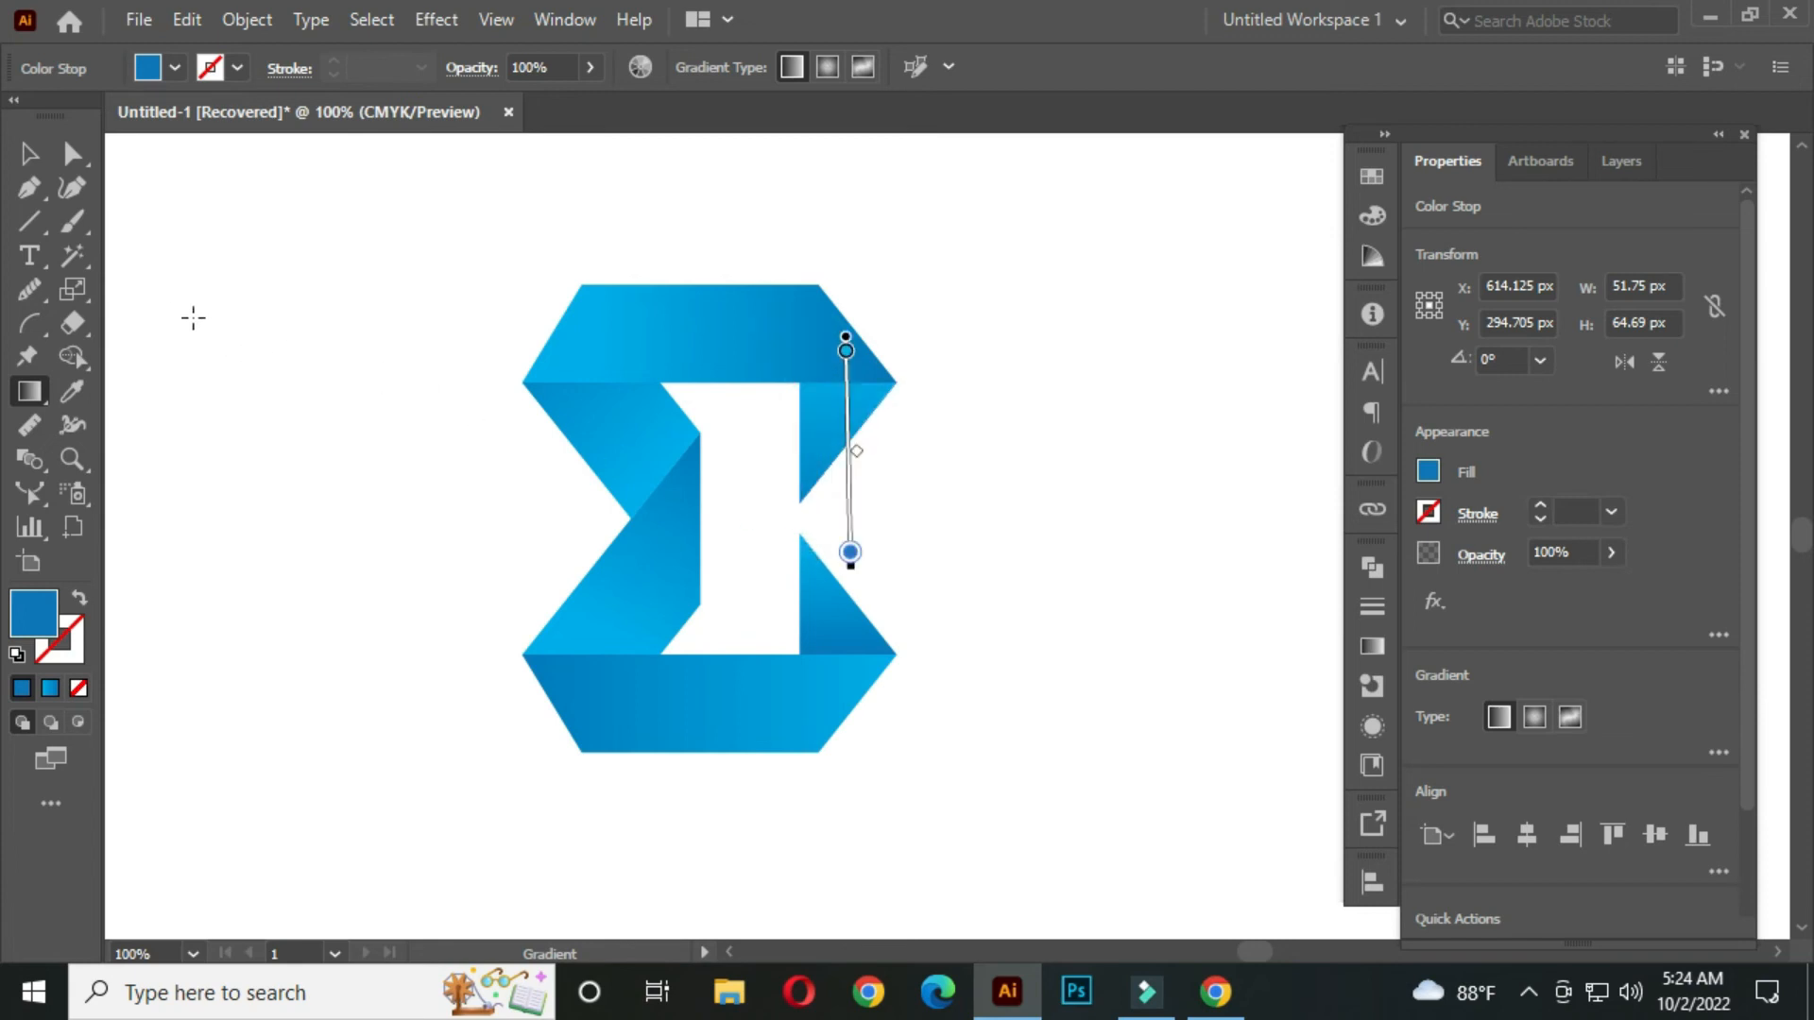
{"action": "left_click", "coordinate": [30, 153]}
{"action": "left_click", "coordinate": [298, 452]}
- Add the point text "euro" below the logo with the Type tool
{"action": "scroll", "coordinate": [463, 573], "scroll_direction": "down", "scroll_amount": 1}
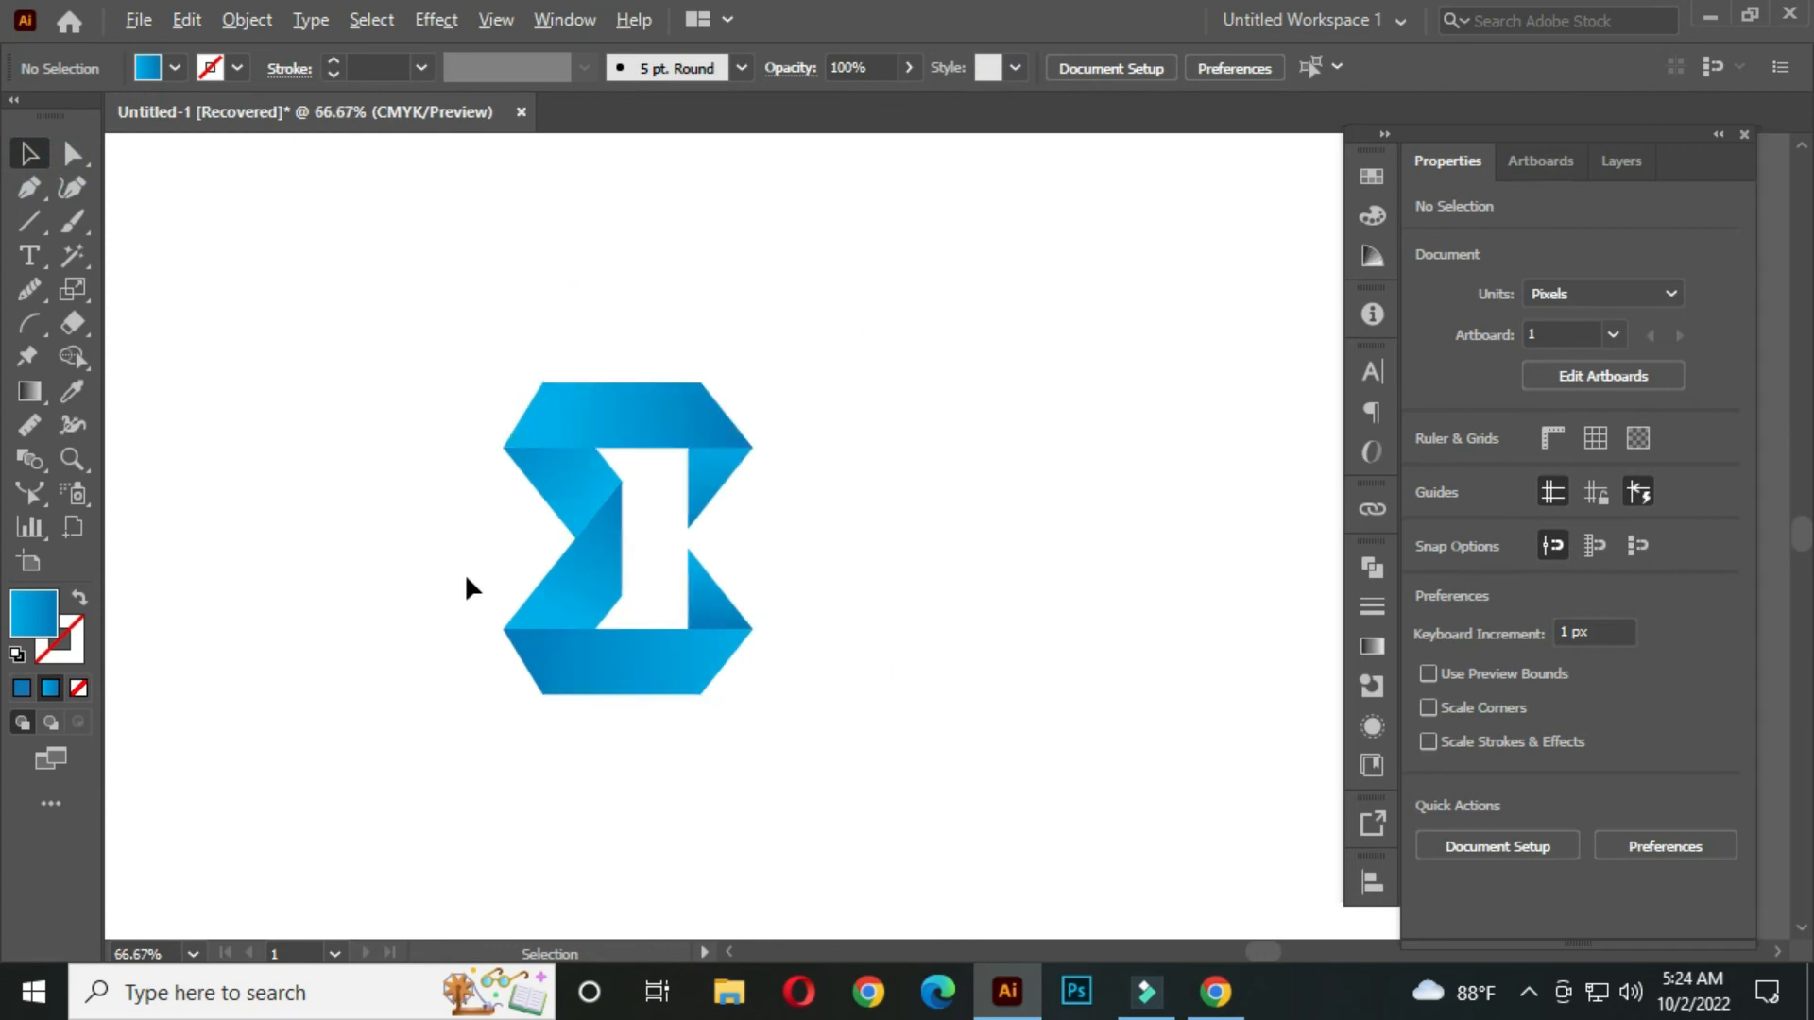
{"action": "left_click_drag", "start_coordinate": [372, 627], "coordinate": [469, 596]}
{"action": "scroll", "coordinate": [493, 593], "scroll_direction": "down", "scroll_amount": 1}
{"action": "left_click_drag", "start_coordinate": [788, 630], "coordinate": [718, 569]}
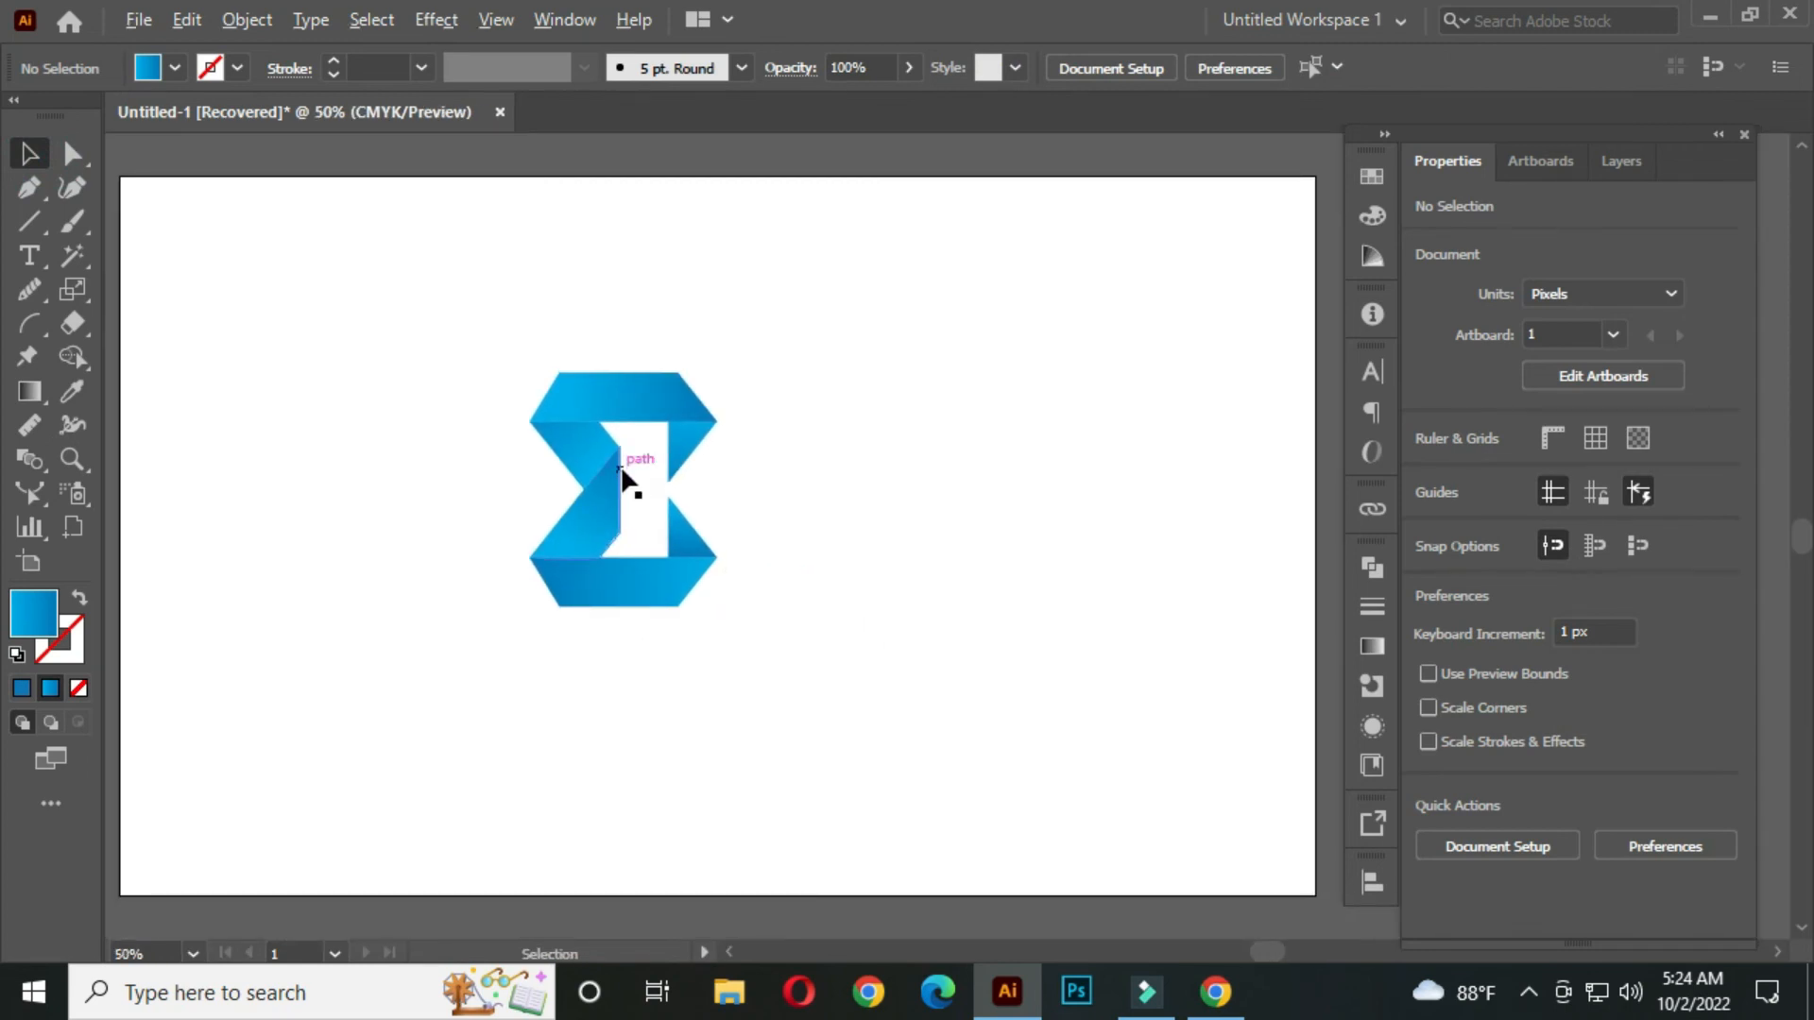
{"action": "scroll", "coordinate": [547, 485], "scroll_direction": "up", "scroll_amount": 1}
{"action": "left_click_drag", "start_coordinate": [547, 486], "coordinate": [612, 501]}
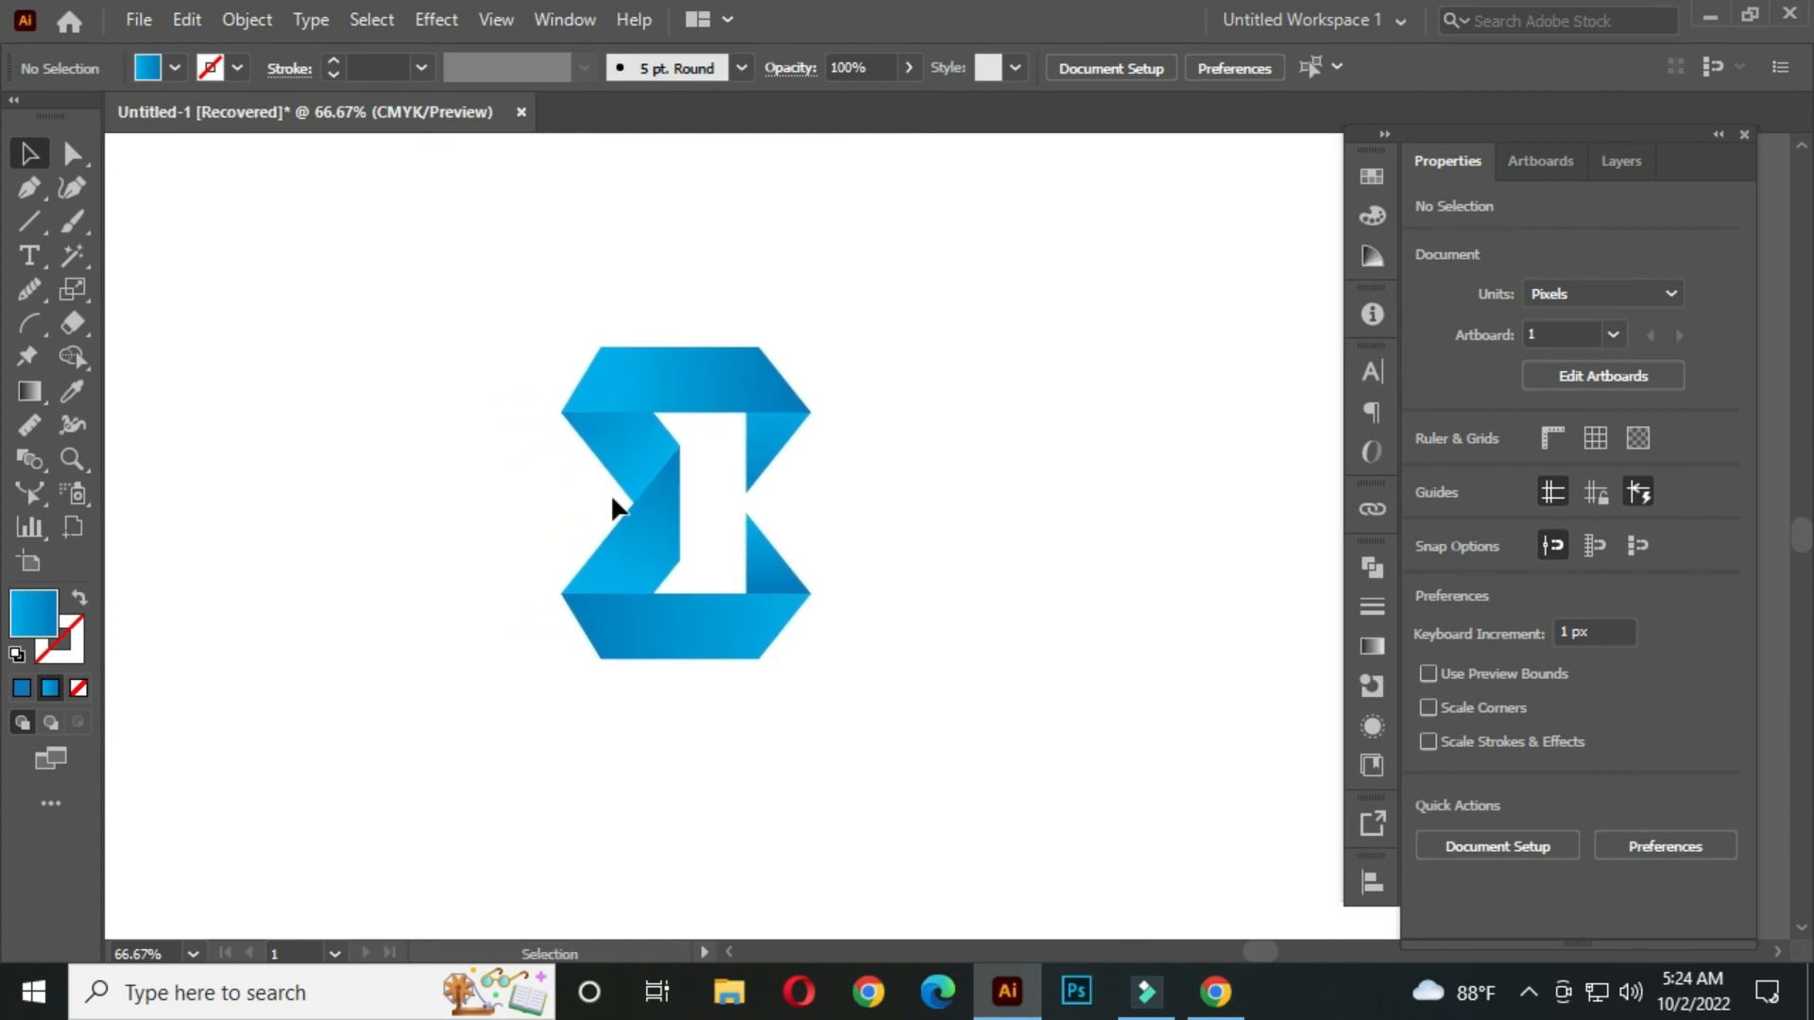
{"action": "left_click", "coordinate": [30, 251]}
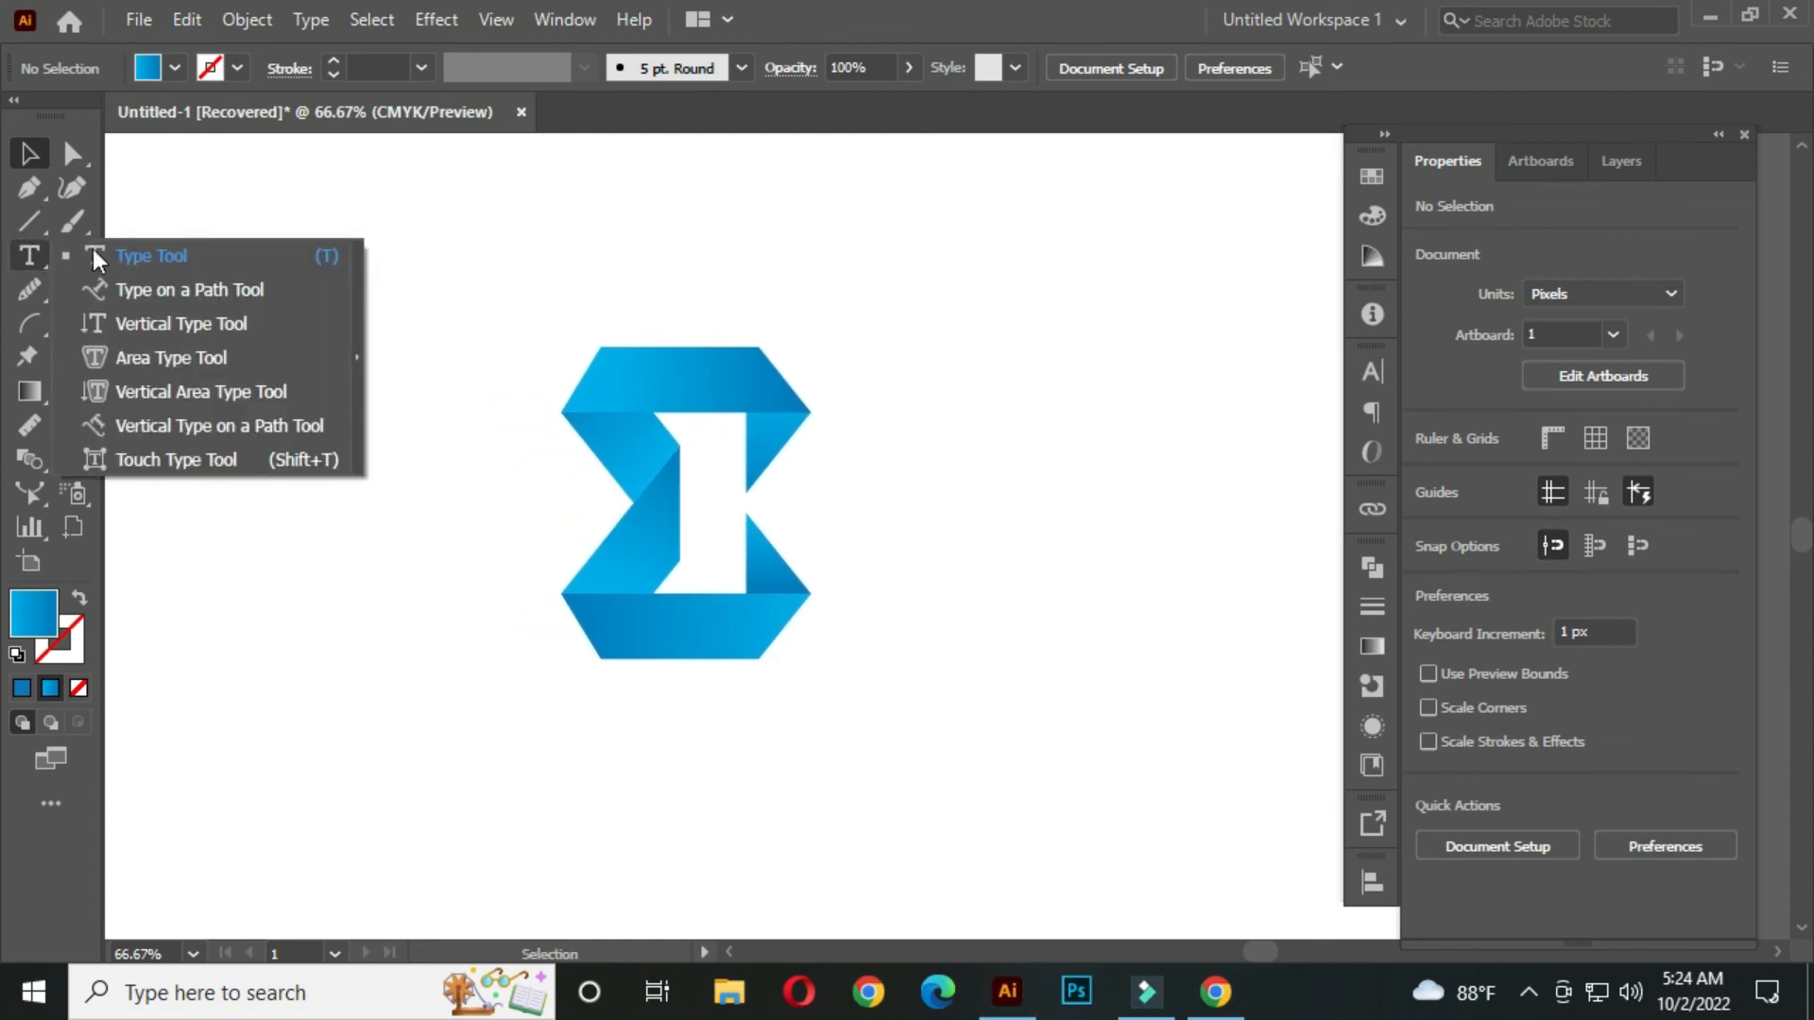
{"action": "left_click", "coordinate": [212, 253]}
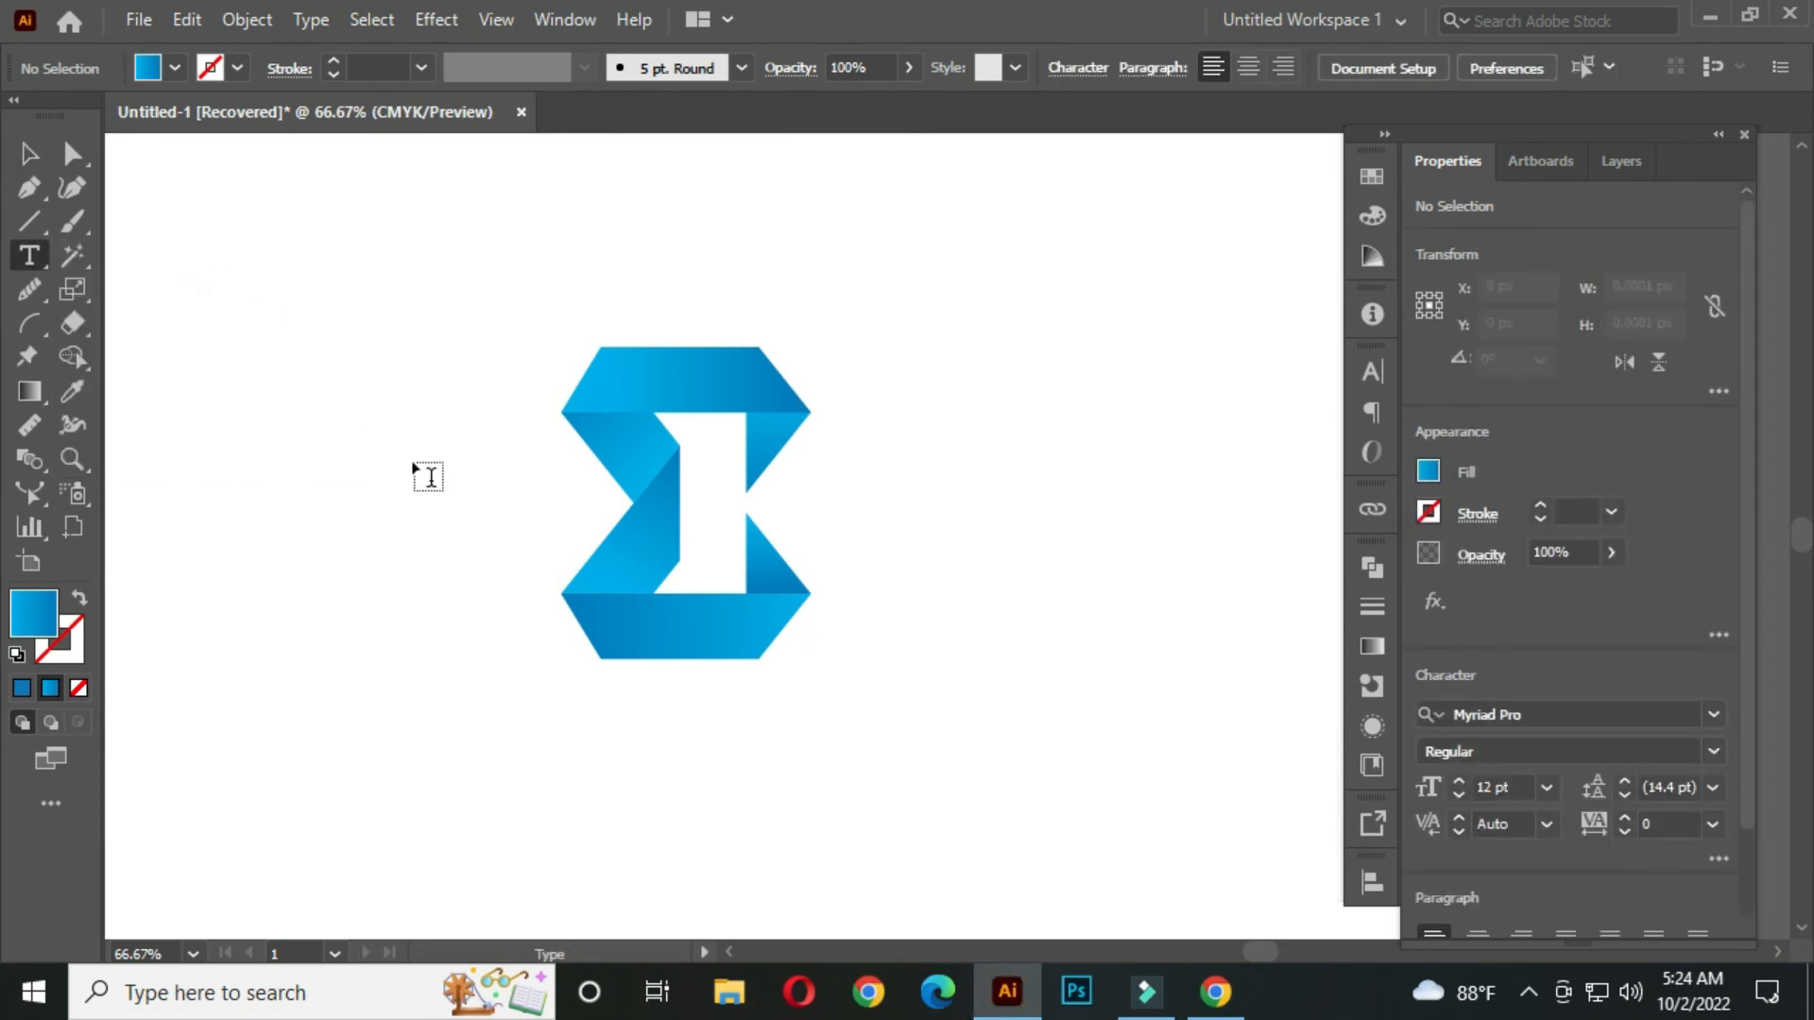
{"action": "left_click", "coordinate": [568, 748]}
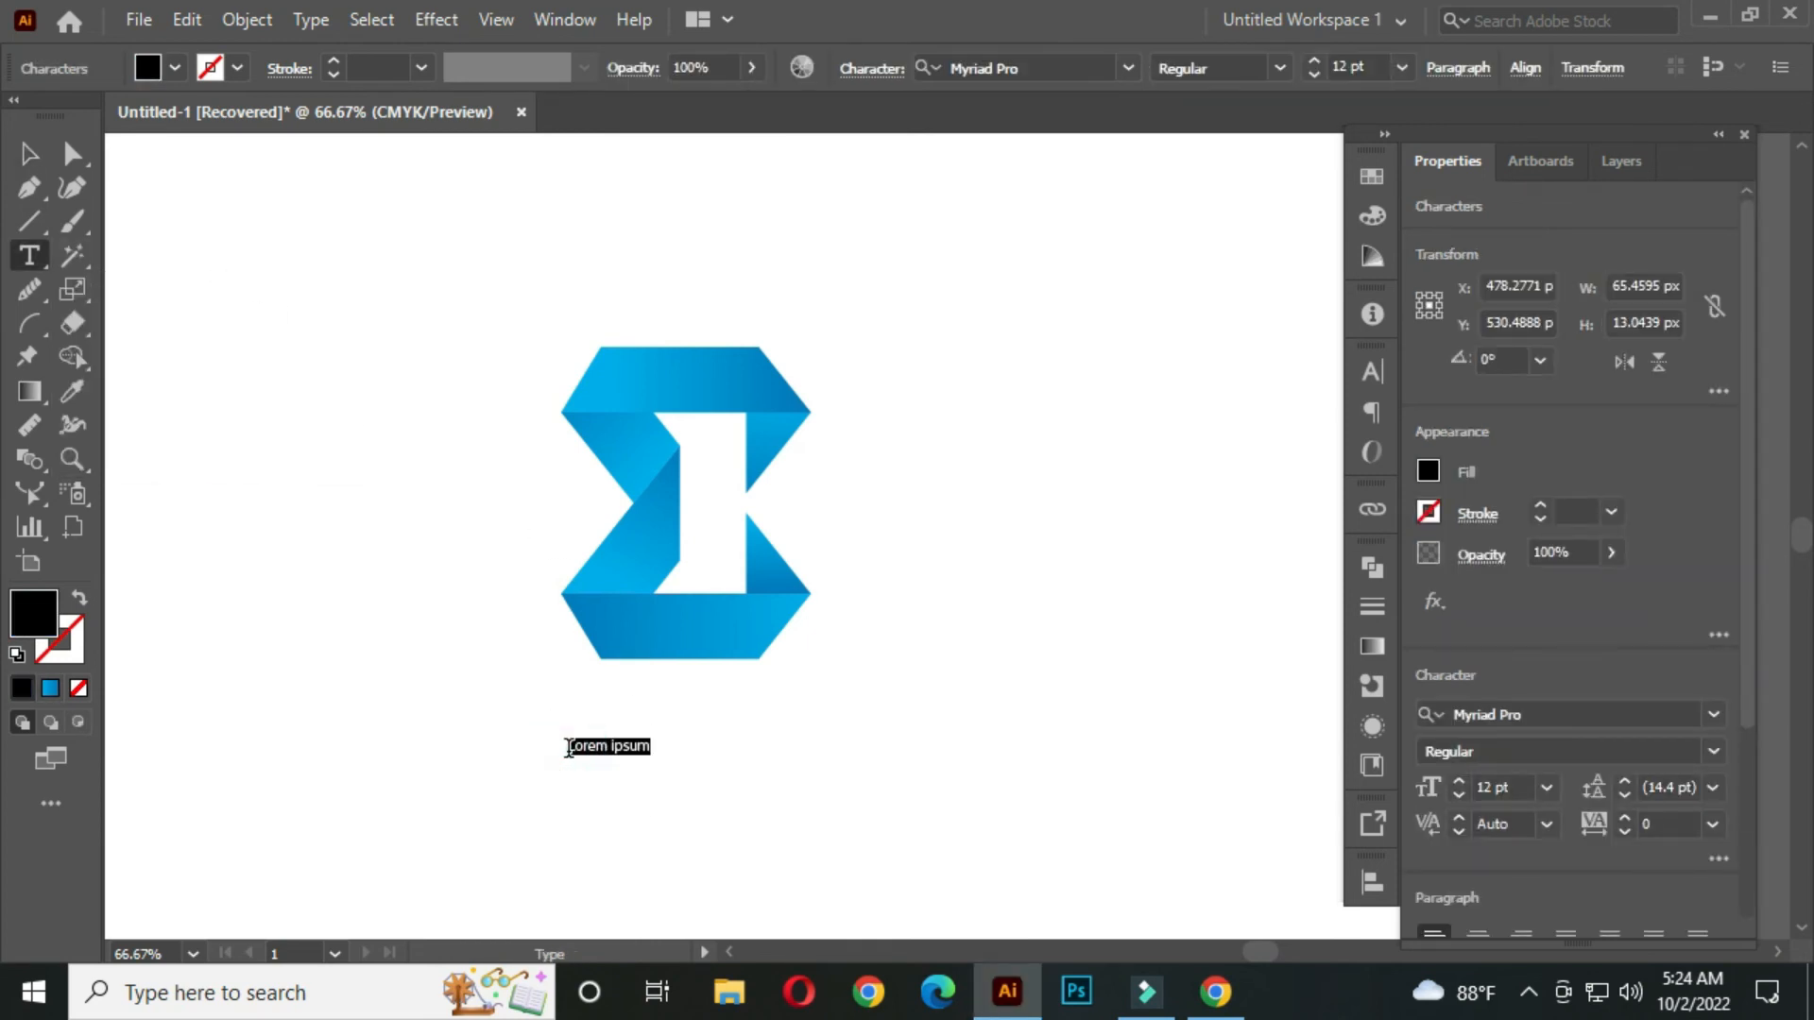
{"action": "key", "text": "BackSpace"}
{"action": "type", "text": "u"}
{"action": "type", "text": "uro"}
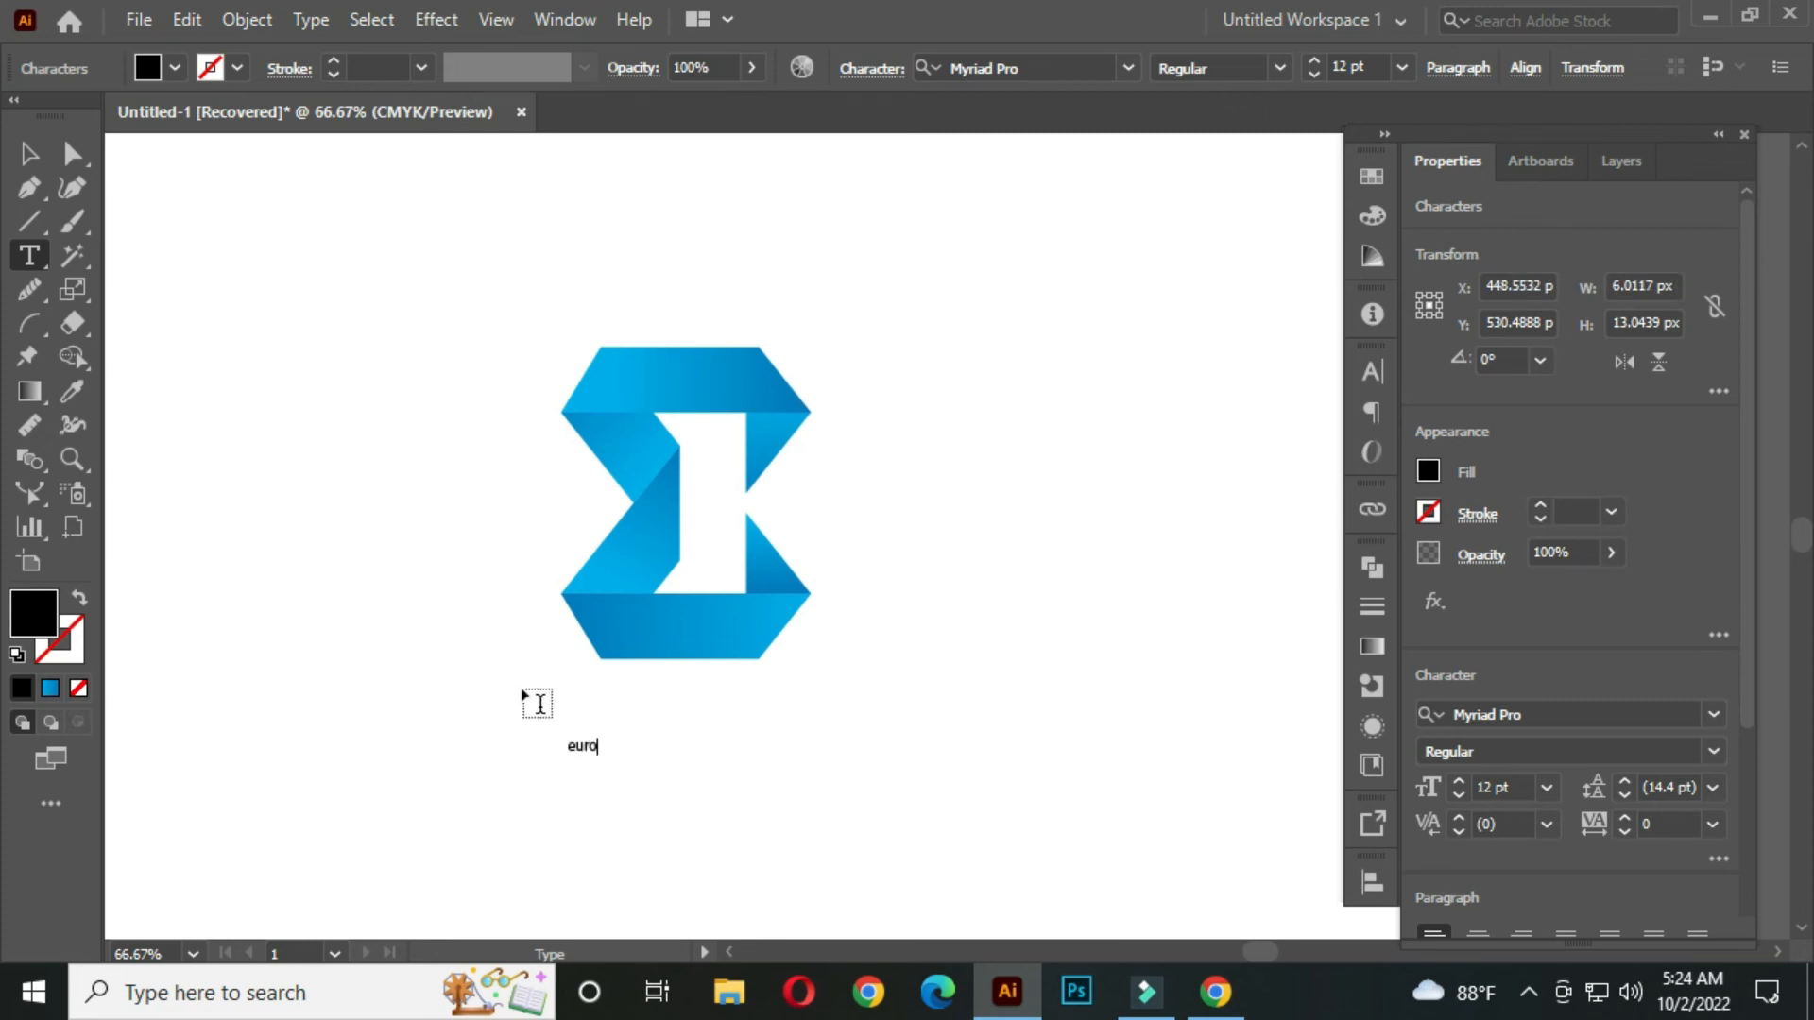
{"action": "left_click", "coordinate": [29, 153]}
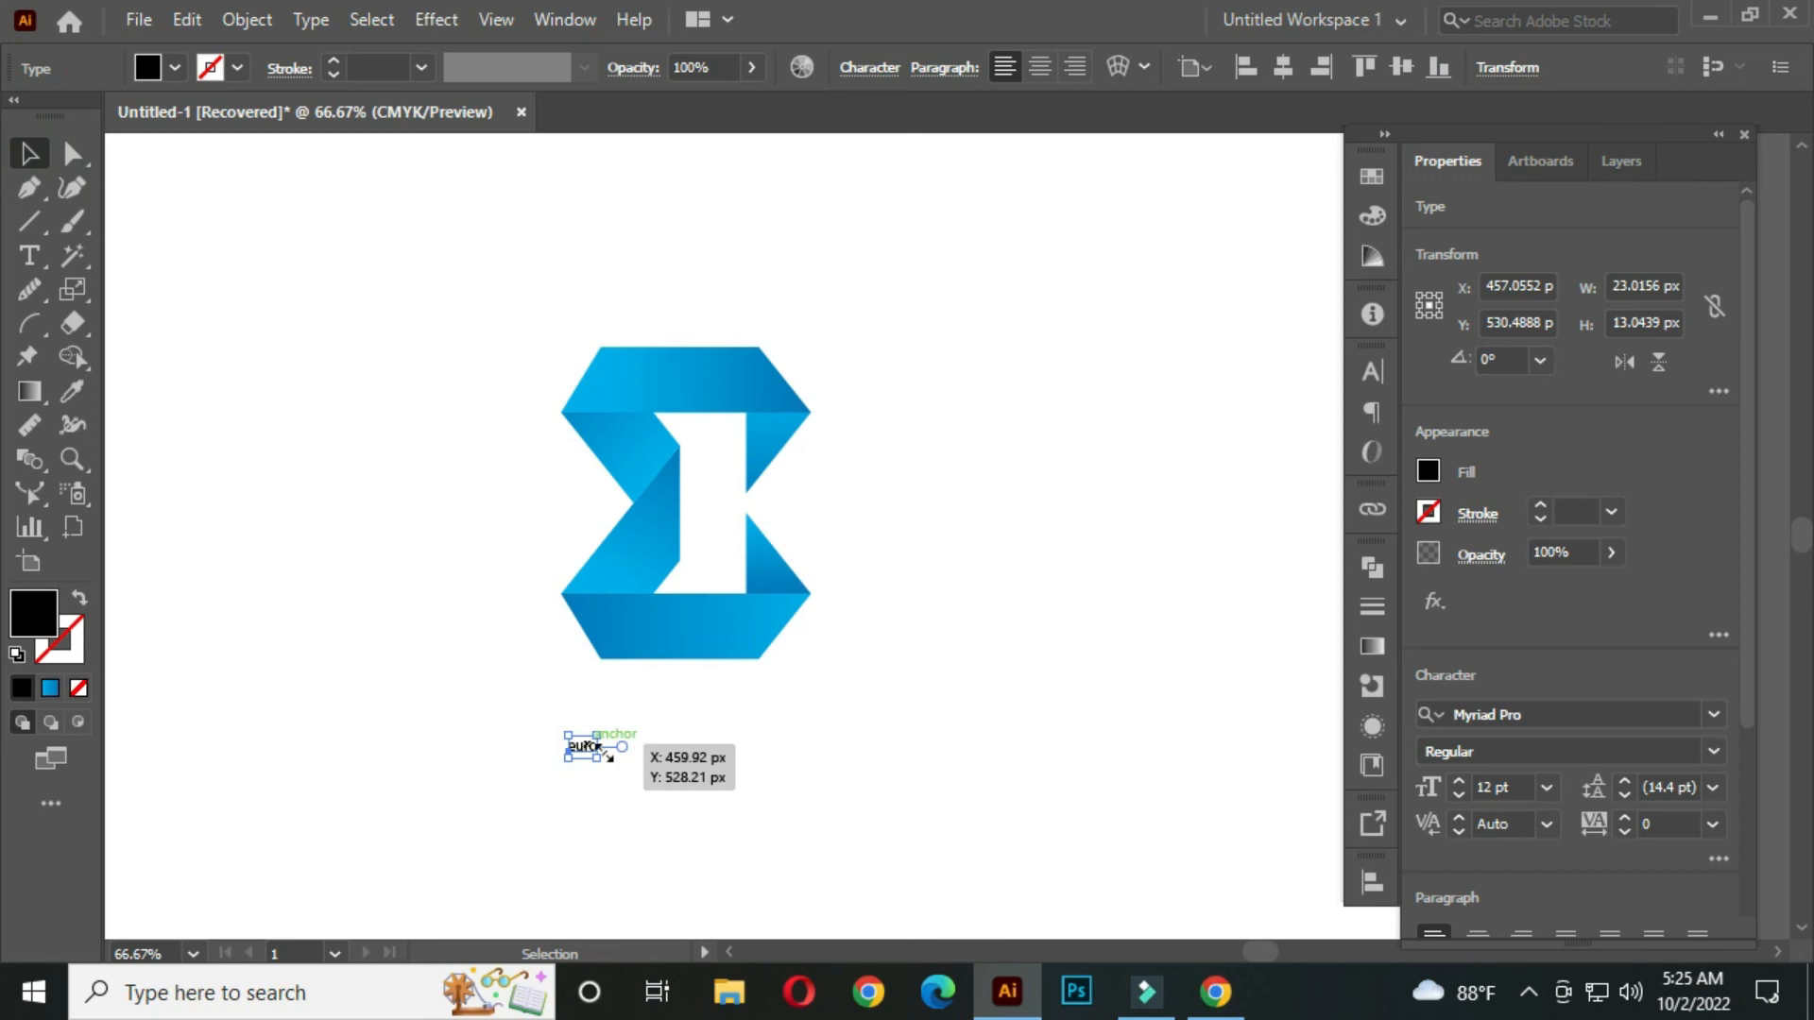
- Set the "euro" text size to 36 pt and move the text directly under the logo's bottom band
{"action": "left_click", "coordinate": [1549, 788]}
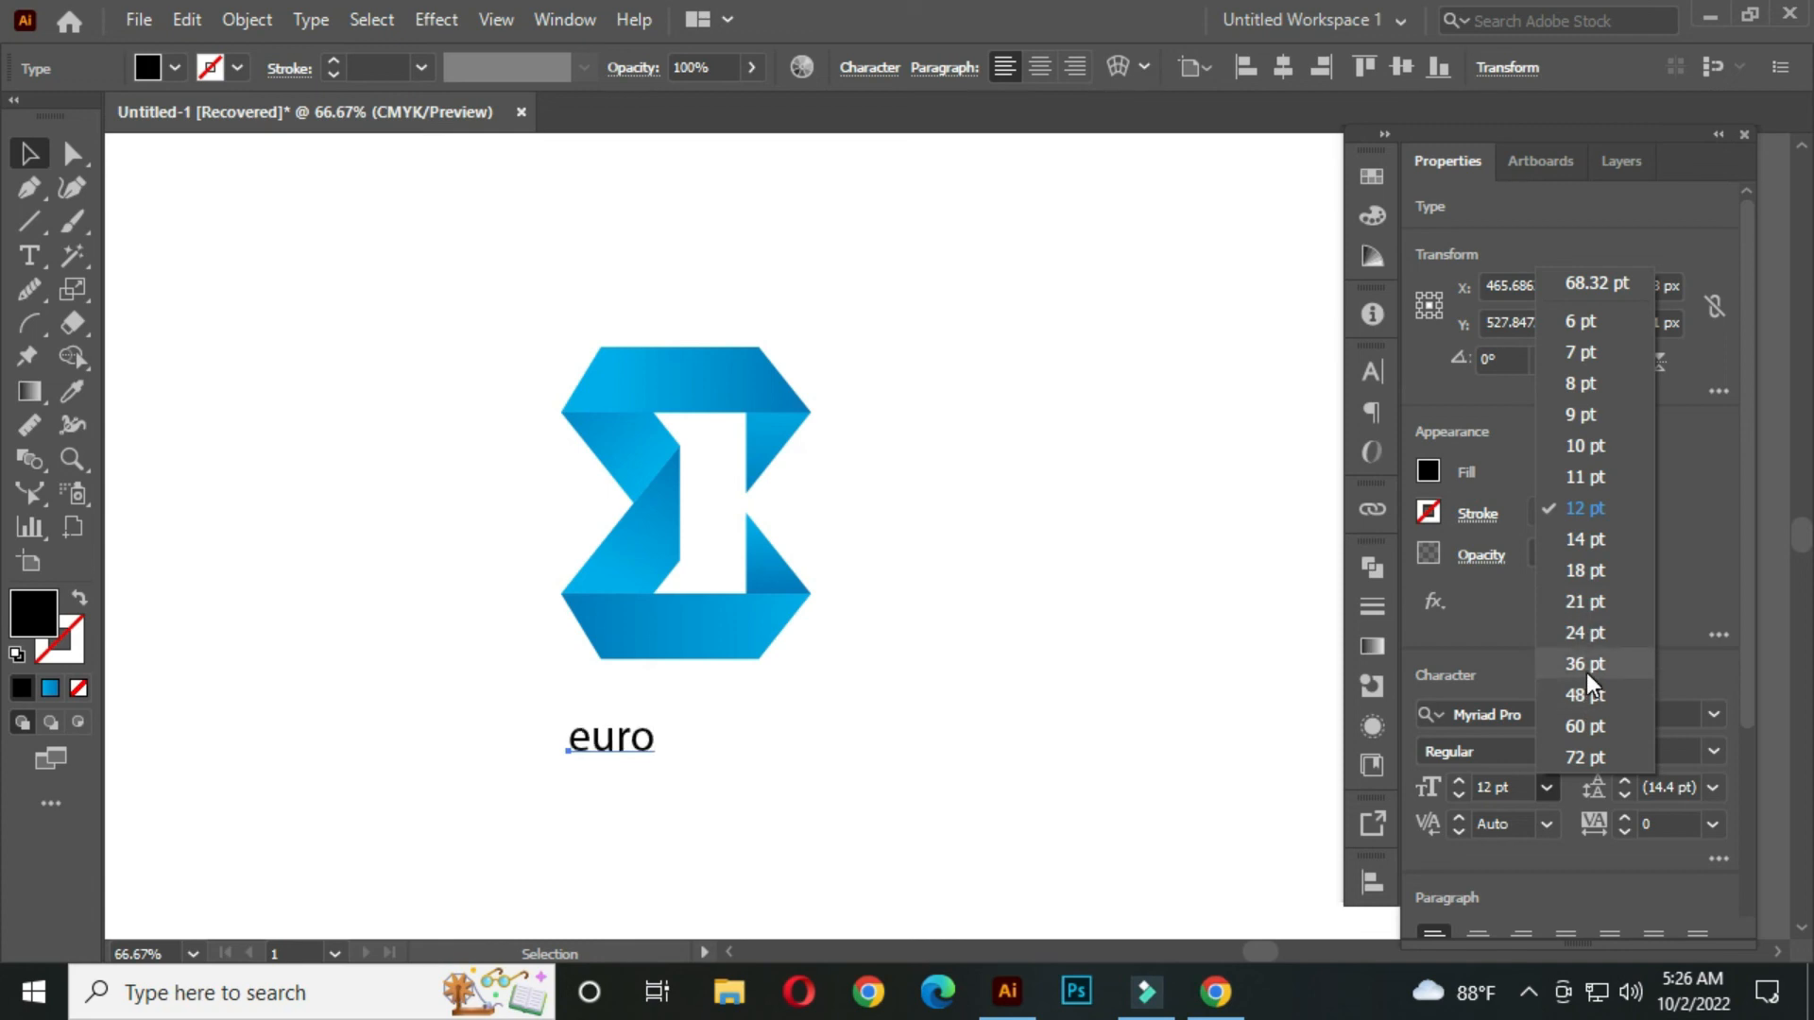
{"action": "left_click", "coordinate": [1586, 664]}
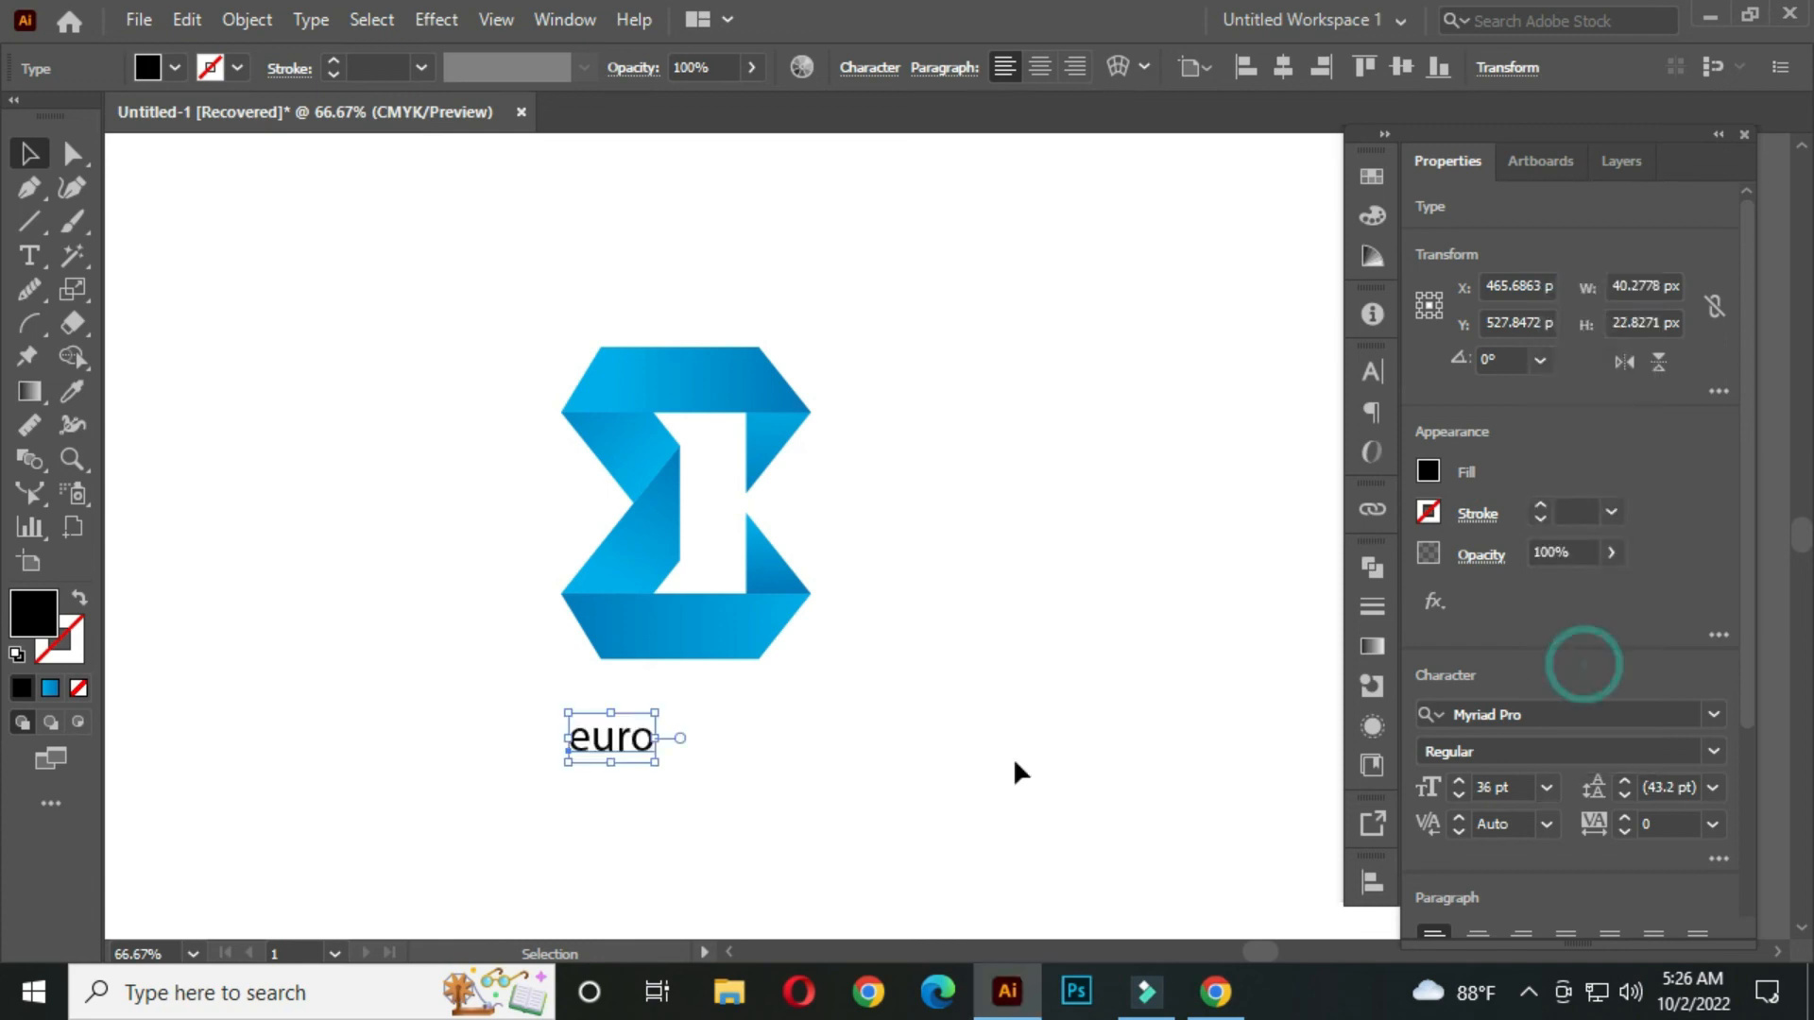
{"action": "left_click_drag", "start_coordinate": [635, 737], "coordinate": [642, 683]}
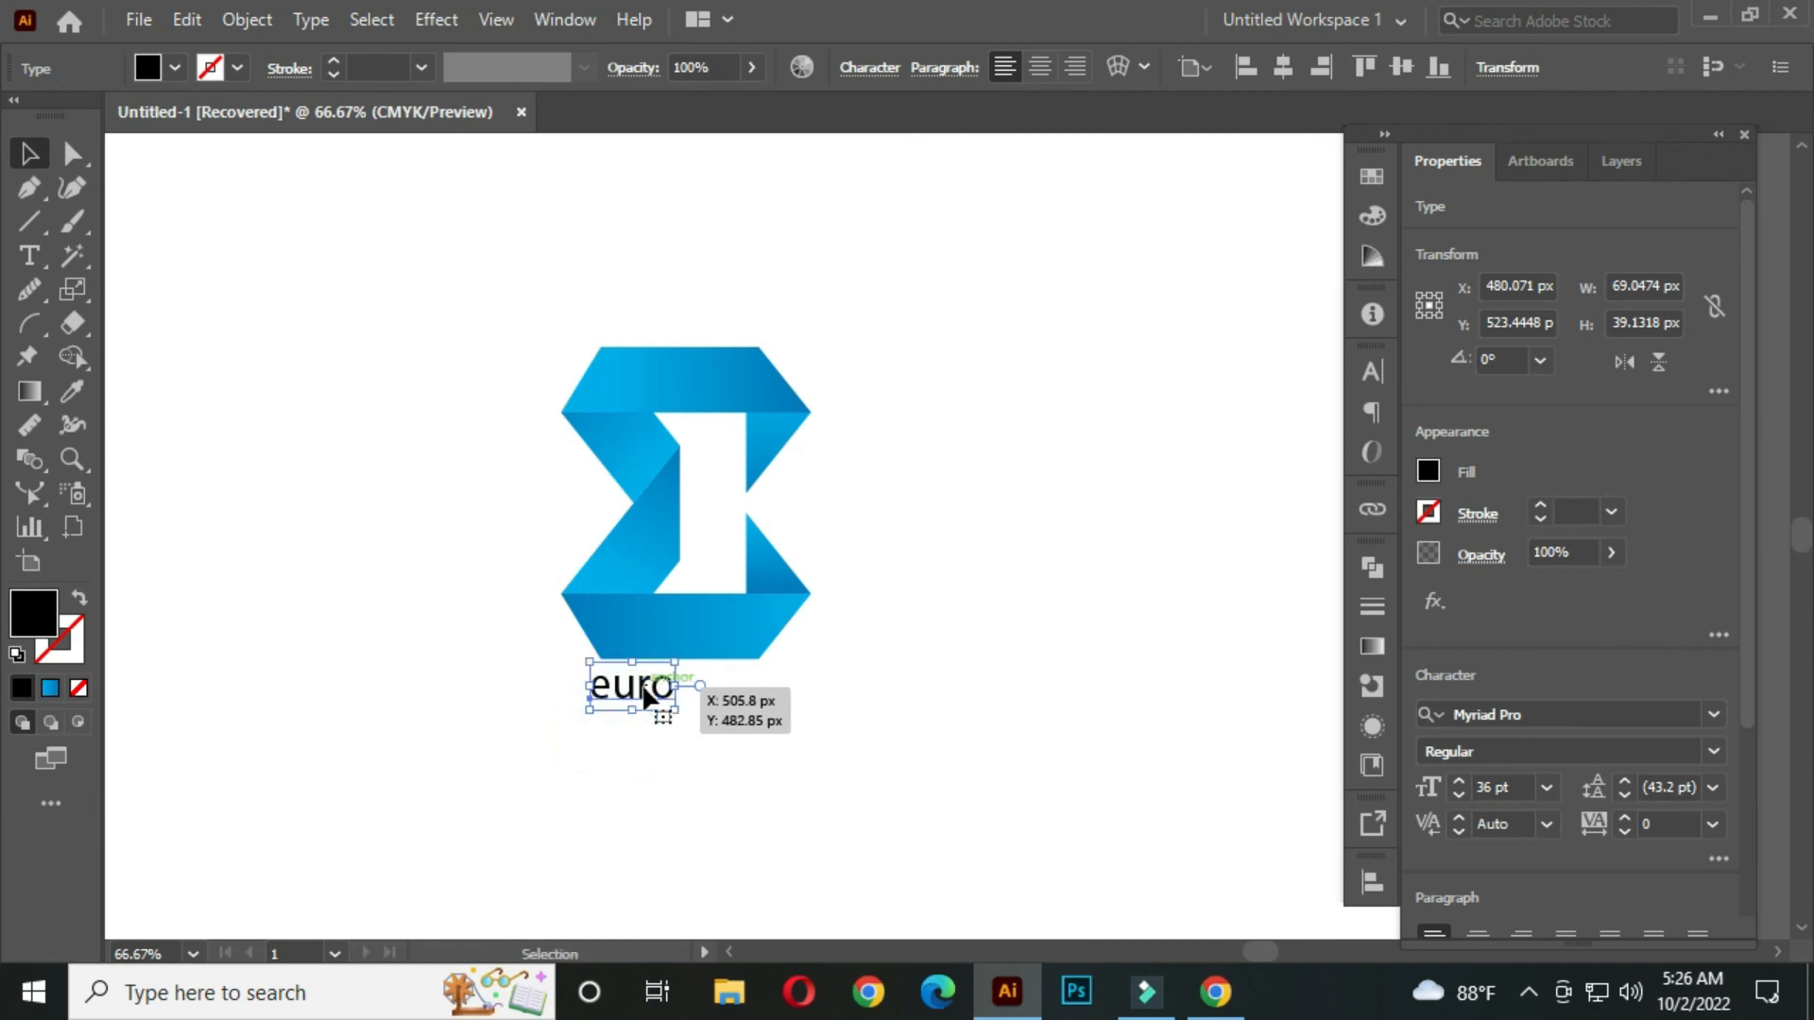
- Change the "euro" text's font to NCC1701A Regular
{"action": "left_click", "coordinate": [1576, 715]}
{"action": "key", "text": "Down"}
{"action": "key", "text": "Down"}
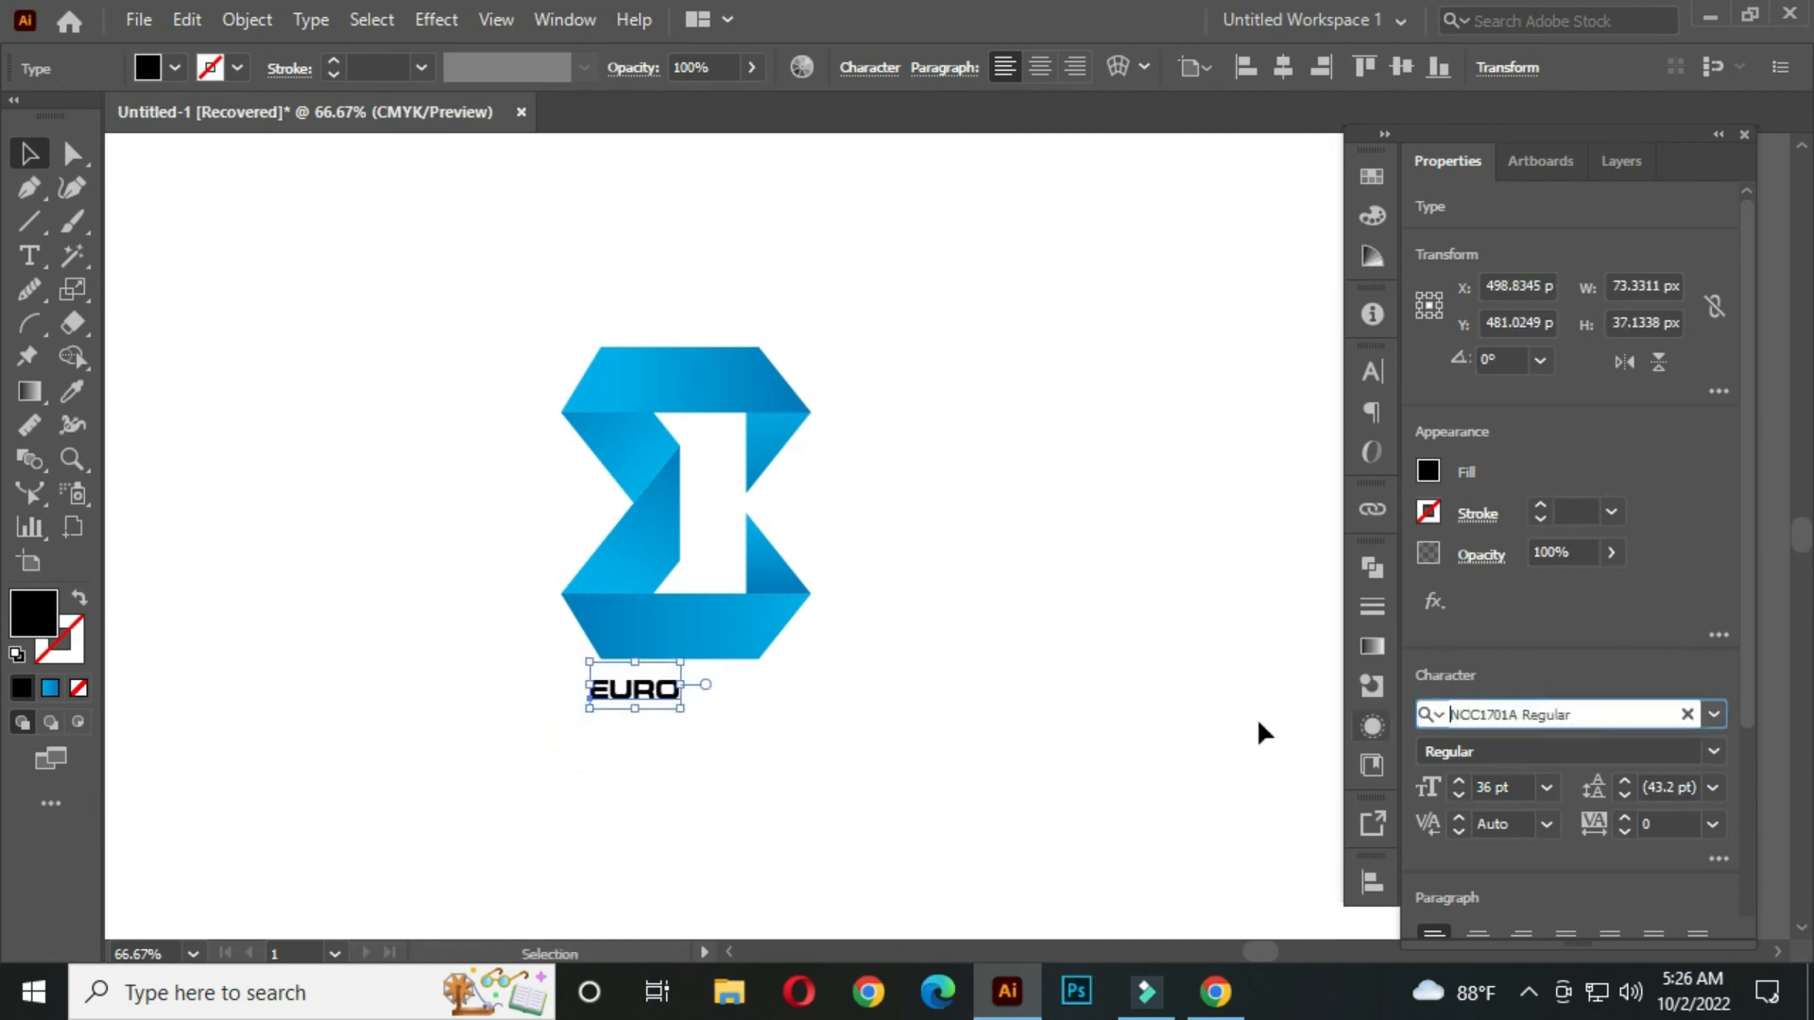
- Set the text's tracking to 1000 and shift the text left so its letters span the logo's width
{"action": "left_click", "coordinate": [1668, 821]}
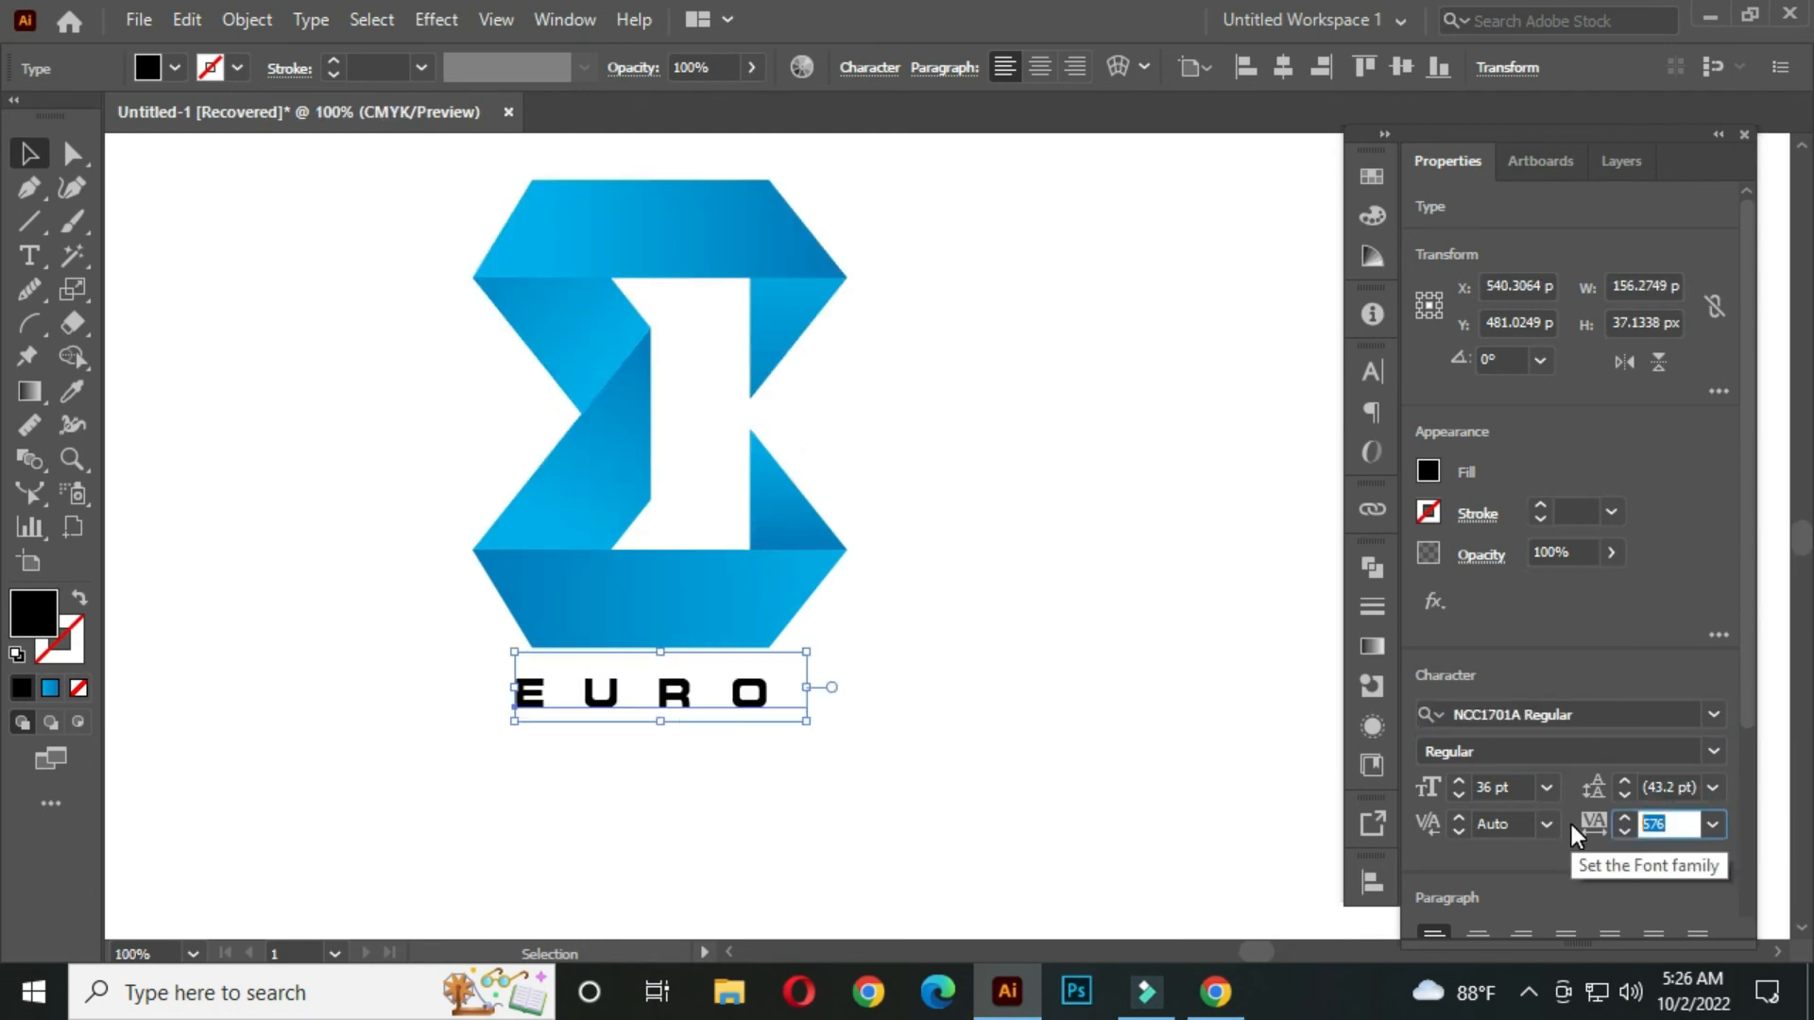
{"action": "type", "text": "1000"}
{"action": "left_click", "coordinate": [1058, 731]}
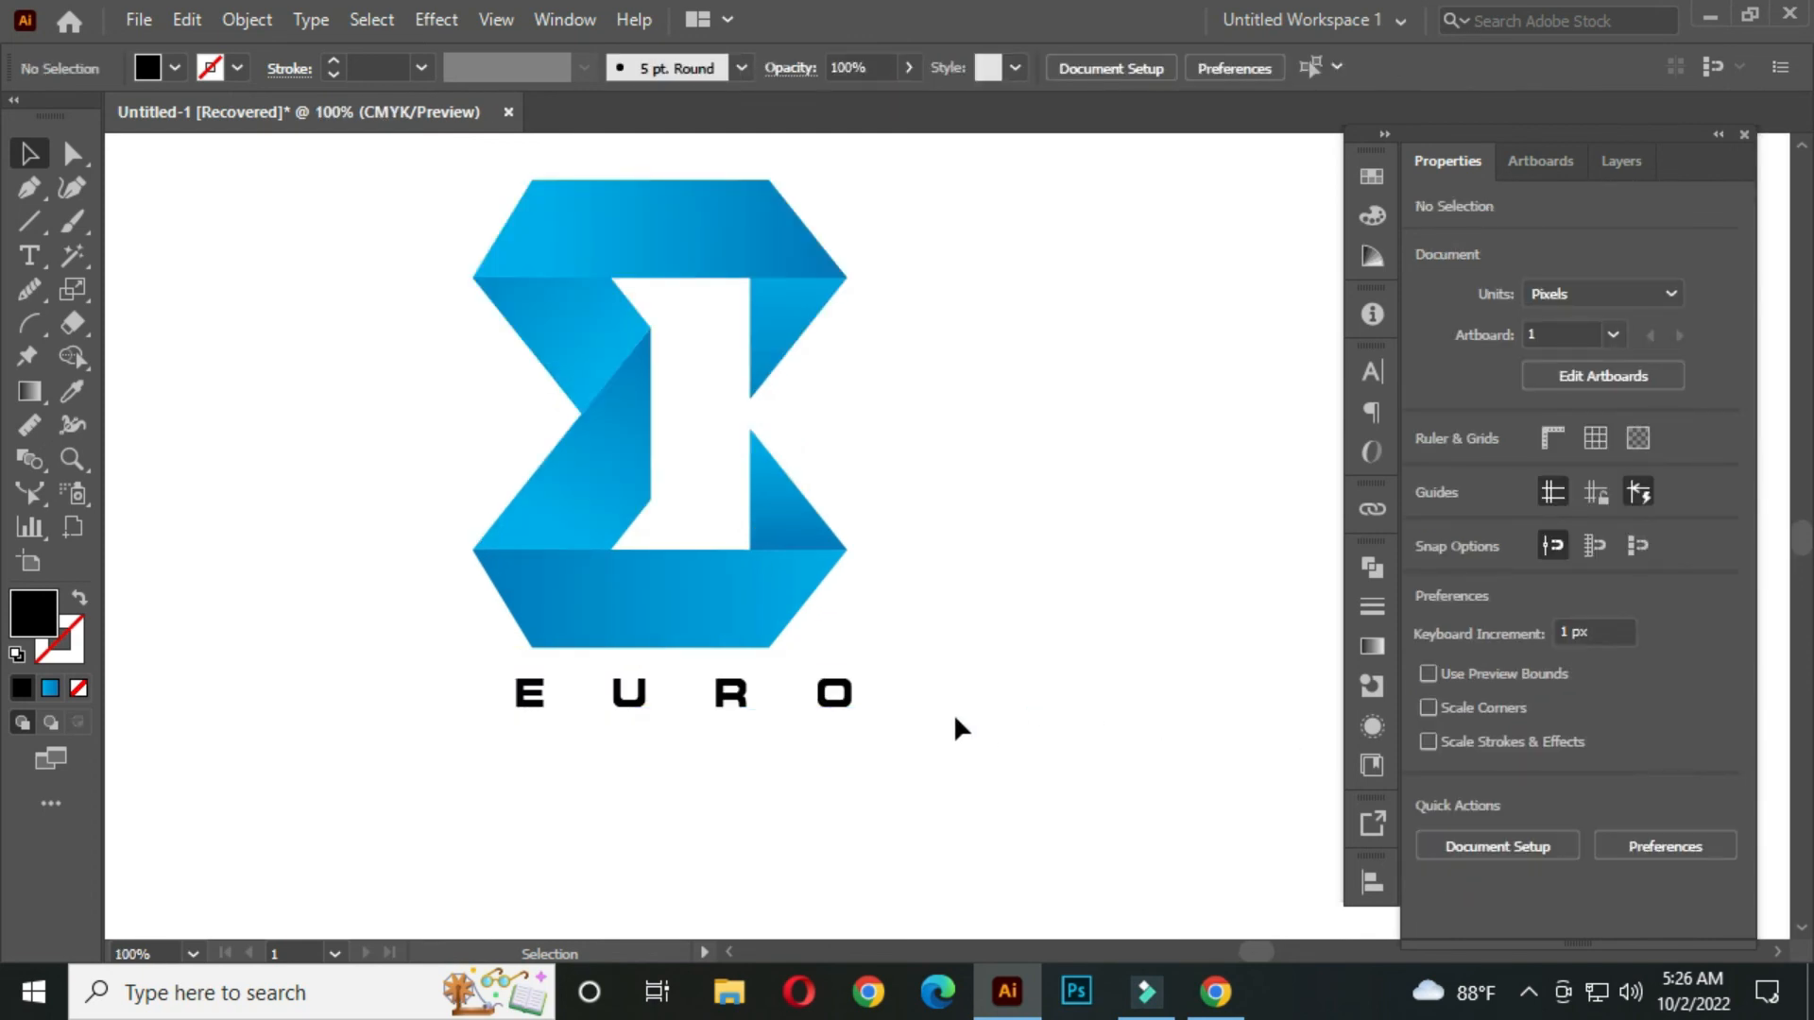
{"action": "left_click_drag", "start_coordinate": [849, 708], "coordinate": [818, 705]}
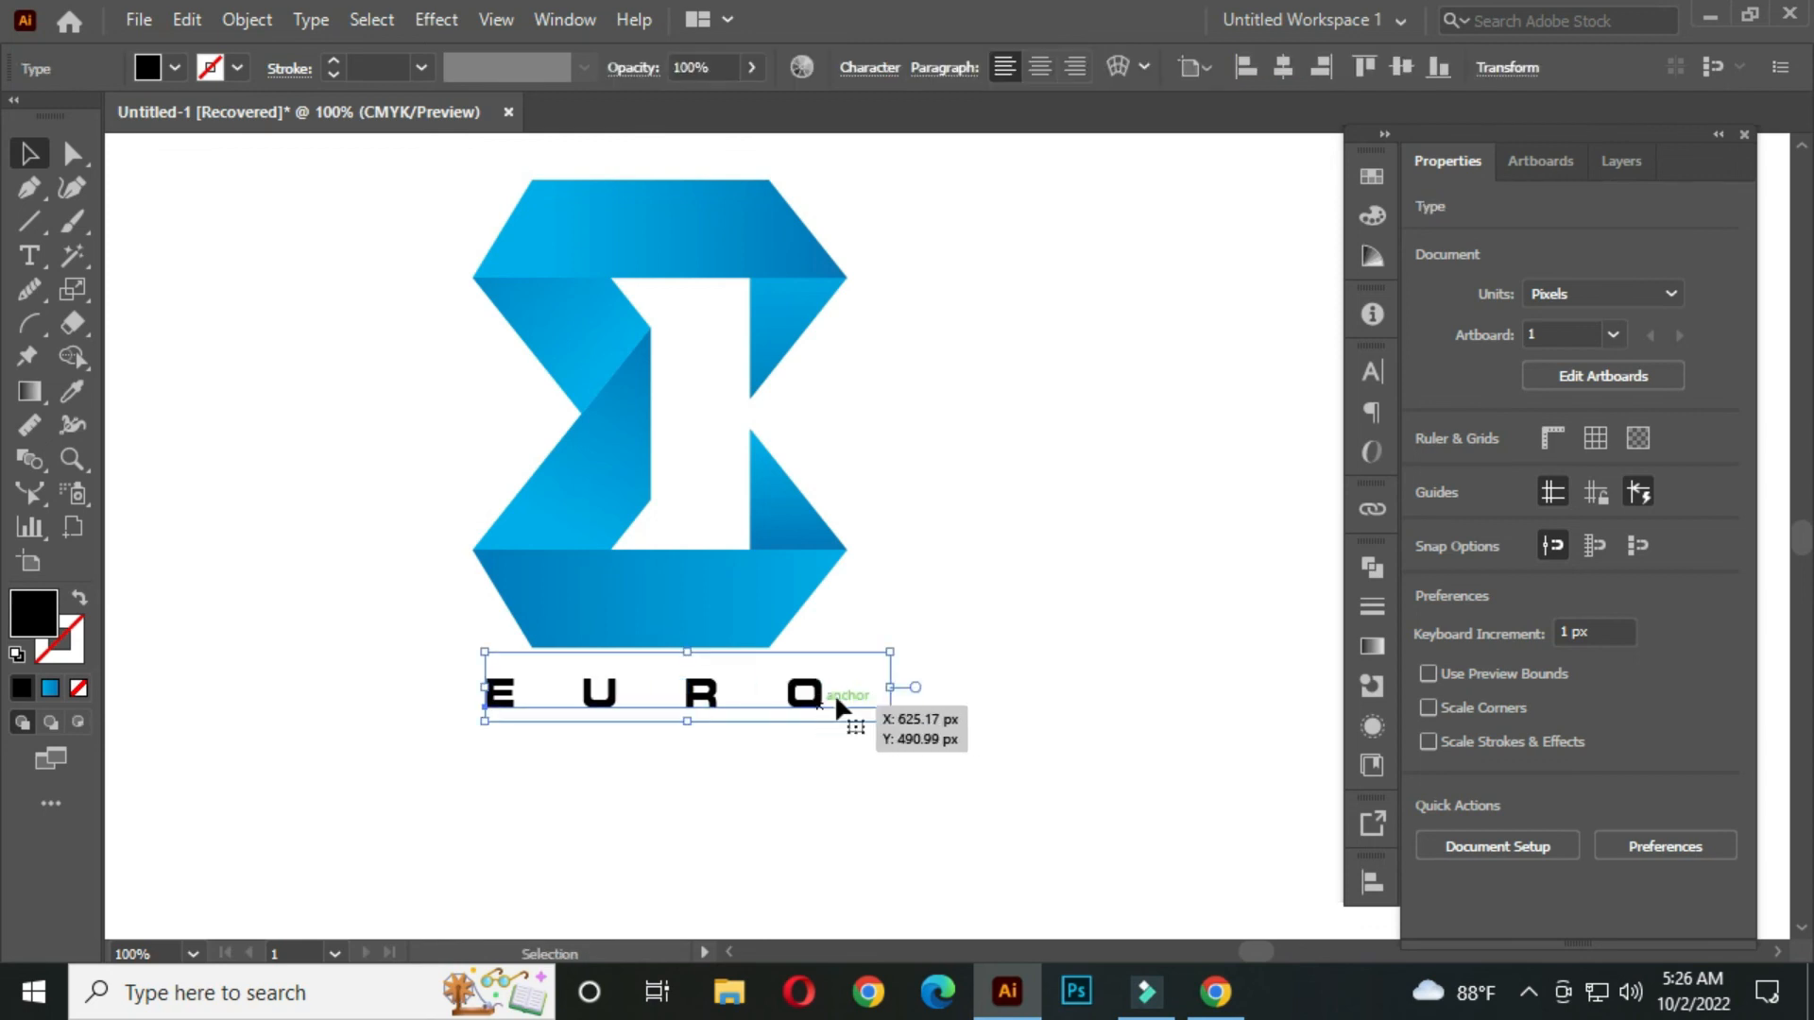
- Fine-tune the EURO text's position beneath the logo's bottom band so its letters sit centred under it
{"action": "left_click", "coordinate": [924, 622]}
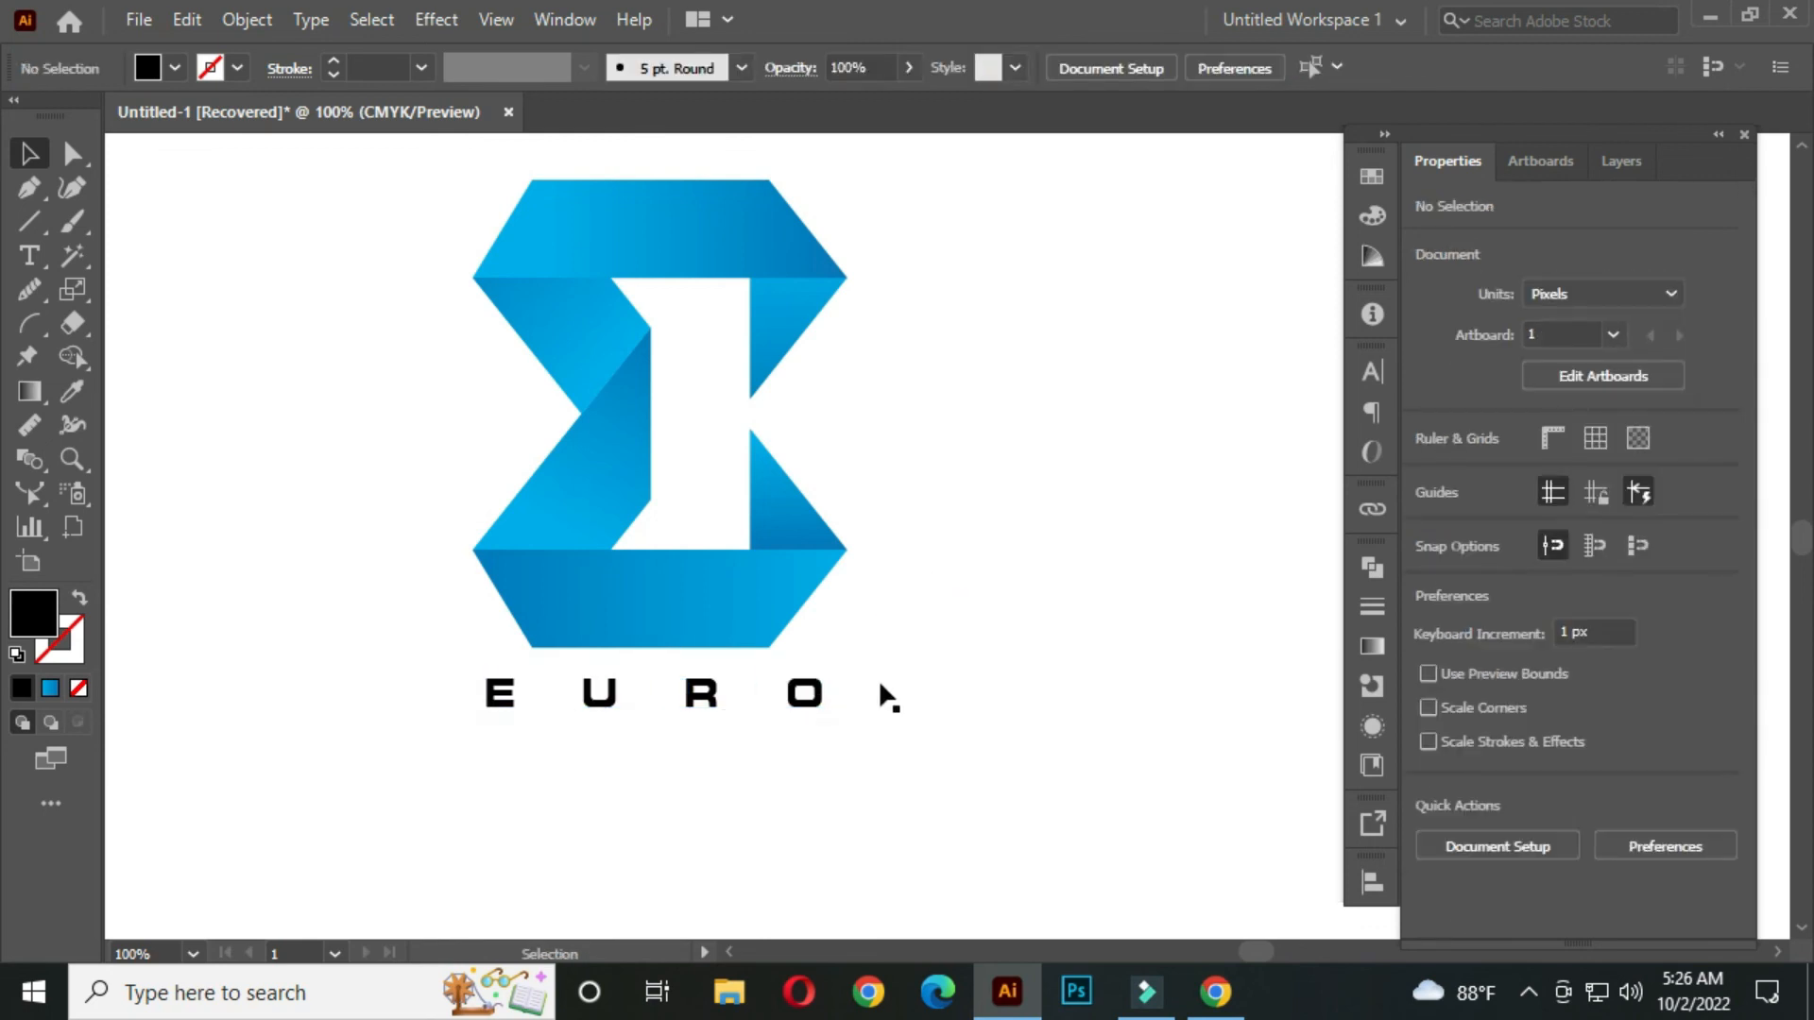
{"action": "left_click_drag", "start_coordinate": [821, 704], "coordinate": [811, 691]}
{"action": "left_click", "coordinate": [899, 615]}
{"action": "left_click", "coordinate": [978, 565]}
{"action": "scroll", "coordinate": [981, 596], "scroll_direction": "down", "scroll_amount": 1}
{"action": "left_click_drag", "start_coordinate": [980, 597], "coordinate": [894, 619]}
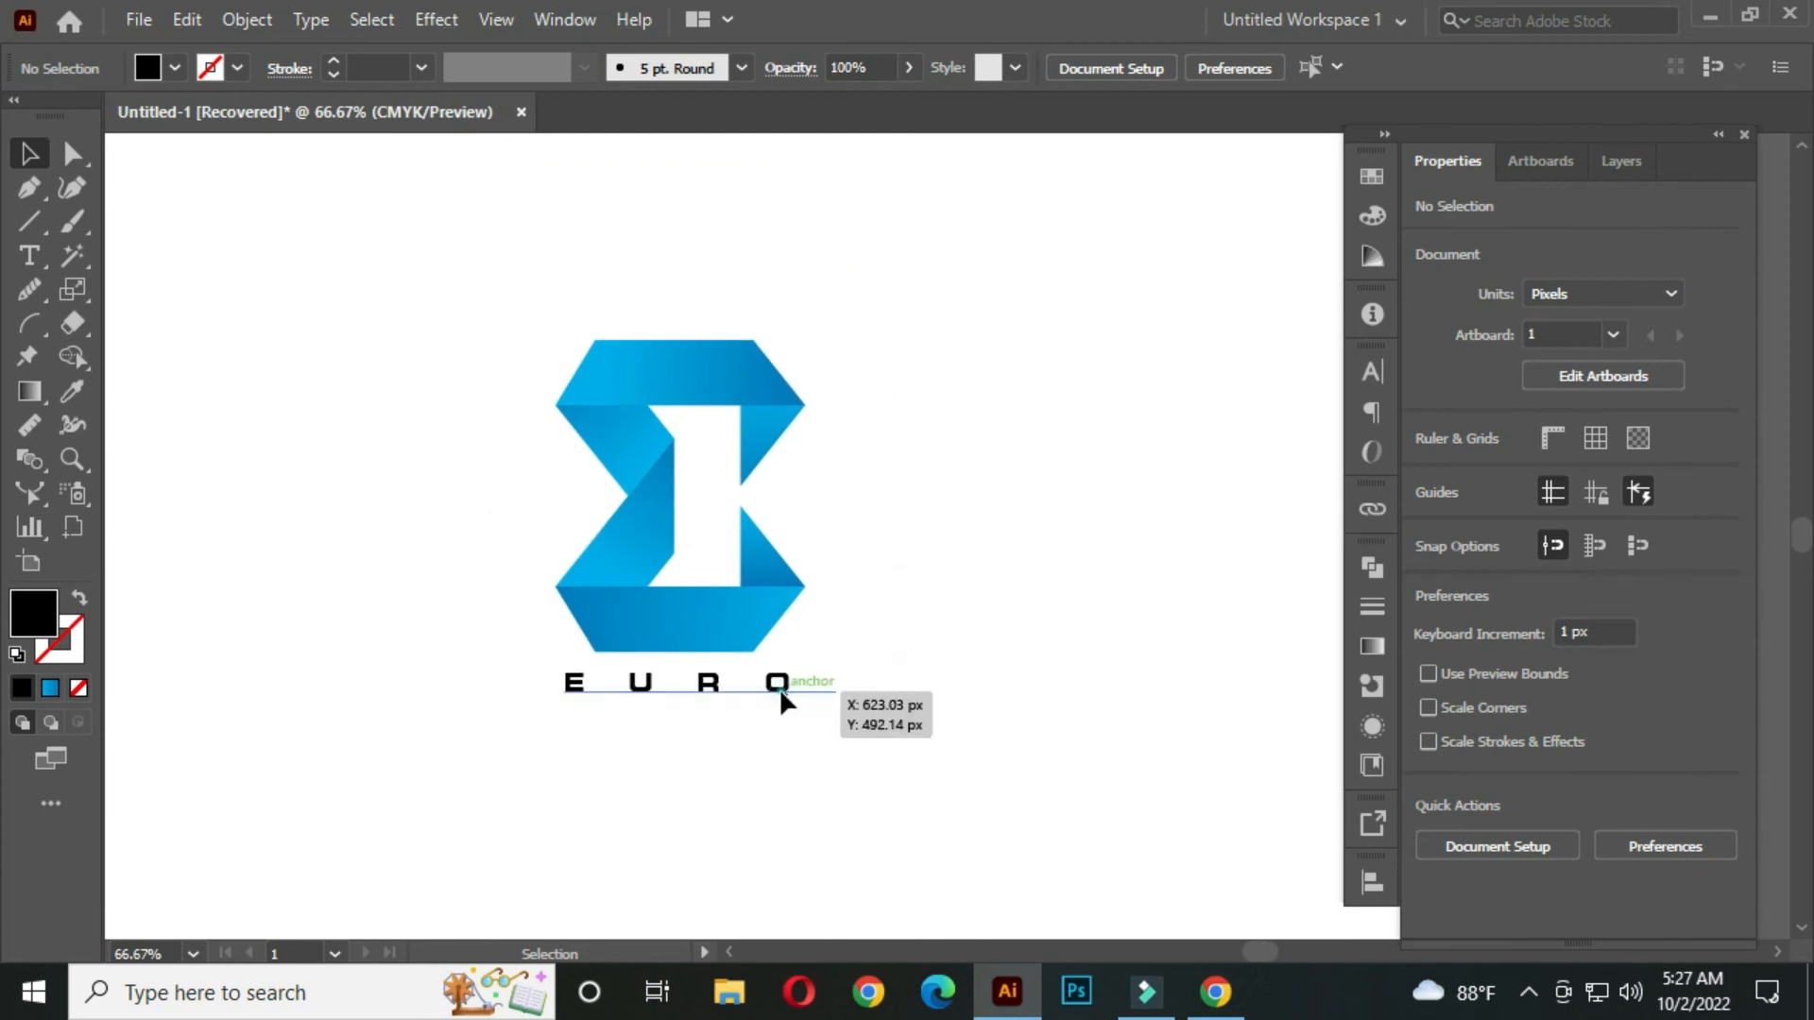
{"action": "left_click_drag", "start_coordinate": [780, 687], "coordinate": [811, 679]}
{"action": "left_click", "coordinate": [858, 603]}
{"action": "scroll", "coordinate": [1032, 597], "scroll_direction": "down", "scroll_amount": 1}
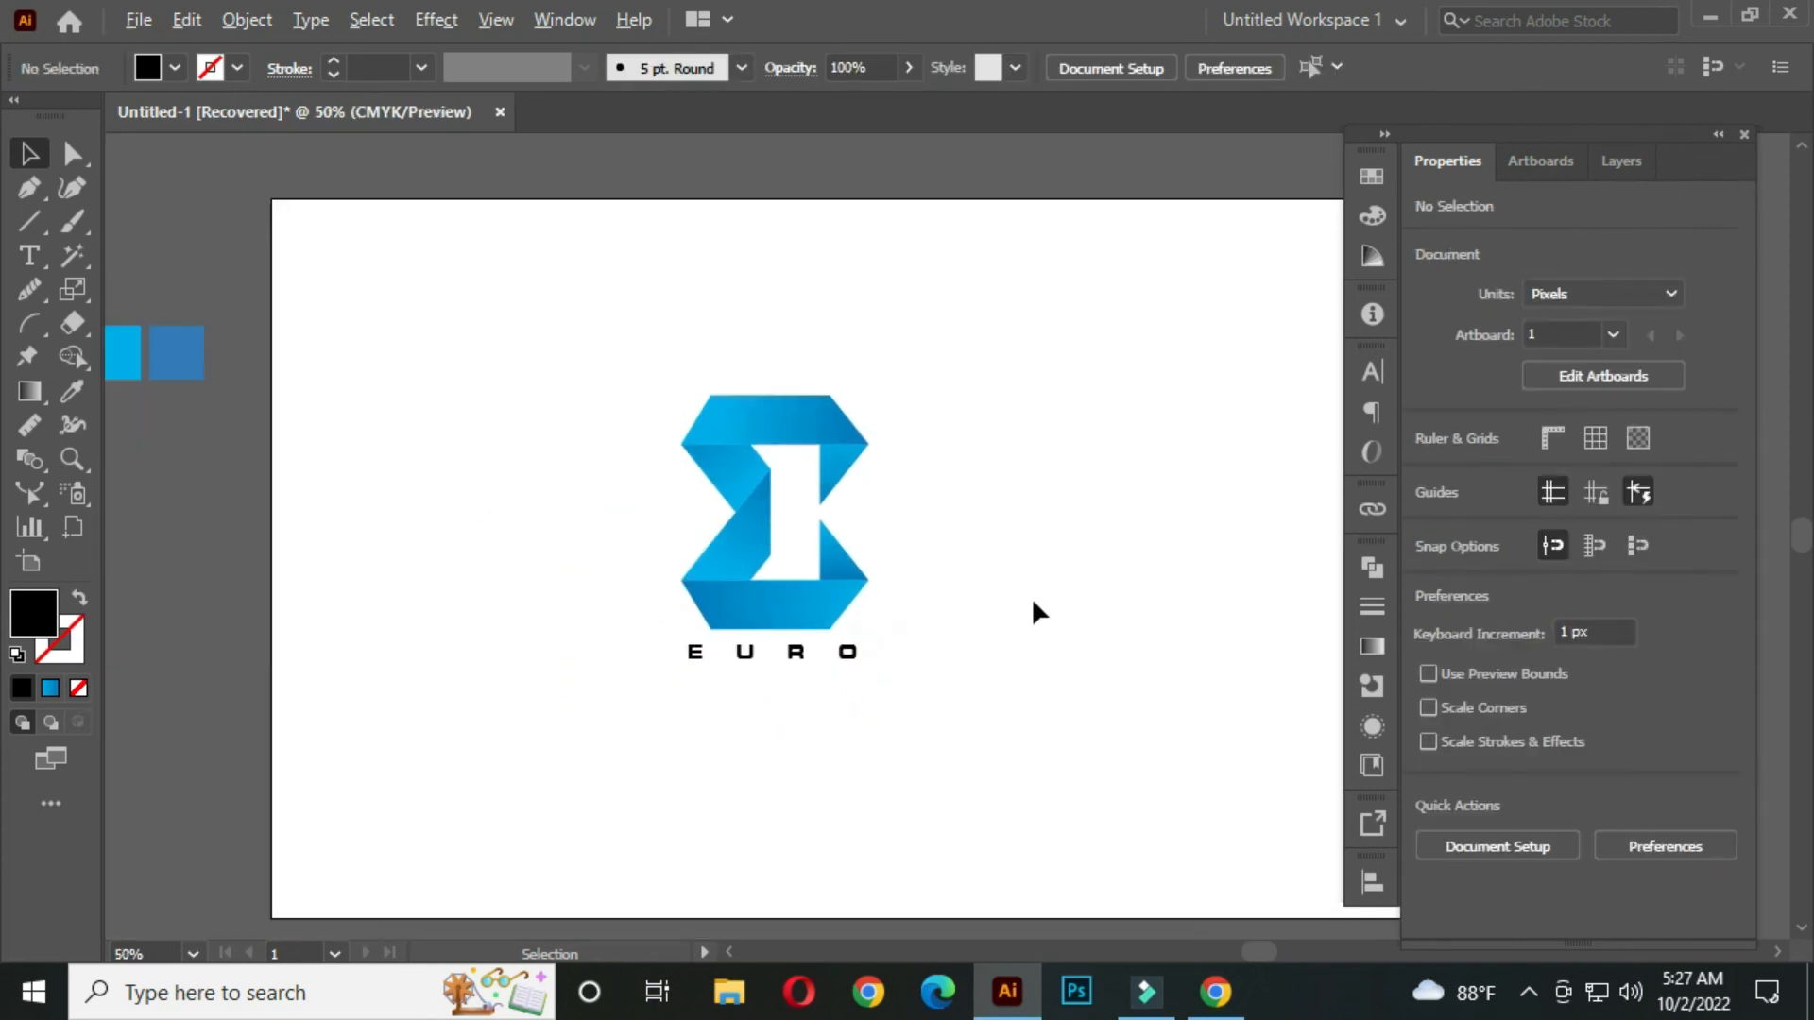
- Move the logo and EURO text together to about X 589 px, Y 374 px, and nudge the text slightly left under the logo
{"action": "left_click", "coordinate": [826, 515]}
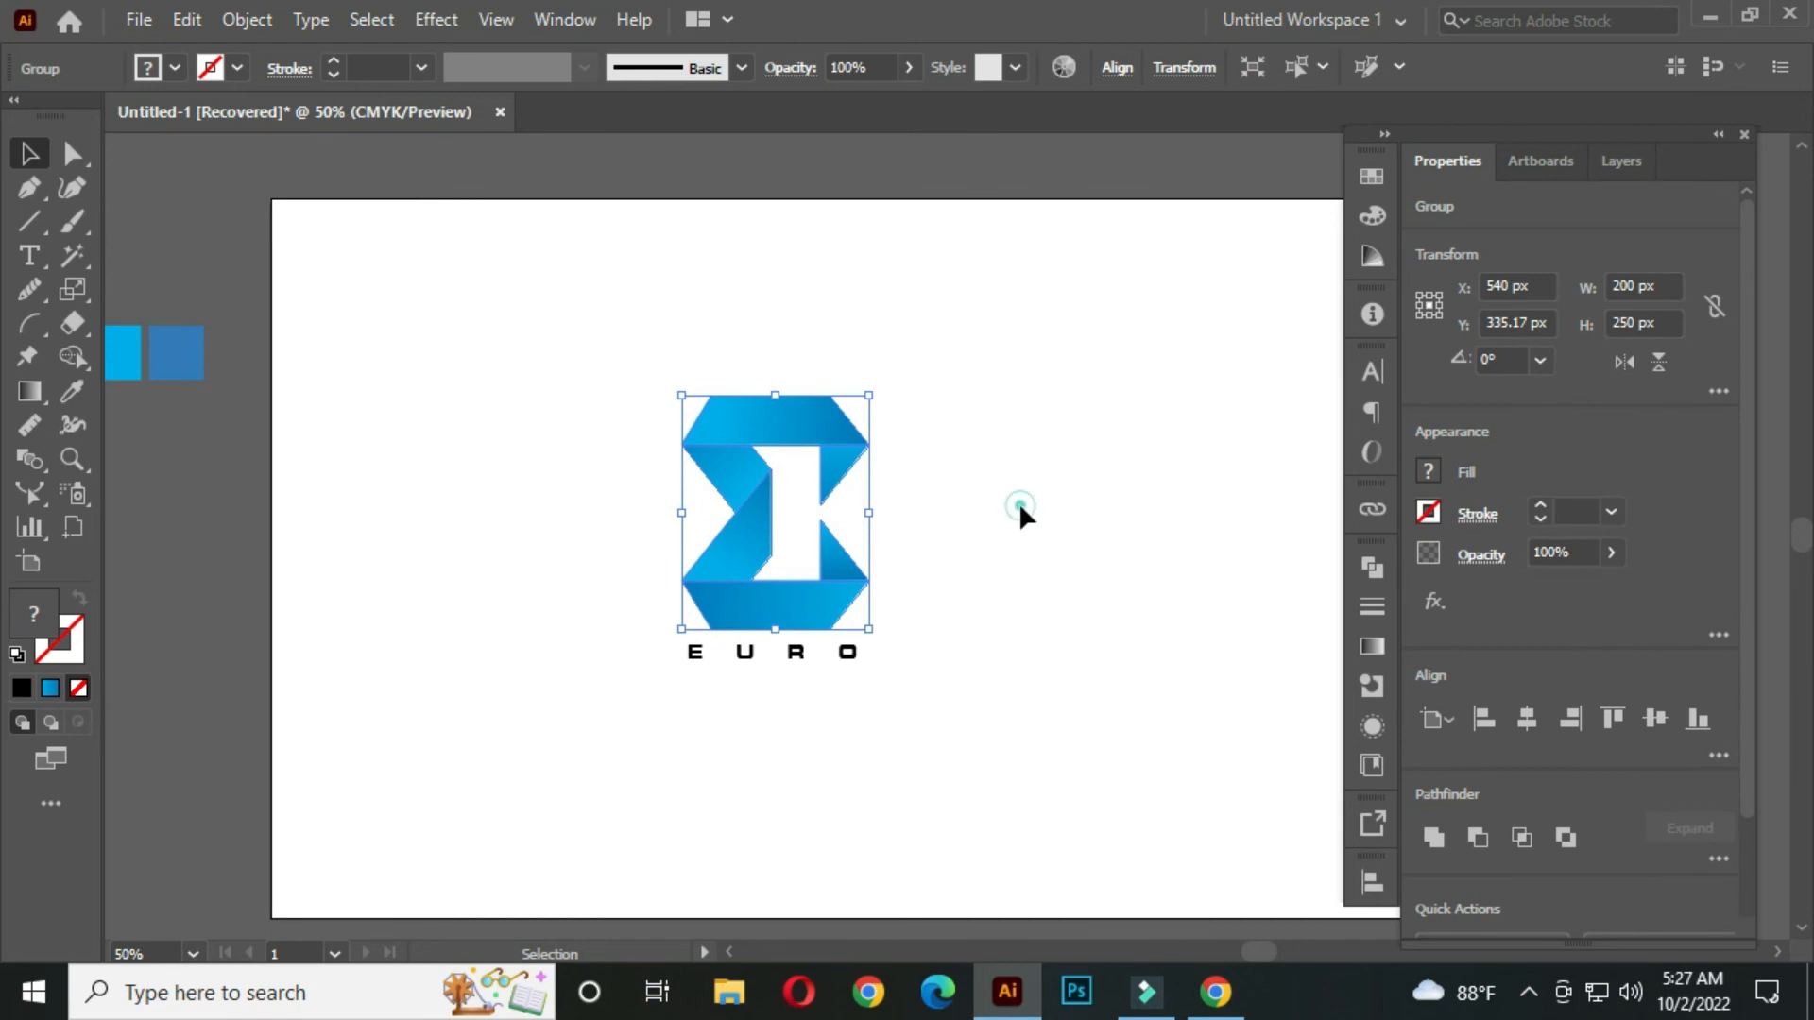
{"action": "left_click", "coordinate": [1020, 509]}
{"action": "scroll", "coordinate": [1020, 508], "scroll_direction": "up", "scroll_amount": 1}
{"action": "left_click_drag", "start_coordinate": [390, 327], "coordinate": [802, 699]}
{"action": "left_click_drag", "start_coordinate": [597, 564], "coordinate": [643, 587]}
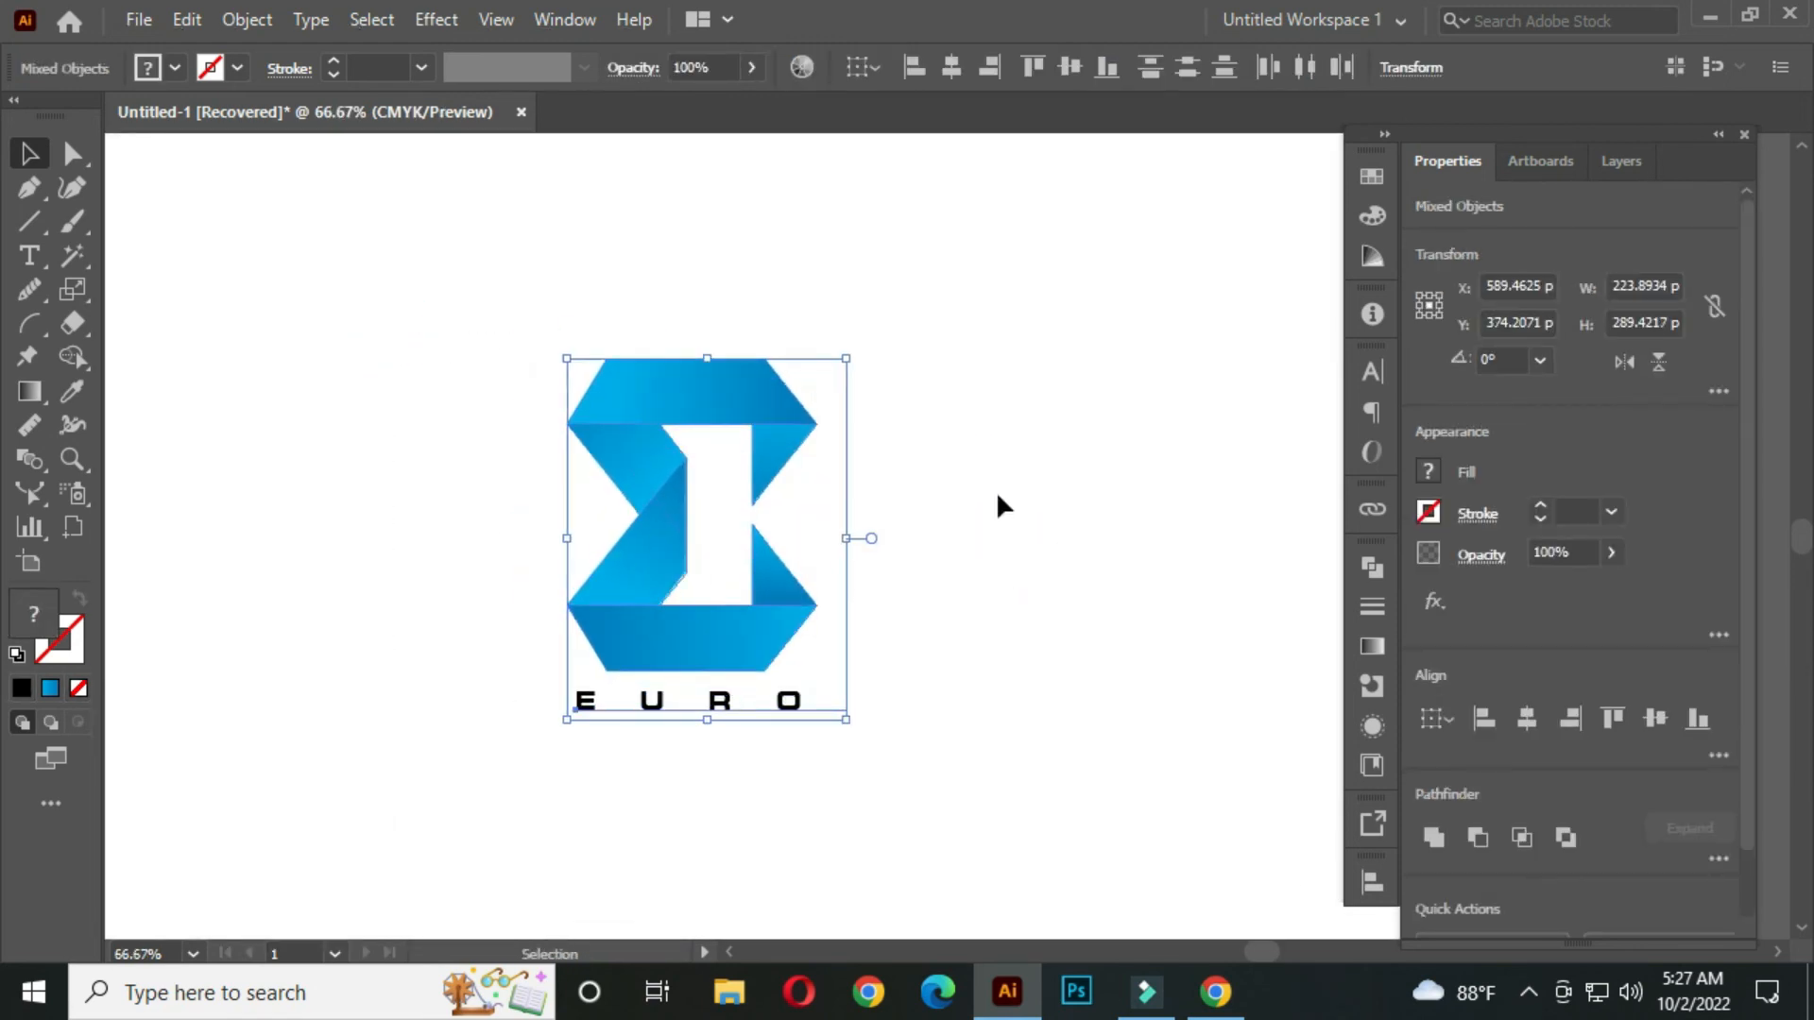
{"action": "left_click", "coordinate": [1022, 482]}
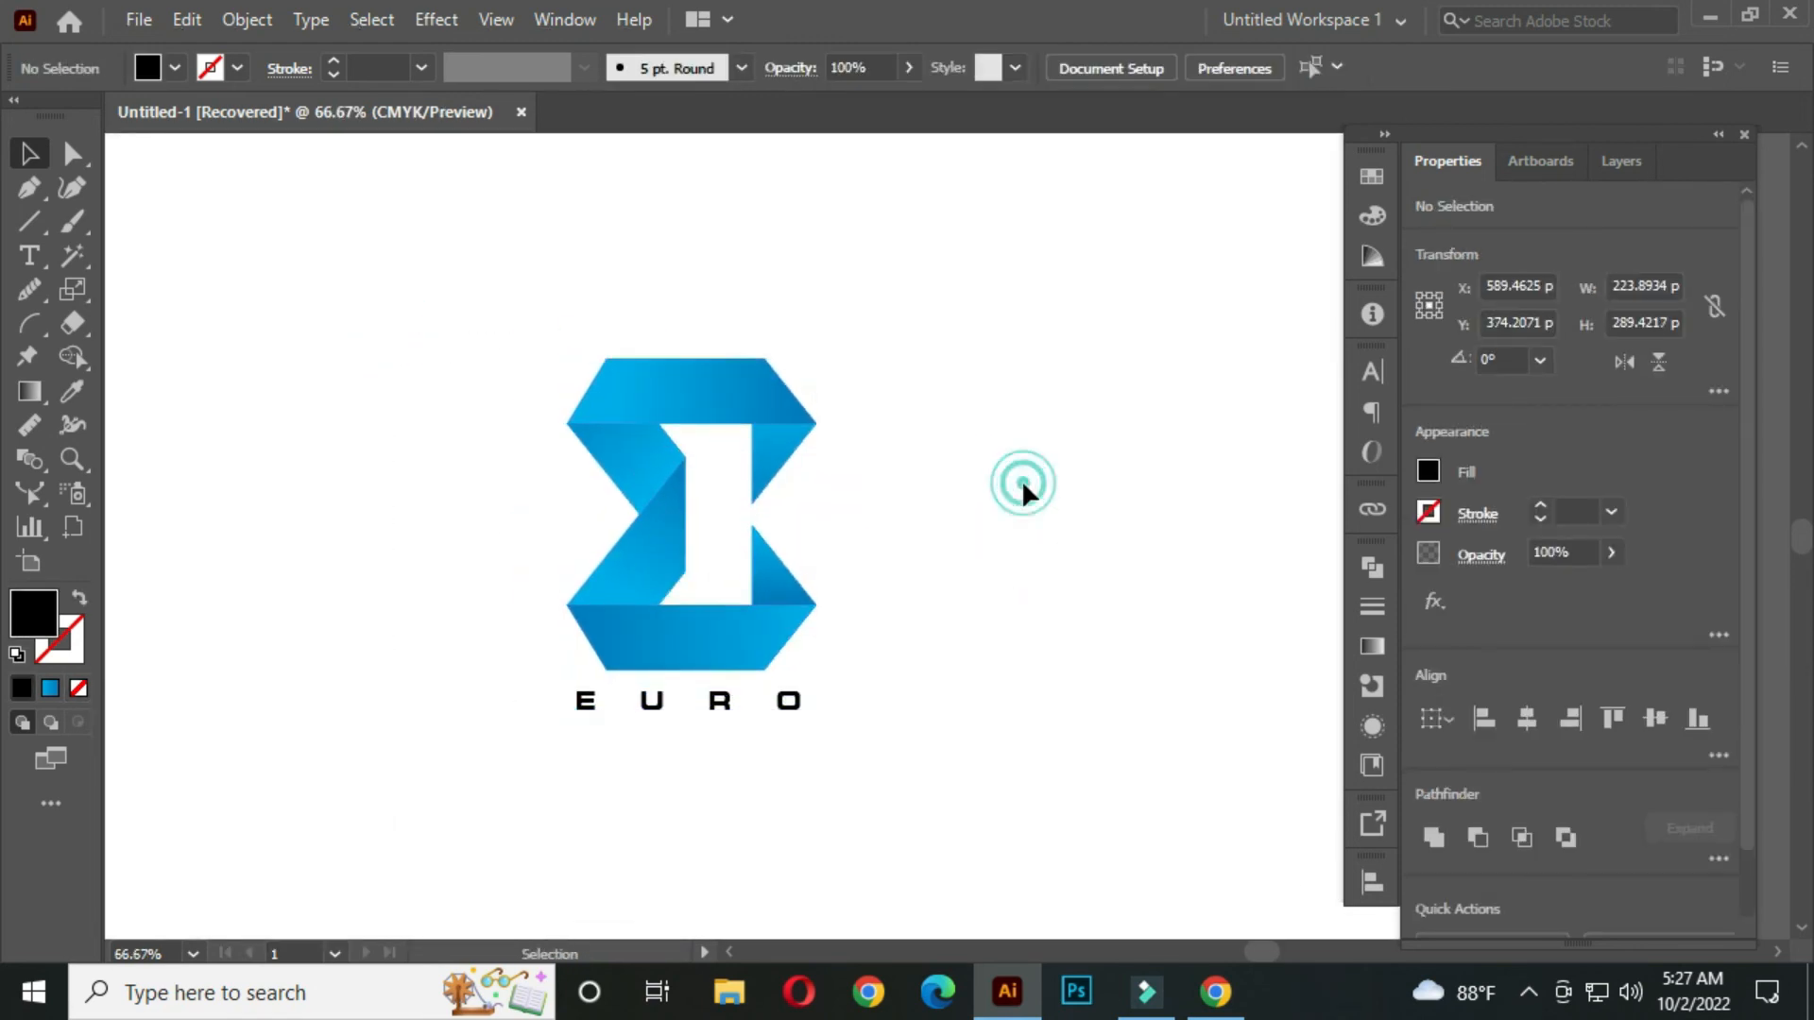
{"action": "left_click", "coordinate": [803, 707]}
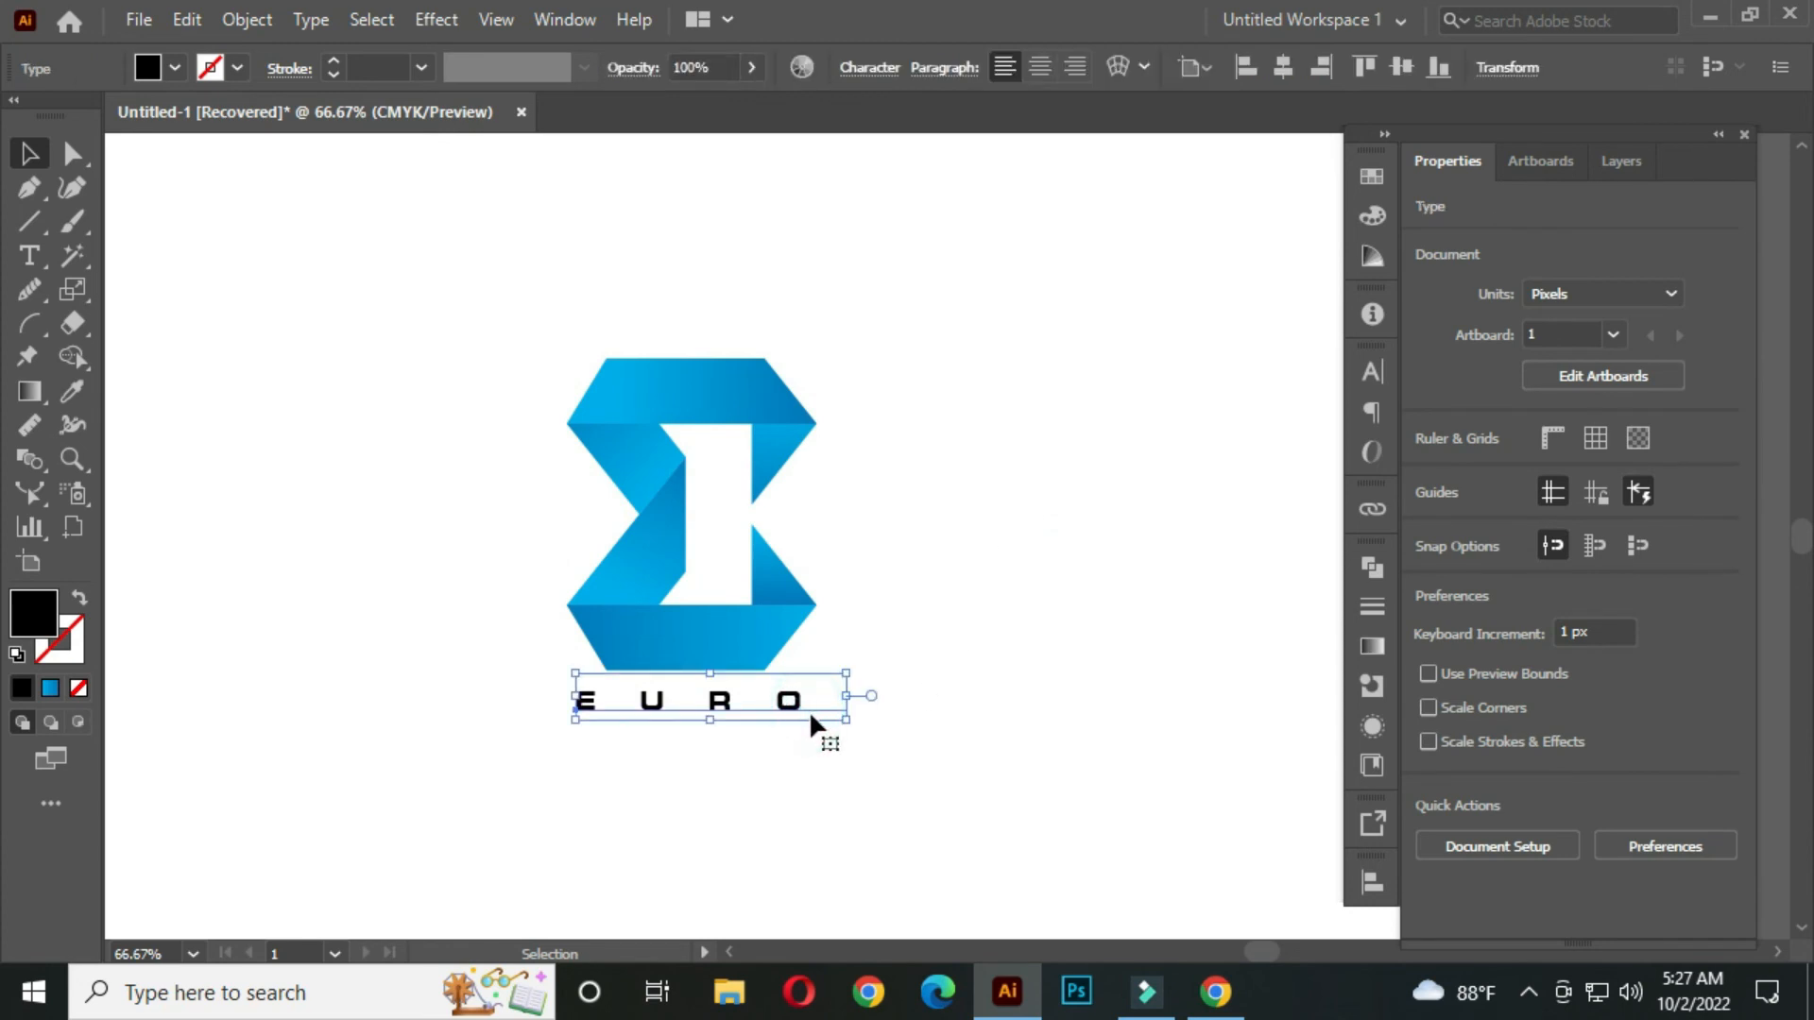
{"action": "left_click", "coordinate": [956, 654]}
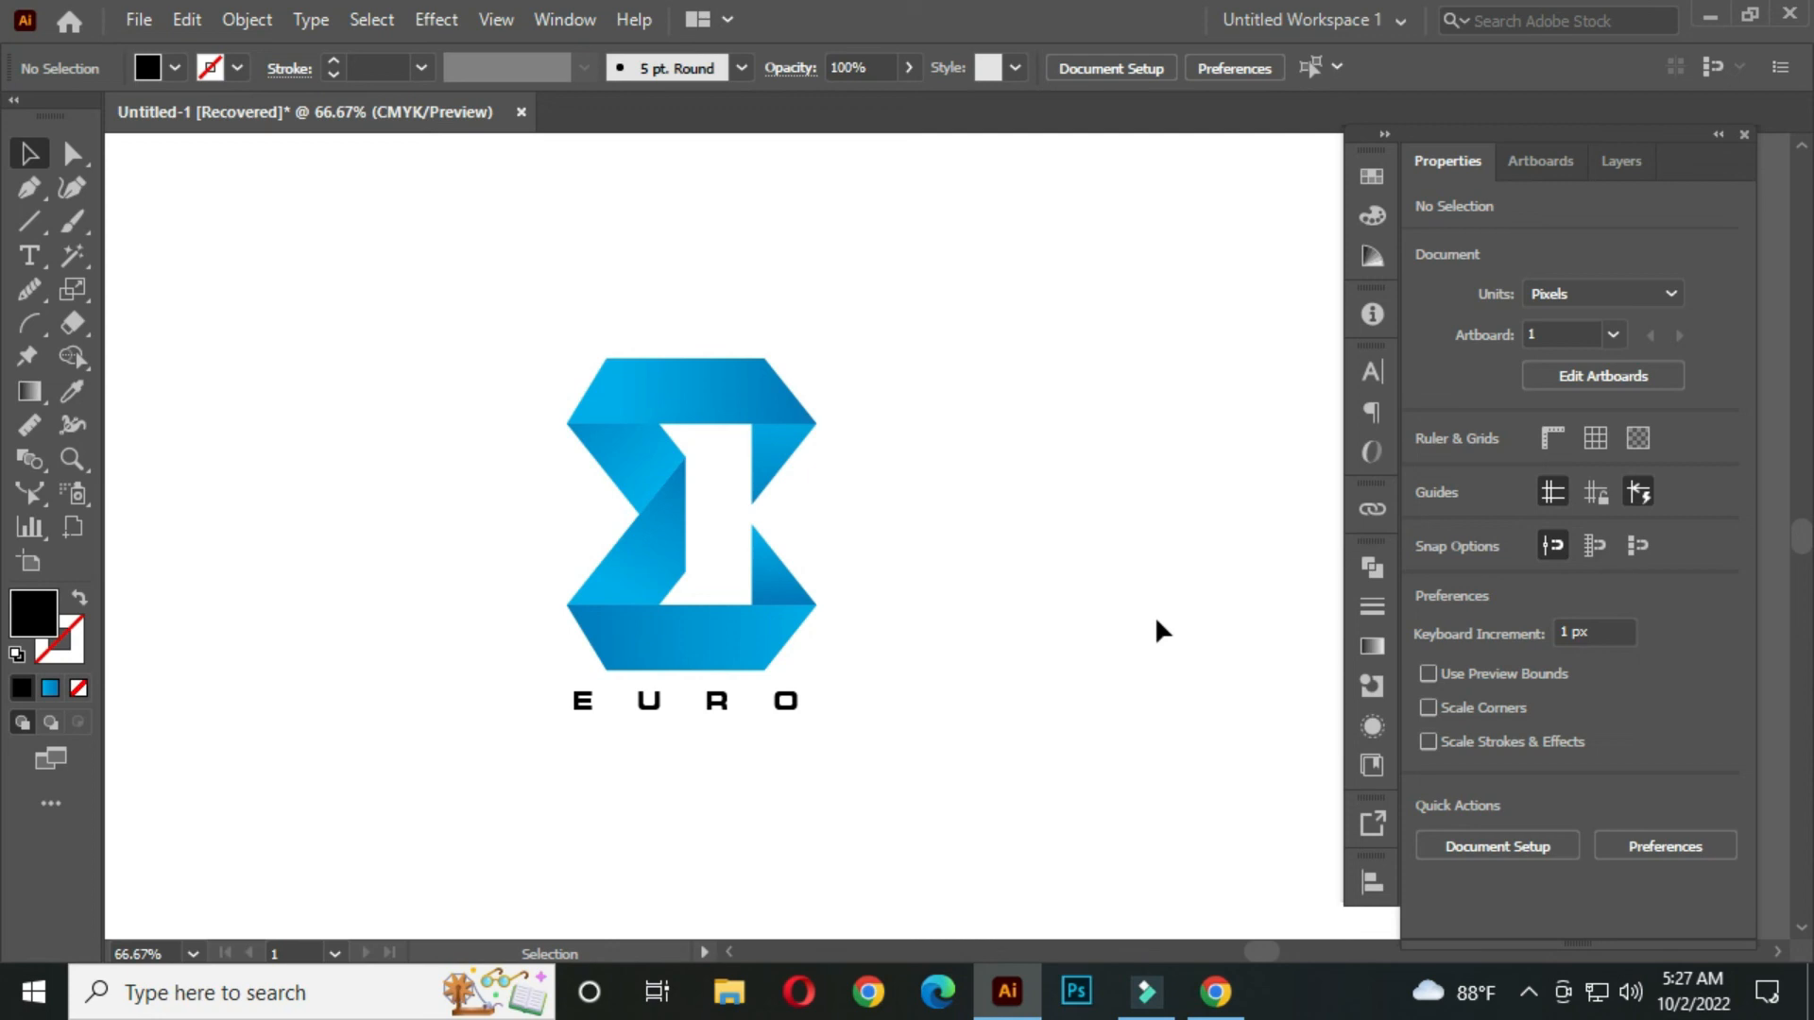